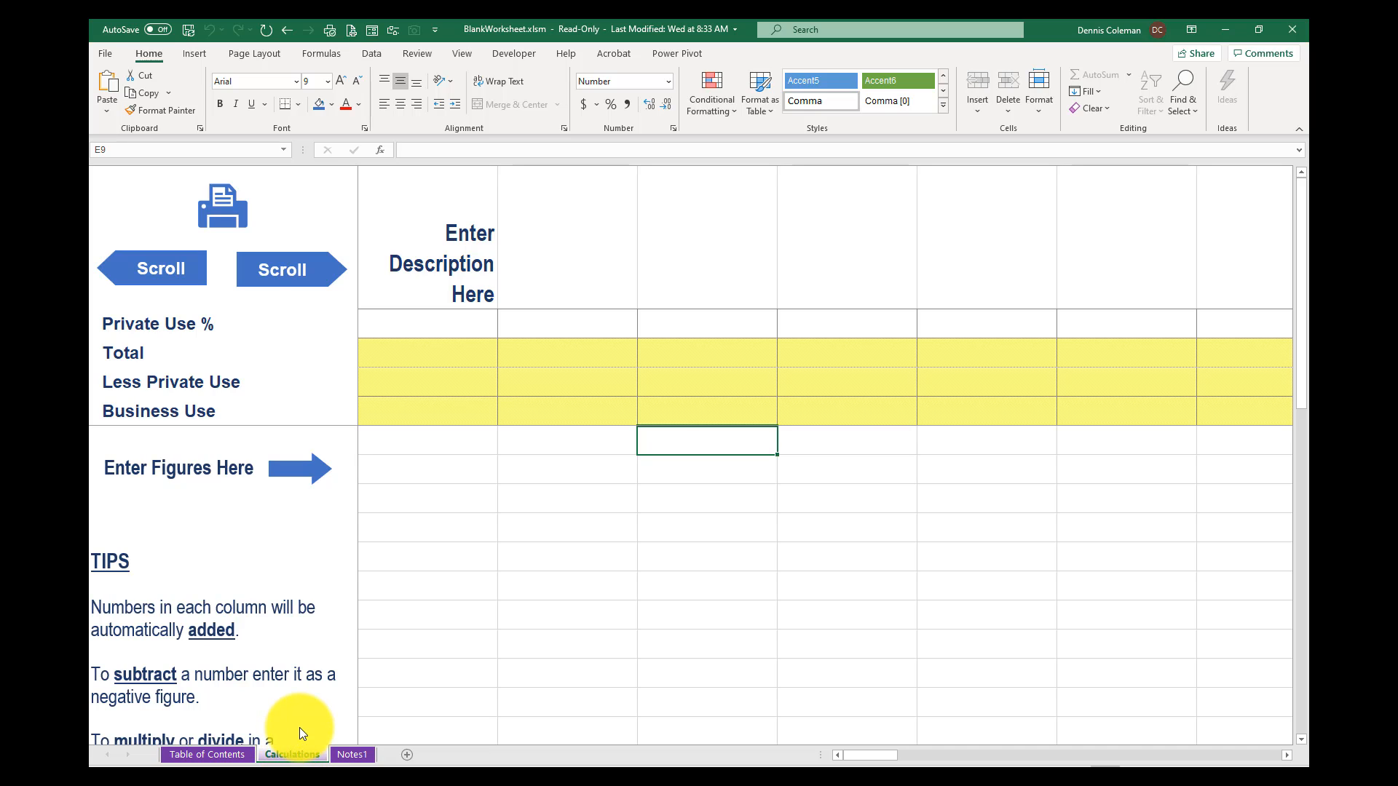
Enter 2565 and 3622 in cells E9 and E10, and set that column's Private Use % to 25%
{"action": "type", "text": "2565"}
{"action": "key", "text": "Return"}
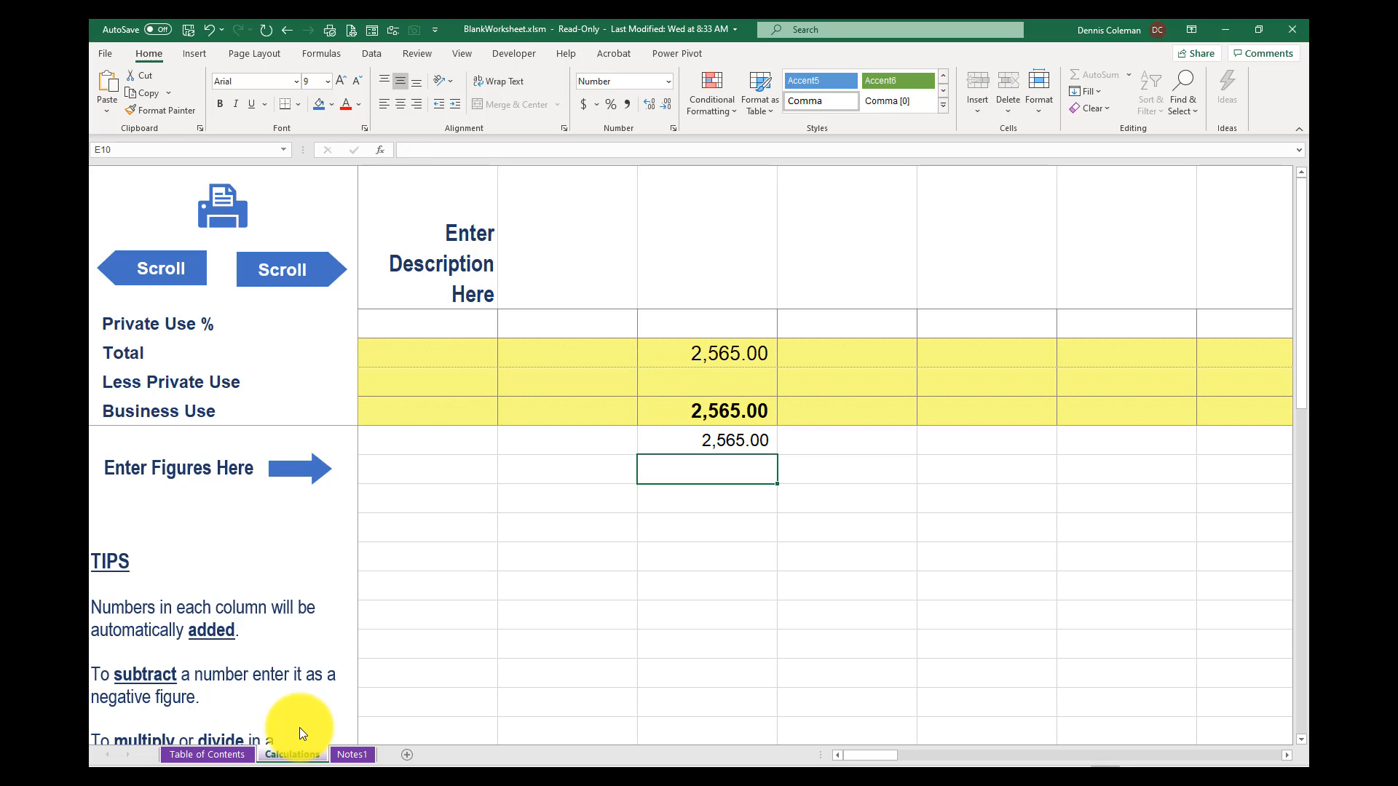
{"action": "type", "text": "3622"}
{"action": "key", "text": "Return"}
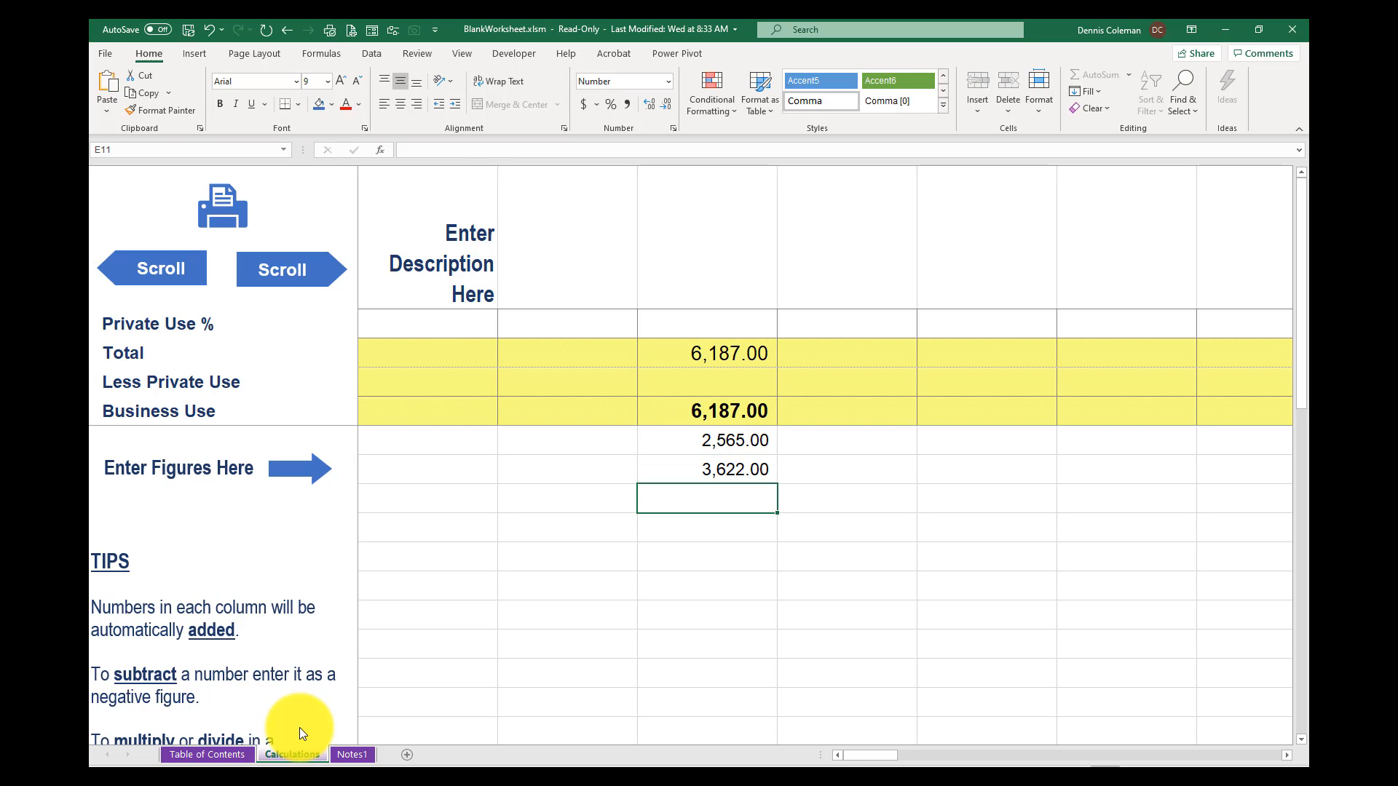
{"action": "left_click", "coordinate": [707, 320]}
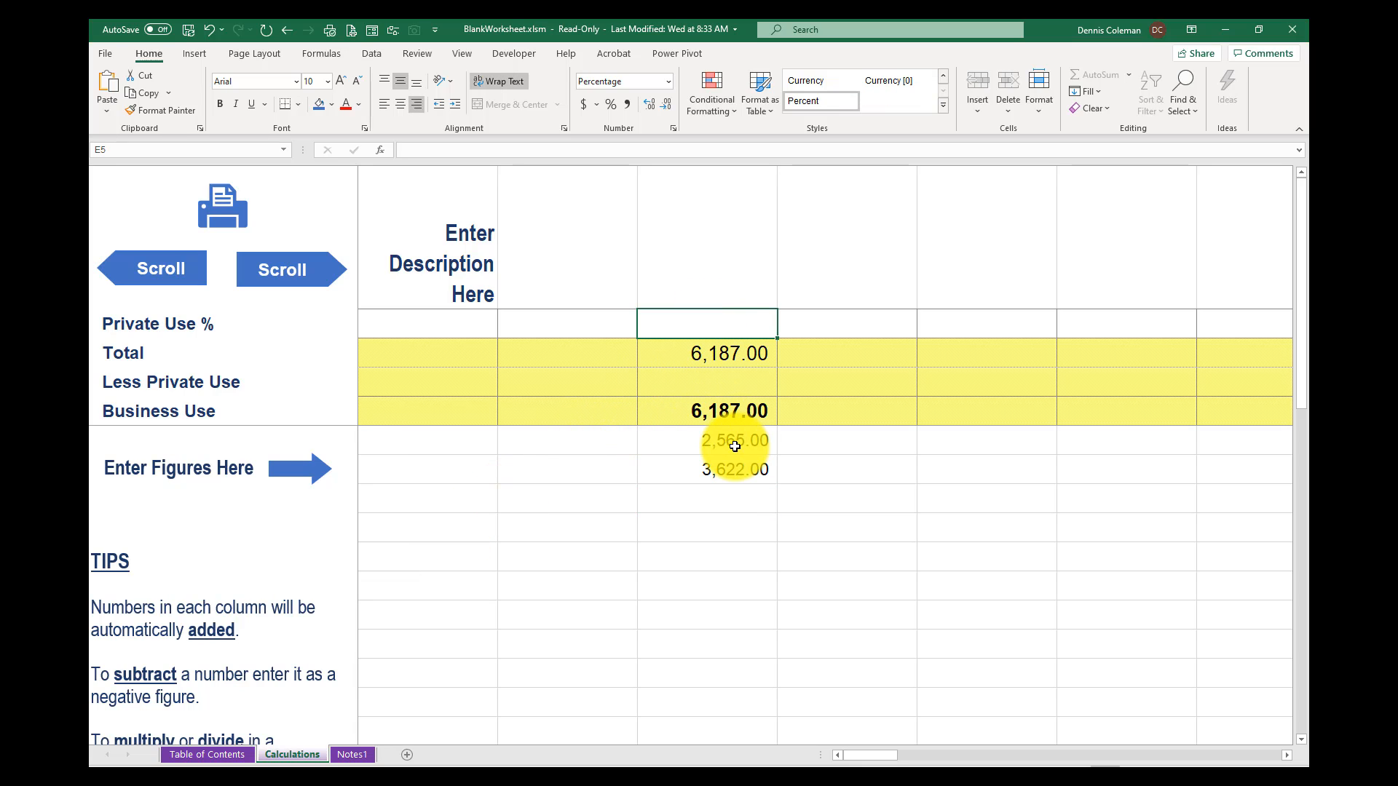
{"action": "type", "text": "25"}
{"action": "key", "text": "Return"}
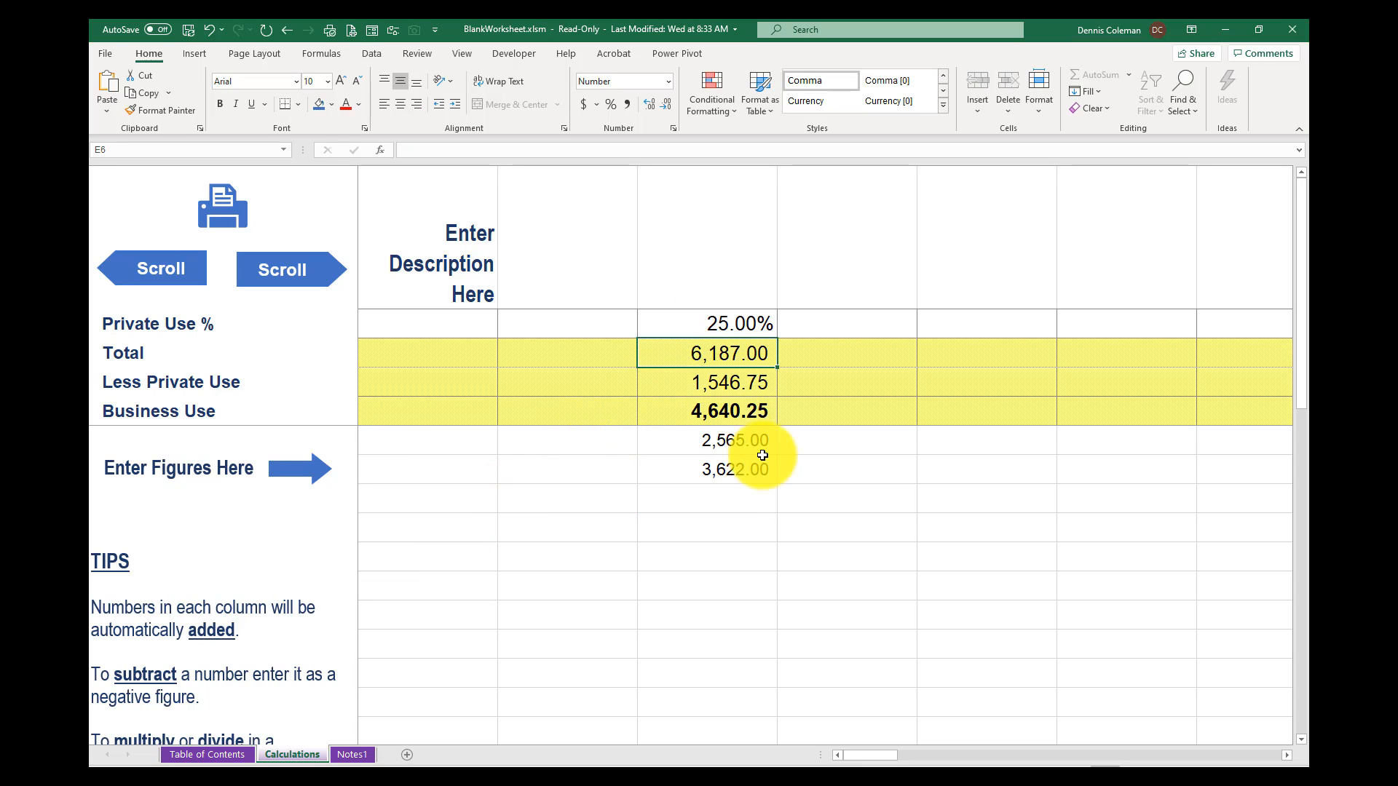
Enter 5899 in cell F9 and the negative figure -2655 in cell F10
{"action": "left_click", "coordinate": [845, 442]}
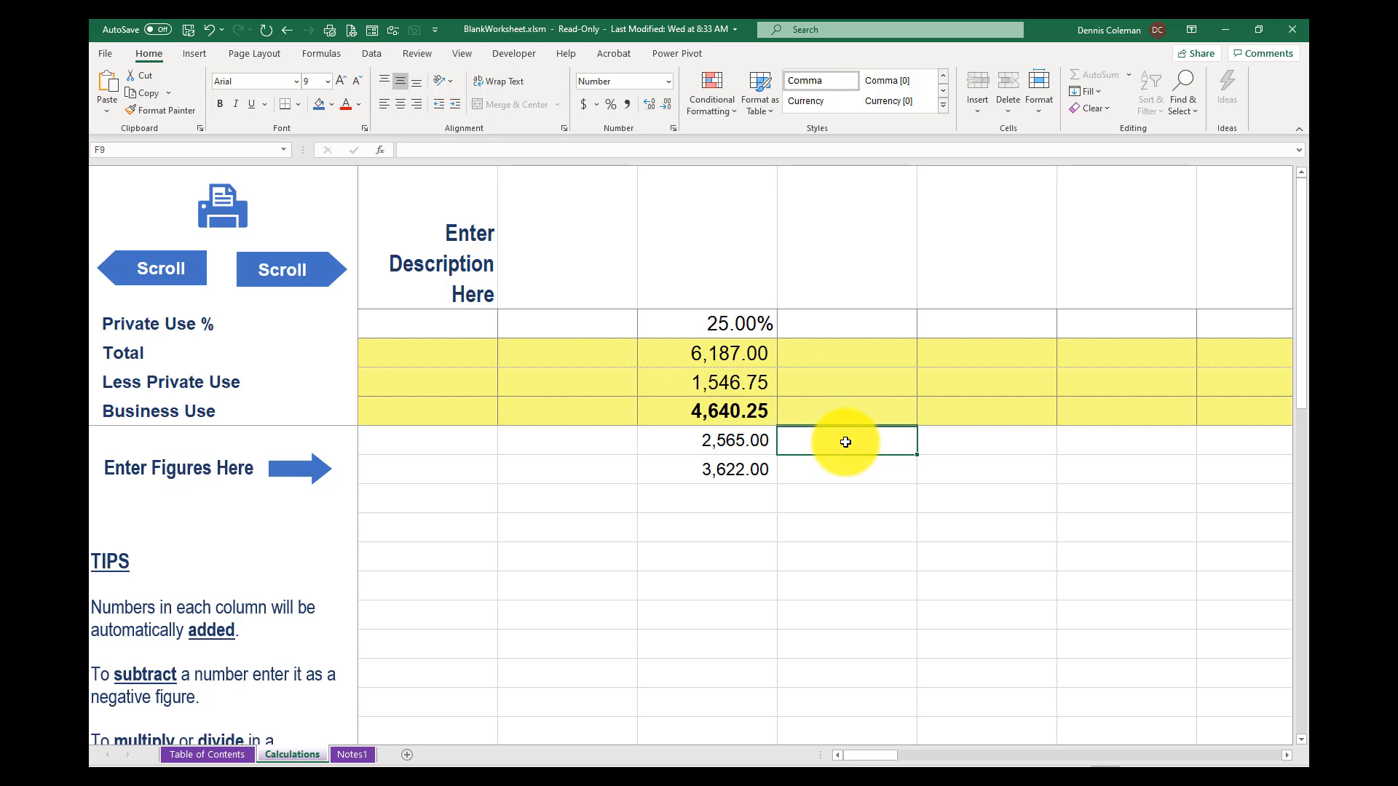
{"action": "type", "text": "5899"}
{"action": "key", "text": "Return"}
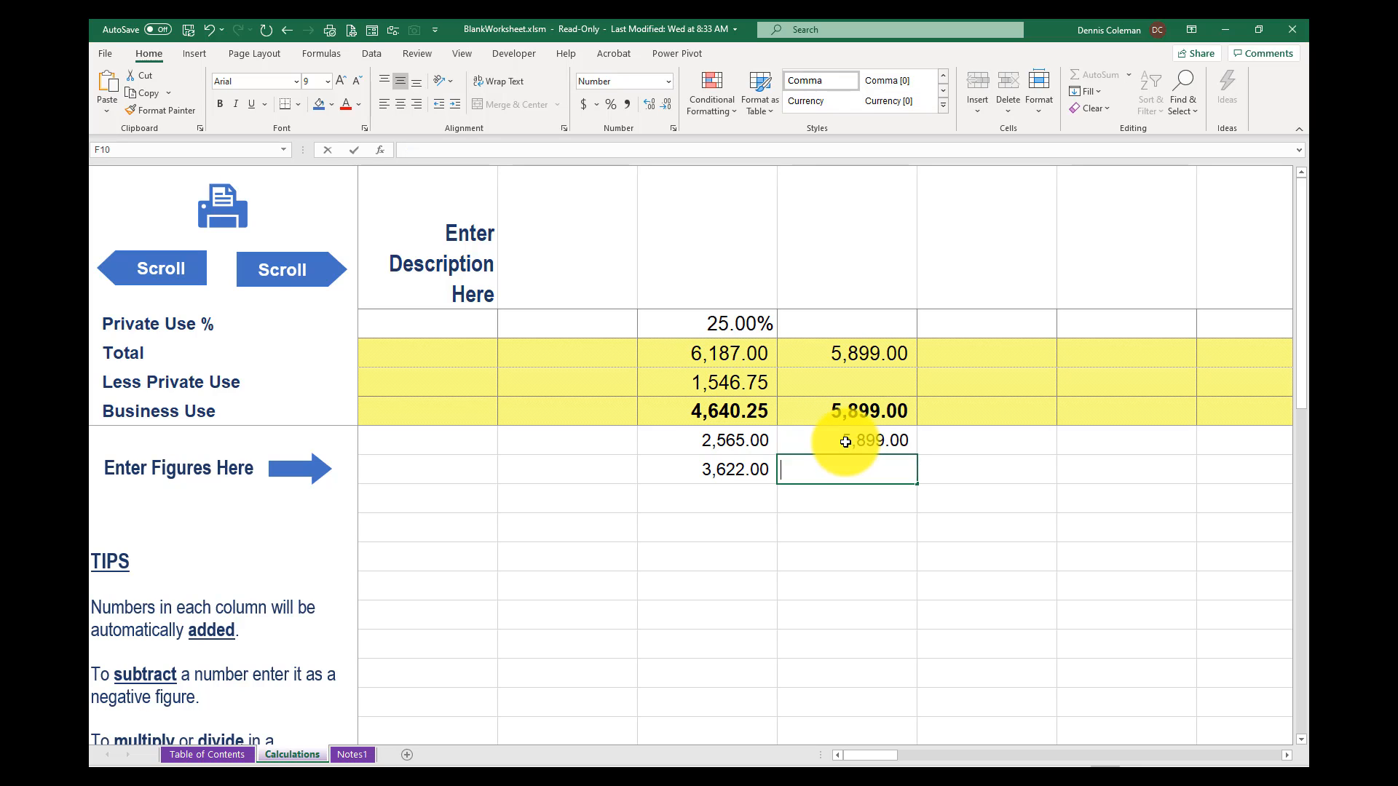
{"action": "type", "text": "-2655"}
{"action": "key", "text": "ctrl+Return"}
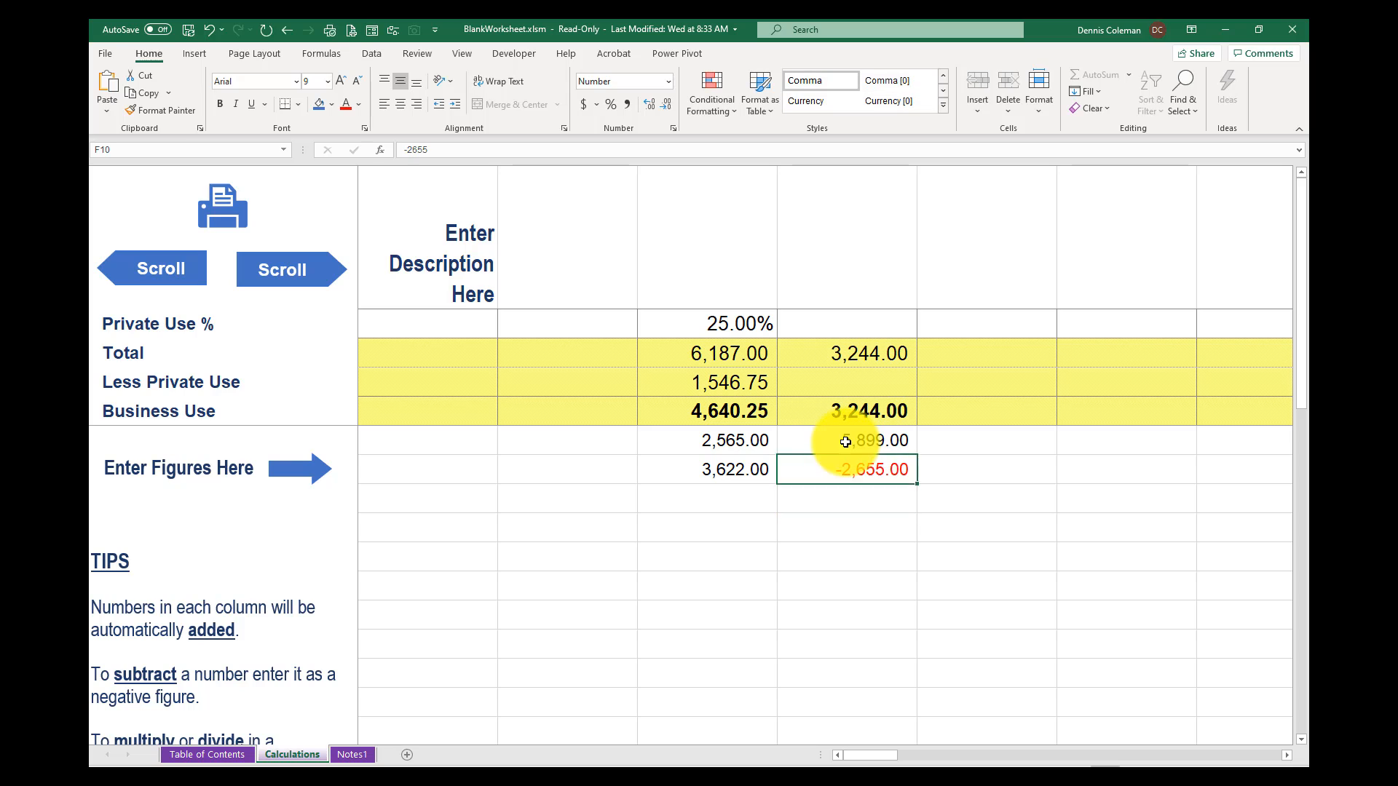
Enter the multiplication formula =500*9 in cell G9 and the division formula =900/85 in cell H9
{"action": "key", "text": "Up"}
{"action": "key", "text": "Right"}
{"action": "type", "text": "=500*9"}
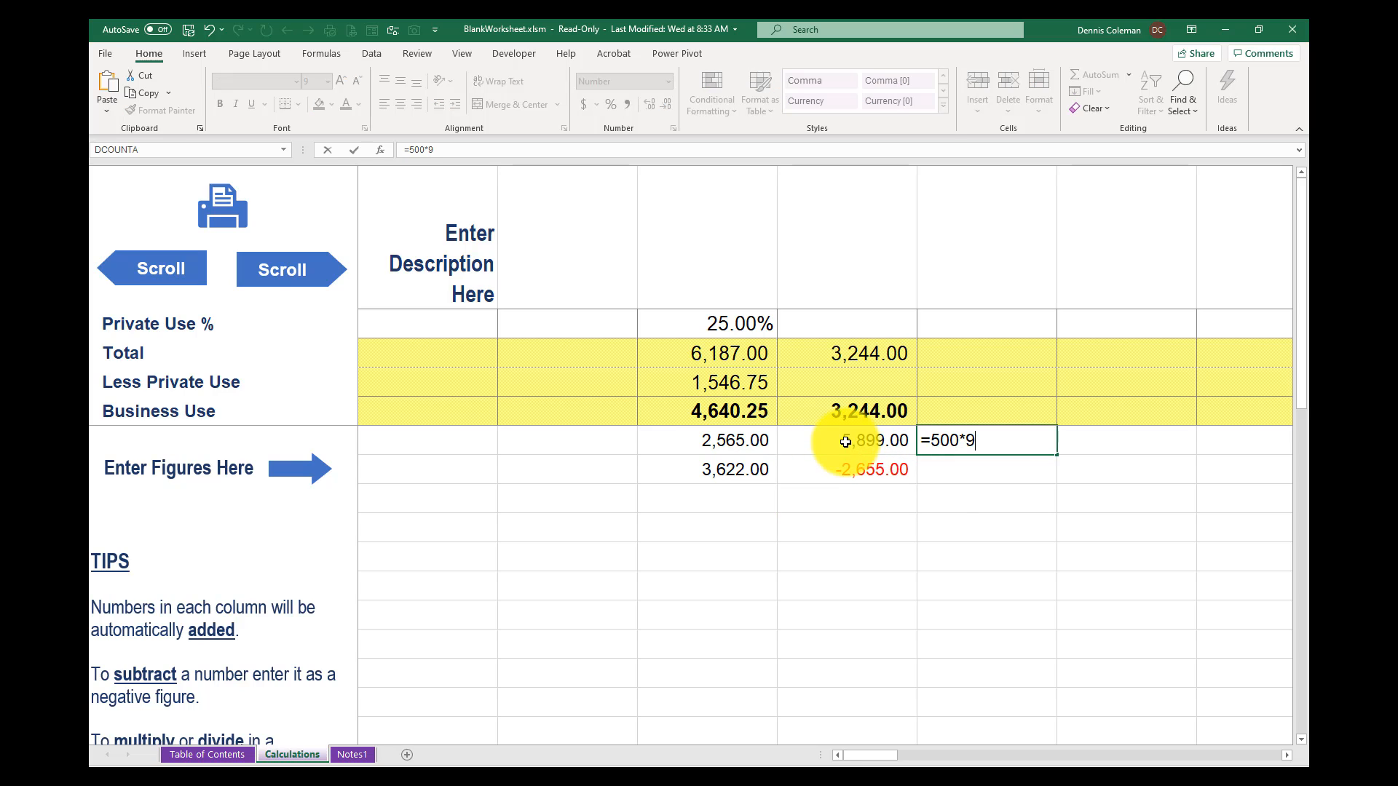
{"action": "key", "text": "ctrl+Return"}
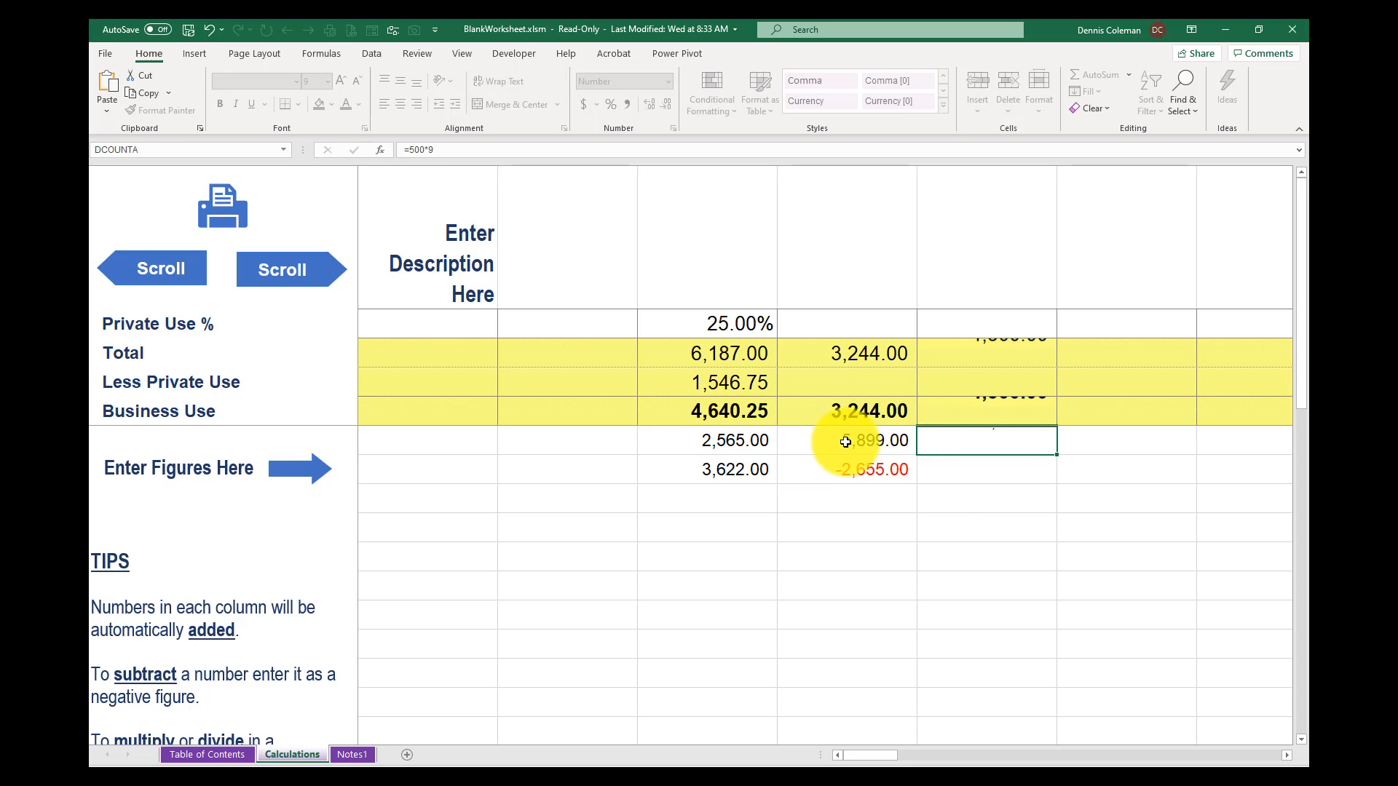
{"action": "key", "text": "Right"}
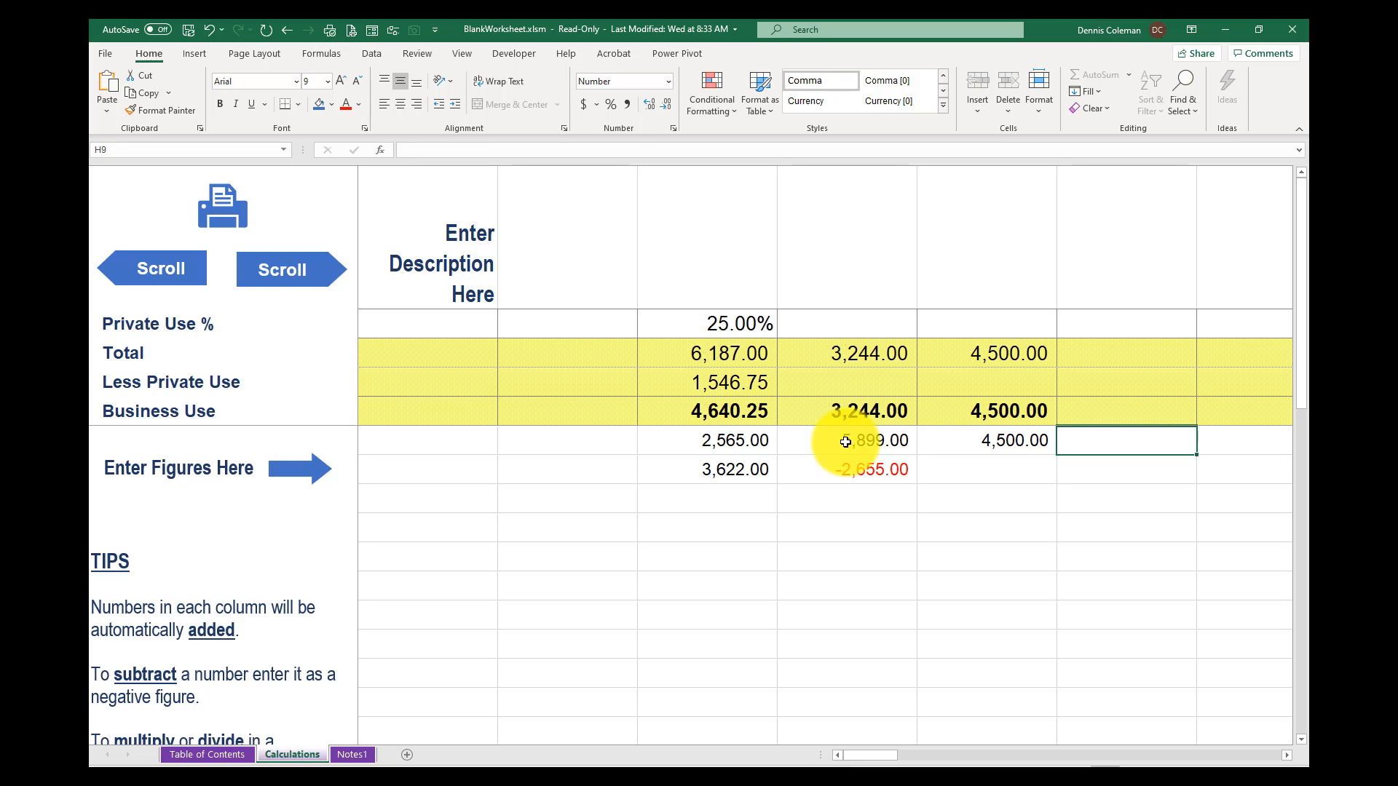
{"action": "type", "text": "=900"}
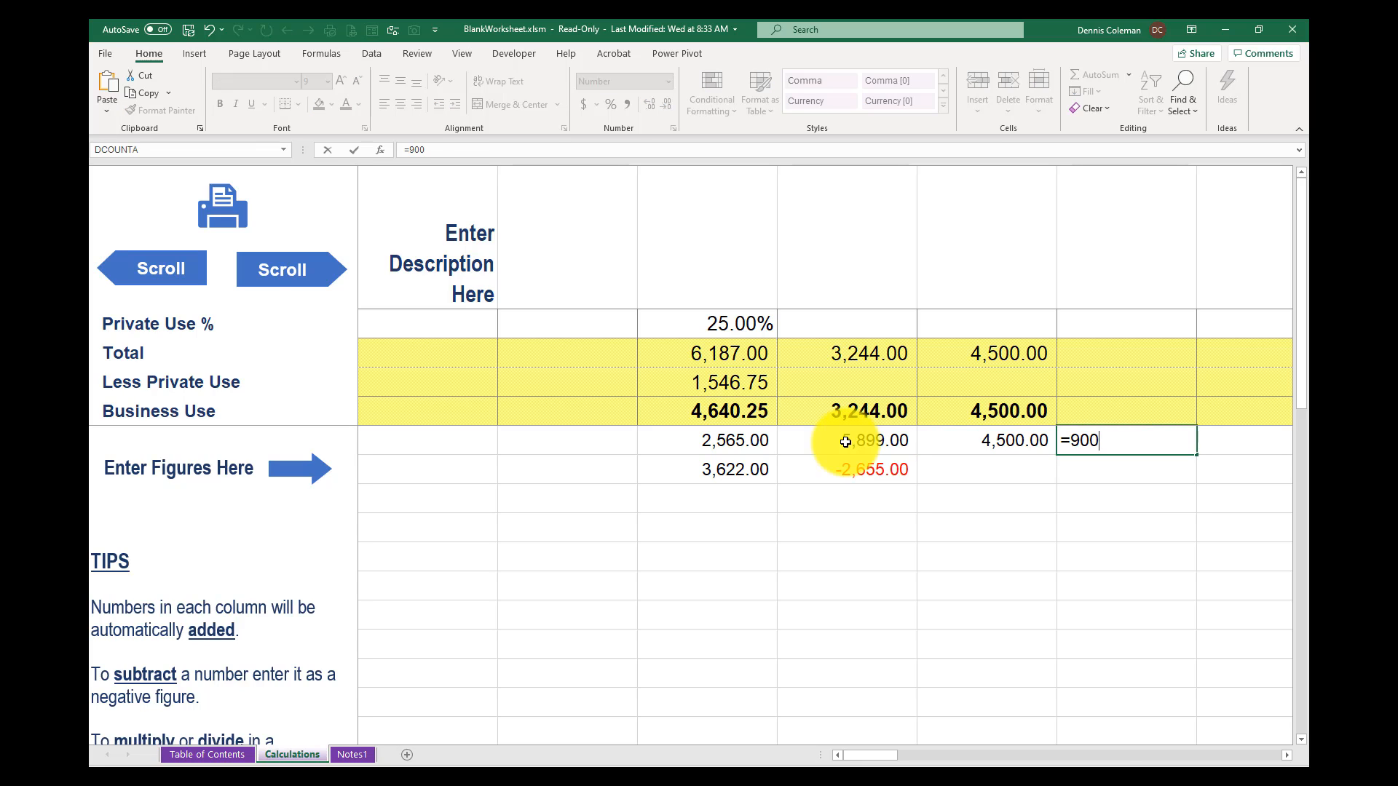
{"action": "type", "text": "/85"}
{"action": "key", "text": "Return"}
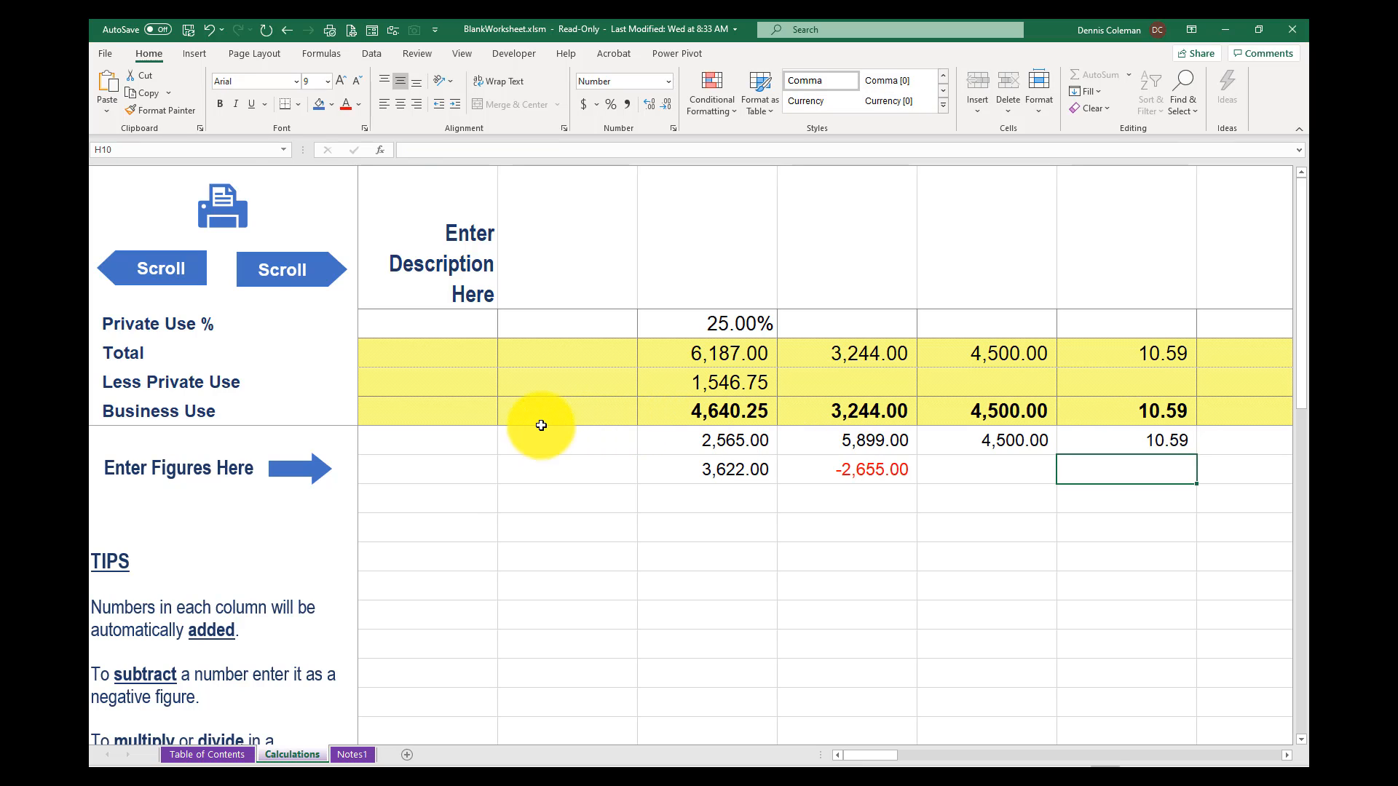
Switch to the Notes1 sheet and enter "This is a quick note" in cell D3
{"action": "left_click", "coordinate": [351, 754]}
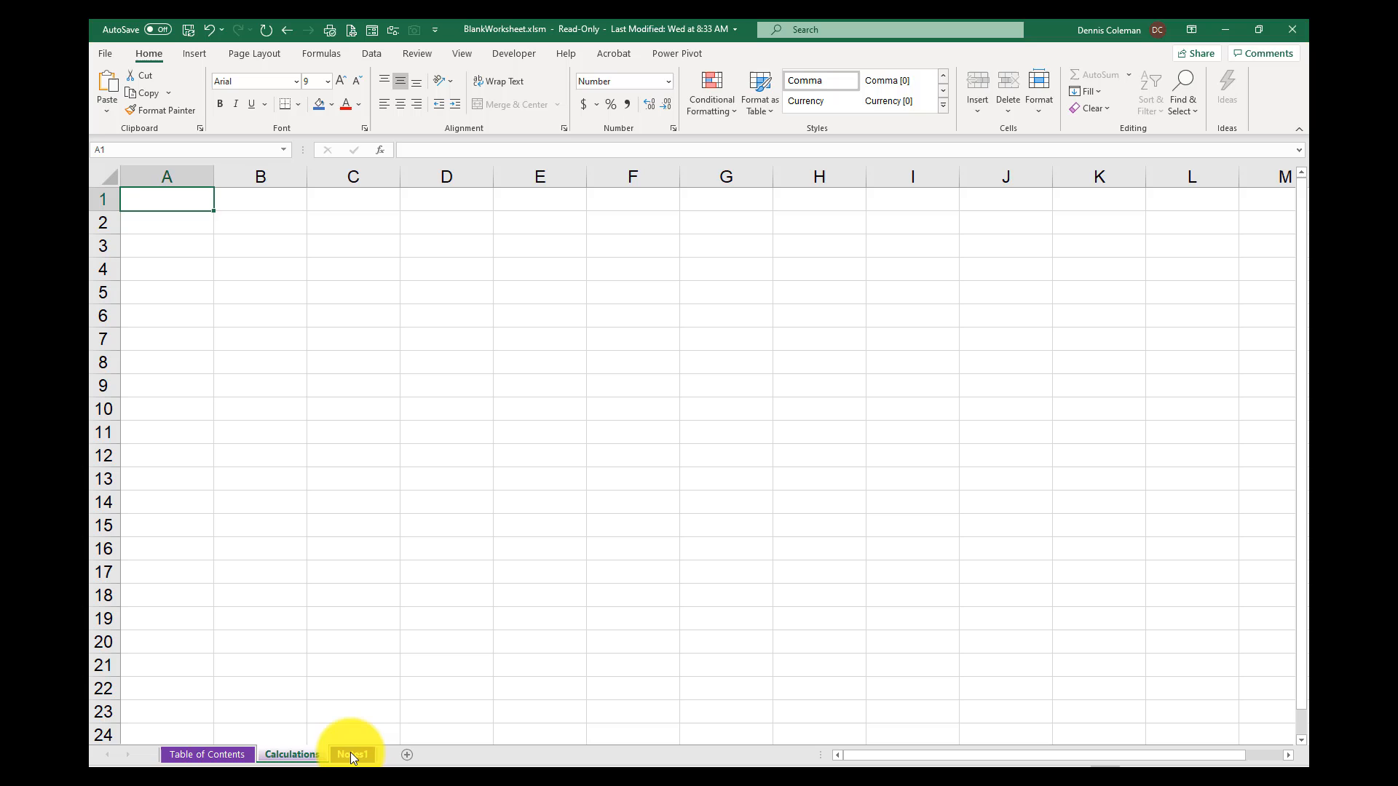
{"action": "left_click", "coordinate": [431, 252]}
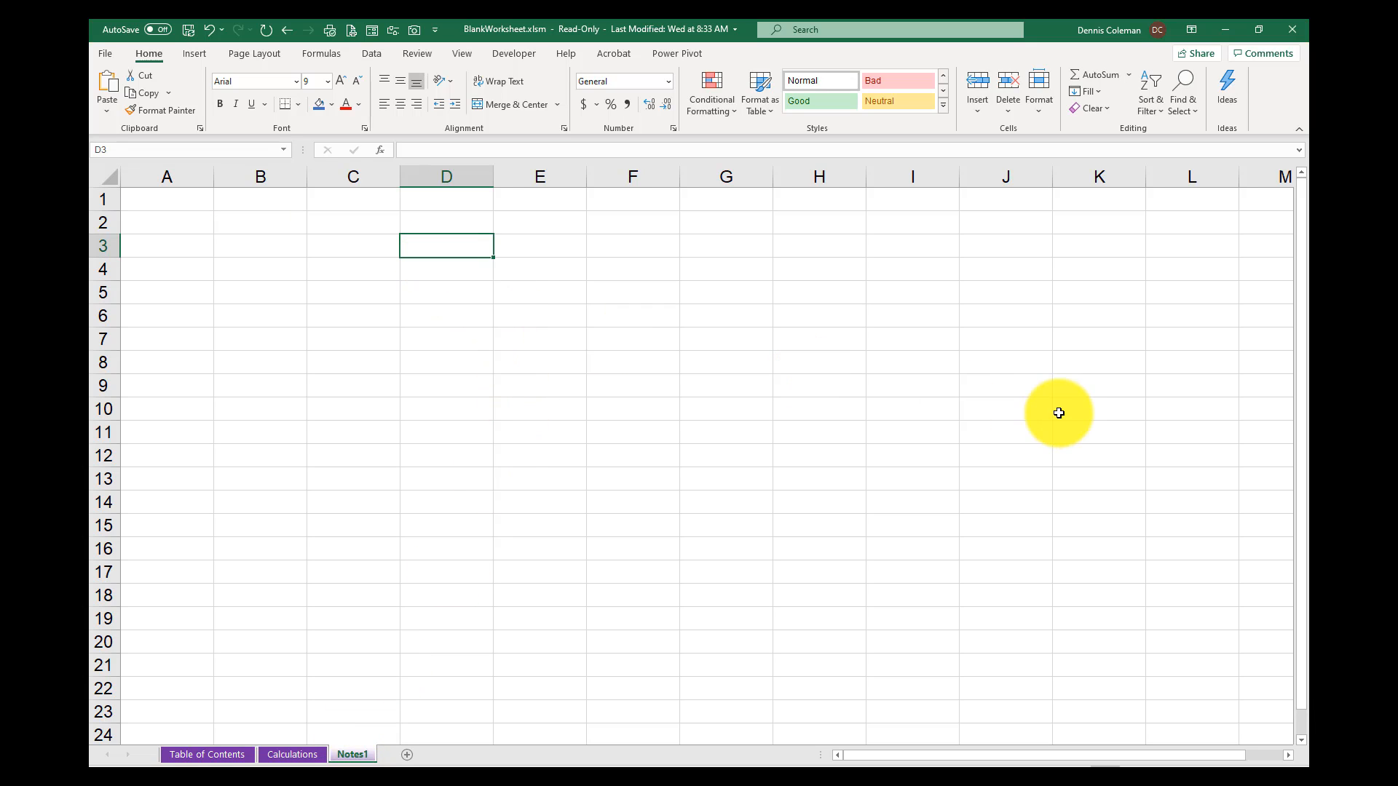
{"action": "type", "text": "This is "}
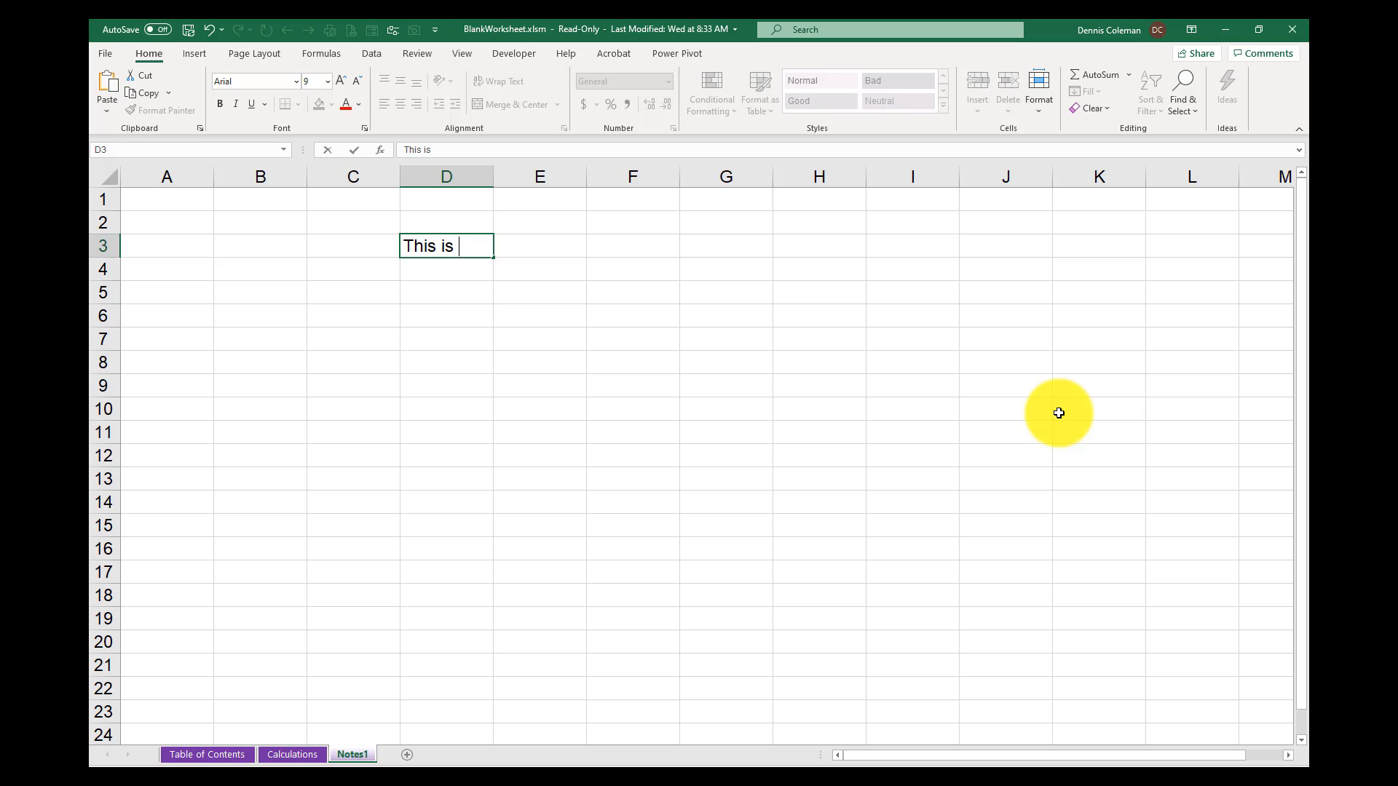
{"action": "type", "text": "a quick note"}
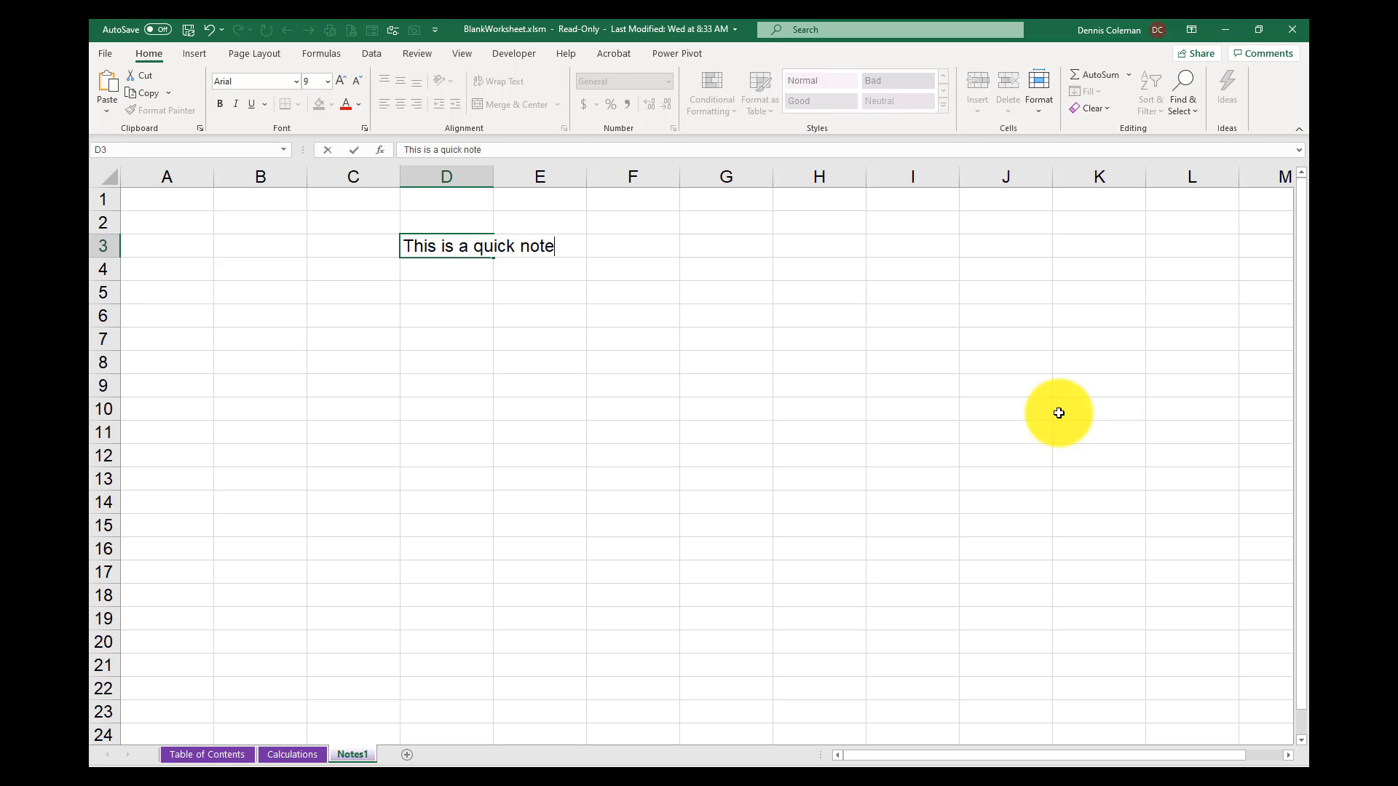
{"action": "key", "text": "Return"}
{"action": "key", "text": "Return"}
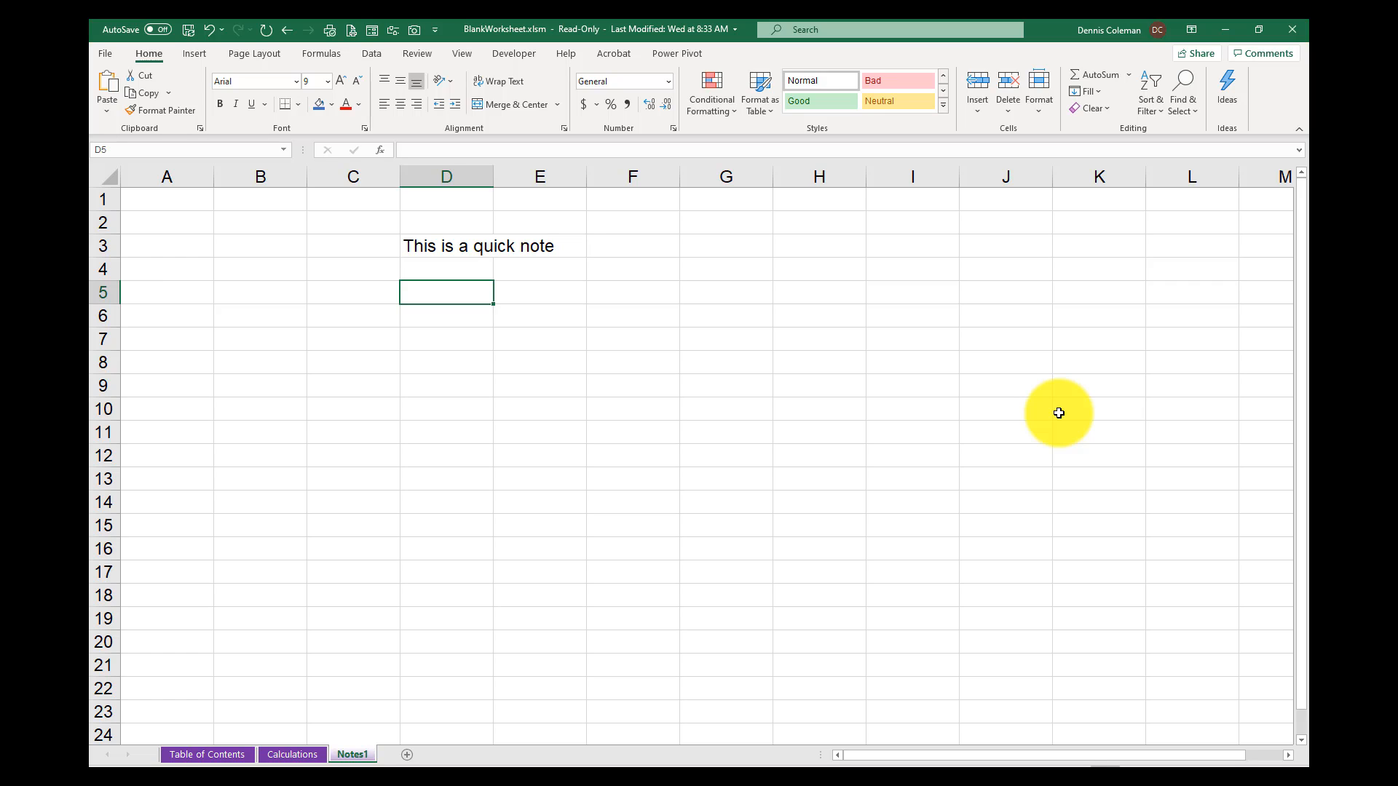
Enter 35222 in cell D5 and the description "This is the stock amount from client x" in cell E5
{"action": "type", "text": "35222"}
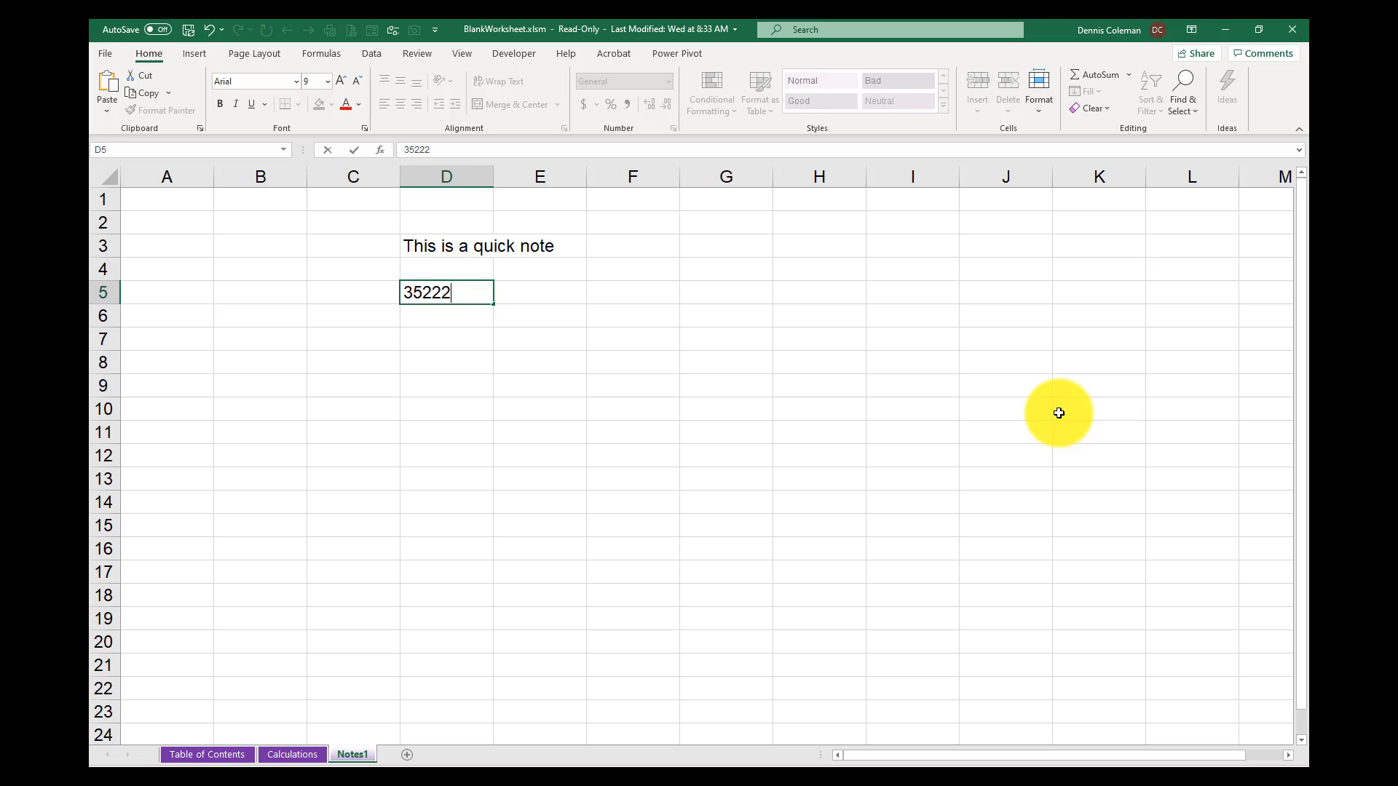
{"action": "key", "text": "Tab"}
{"action": "type", "text": "T"}
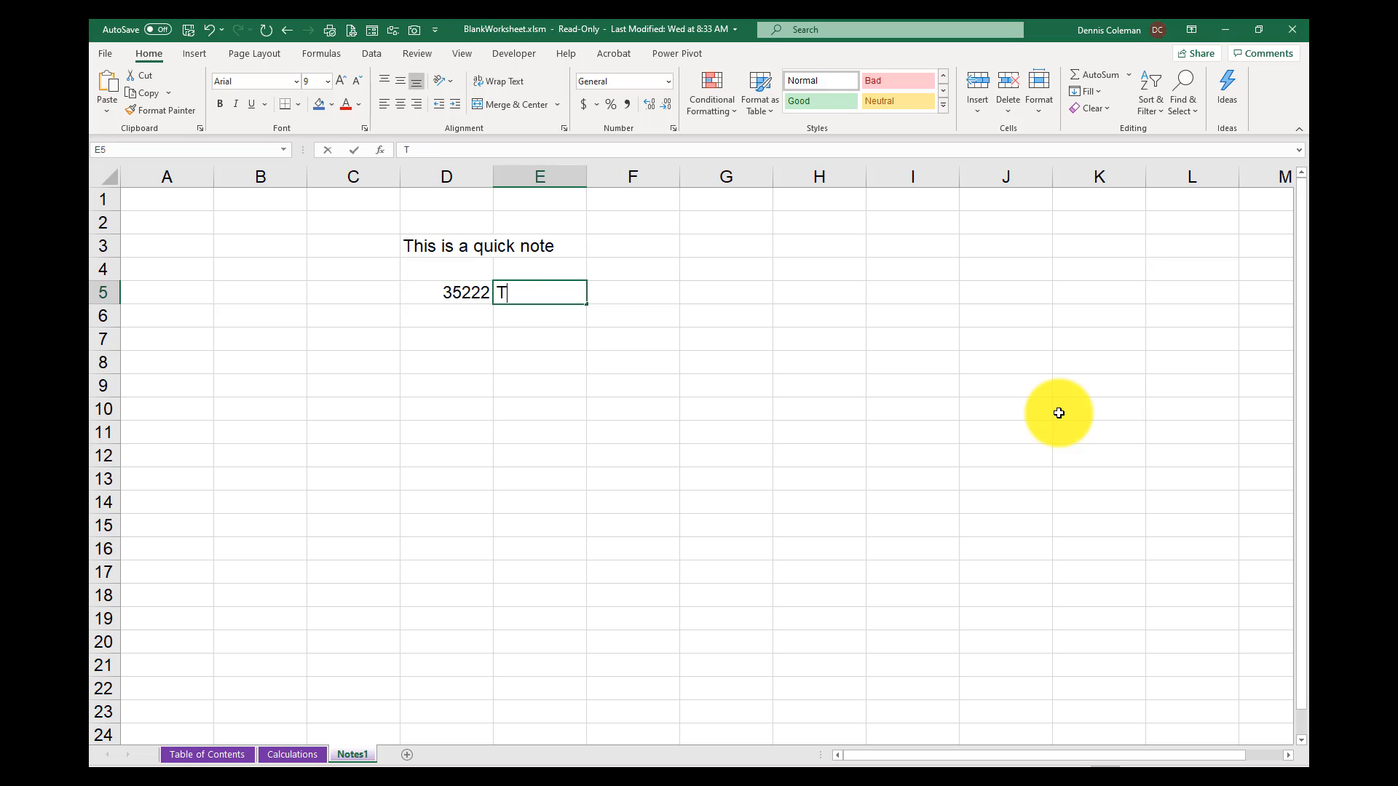
{"action": "type", "text": "his is the stock"}
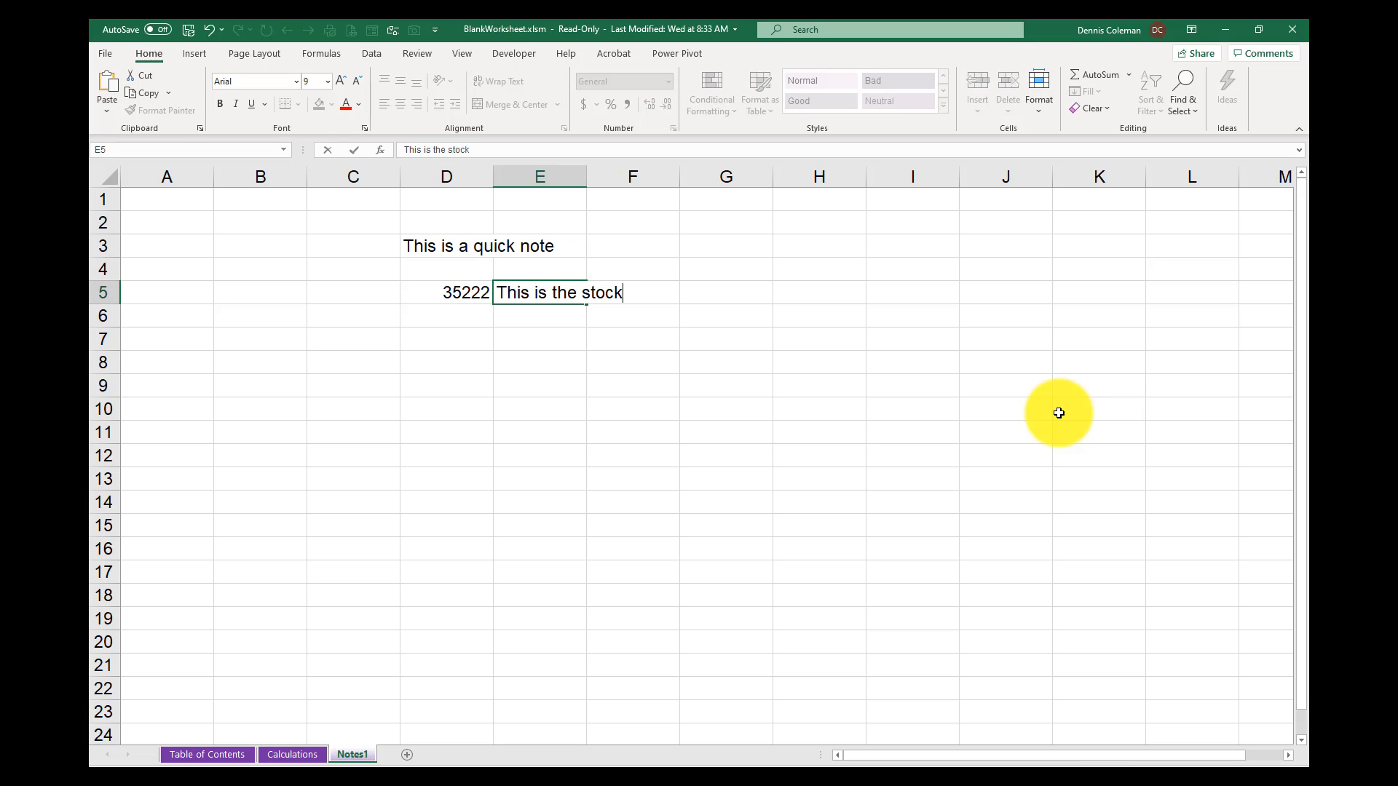
{"action": "type", "text": " amount from client x"}
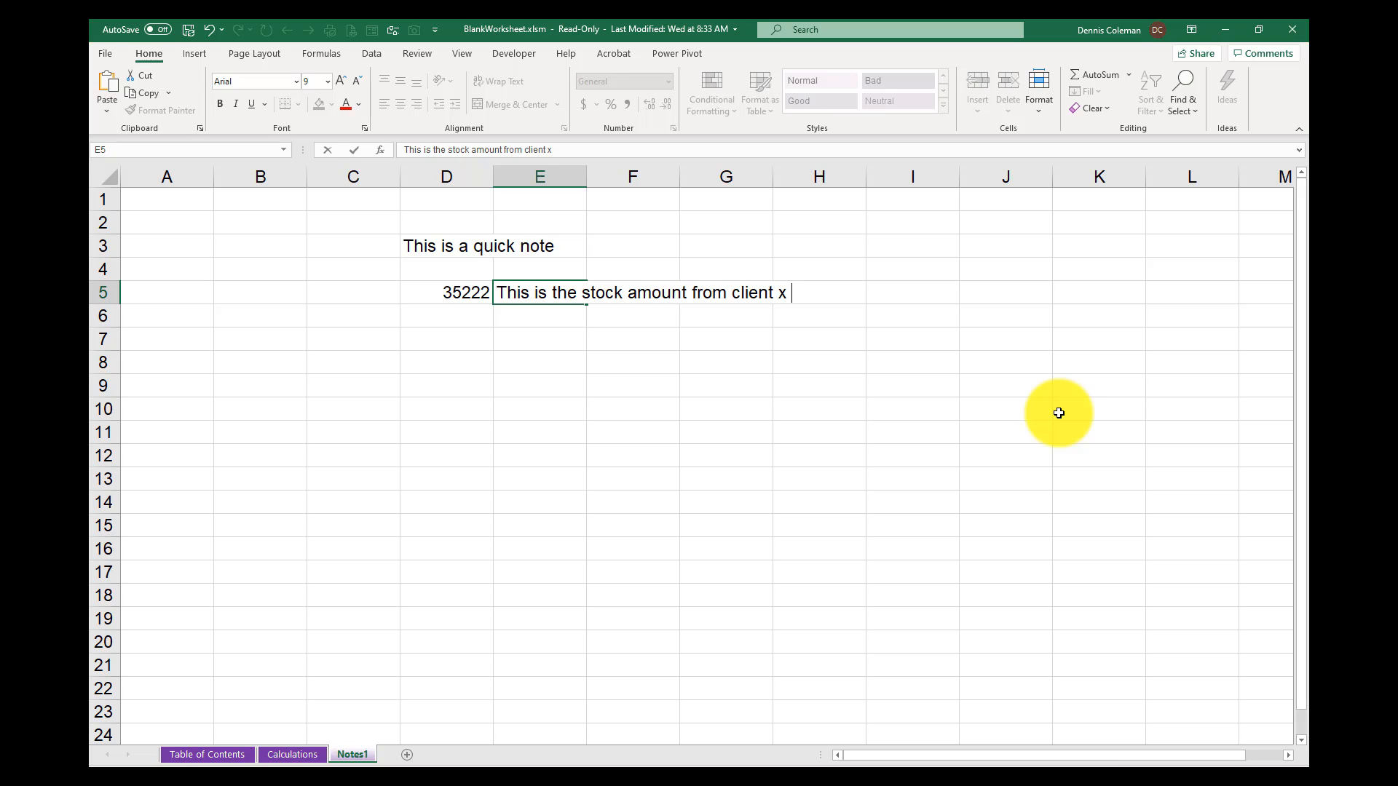
{"action": "key", "text": "Return"}
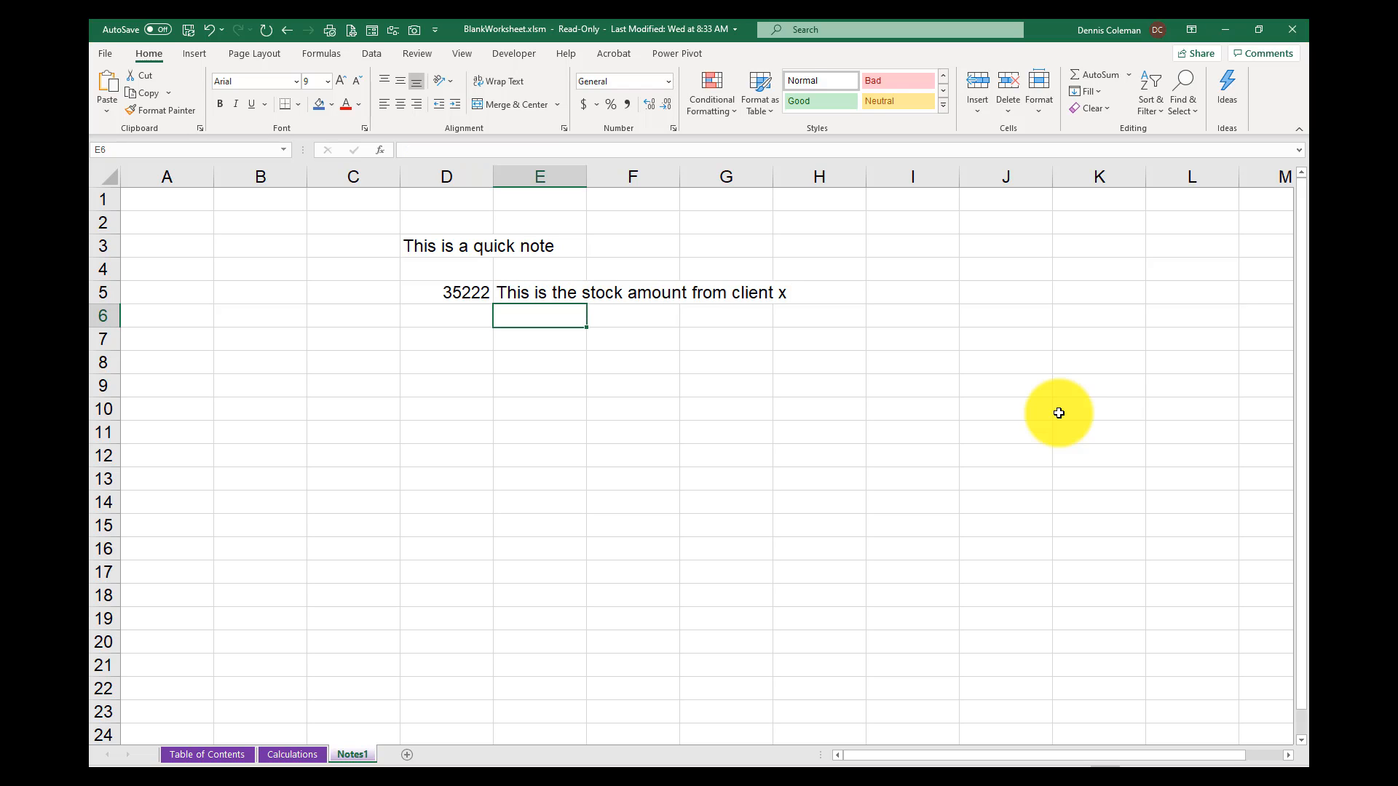
Insert a text box spanning about E8 to K17 below the notes and fill it with filler text starting "And tyhypo"
{"action": "key", "text": "Down"}
{"action": "key", "text": "Down"}
{"action": "key", "text": "Left"}
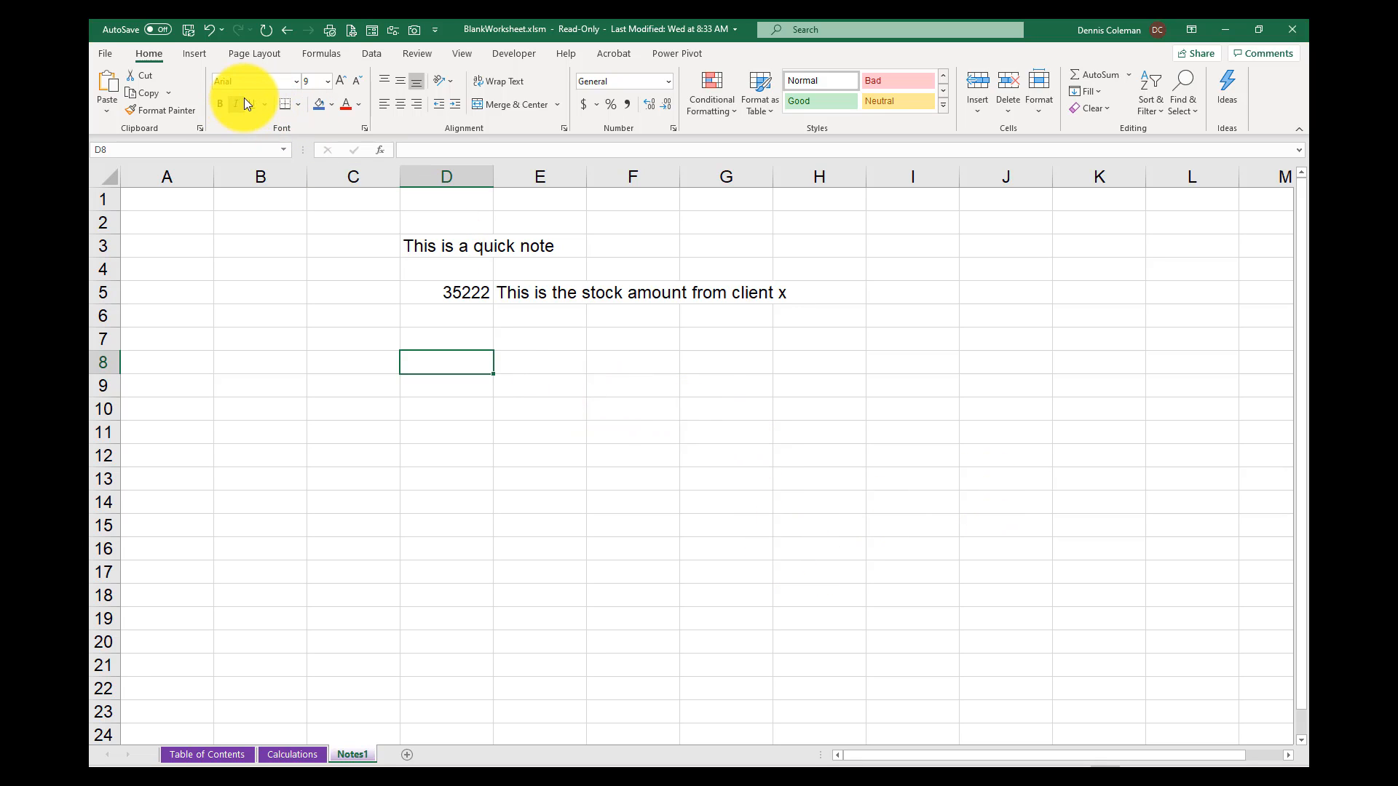
{"action": "left_click", "coordinate": [191, 54]}
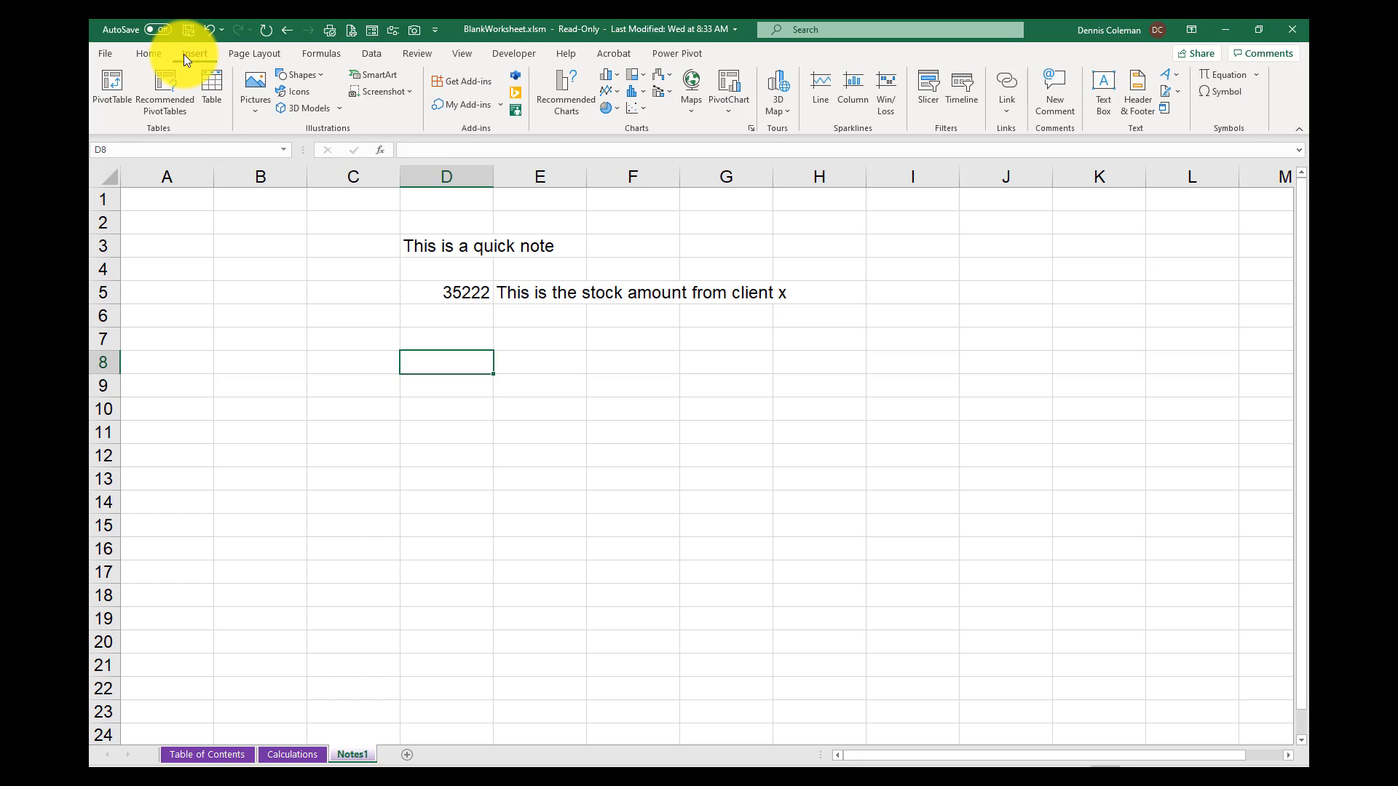
{"action": "left_click", "coordinate": [1109, 94]}
{"action": "left_click_drag", "start_coordinate": [490, 351], "coordinate": [1131, 574]}
{"action": "type", "text": "And tyhypoe"}
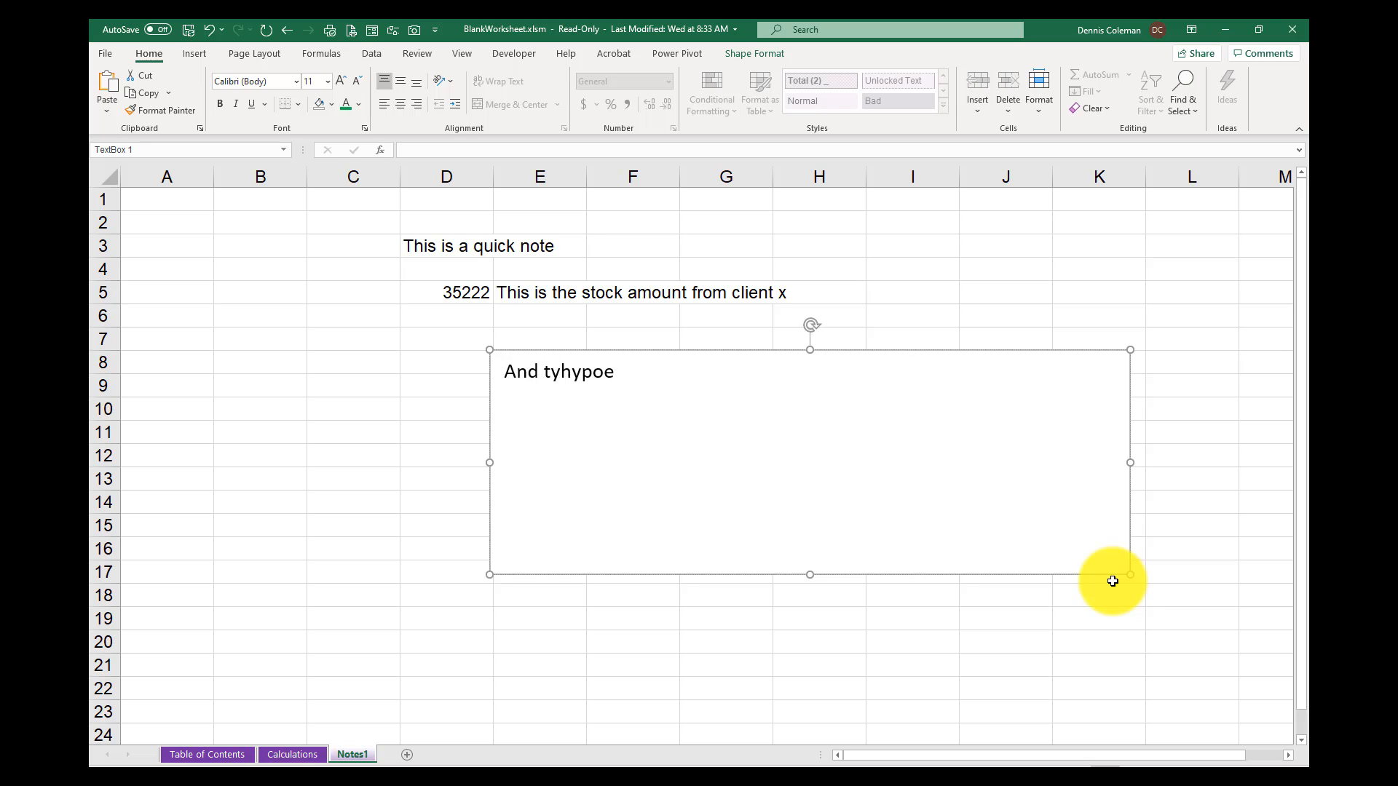
{"action": "key", "text": "BackSpace"}
{"action": "type", "text": "a;dkf ;dkjfkd f;ldknf ;dwlnkjf ;dwfjkn ;d n ; awdjknf ;djfn ;d"}
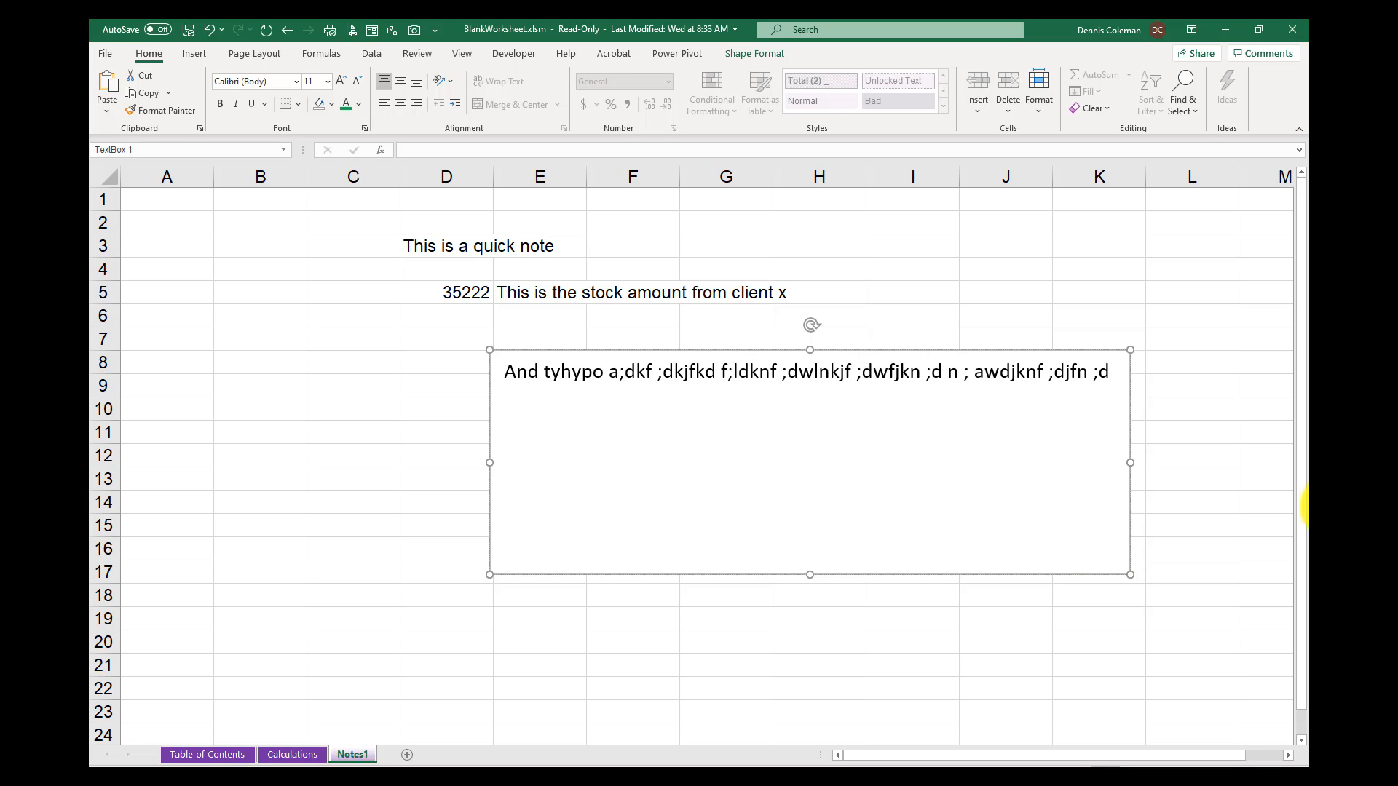
{"action": "key", "text": "Escape"}
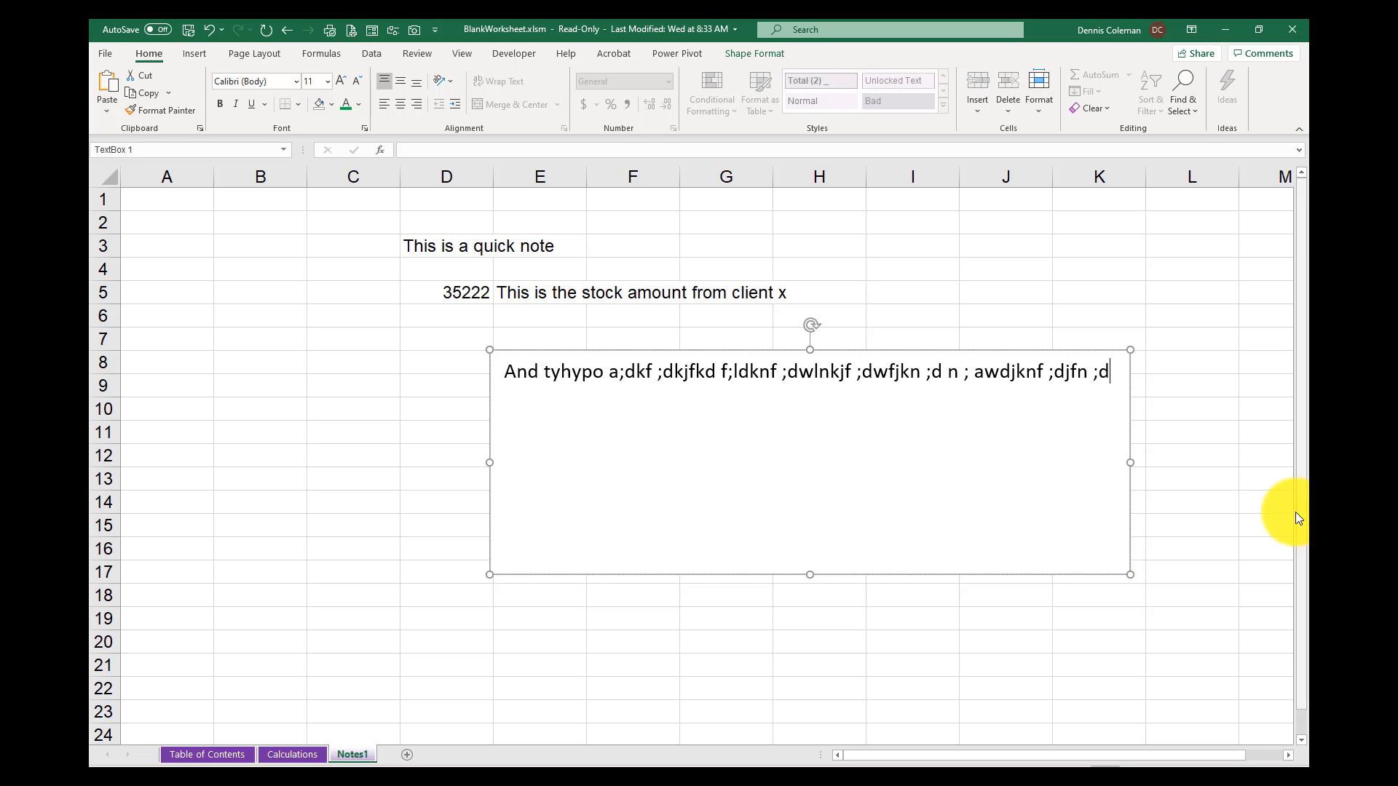
Shrink the text box slightly and move it to cover about cells B10 to H17
{"action": "left_click_drag", "start_coordinate": [1101, 561], "coordinate": [1051, 524]}
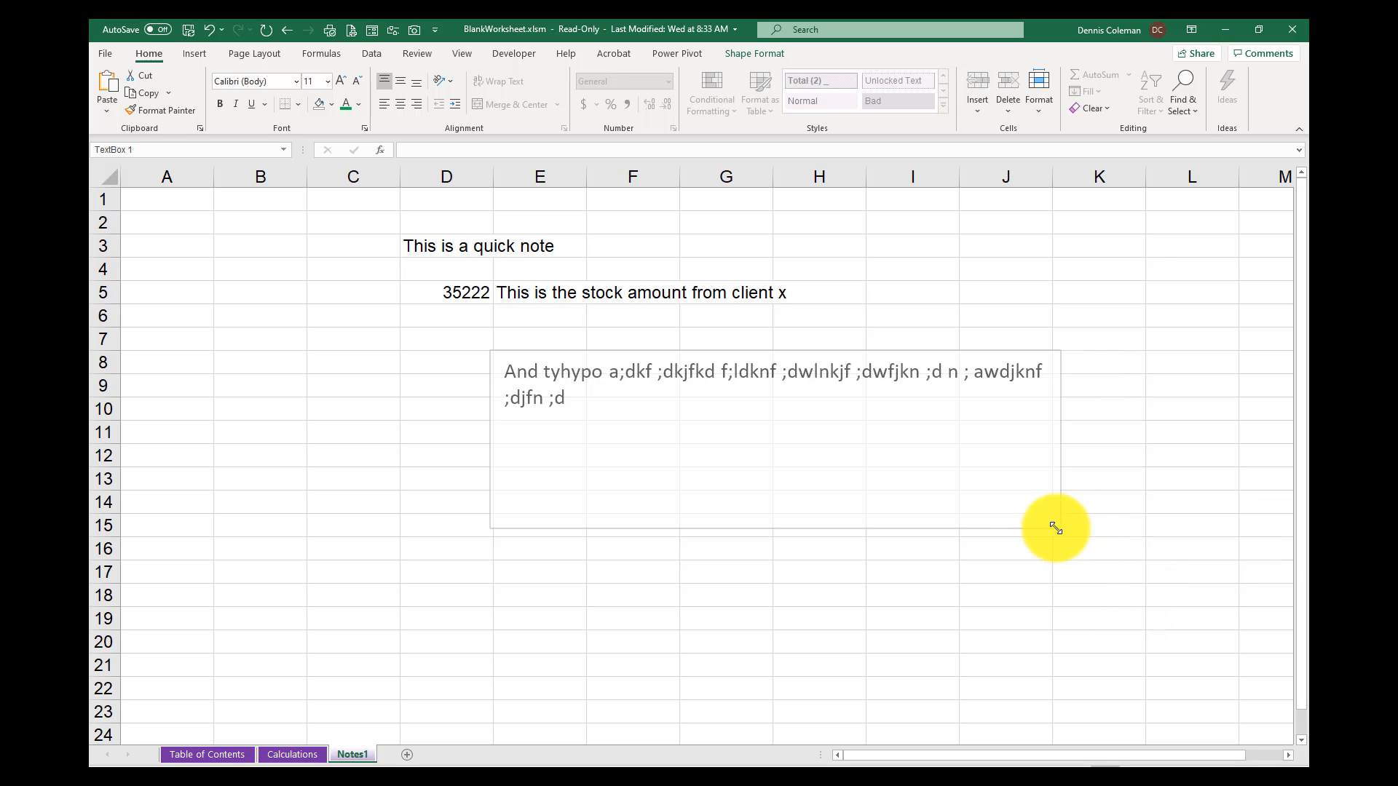
{"action": "left_click_drag", "start_coordinate": [924, 353], "coordinate": [652, 409]}
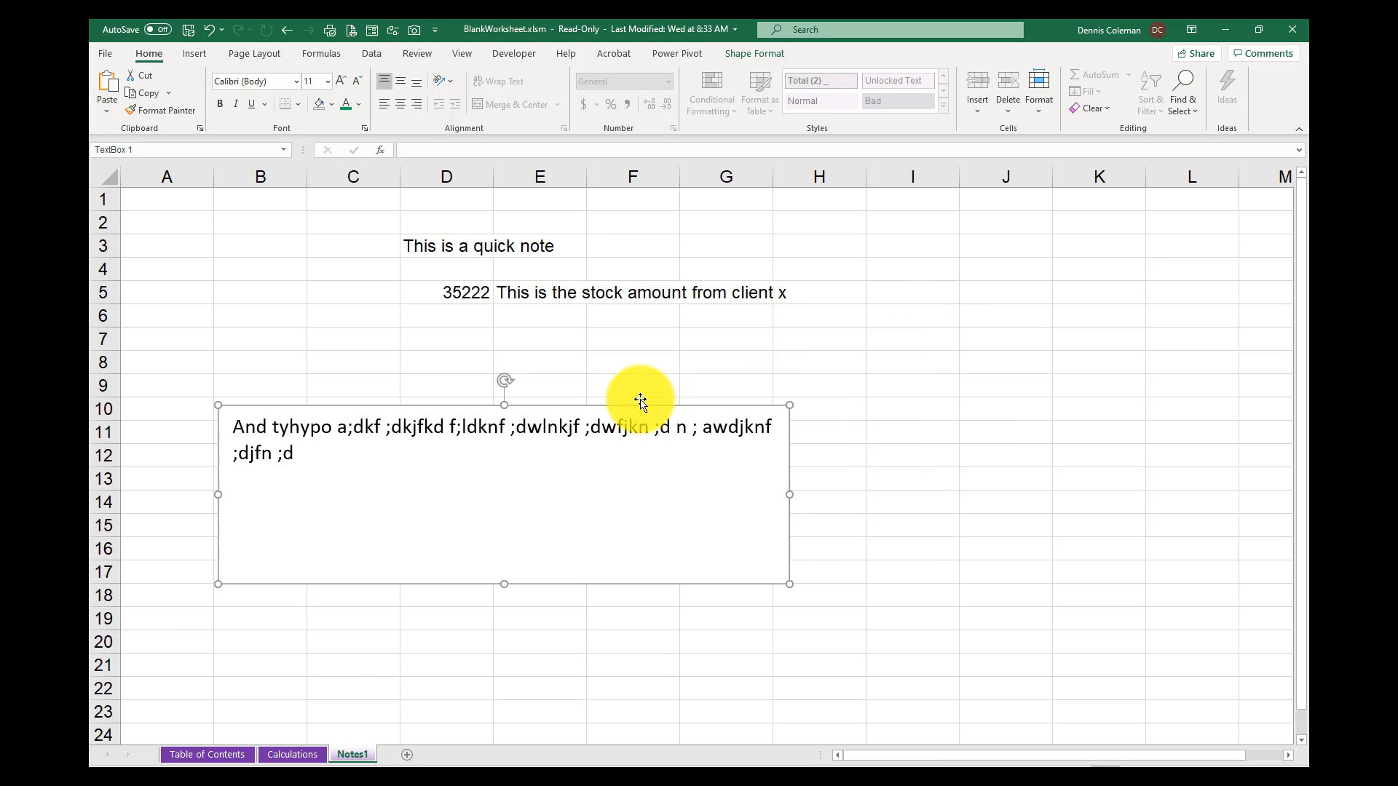
Give the text box a blue theme fill and white text, then deselect it
{"action": "left_click", "coordinate": [331, 105]}
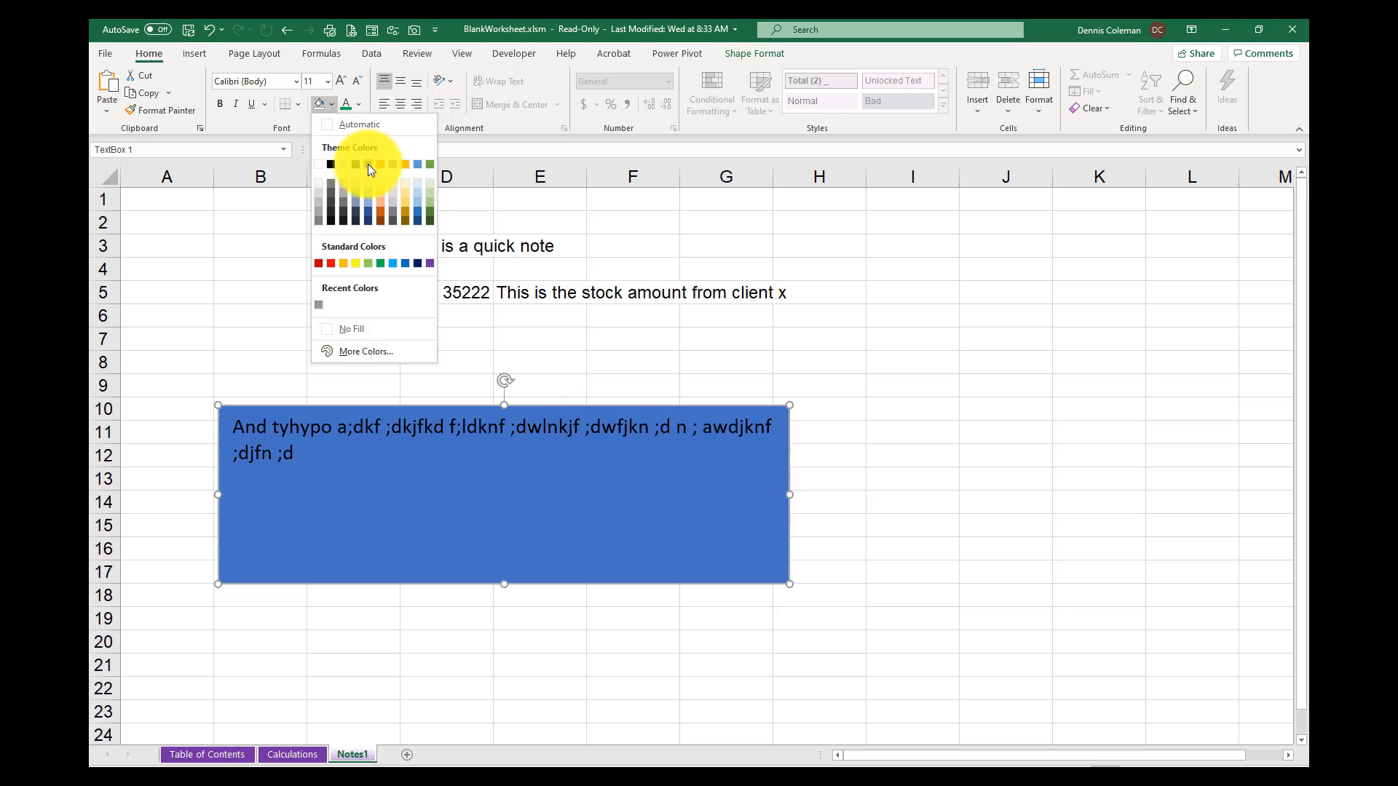
{"action": "left_click", "coordinate": [368, 163]}
{"action": "left_click", "coordinate": [359, 104]}
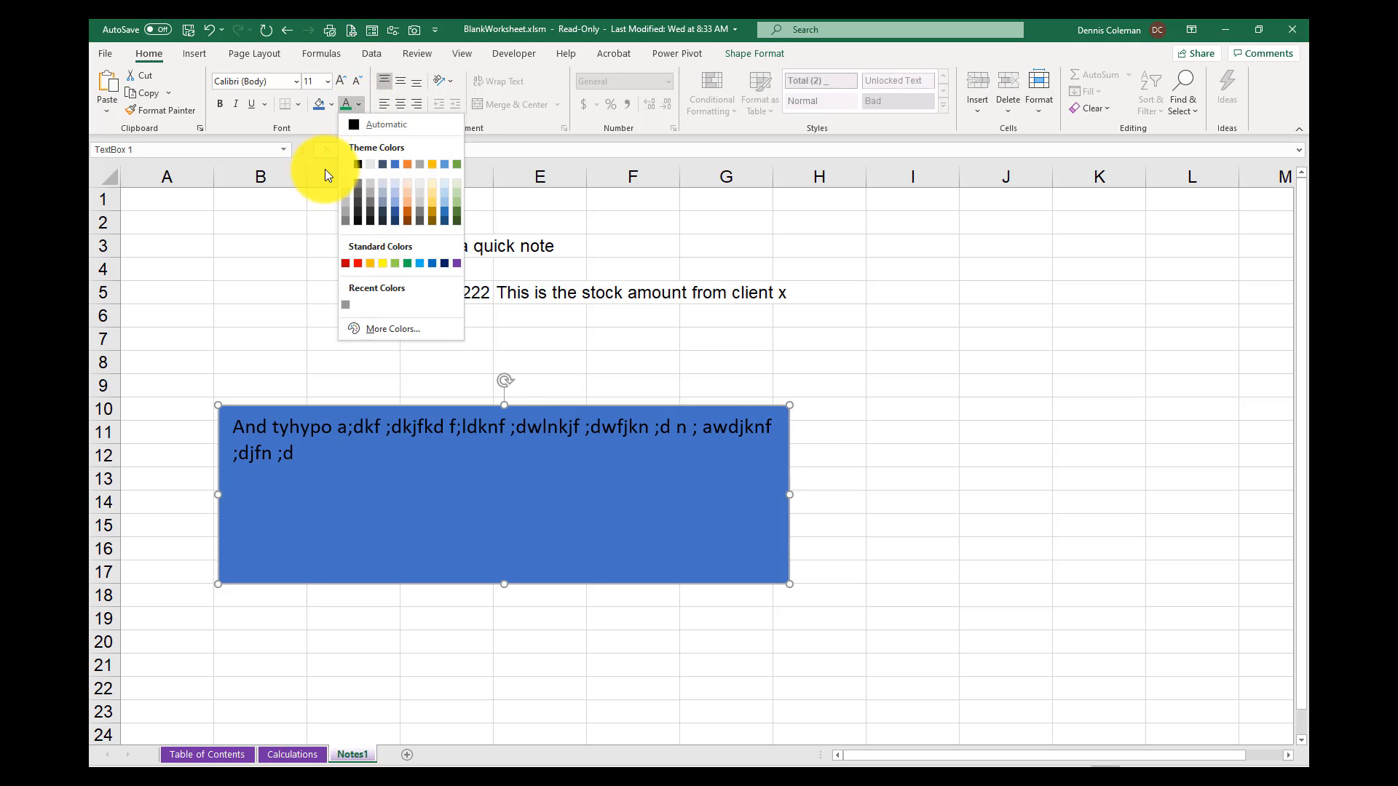
{"action": "key", "text": "Escape"}
{"action": "left_click", "coordinate": [1008, 552]}
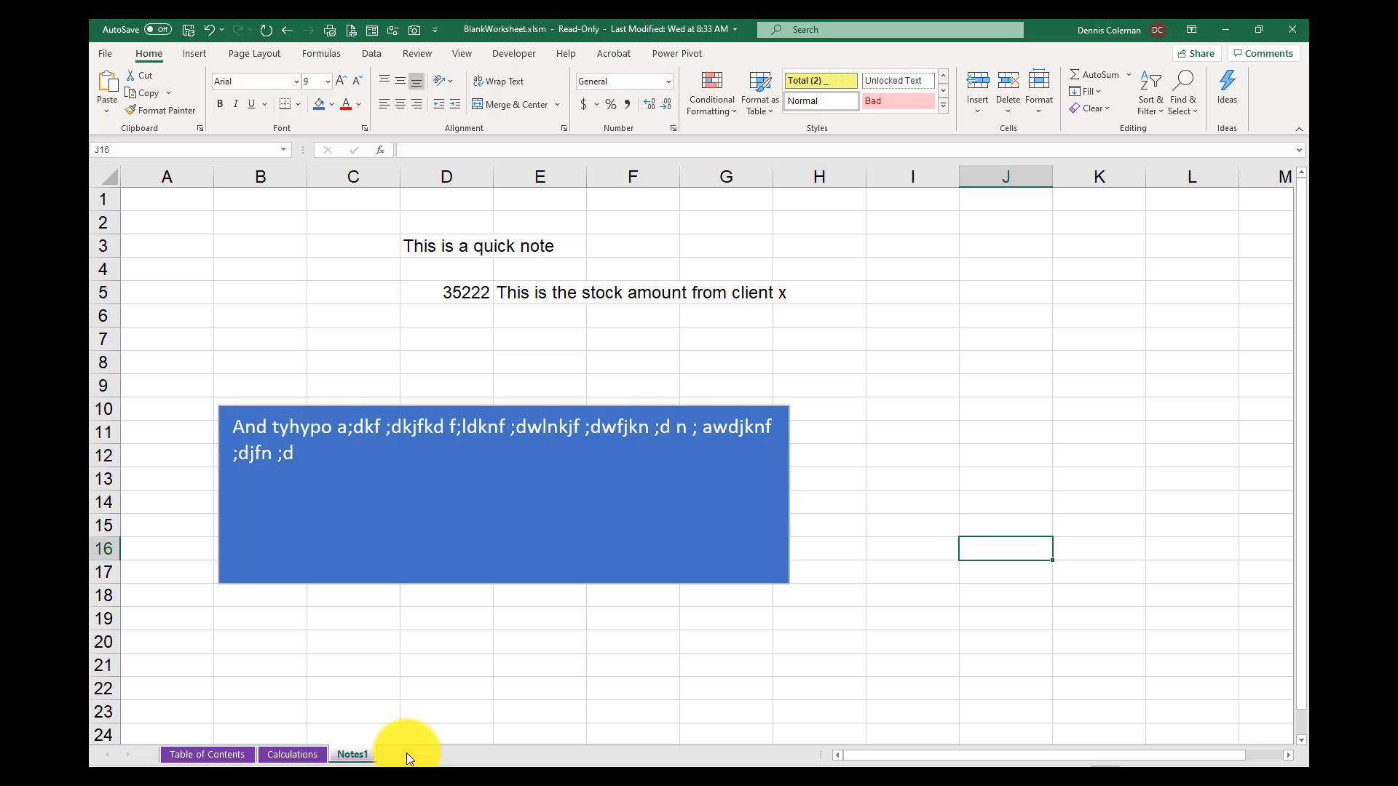
Add a new worksheet after Notes1 and check the sheet list on the Table of Contents sheet
{"action": "left_click", "coordinate": [406, 757]}
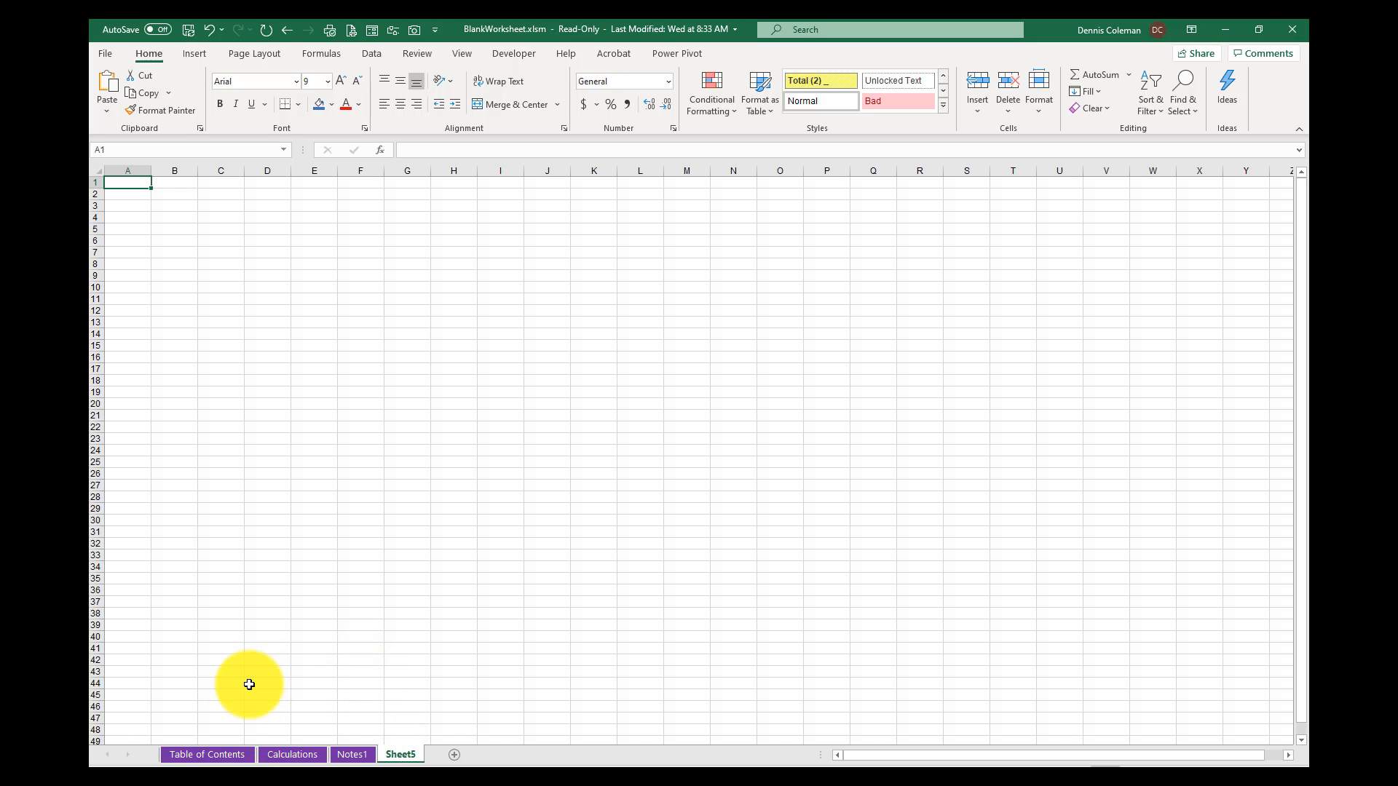
{"action": "left_click", "coordinate": [195, 754]}
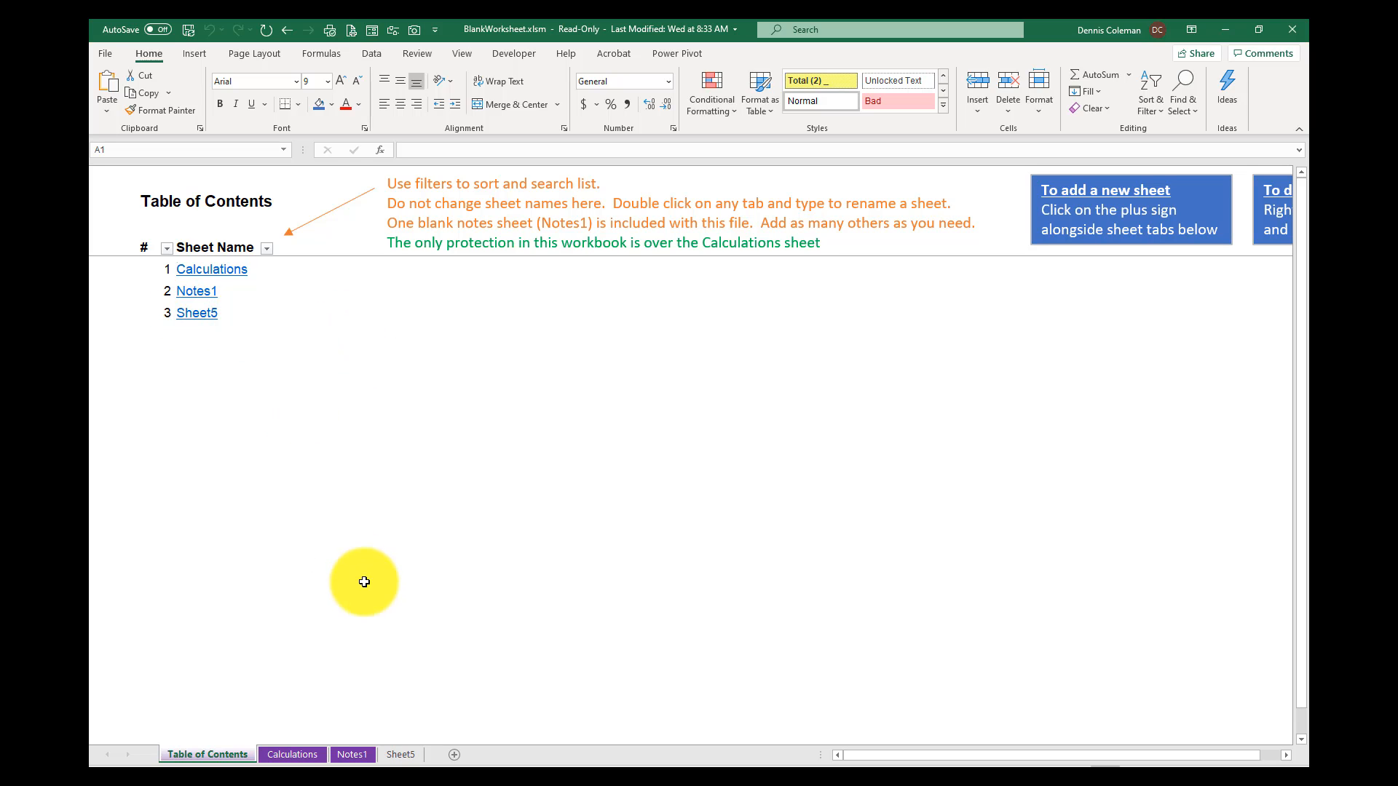
Rename Sheet5 as "Neww name" and check its entry in the Table of Contents sheet
{"action": "left_click", "coordinate": [407, 756]}
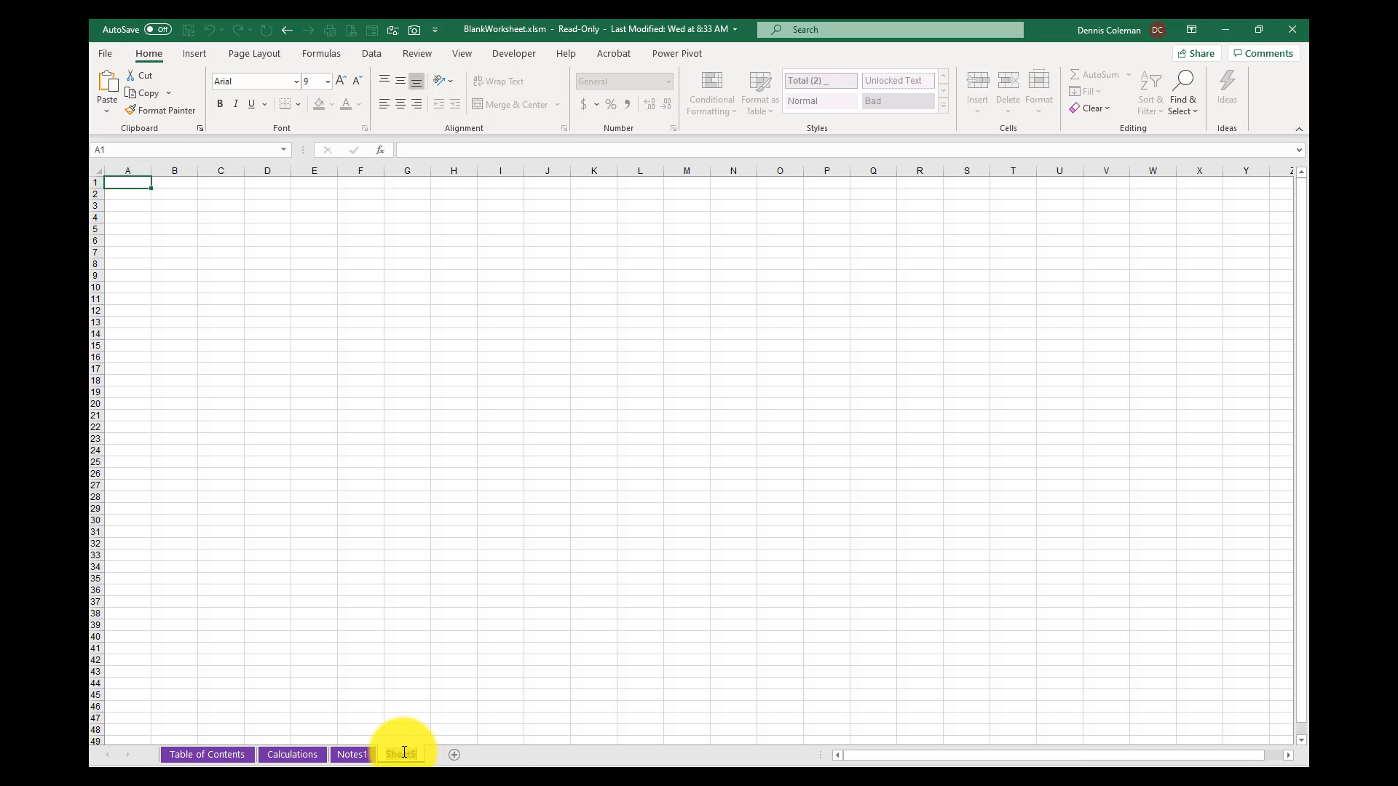
{"action": "type", "text": "Neww name"}
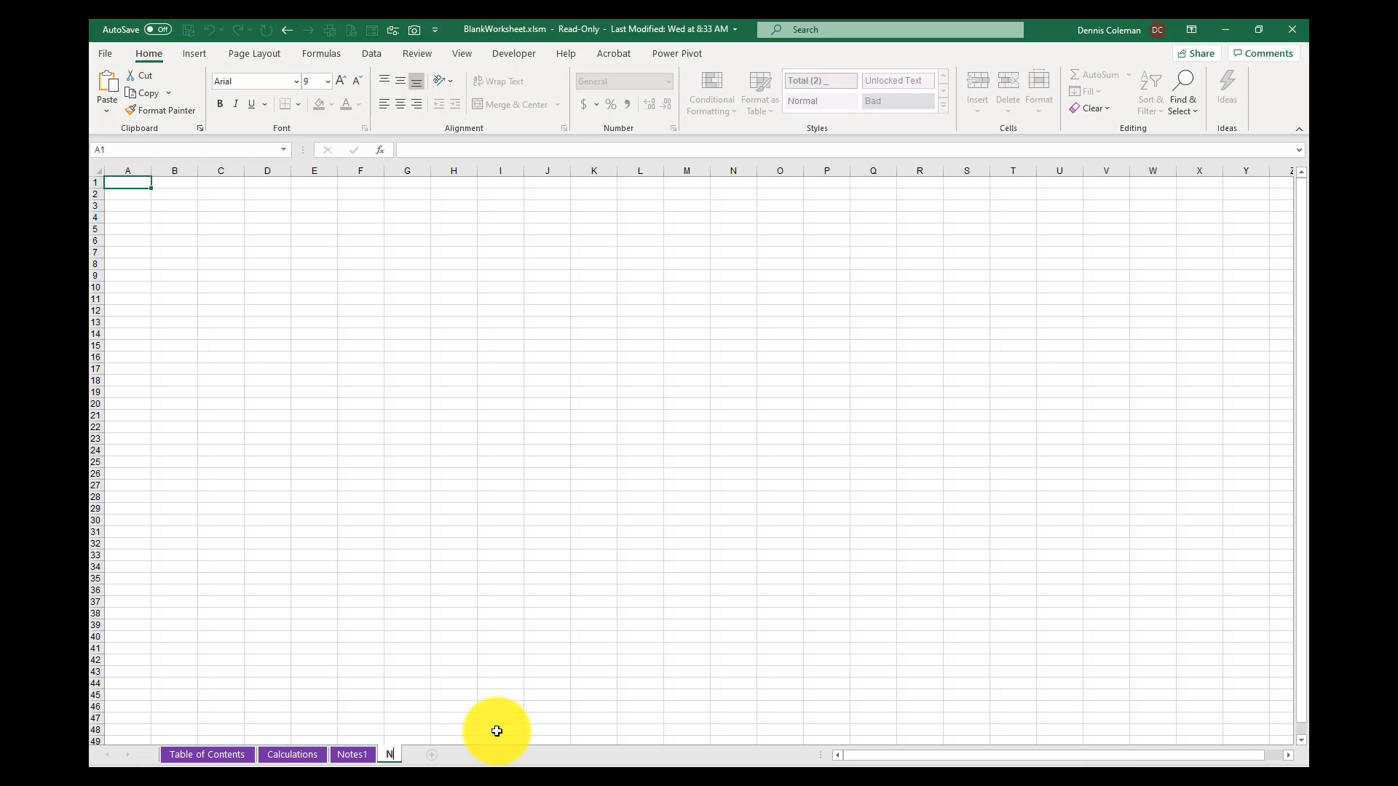
{"action": "key", "text": "Return"}
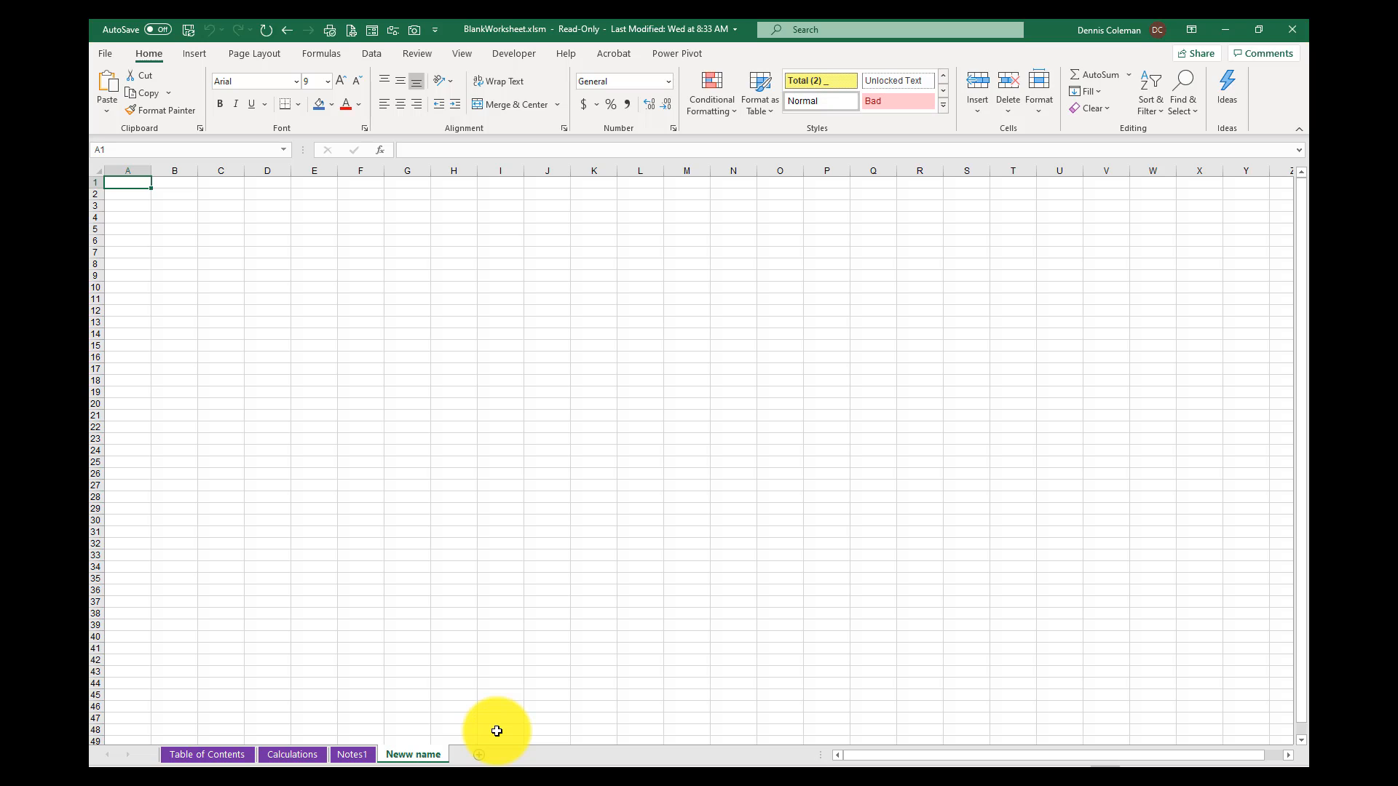
{"action": "left_click", "coordinate": [211, 749]}
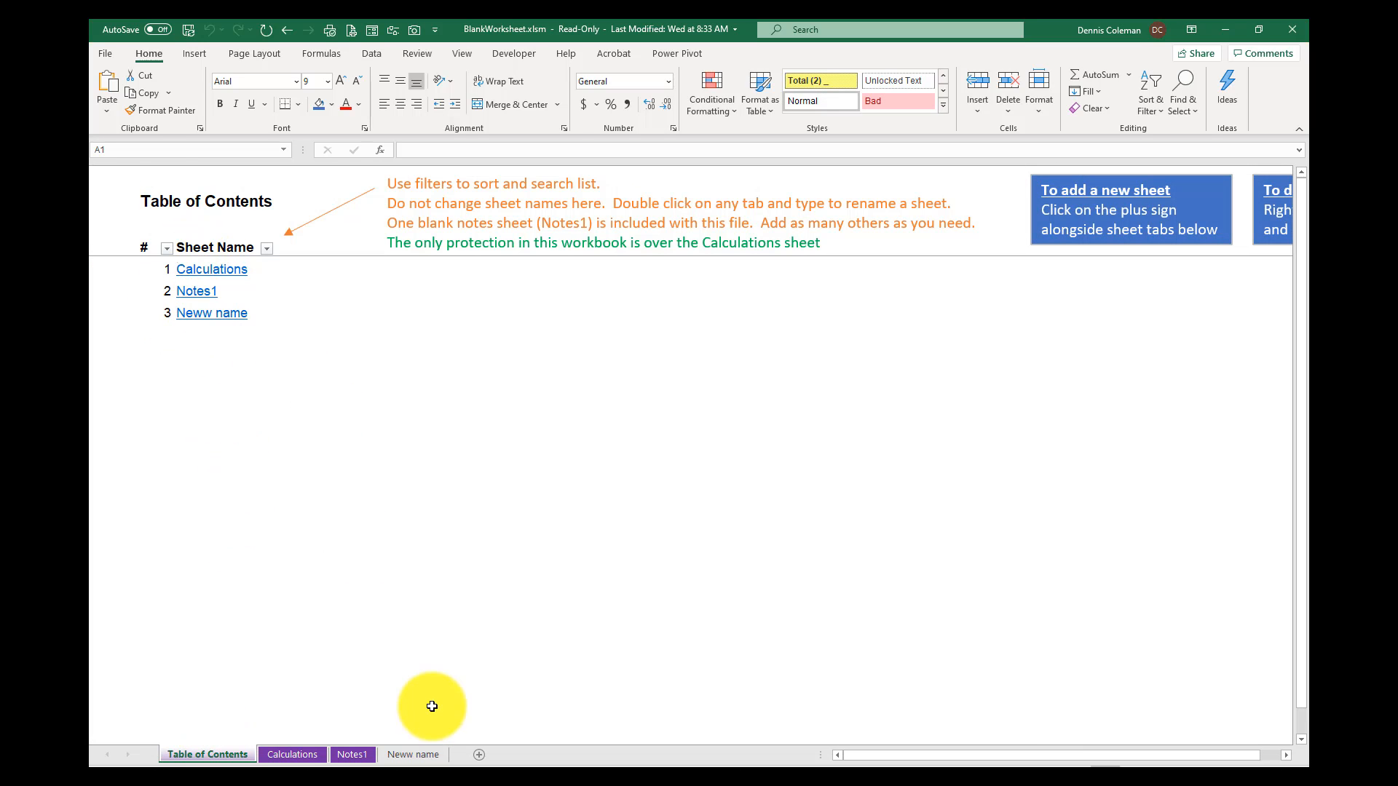
Delete the Neww name sheet permanently and return to the Table of Contents sheet
{"action": "left_click", "coordinate": [410, 752]}
{"action": "right_click", "coordinate": [410, 753]}
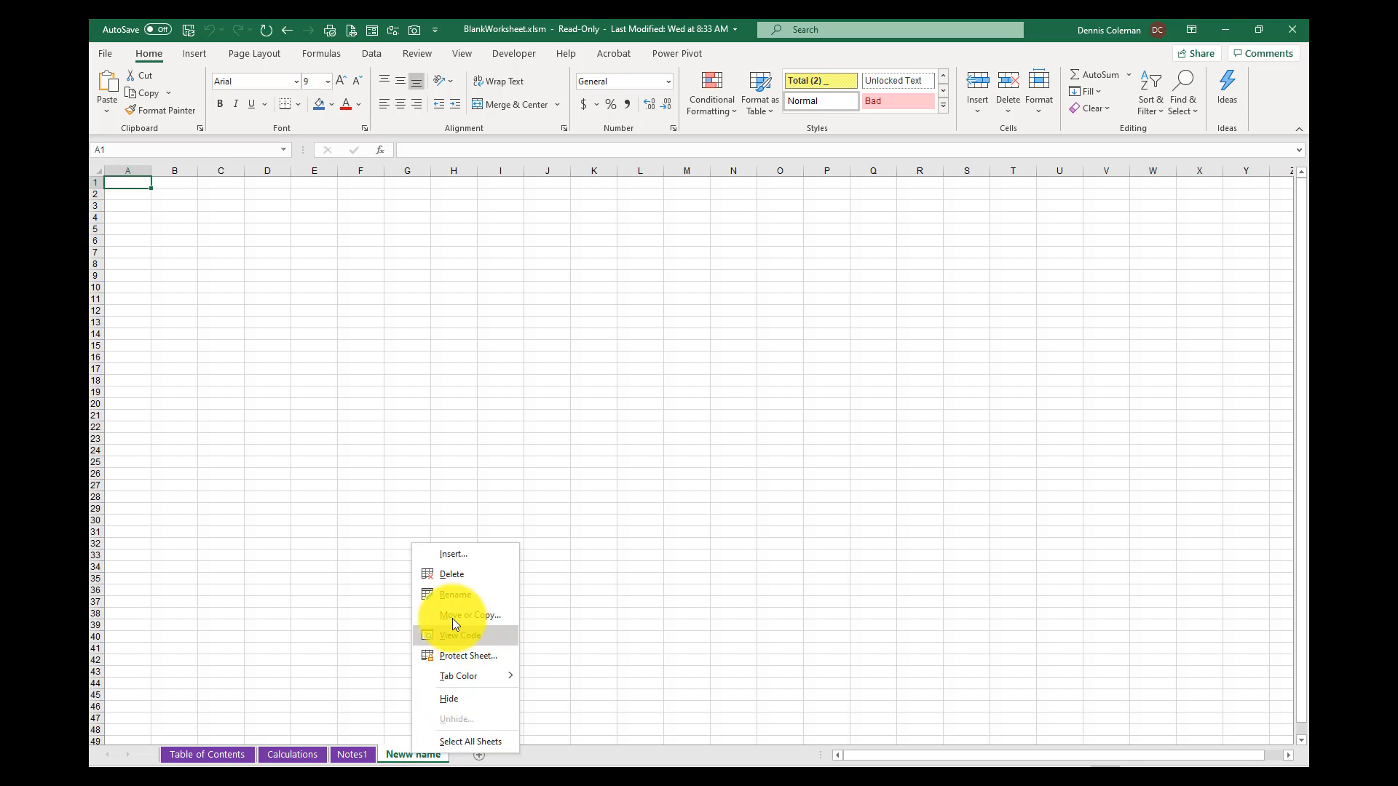
{"action": "left_click", "coordinate": [439, 575]}
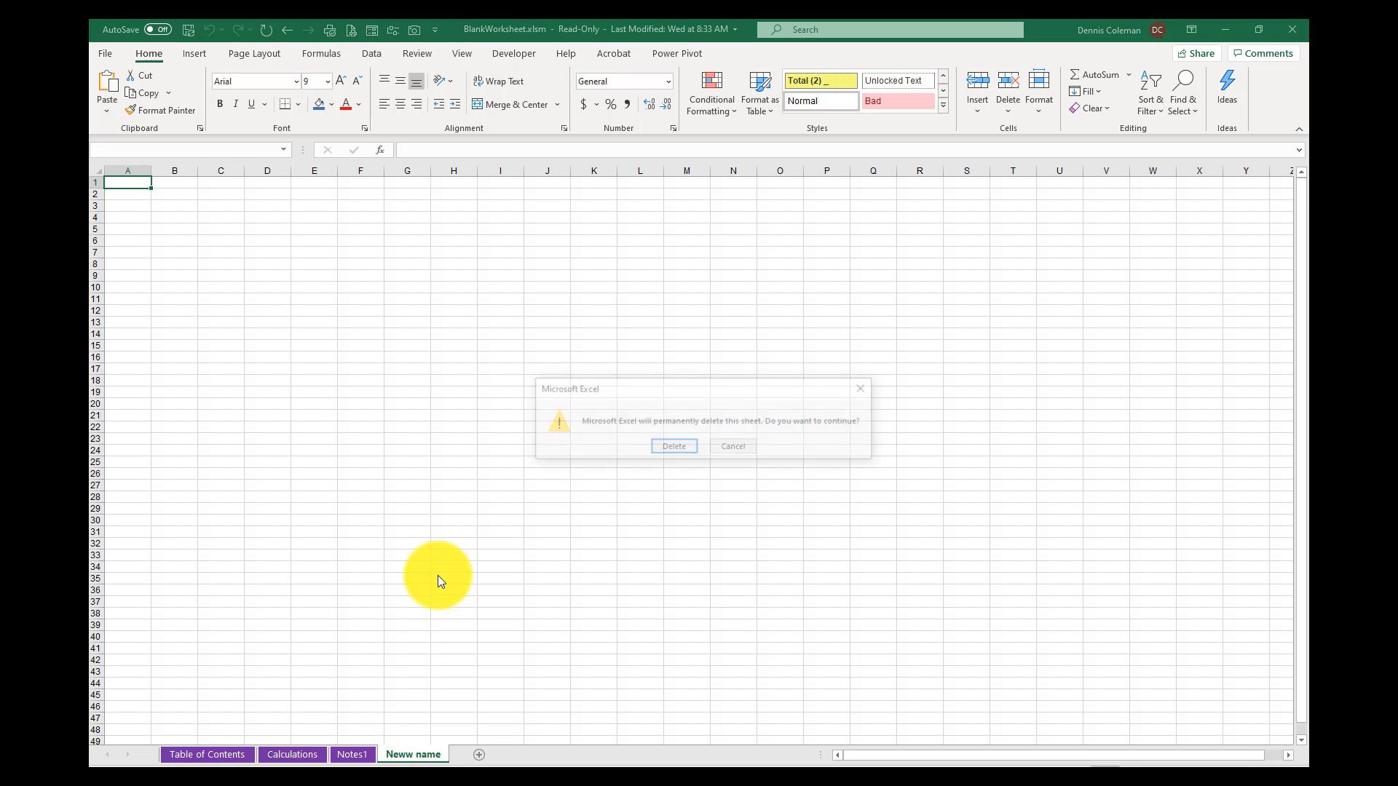
{"action": "left_click", "coordinate": [671, 446]}
{"action": "left_click", "coordinate": [198, 752]}
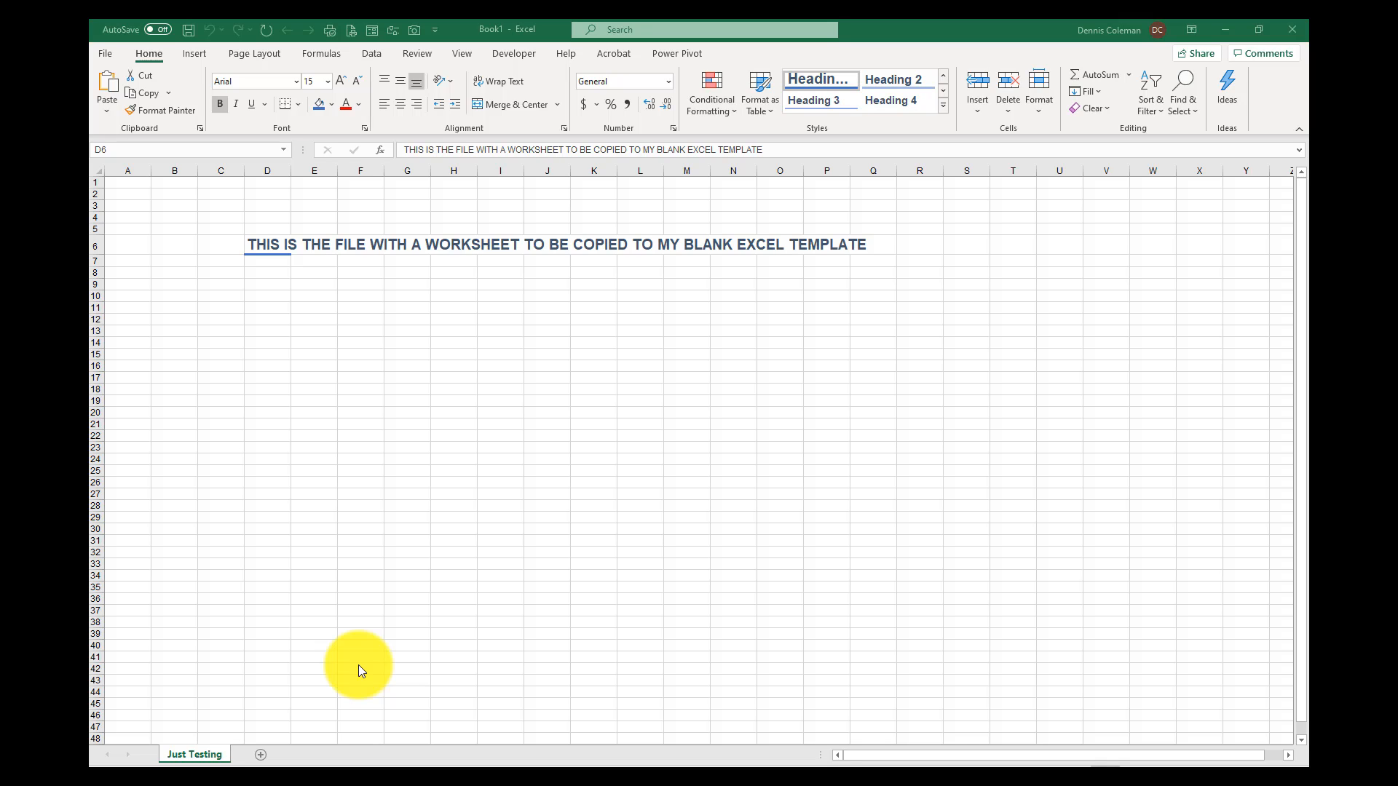
Copy the Just Testing sheet from Book1 to the end of BlankWorksheet.xlsm and go to that workbook's Table of Contents
{"action": "right_click", "coordinate": [185, 759]}
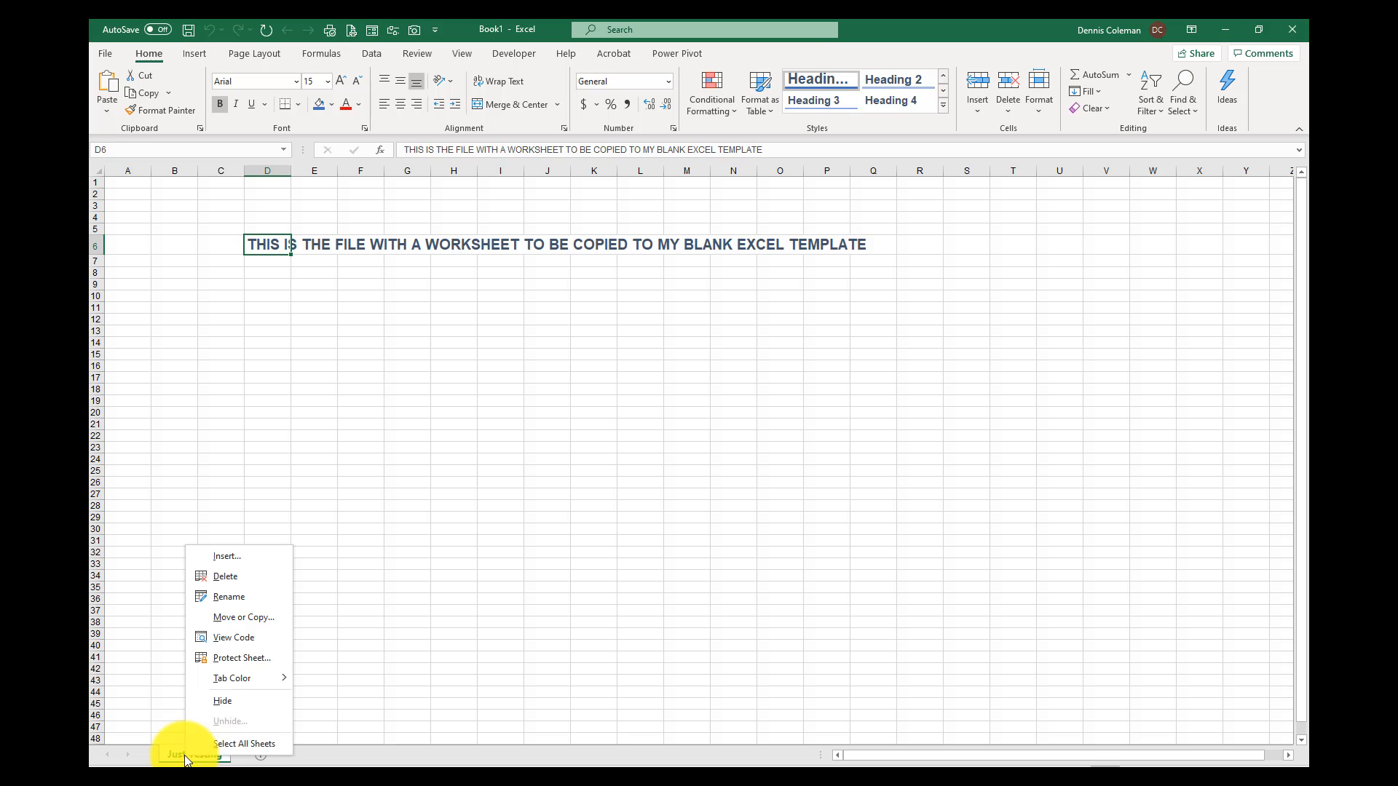
{"action": "left_click", "coordinate": [239, 616]}
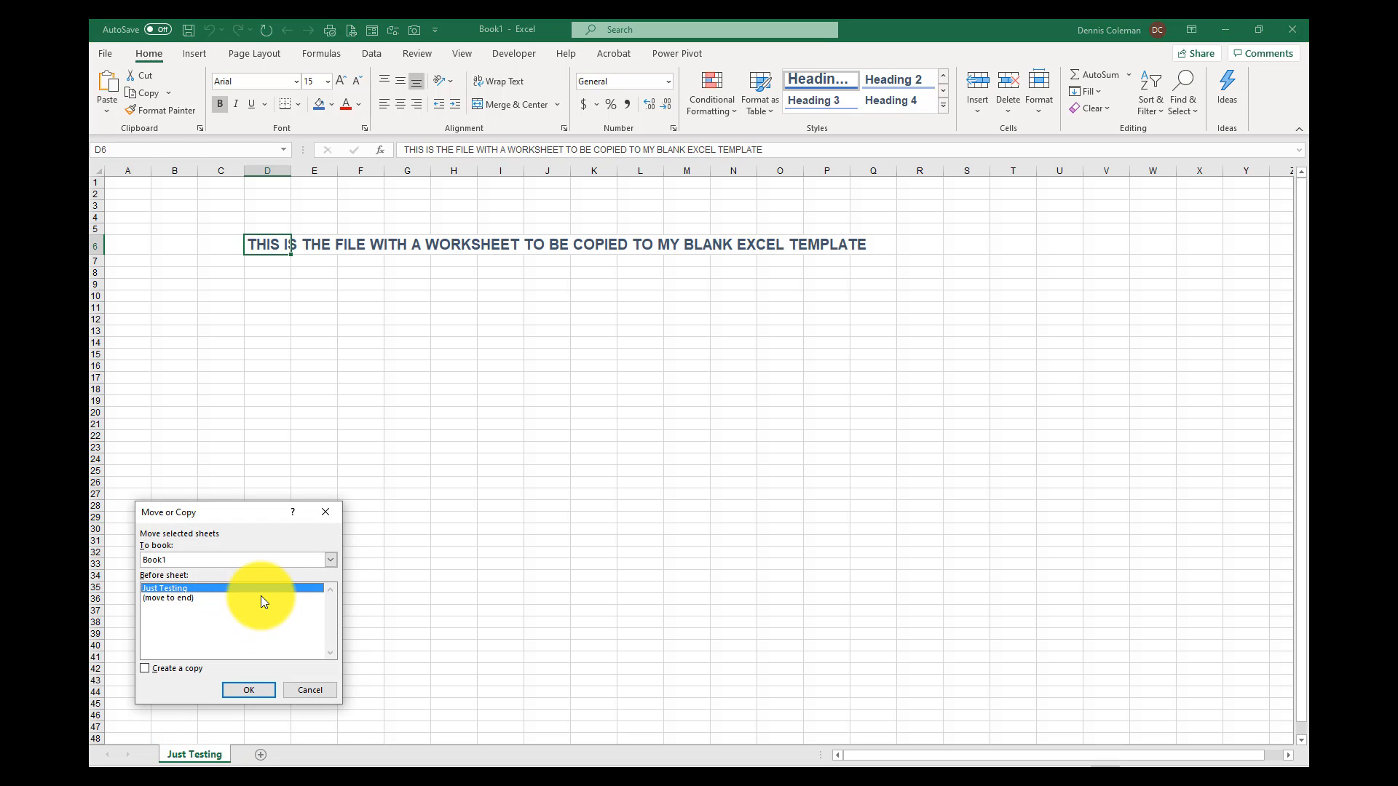
{"action": "left_click", "coordinate": [331, 560]}
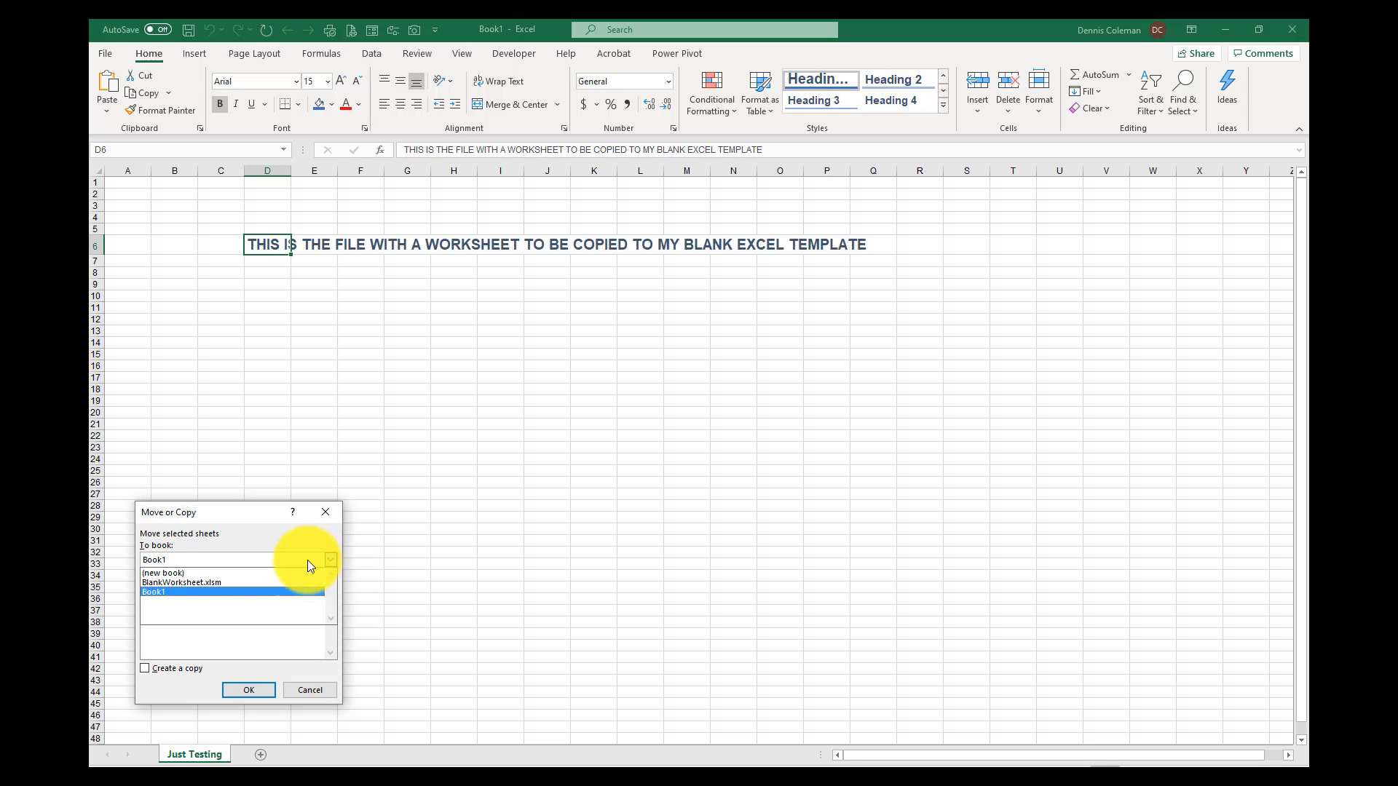
{"action": "left_click", "coordinate": [209, 582]}
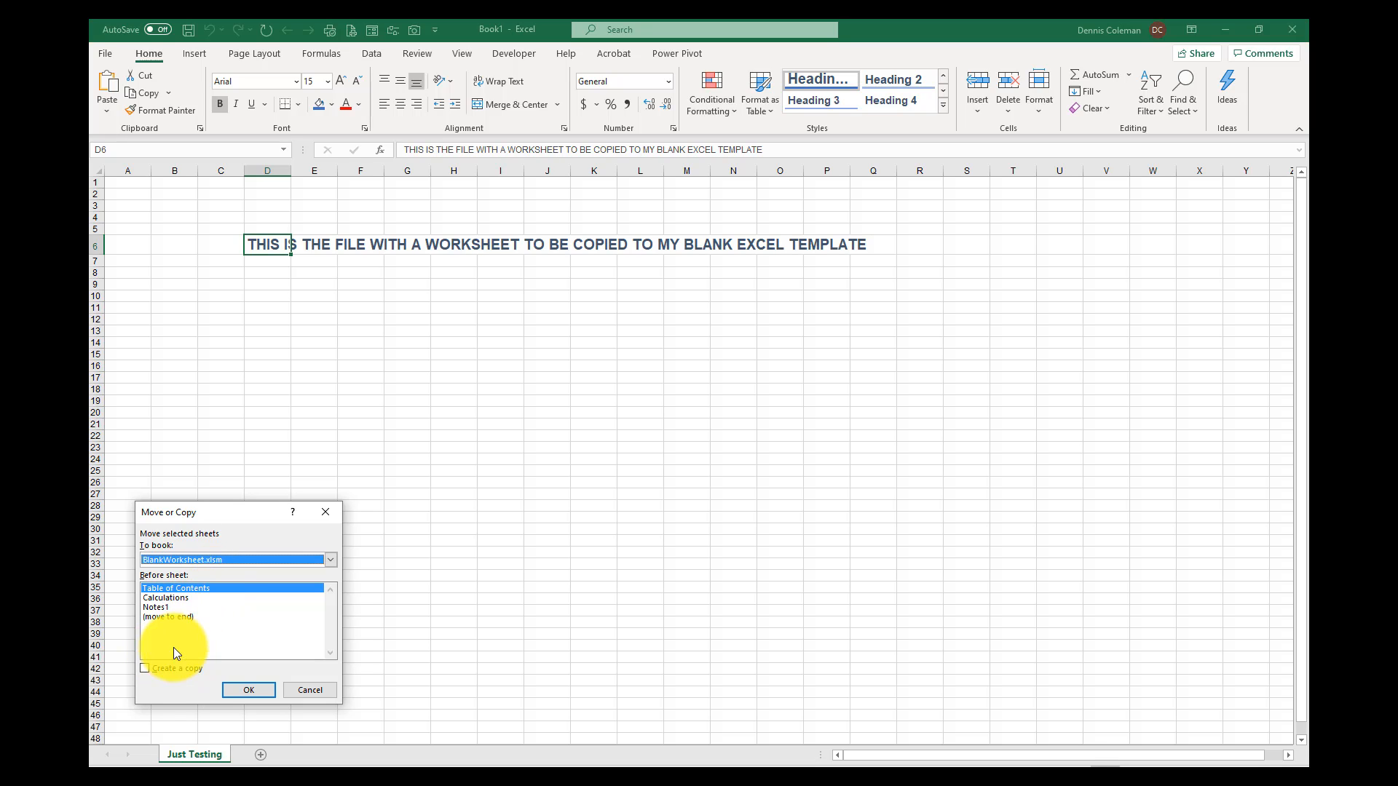
{"action": "left_click", "coordinate": [163, 617]}
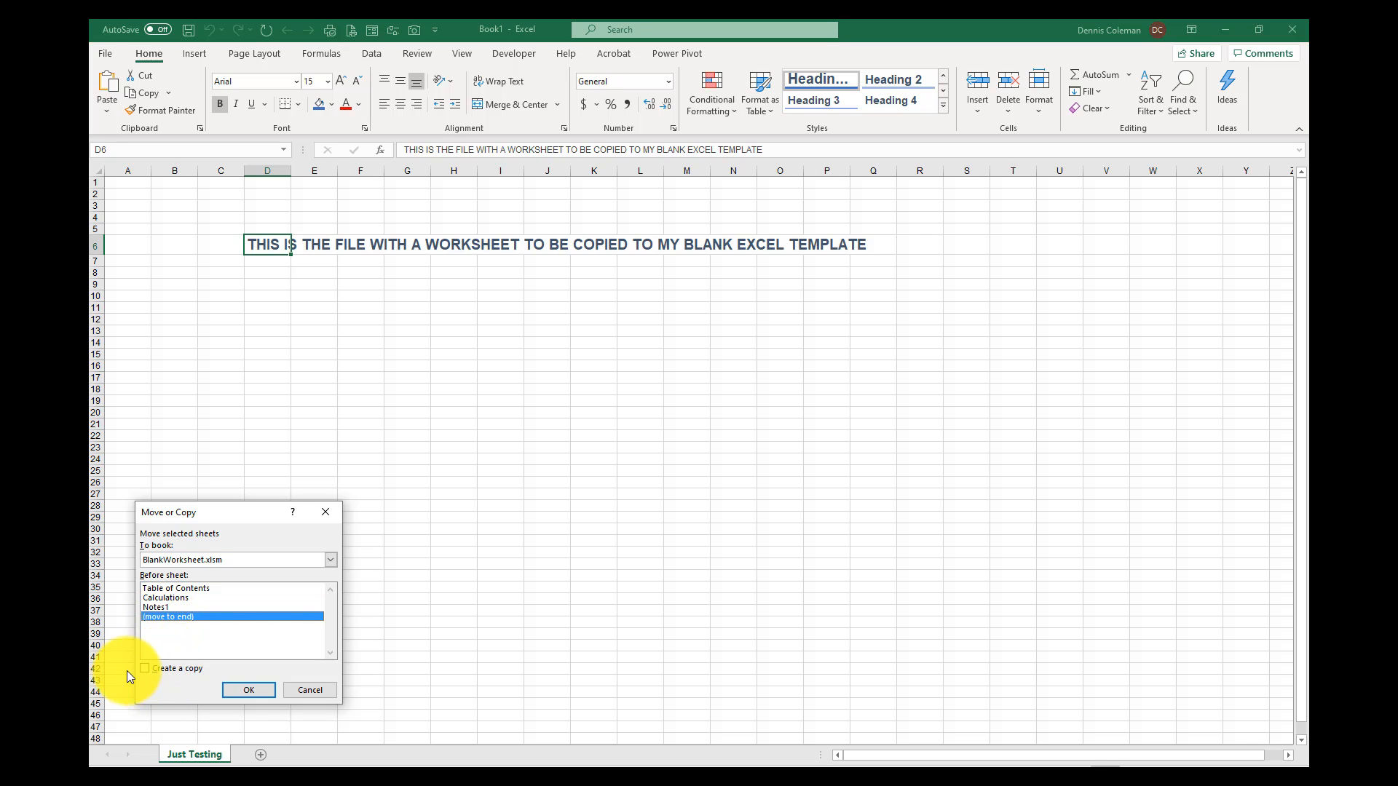
{"action": "left_click", "coordinate": [144, 668]}
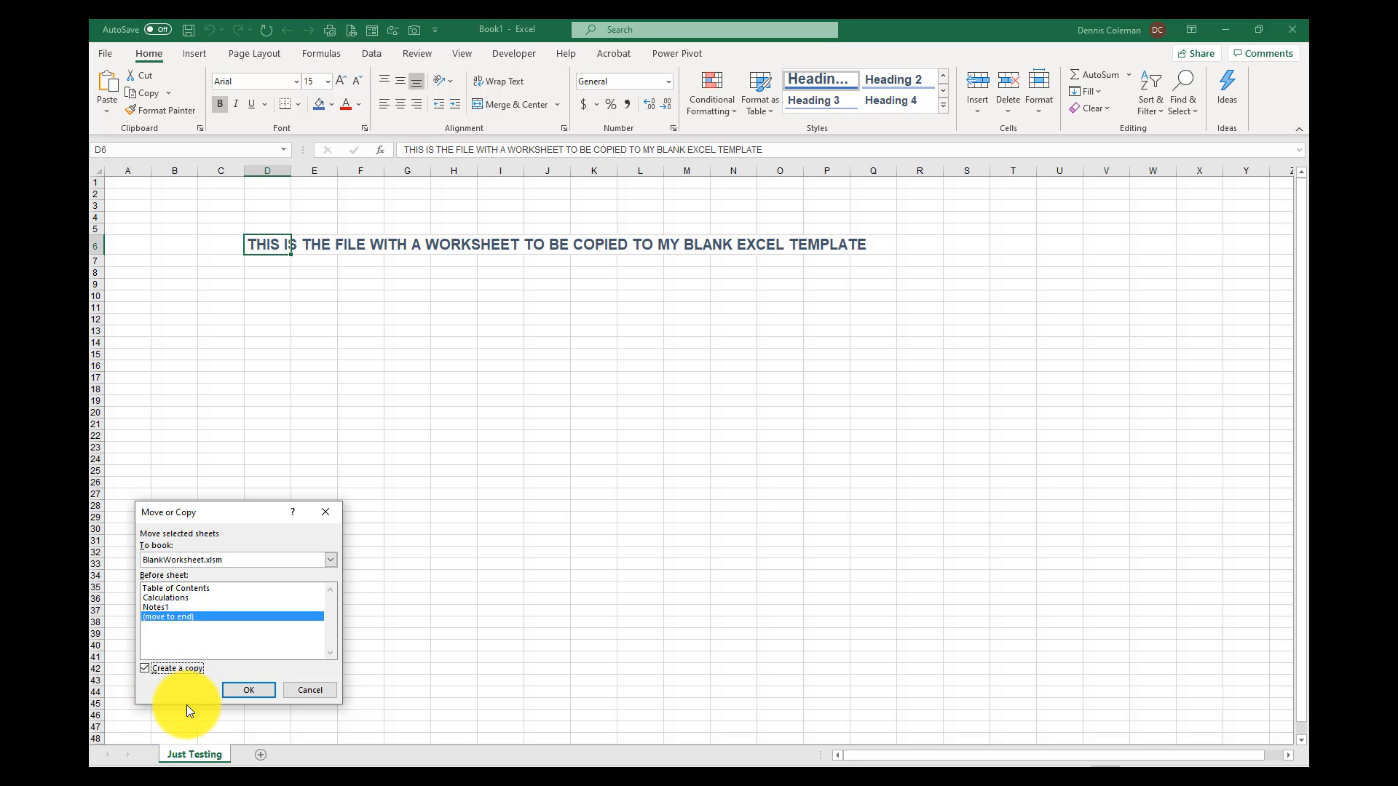
{"action": "left_click", "coordinate": [249, 690]}
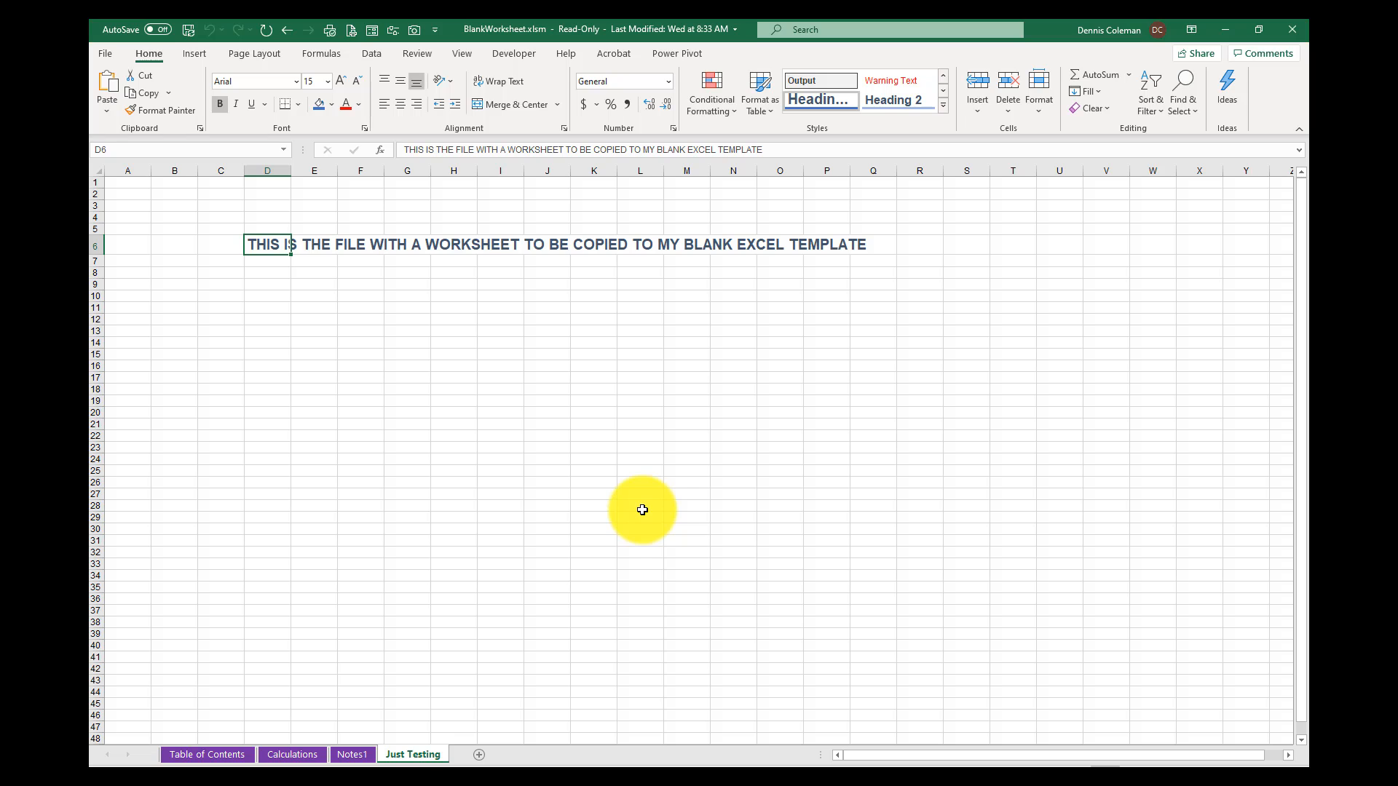
{"action": "left_click", "coordinate": [187, 755]}
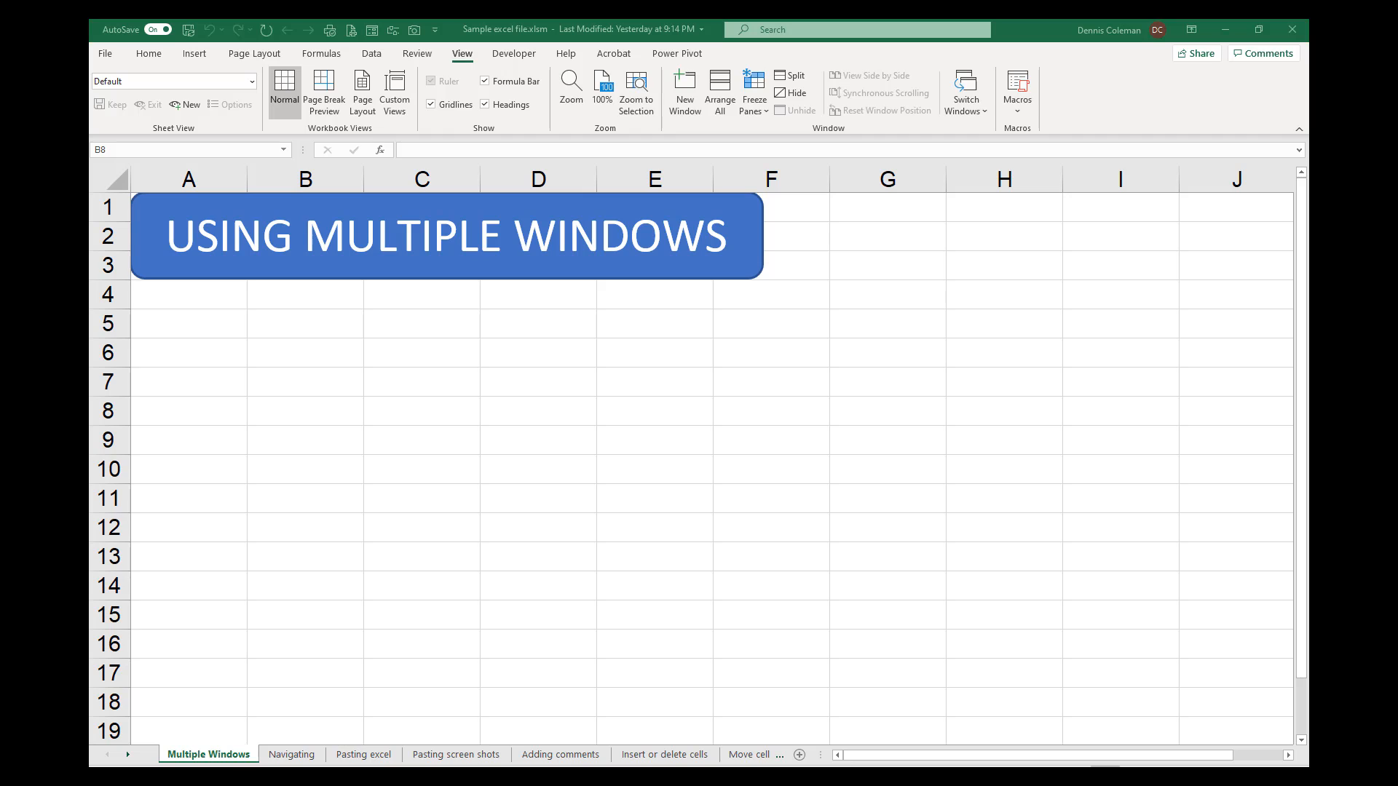
Open additional windows of Sample excel file.xlsm, starting from its Multiple Windows sheet
{"action": "left_click", "coordinate": [466, 55]}
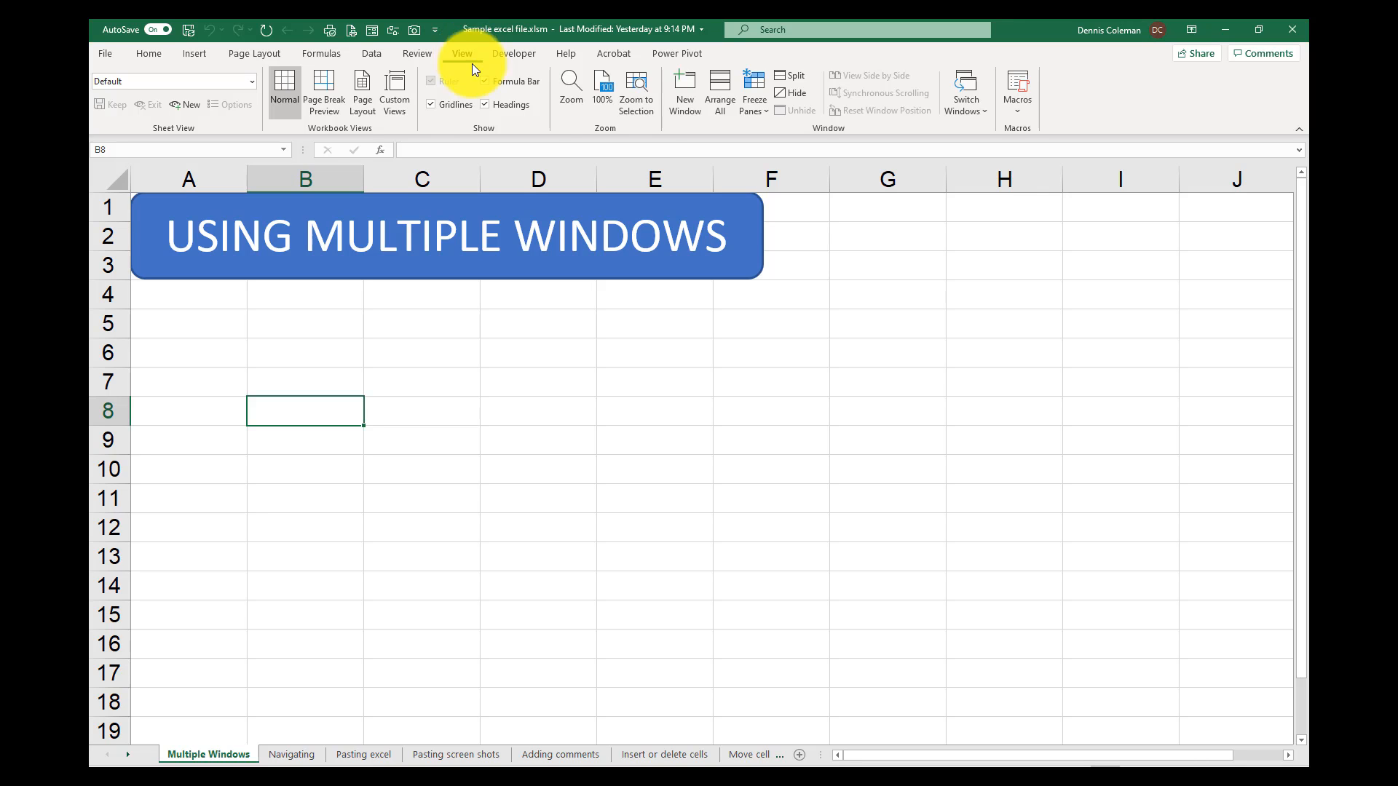
{"action": "left_click", "coordinate": [687, 94]}
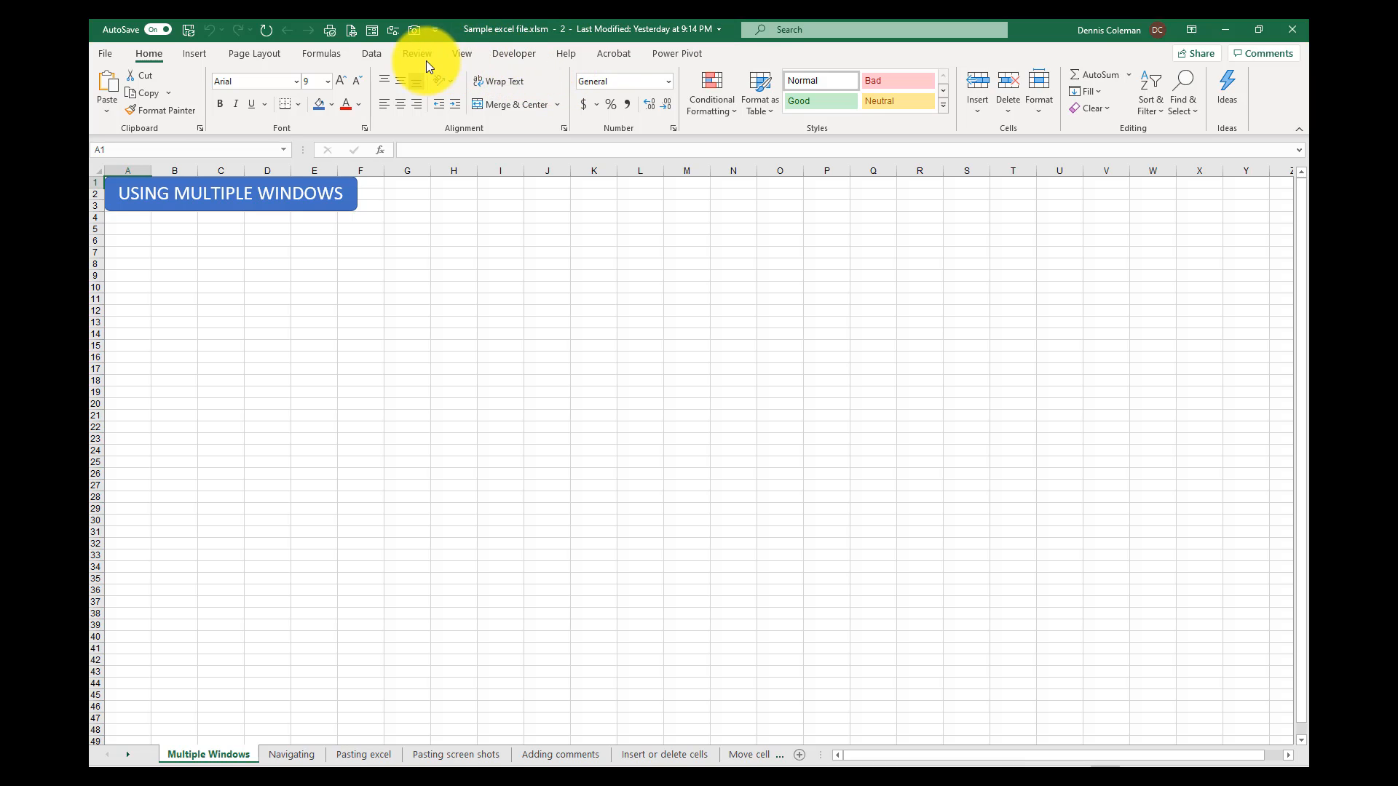
{"action": "left_click", "coordinate": [463, 54]}
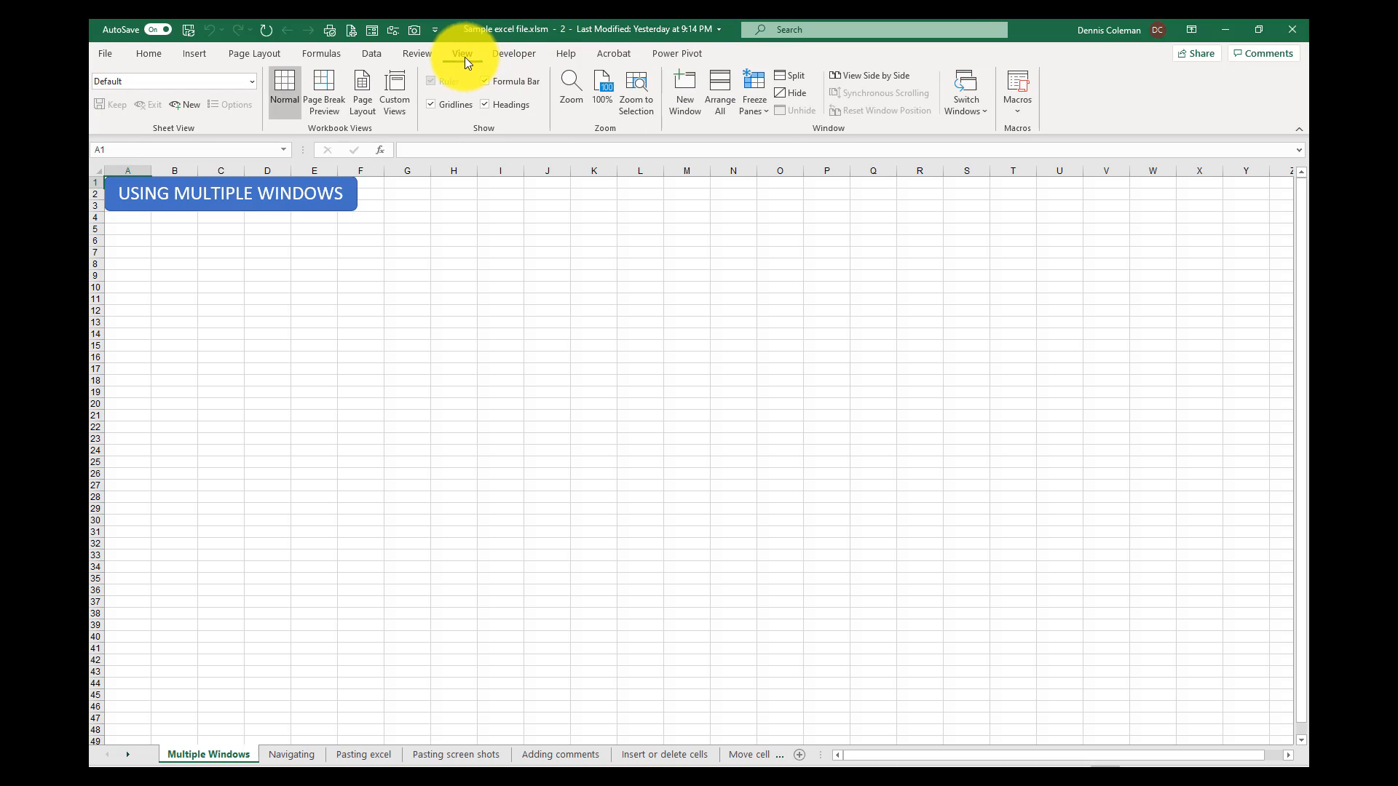
{"action": "left_click", "coordinate": [684, 88]}
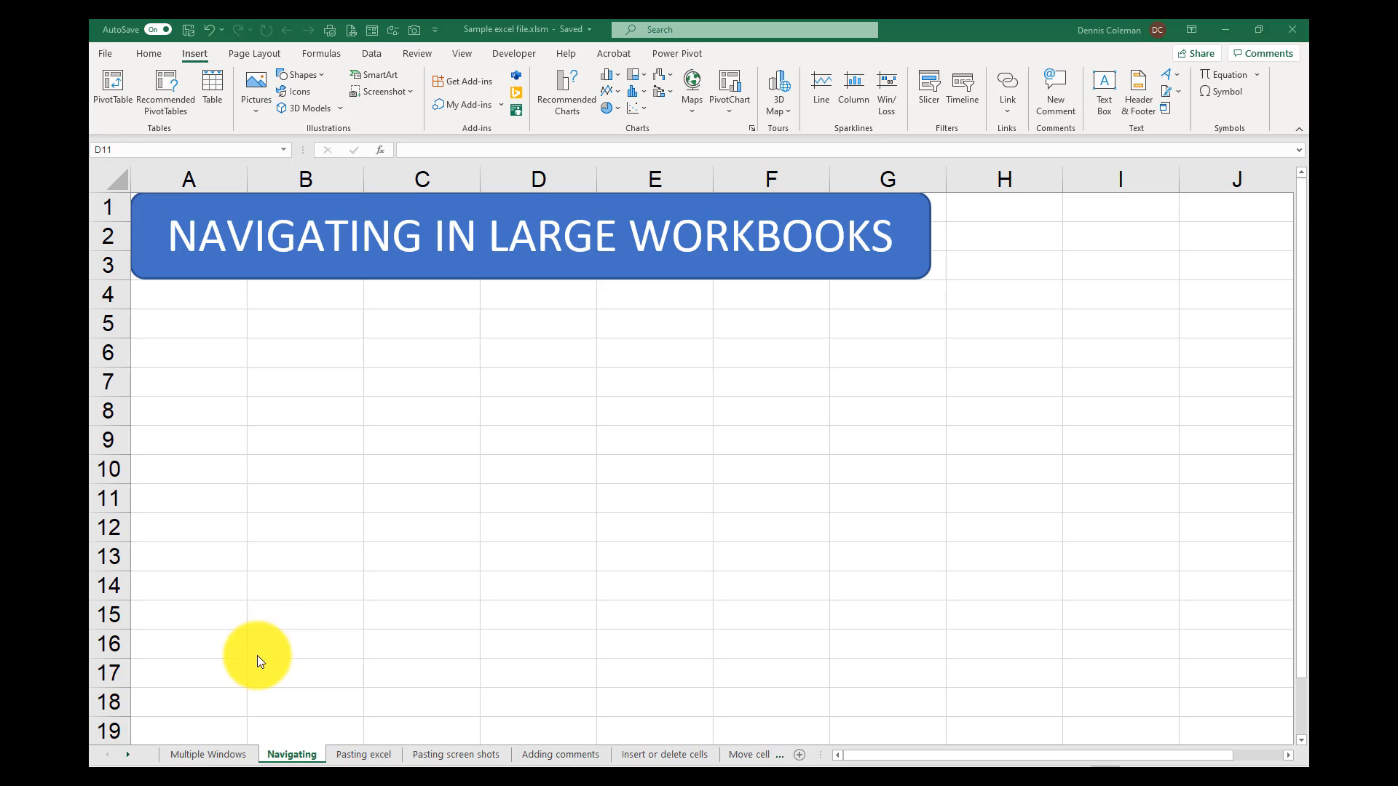
Browse the sheet tabs of the sample workbook forward to the numbered sheets and back toward Cell styles
{"action": "left_click", "coordinate": [128, 757]}
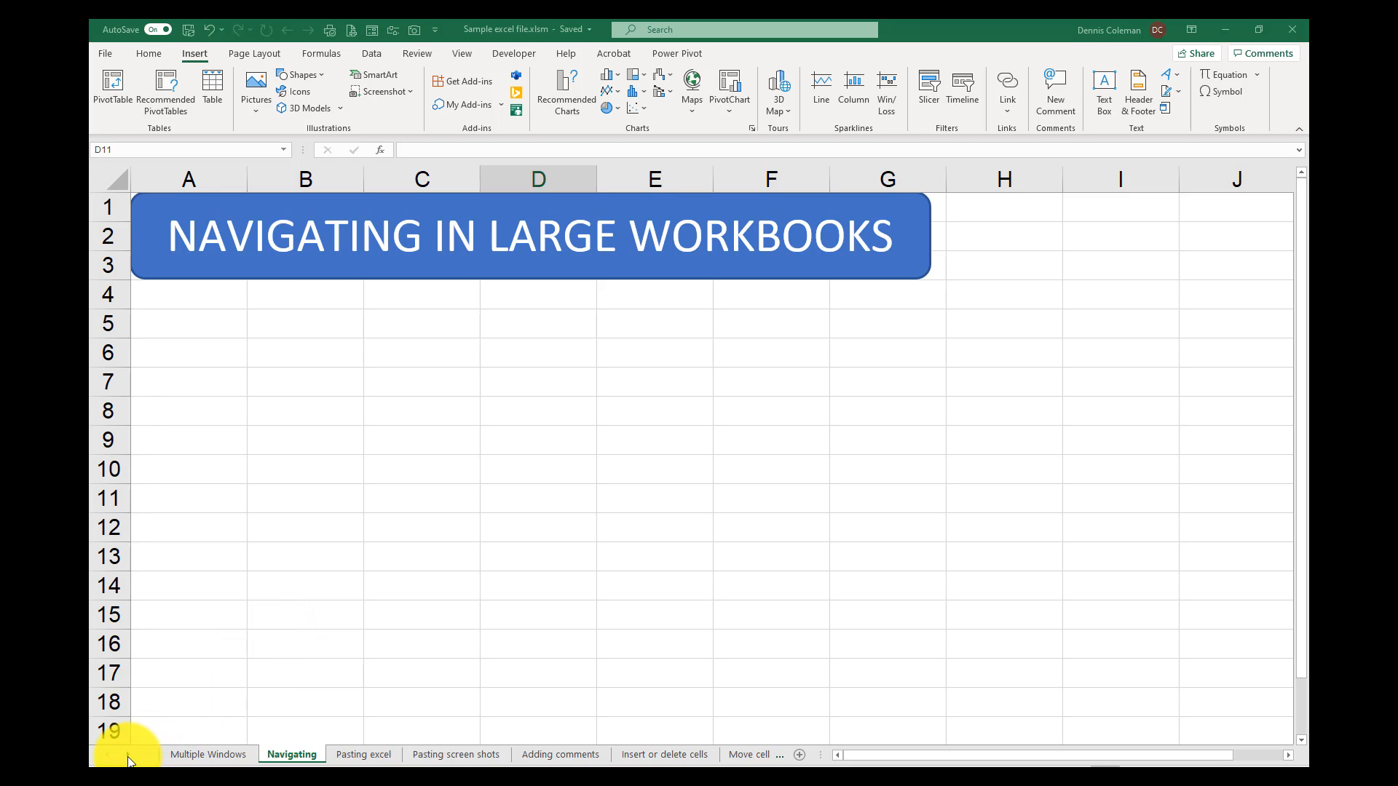
{"action": "left_click", "coordinate": [128, 757]}
{"action": "left_click", "coordinate": [129, 758]}
{"action": "left_click", "coordinate": [130, 757]}
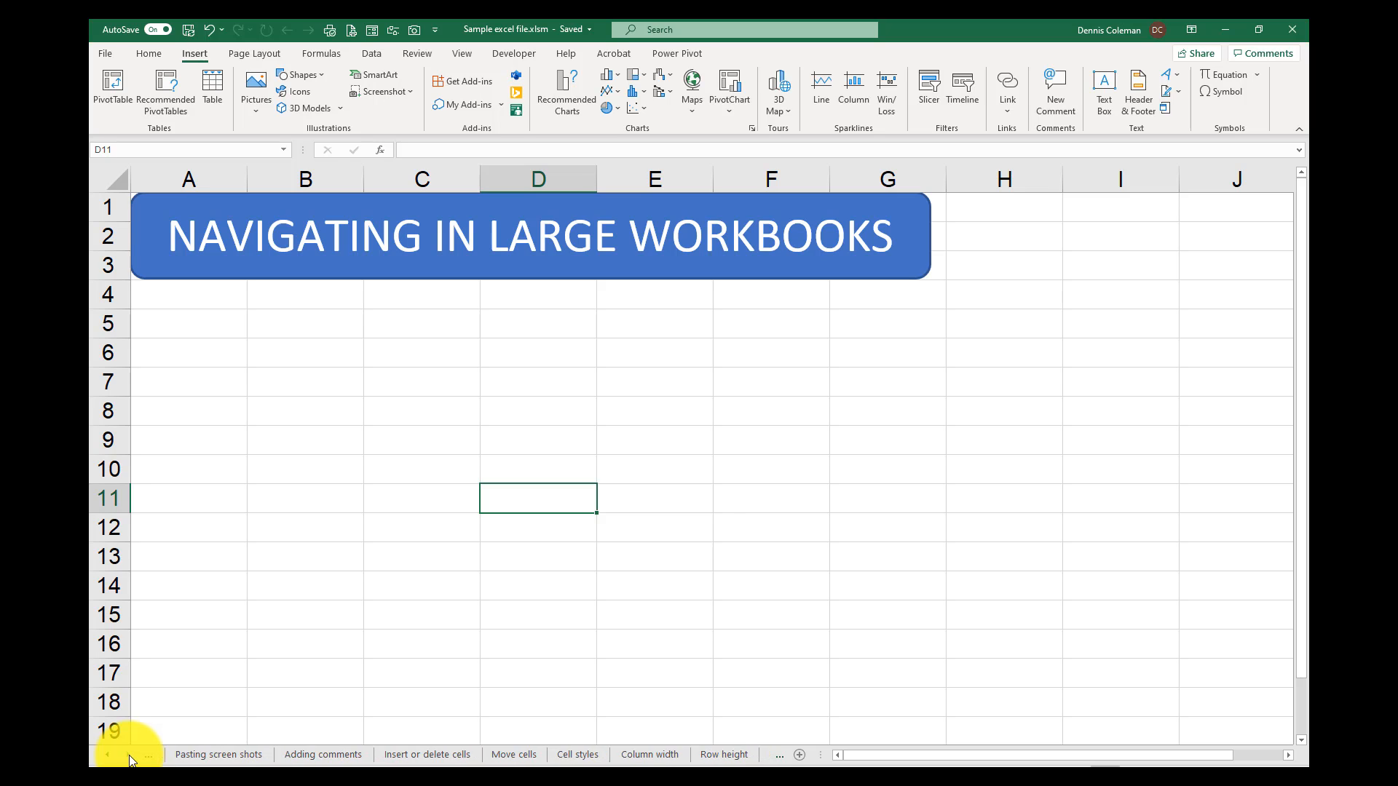
{"action": "left_click", "coordinate": [129, 757]}
{"action": "left_click", "coordinate": [130, 756]}
{"action": "left_click", "coordinate": [129, 756]}
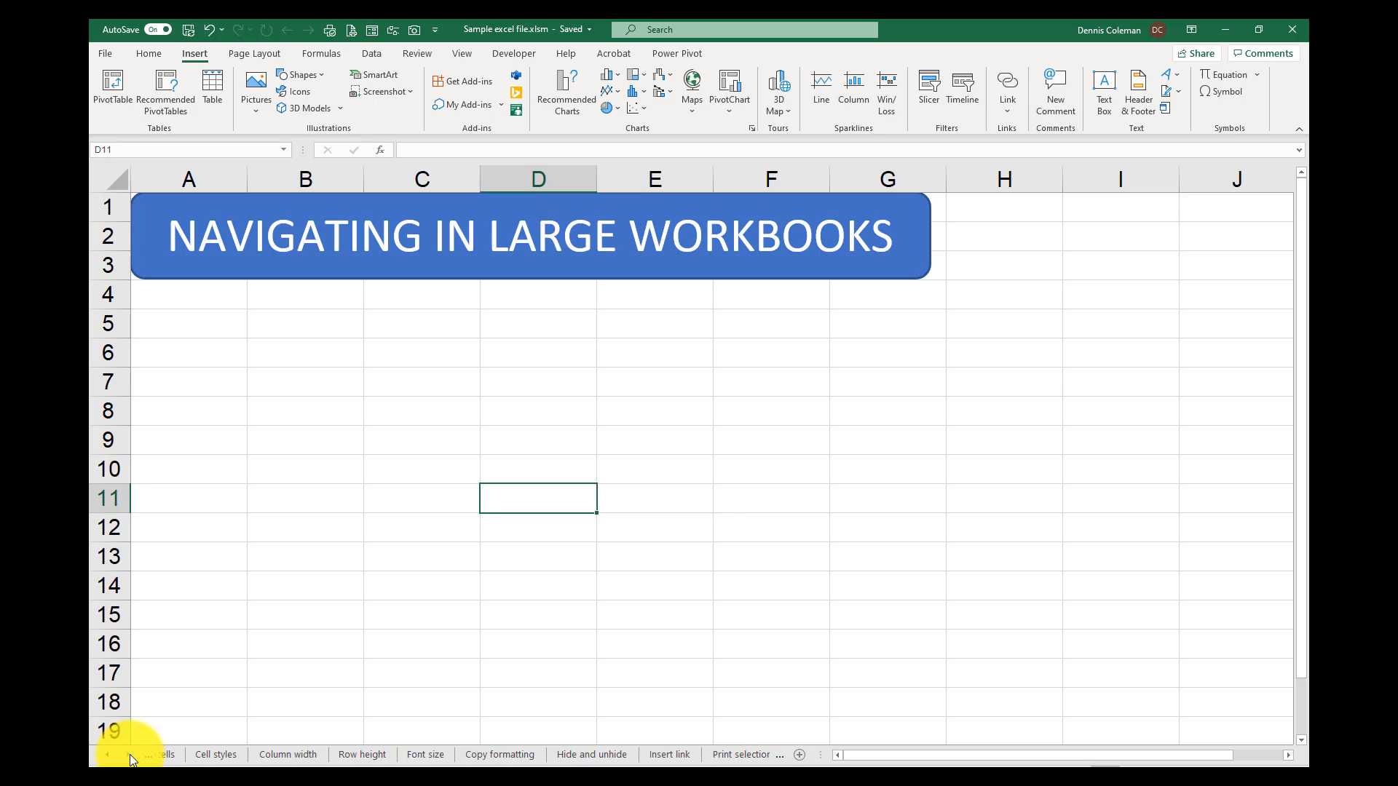
{"action": "left_click", "coordinate": [129, 756]}
{"action": "left_click", "coordinate": [129, 756]}
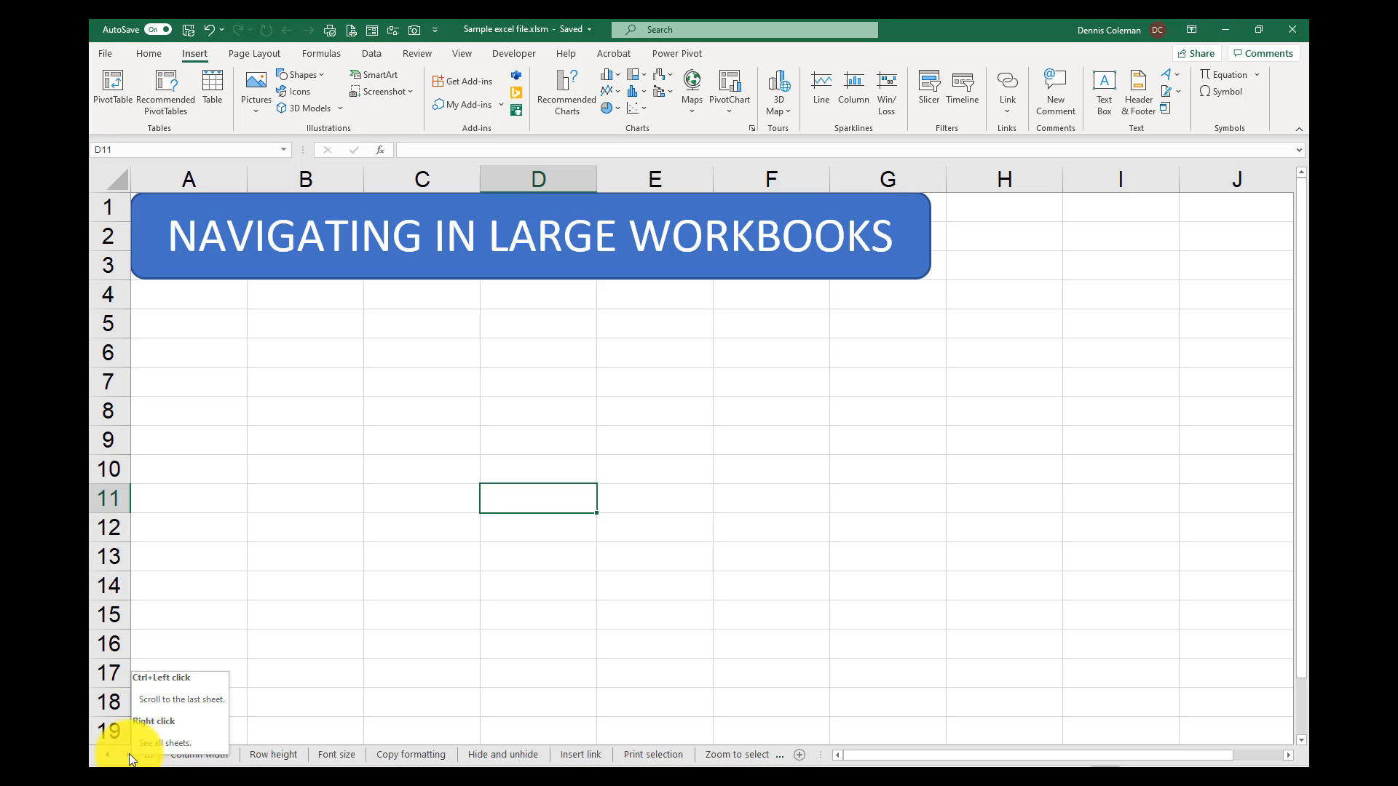
{"action": "left_click", "coordinate": [129, 756]}
{"action": "left_click", "coordinate": [129, 757]}
{"action": "left_click", "coordinate": [130, 757]}
{"action": "left_click", "coordinate": [128, 755]}
{"action": "left_click", "coordinate": [129, 755]}
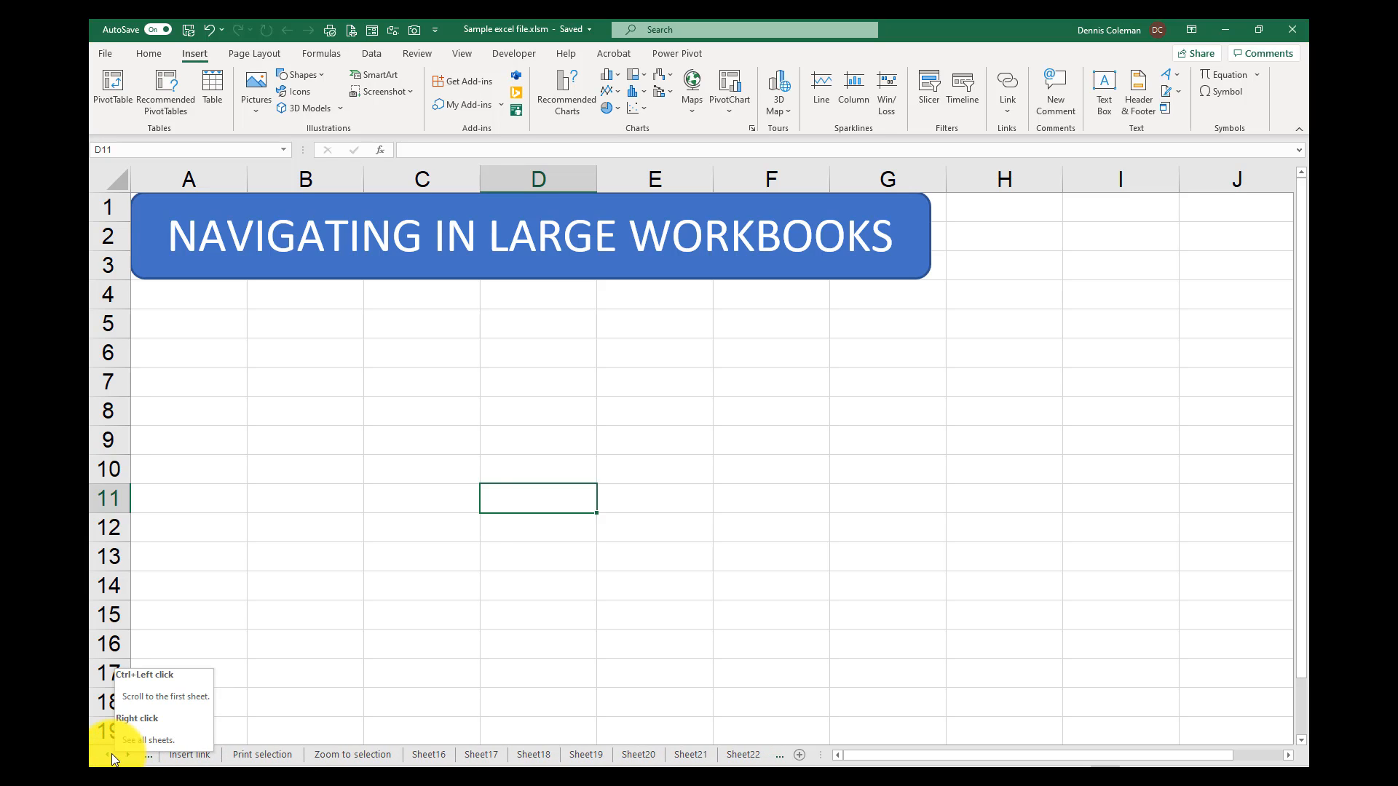
{"action": "left_click", "coordinate": [109, 756]}
{"action": "left_click", "coordinate": [109, 755]}
{"action": "left_click", "coordinate": [109, 756]}
{"action": "left_click", "coordinate": [109, 756]}
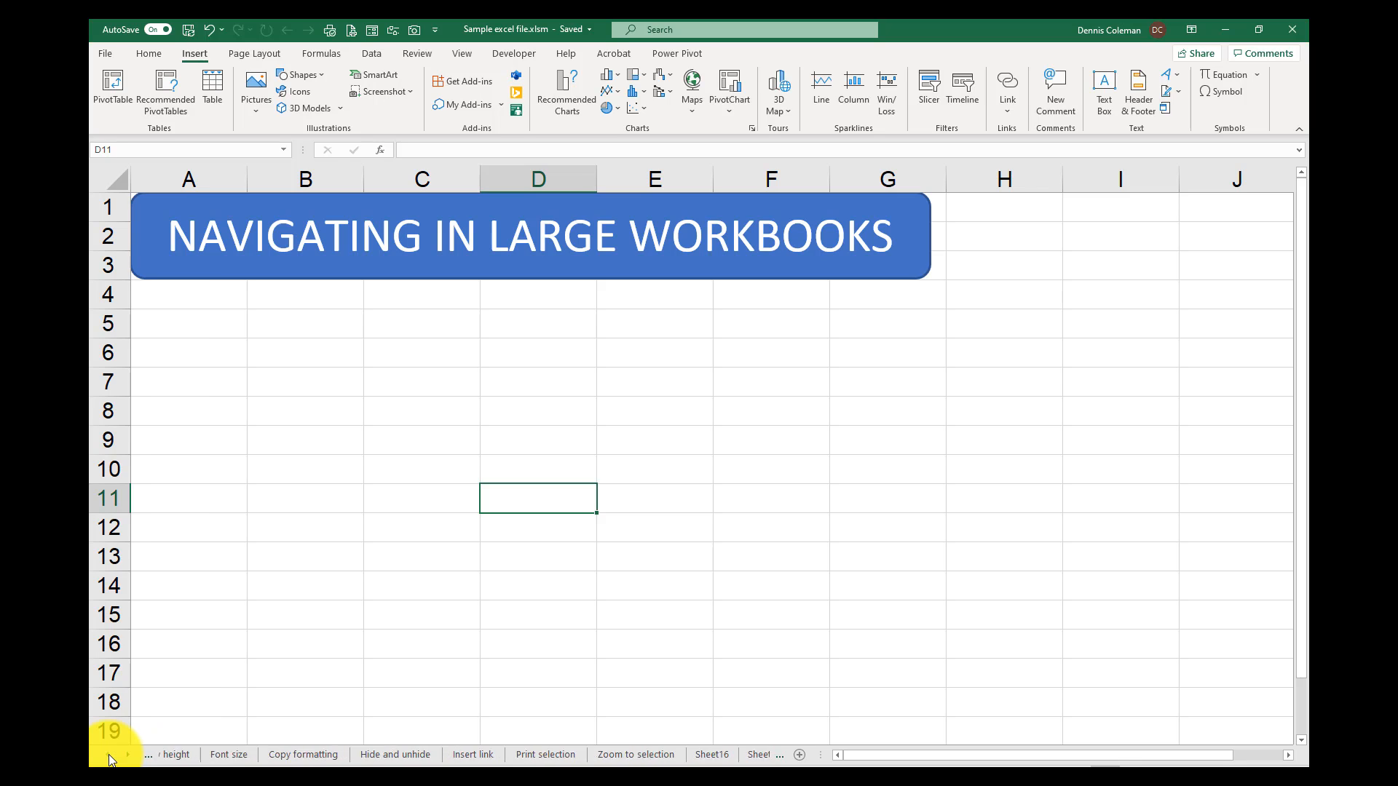
{"action": "left_click", "coordinate": [109, 756]}
{"action": "left_click", "coordinate": [109, 756]}
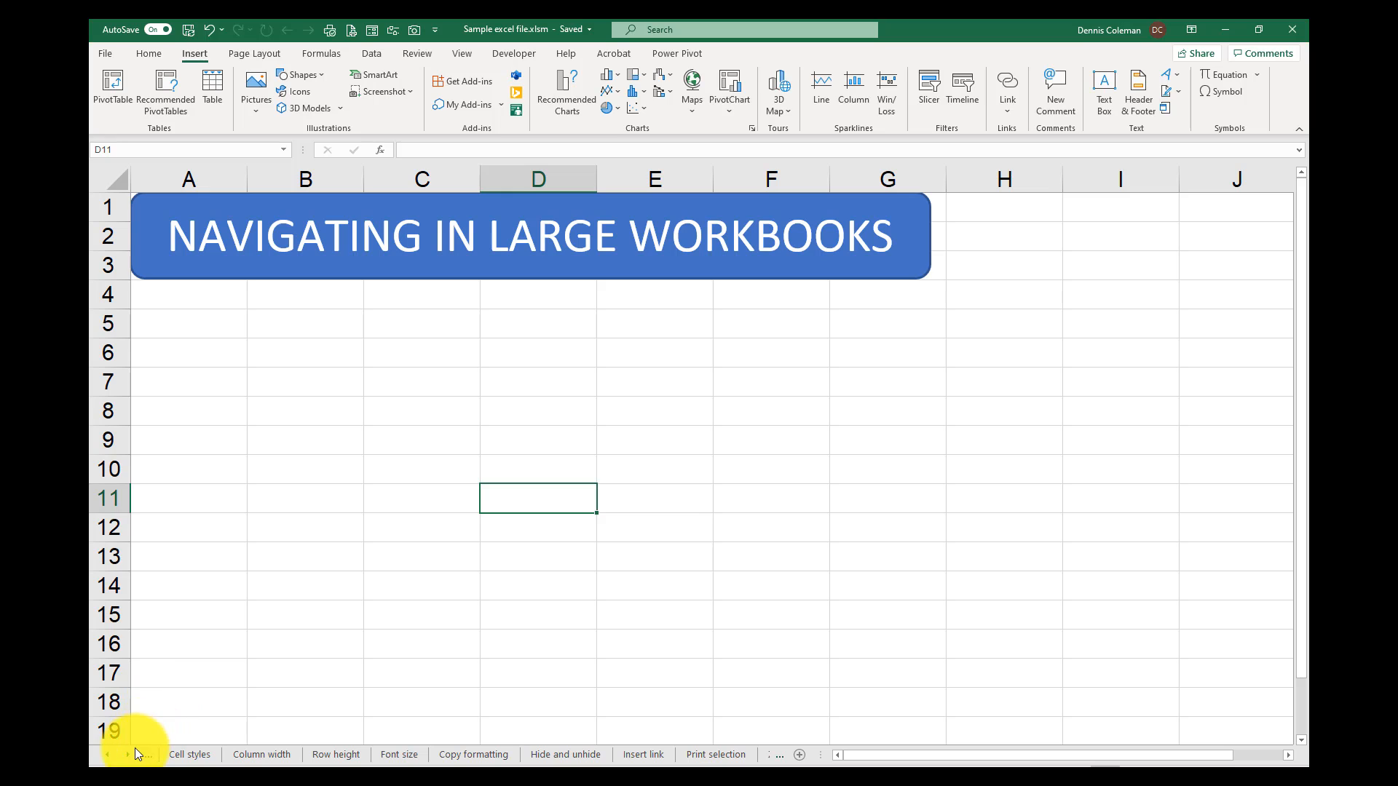
Bring up the list of all sheets, move it fully into view and activate the Row height sheet
{"action": "right_click", "coordinate": [126, 757]}
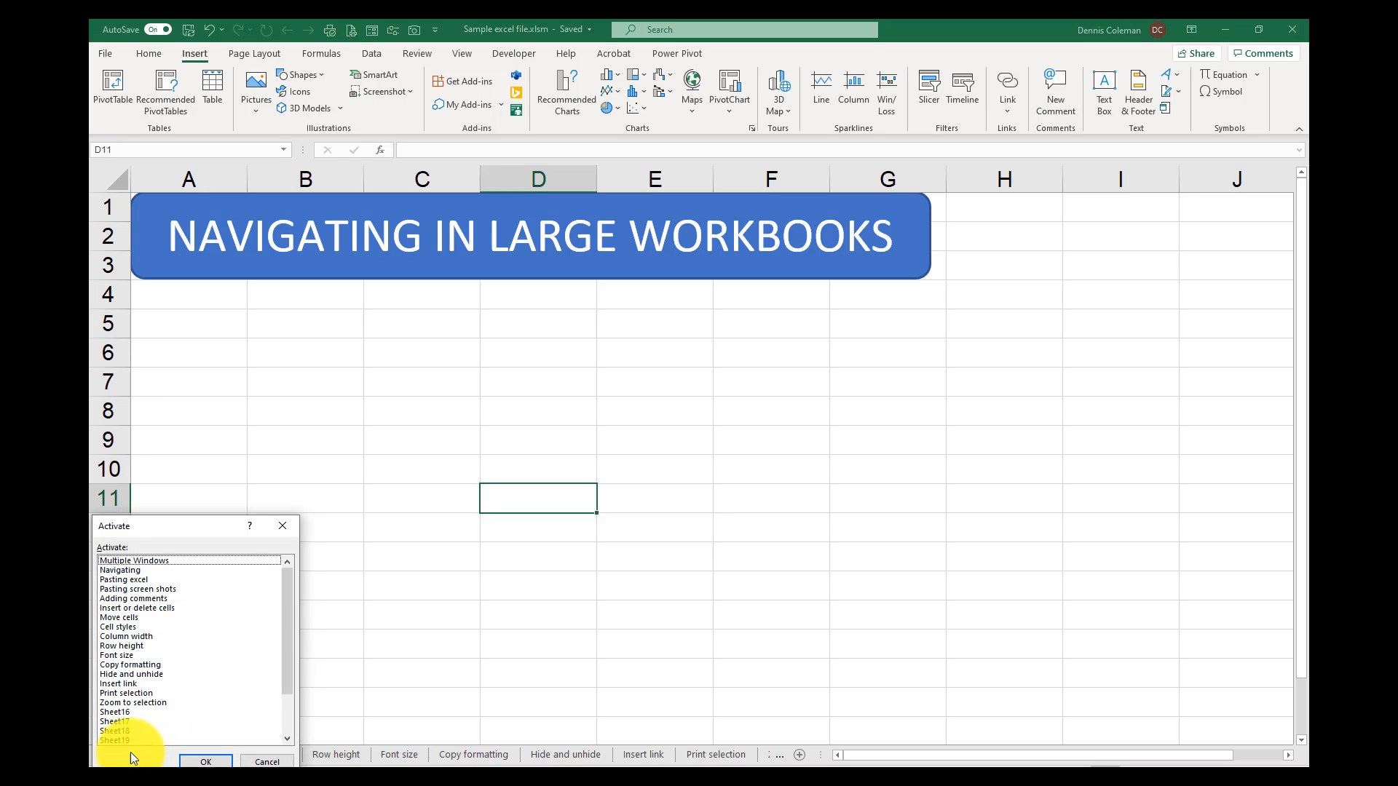
{"action": "left_click_drag", "start_coordinate": [219, 525], "coordinate": [253, 470]}
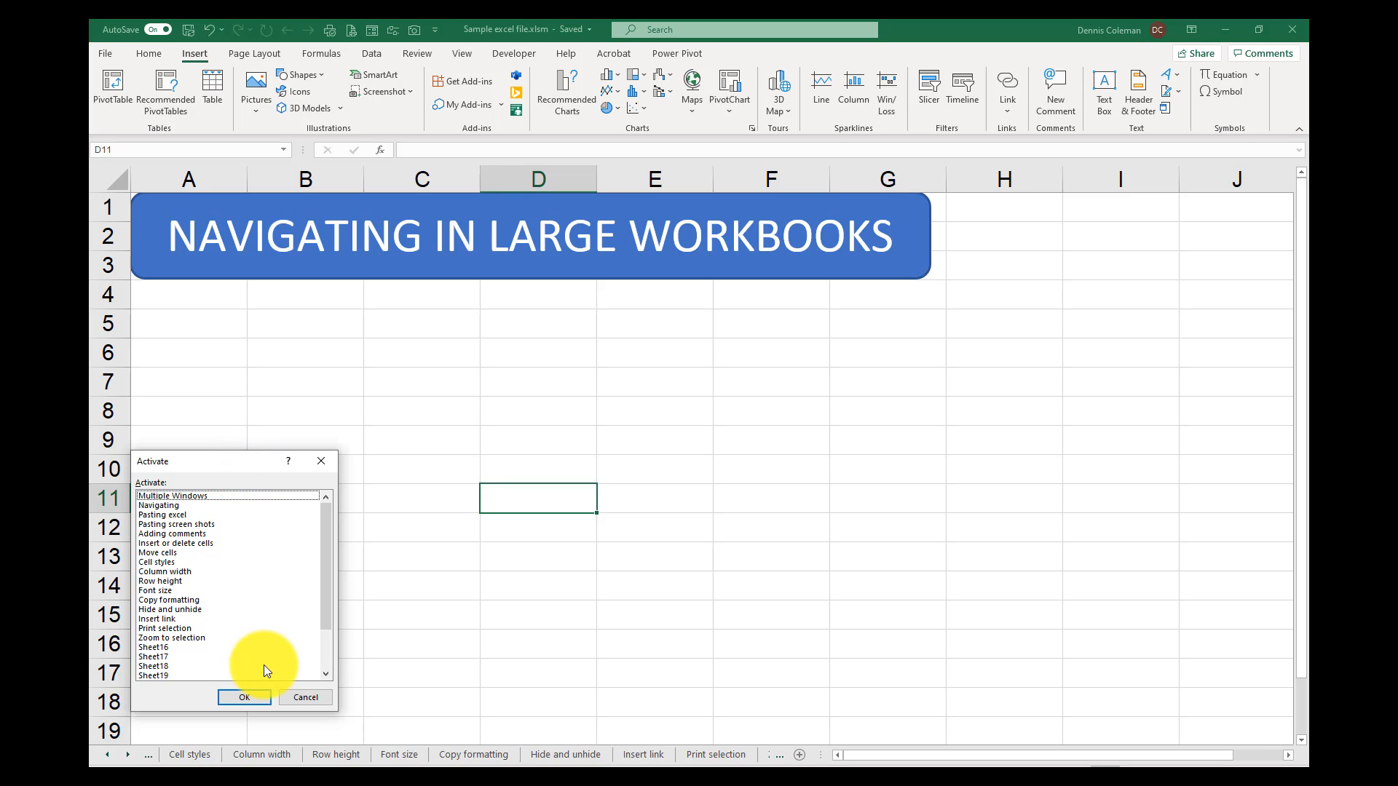
{"action": "left_click_drag", "start_coordinate": [322, 549], "coordinate": [335, 521]}
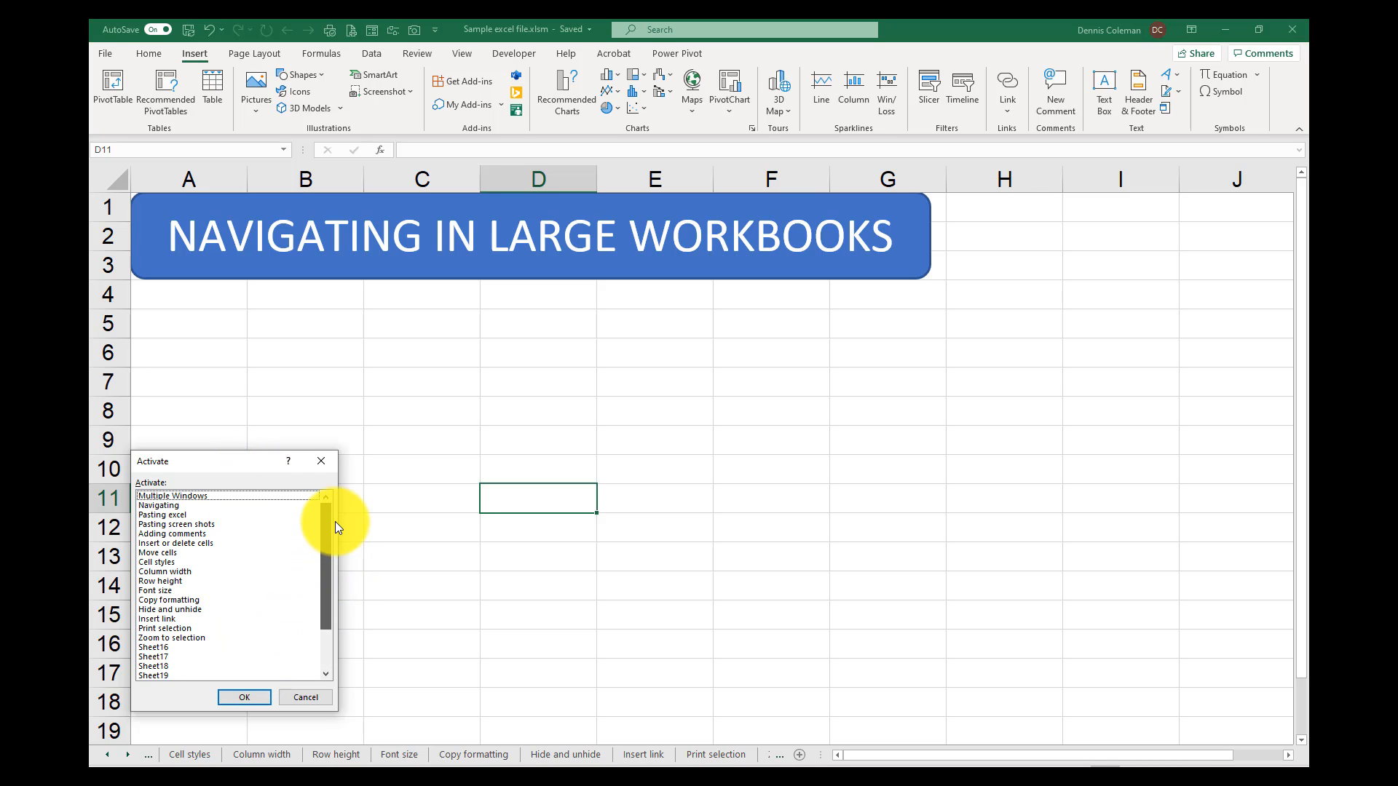
{"action": "double_click", "coordinate": [154, 580]}
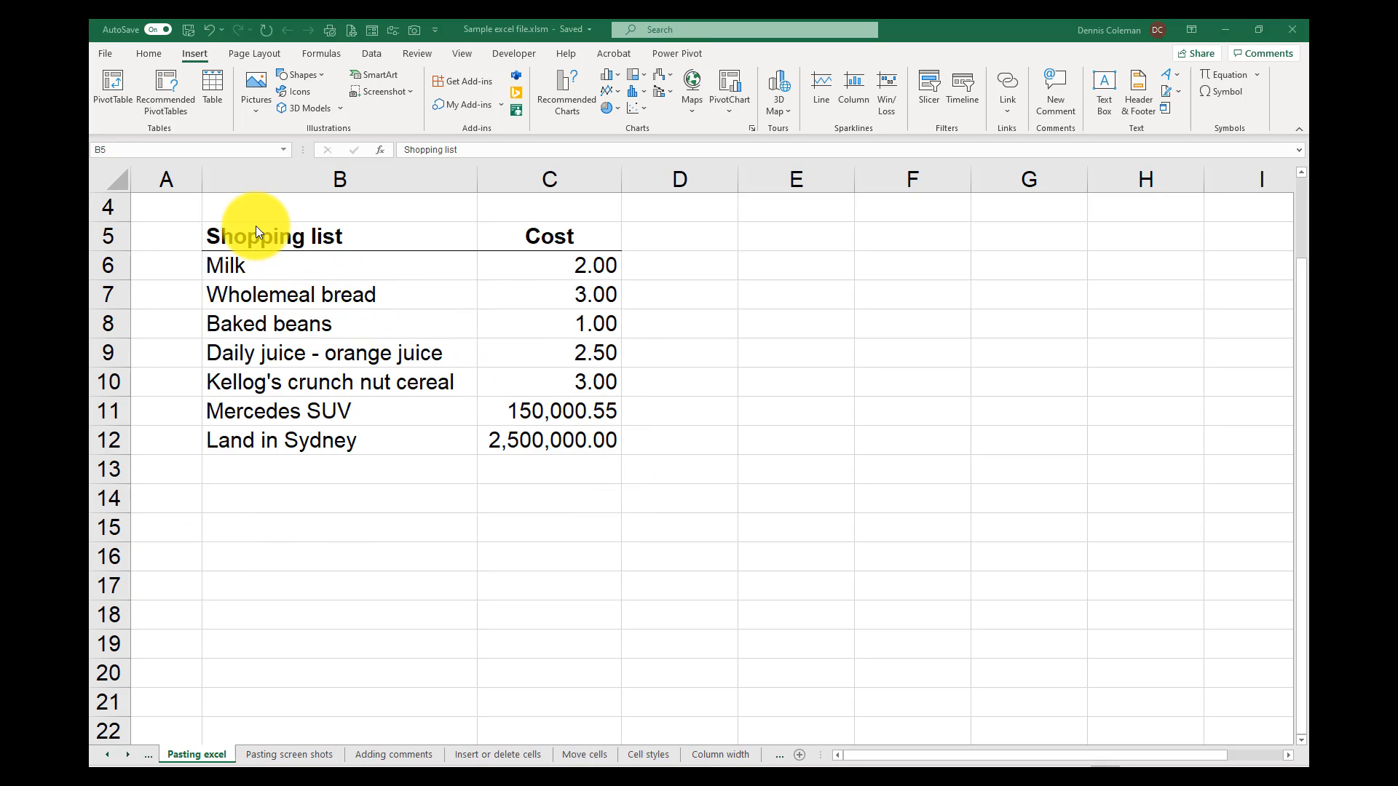
Copy the shopping list with its costs, range B5:C12, on the Pasting excel sheet
{"action": "left_click_drag", "start_coordinate": [258, 226], "coordinate": [554, 438]}
{"action": "right_click", "coordinate": [454, 312]}
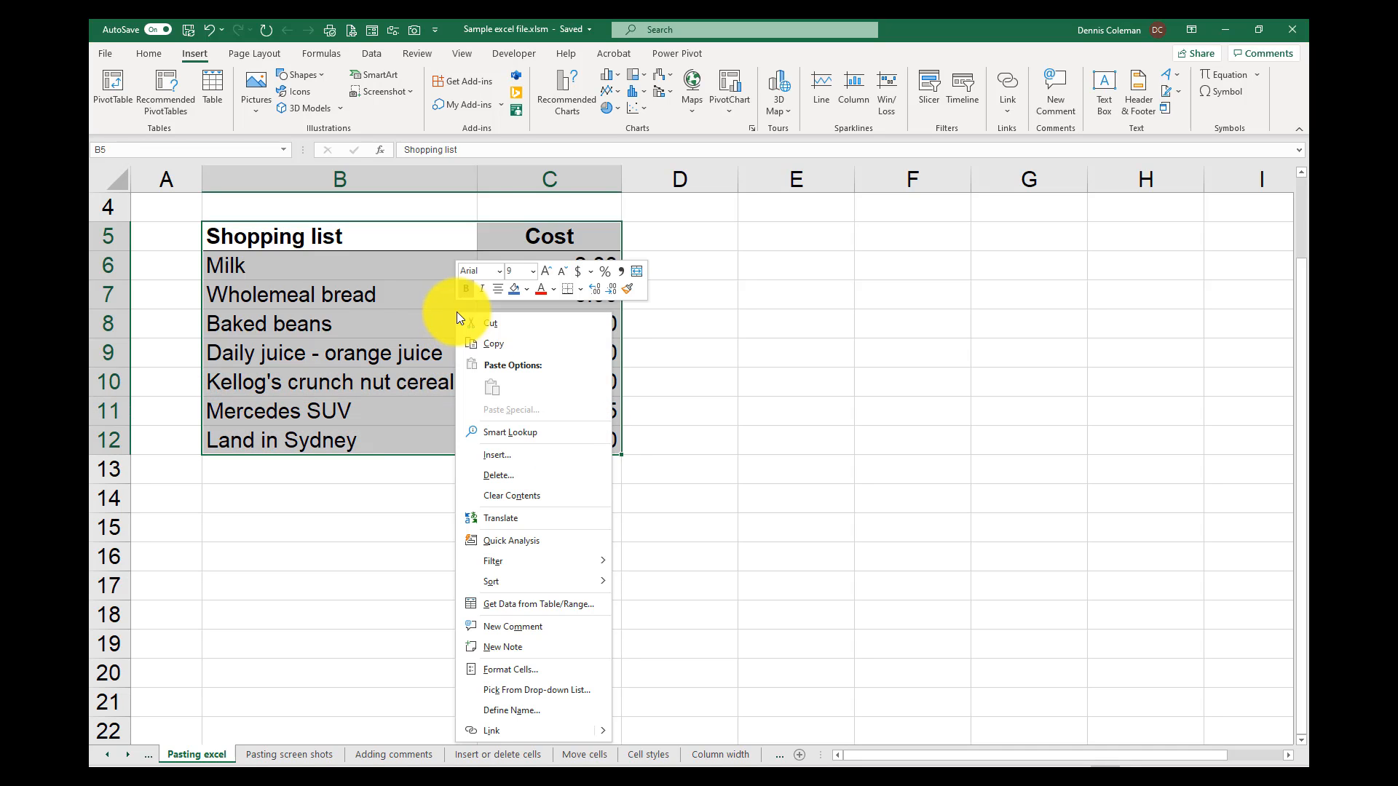
{"action": "left_click", "coordinate": [479, 343]}
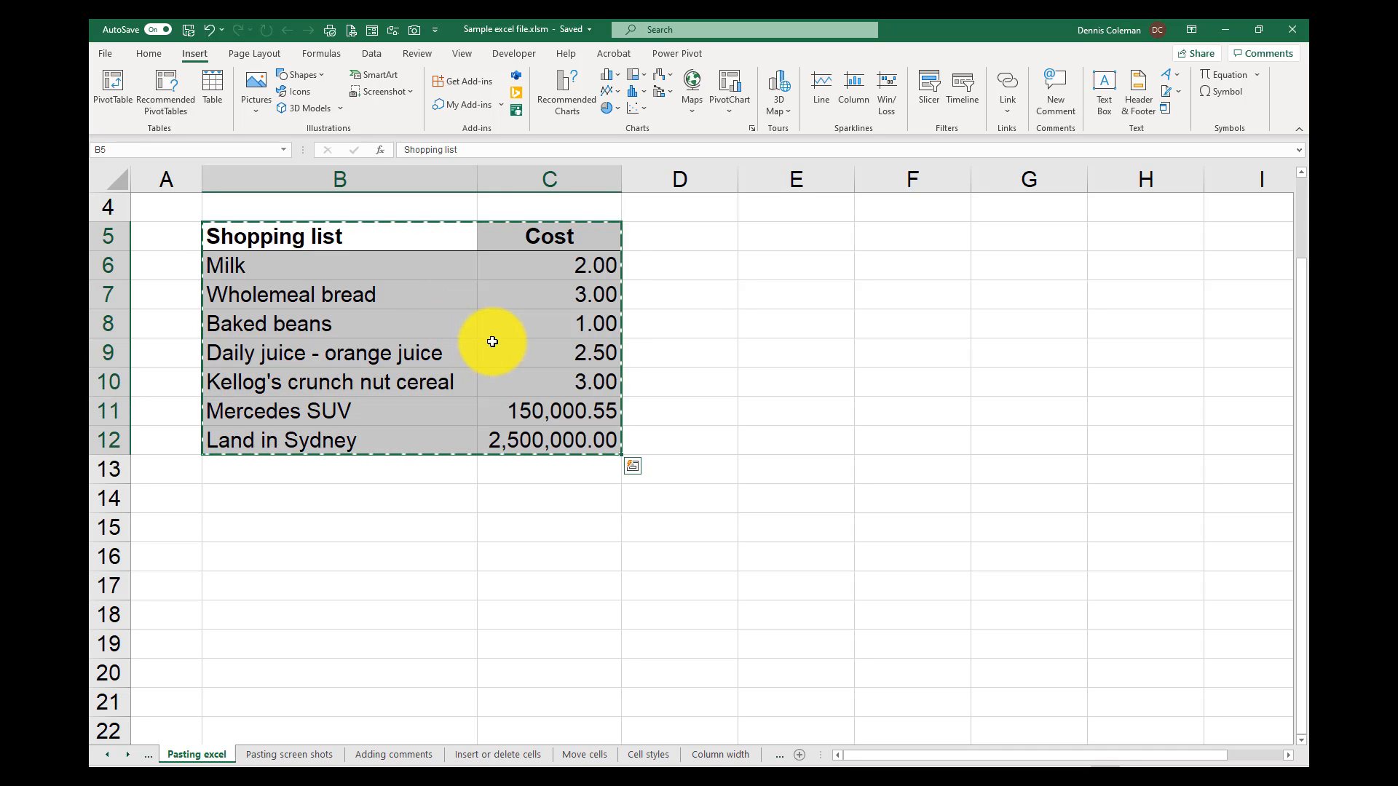
Paste the copied shopping list at E5 using the standard paste option and undo the paste
{"action": "left_click", "coordinate": [775, 243]}
{"action": "right_click", "coordinate": [801, 247]}
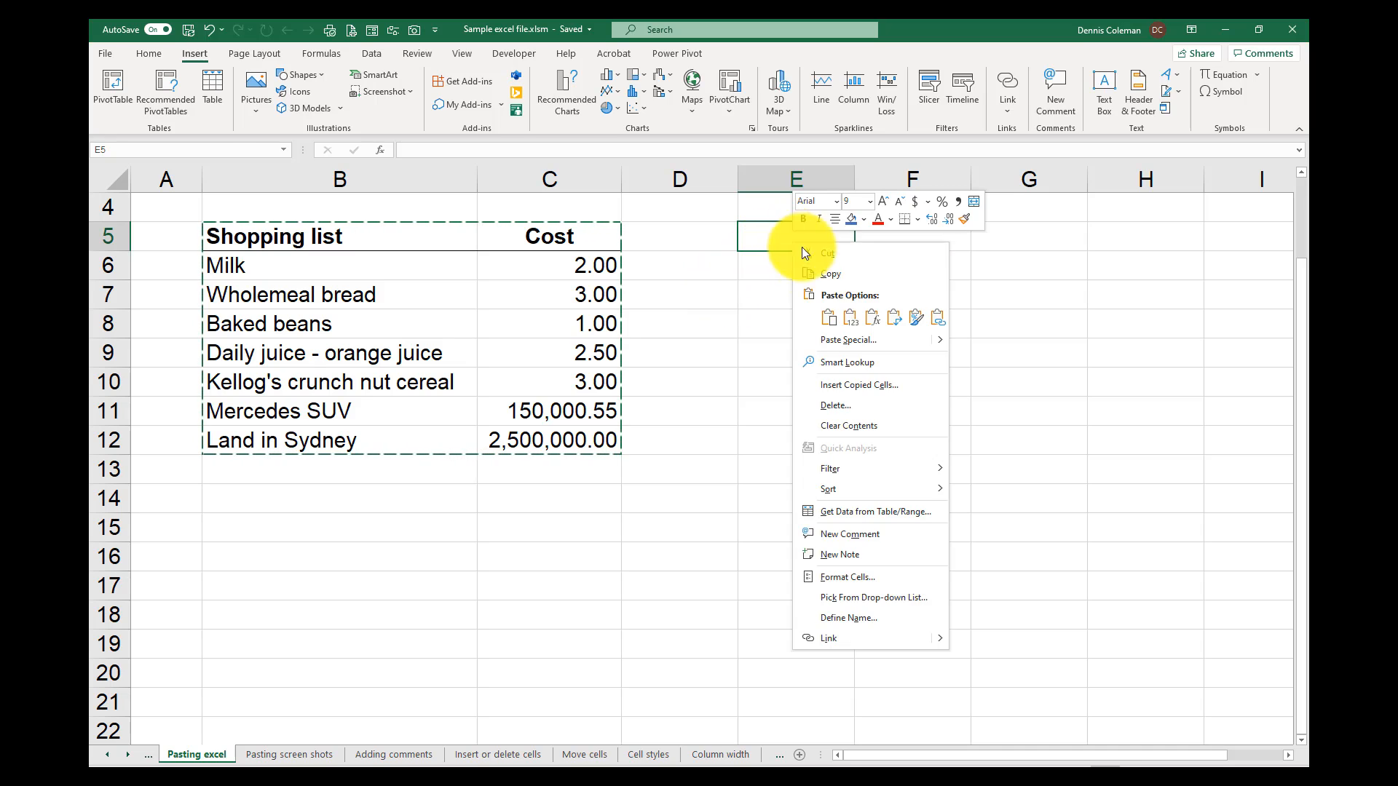
{"action": "left_click", "coordinate": [829, 317]}
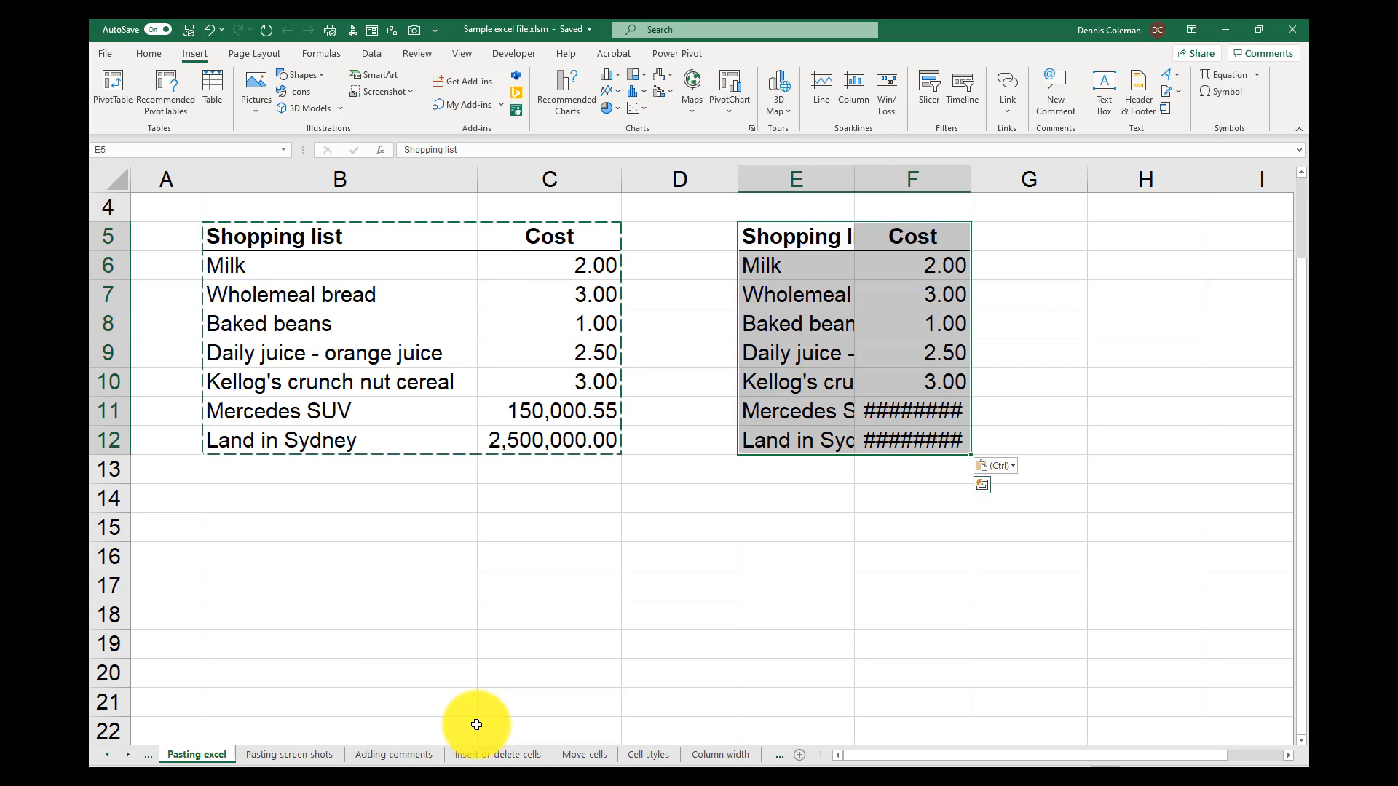
{"action": "left_click", "coordinate": [210, 29]}
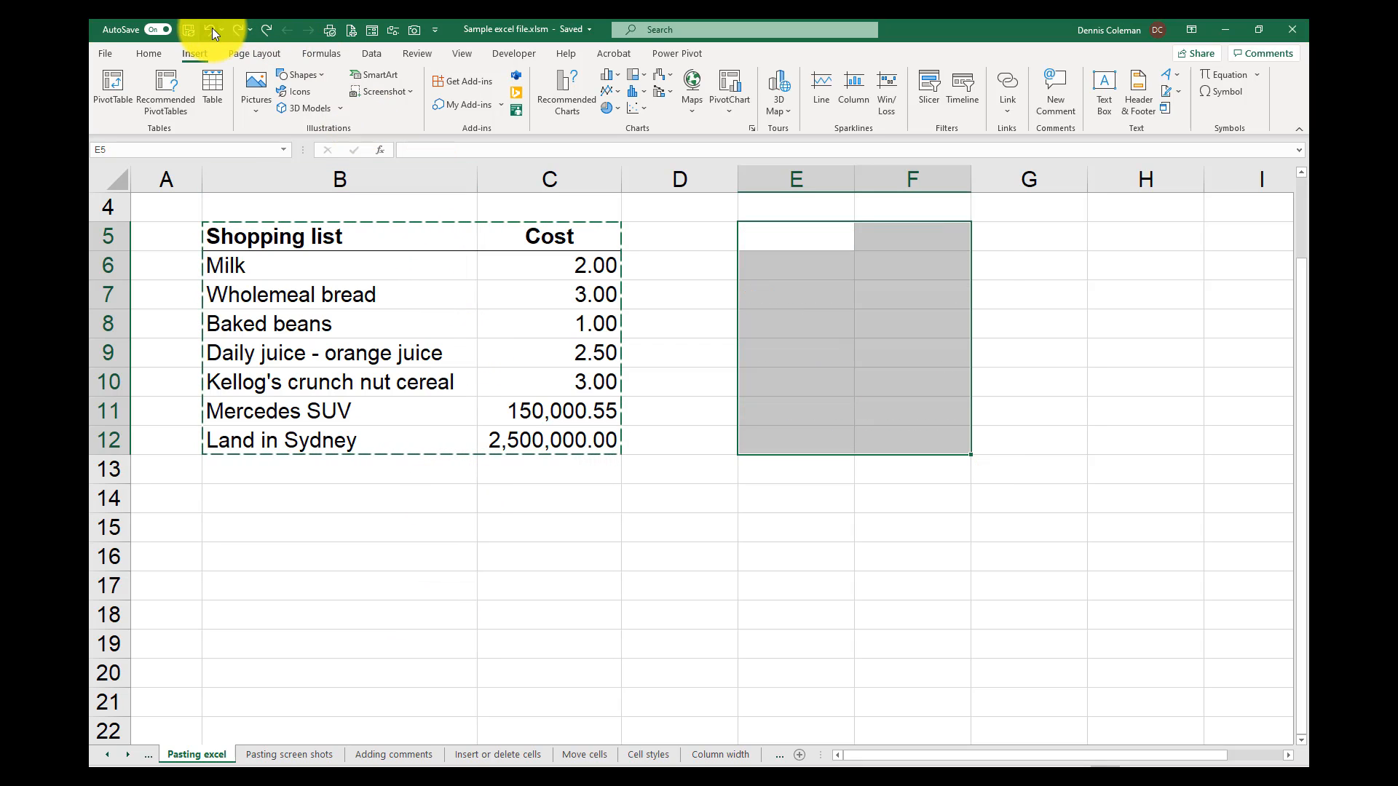
Clear the pending copy selection and copy the shopping list with its costs, range B5:C12, once more
{"action": "key", "text": "Escape"}
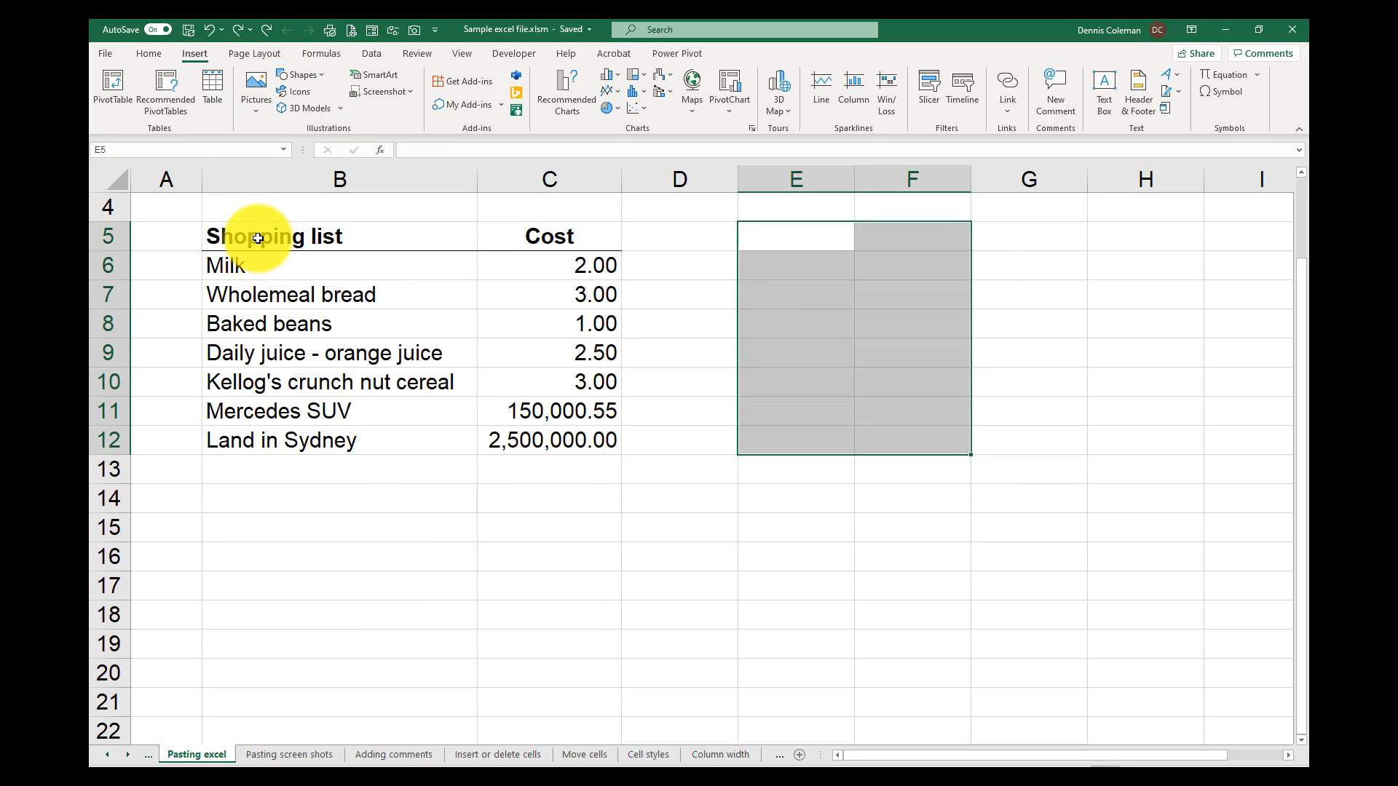
{"action": "left_click", "coordinate": [303, 248]}
{"action": "left_click_drag", "start_coordinate": [303, 248], "coordinate": [549, 452]}
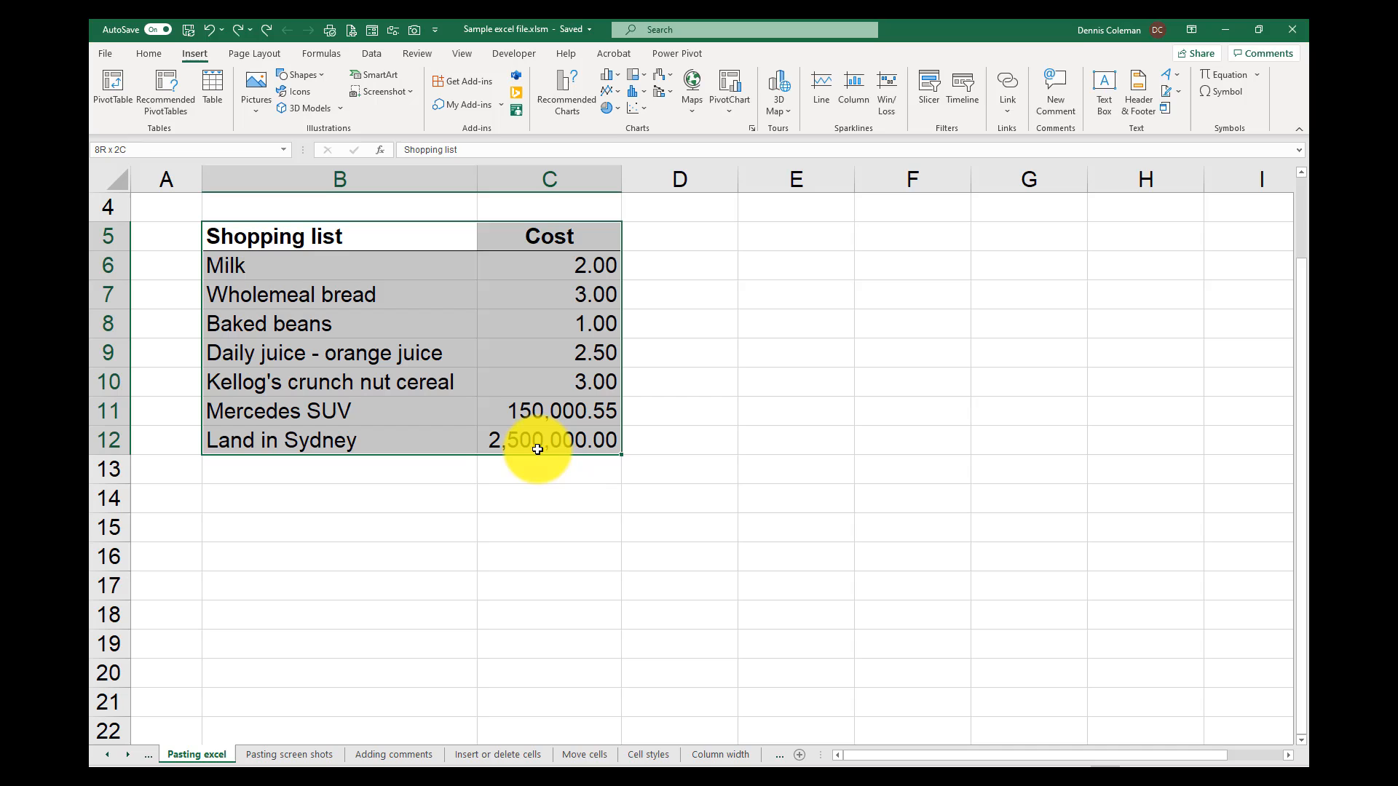
{"action": "right_click", "coordinate": [532, 368]}
{"action": "left_click", "coordinate": [570, 382]}
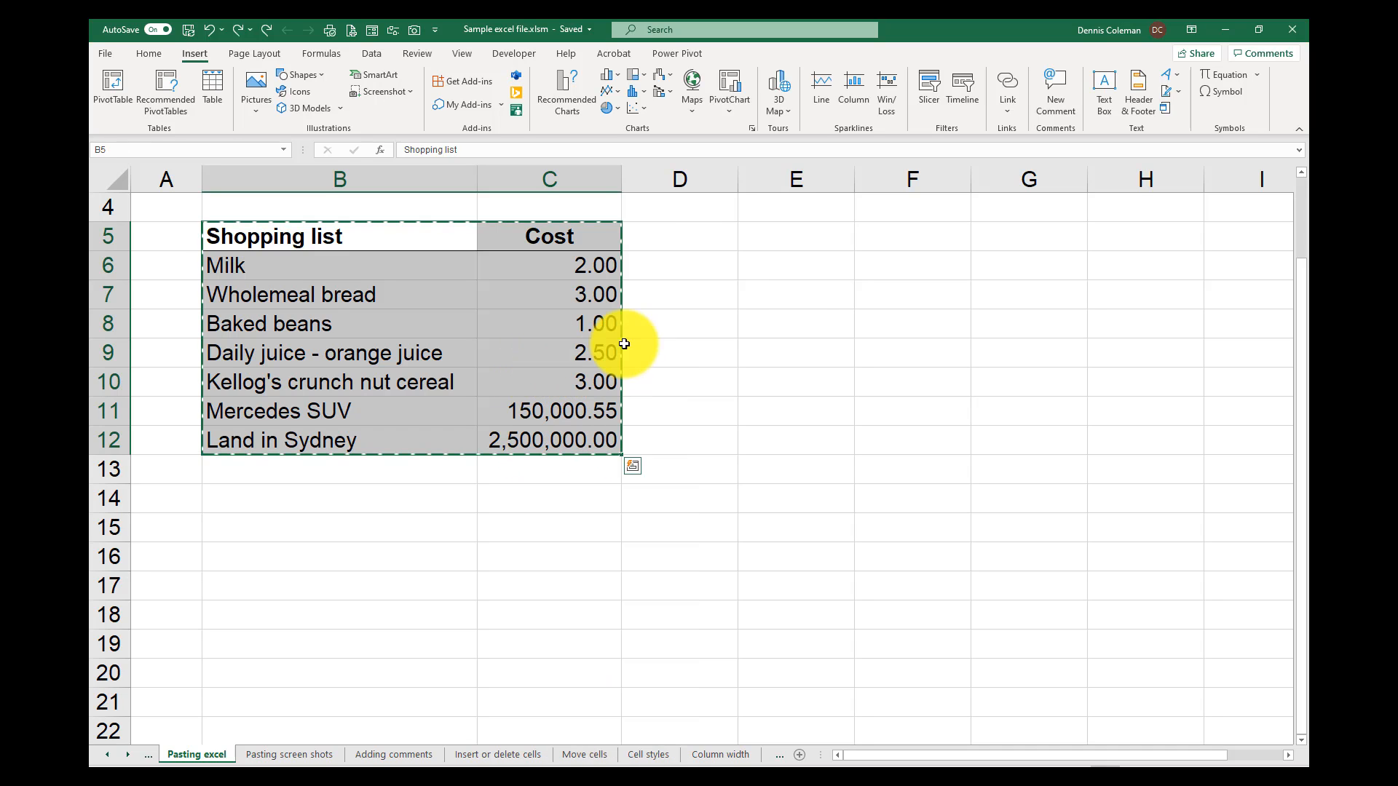
Paste the copied shopping list at E5 using the Keep Source Column Widths option of Paste Special
{"action": "left_click", "coordinate": [785, 233]}
{"action": "right_click", "coordinate": [784, 237]}
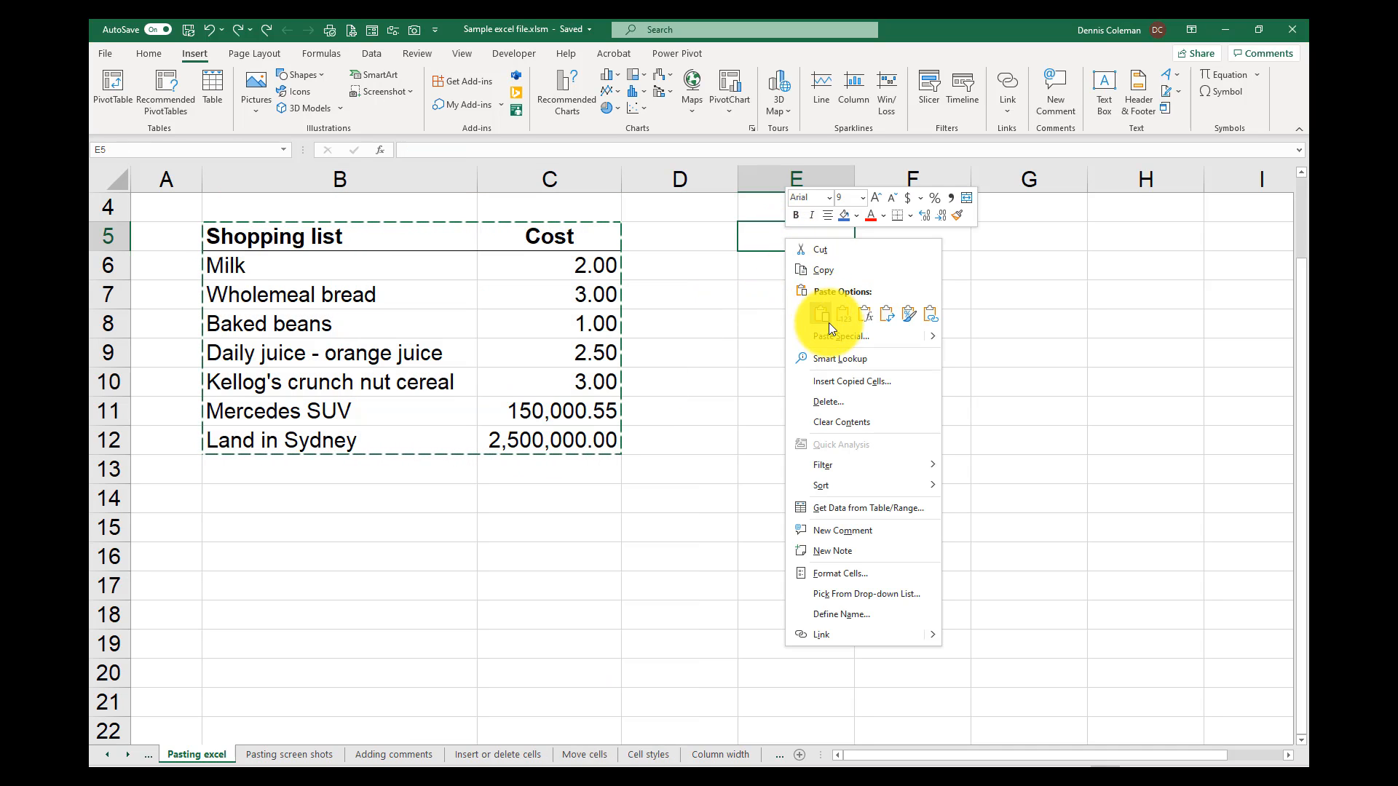
{"action": "mouse_move", "coordinate": [932, 337]}
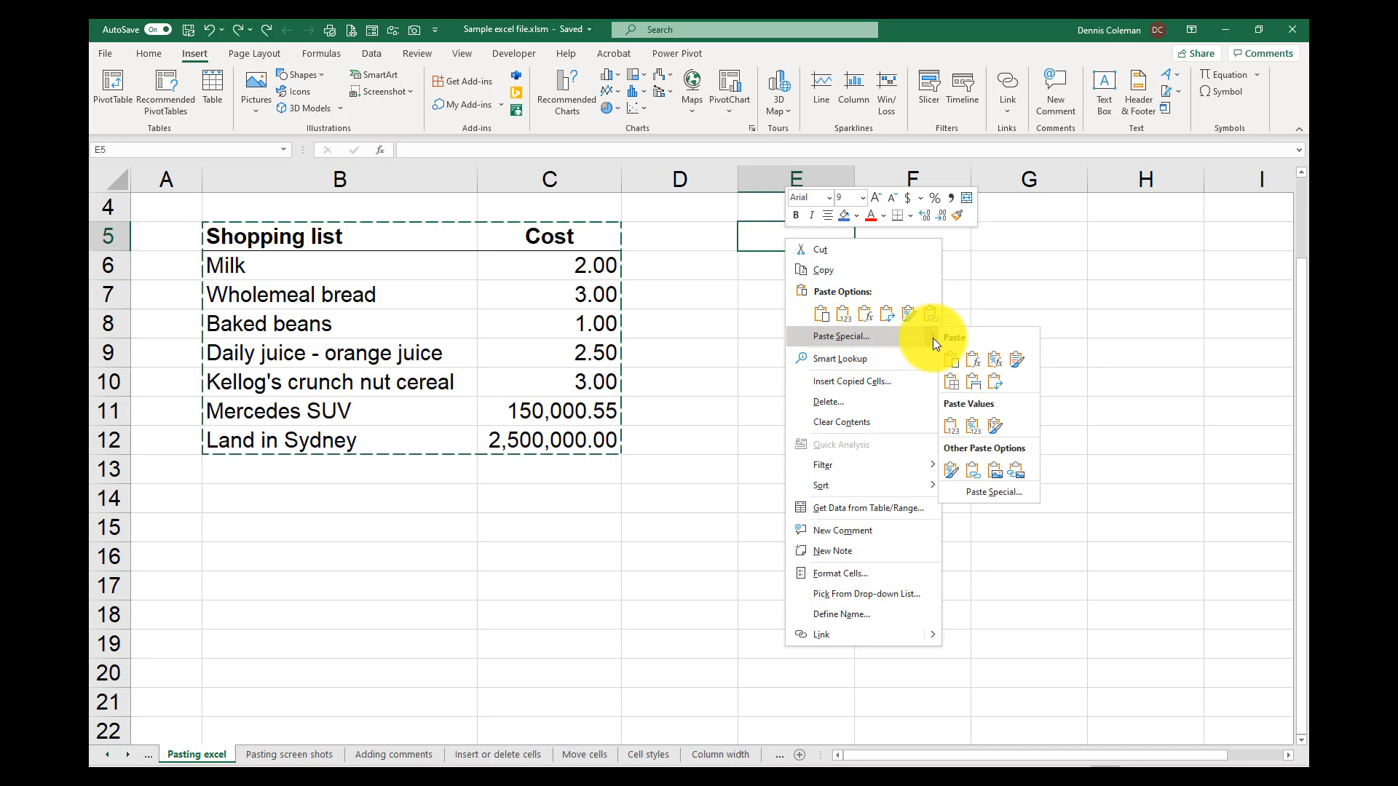
{"action": "left_click", "coordinate": [972, 383]}
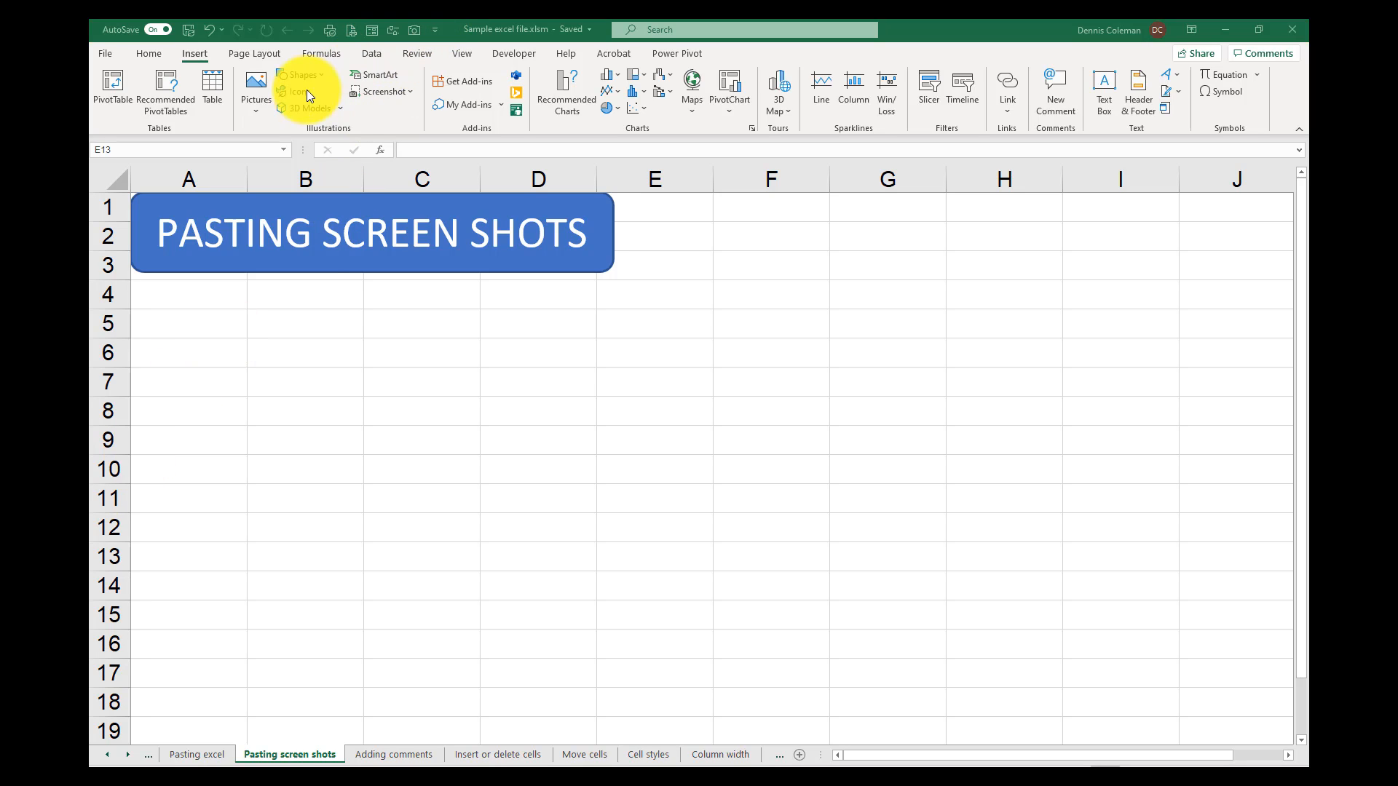
Insert a screen clipping of the JobKeeper article's heading and text from the browser page at E13 on the Pasting screen shots sheet
{"action": "left_click", "coordinate": [199, 55]}
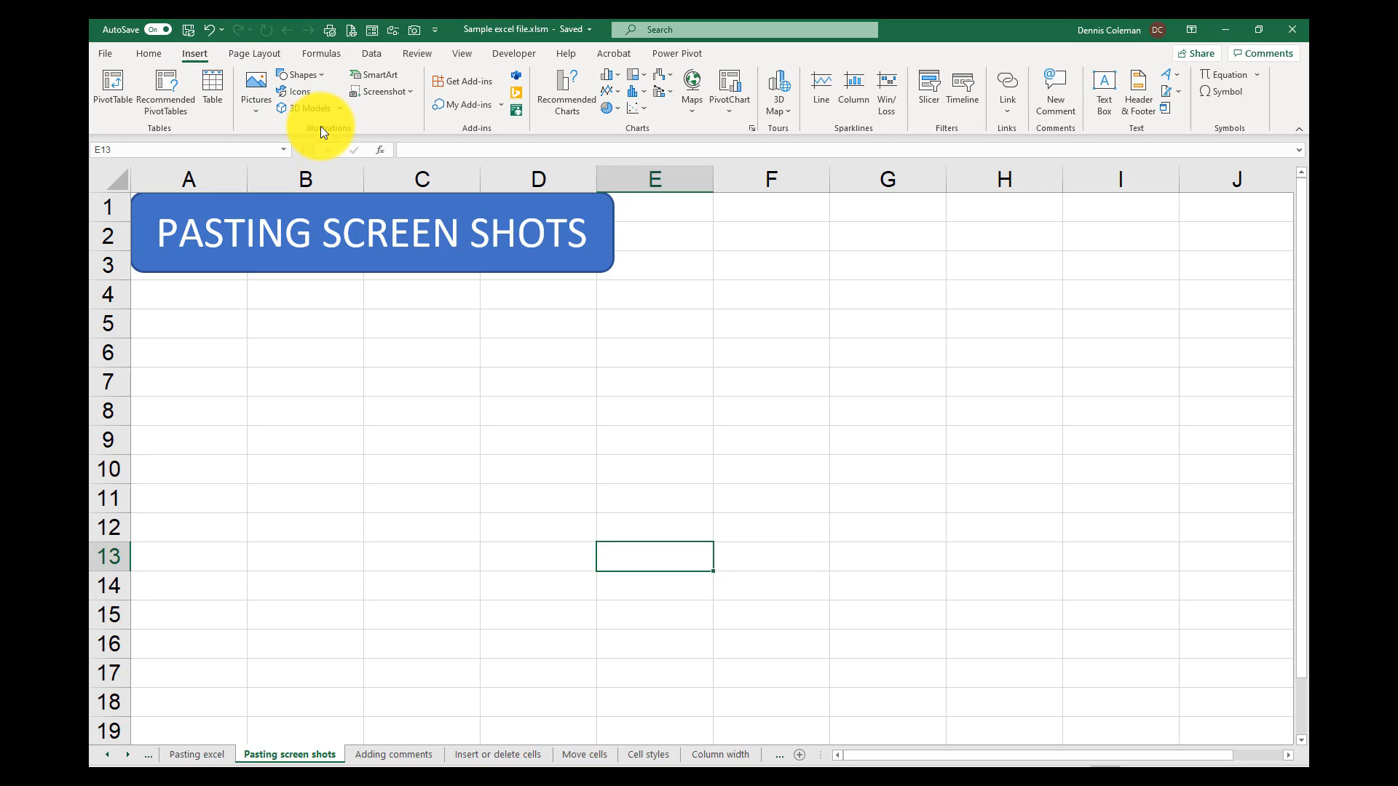
{"action": "left_click", "coordinate": [412, 93]}
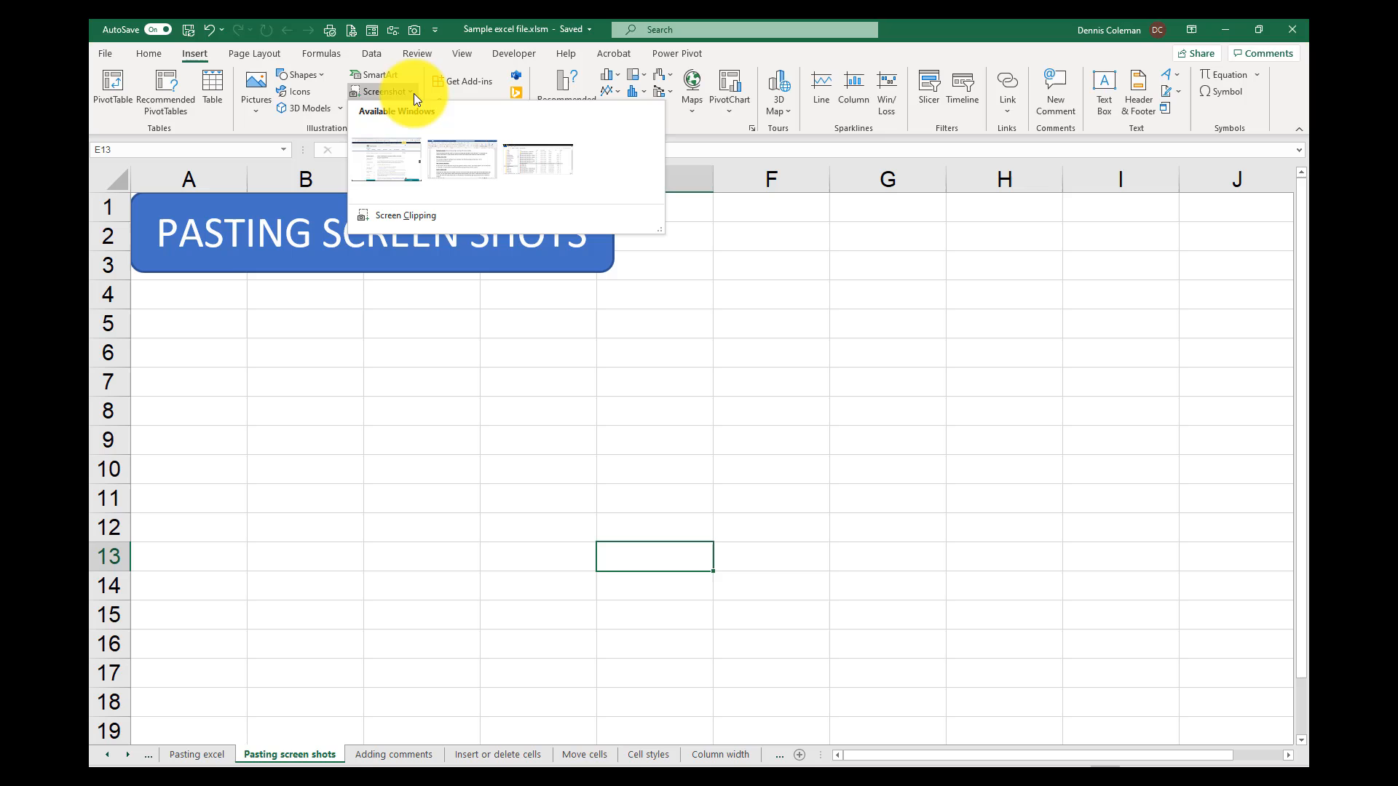
{"action": "left_click", "coordinate": [399, 216]}
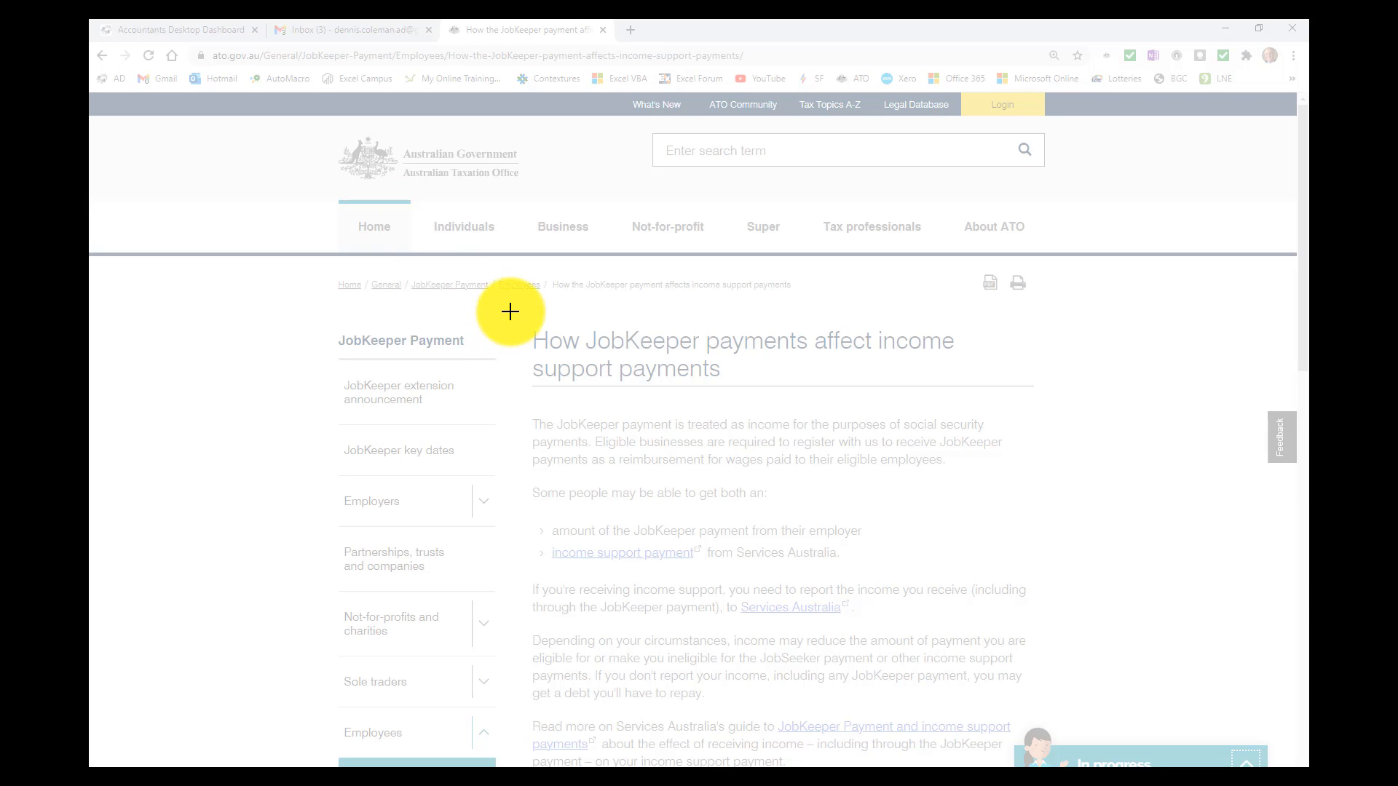
{"action": "left_click_drag", "start_coordinate": [518, 307], "coordinate": [1052, 709]}
{"action": "key", "text": "alt+Tab"}
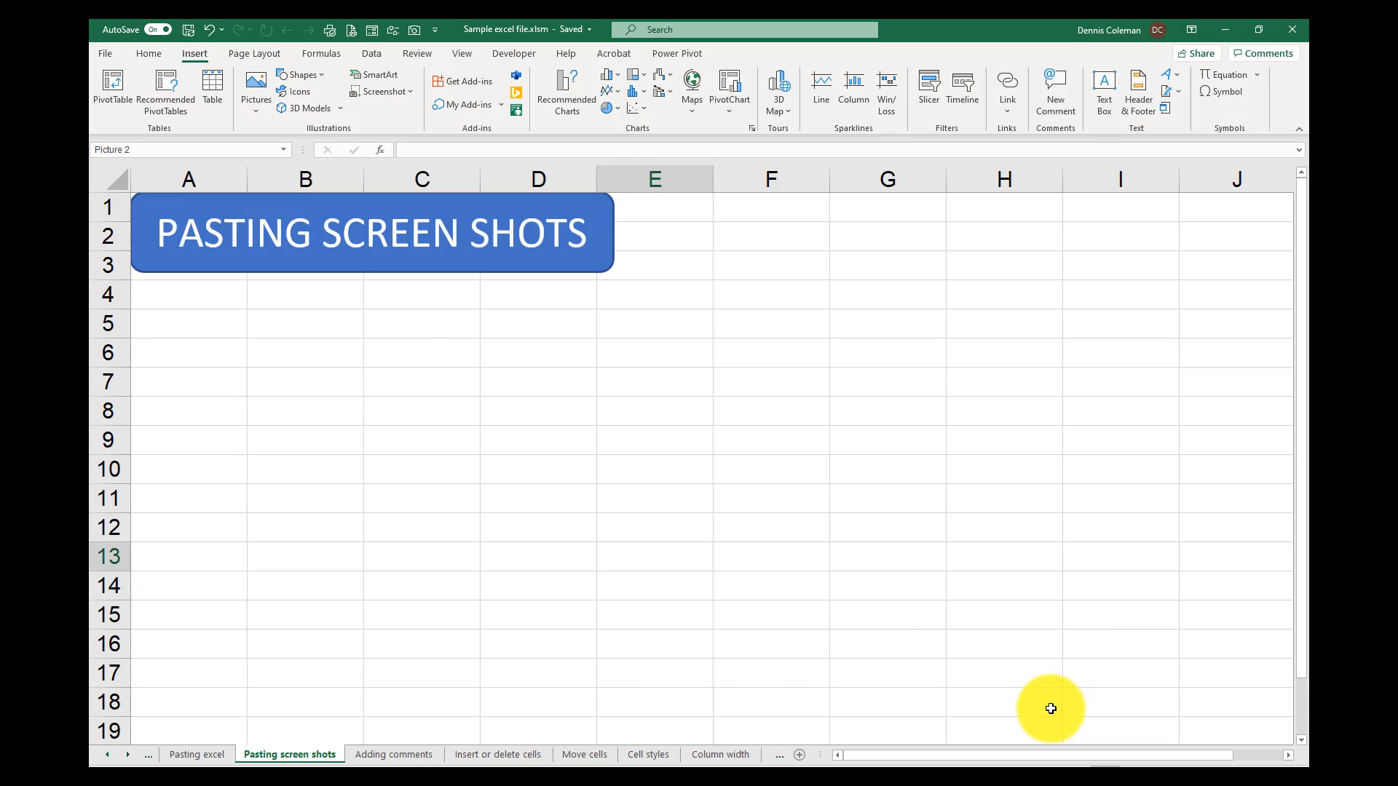
{"action": "key", "text": "ctrl+v"}
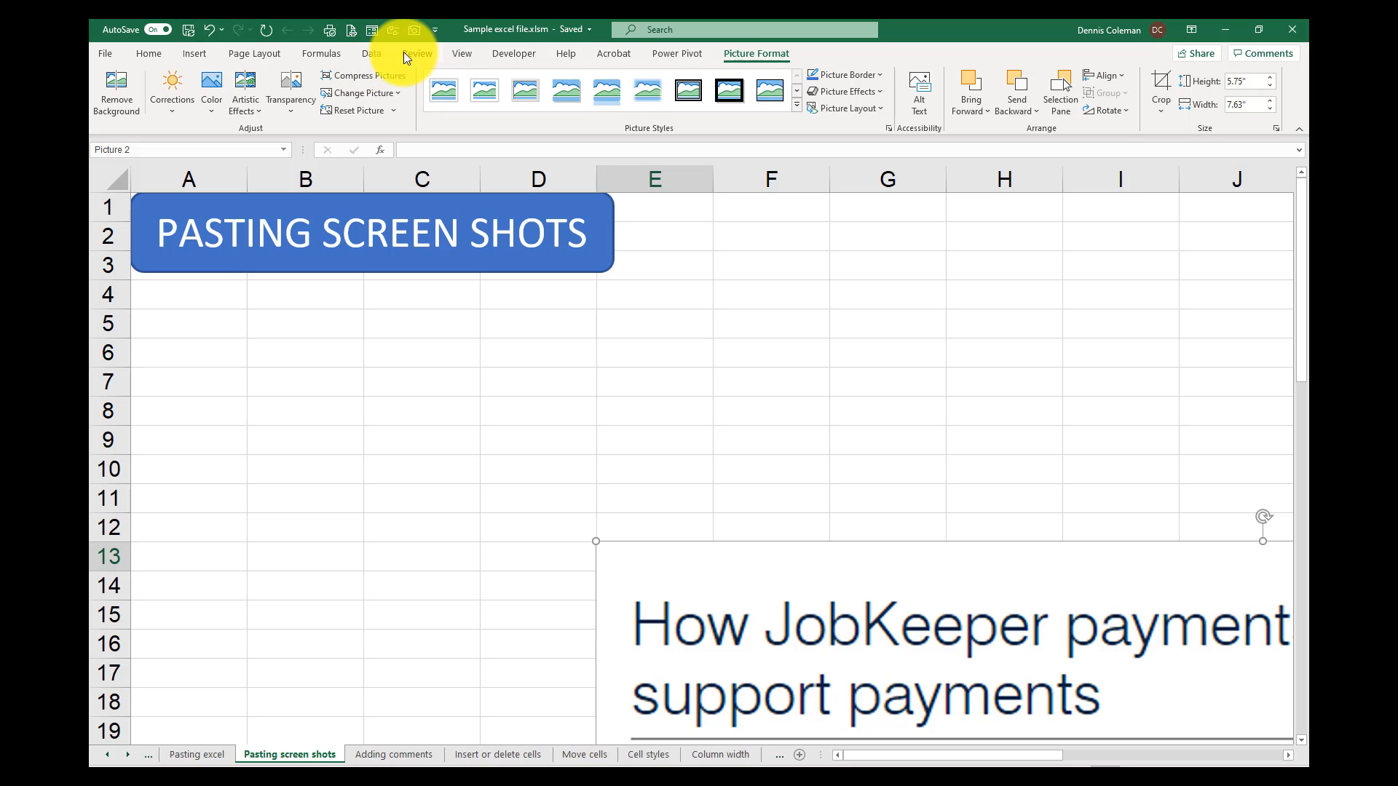
Set the Pasting screen shots sheet's zoom to 100% and deselect the inserted picture
{"action": "left_click", "coordinate": [452, 52]}
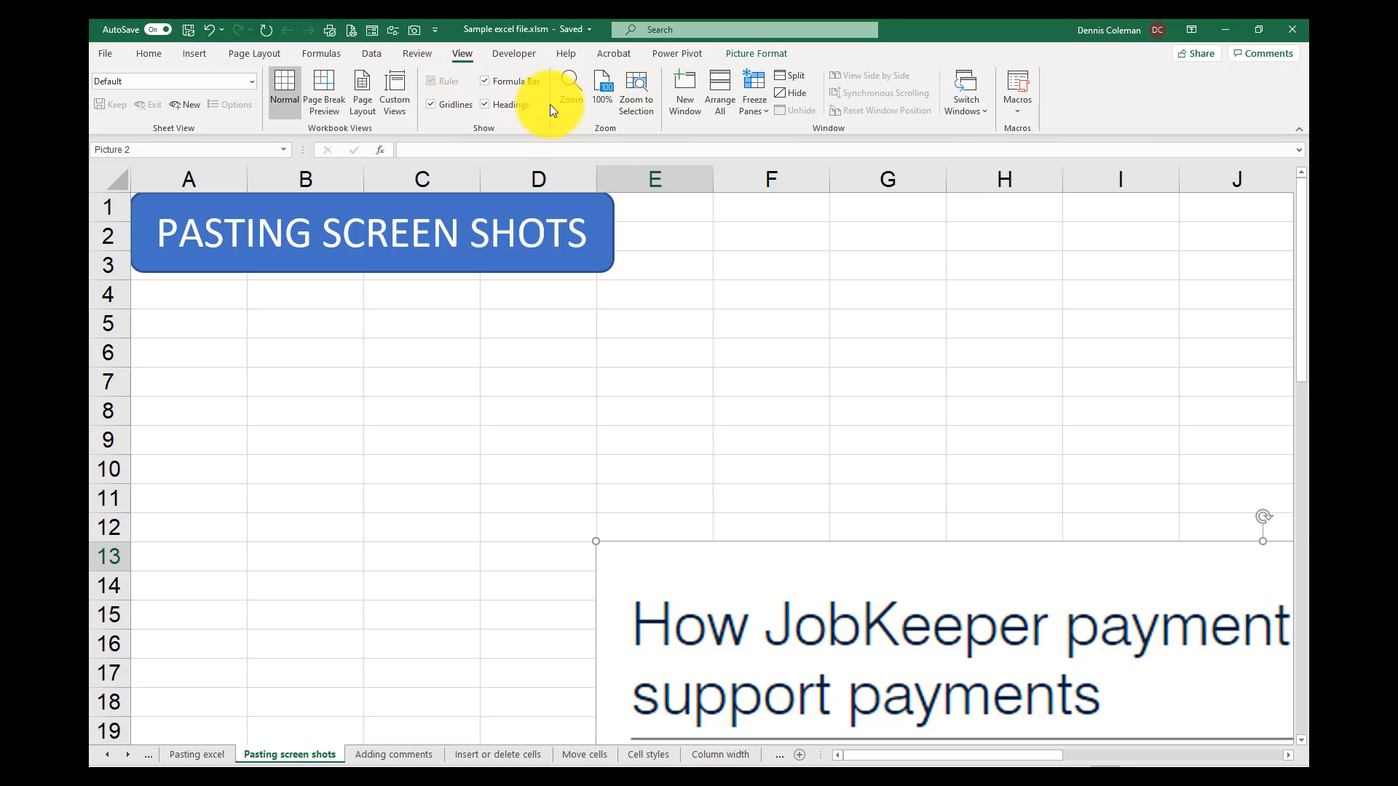
{"action": "left_click", "coordinate": [599, 86]}
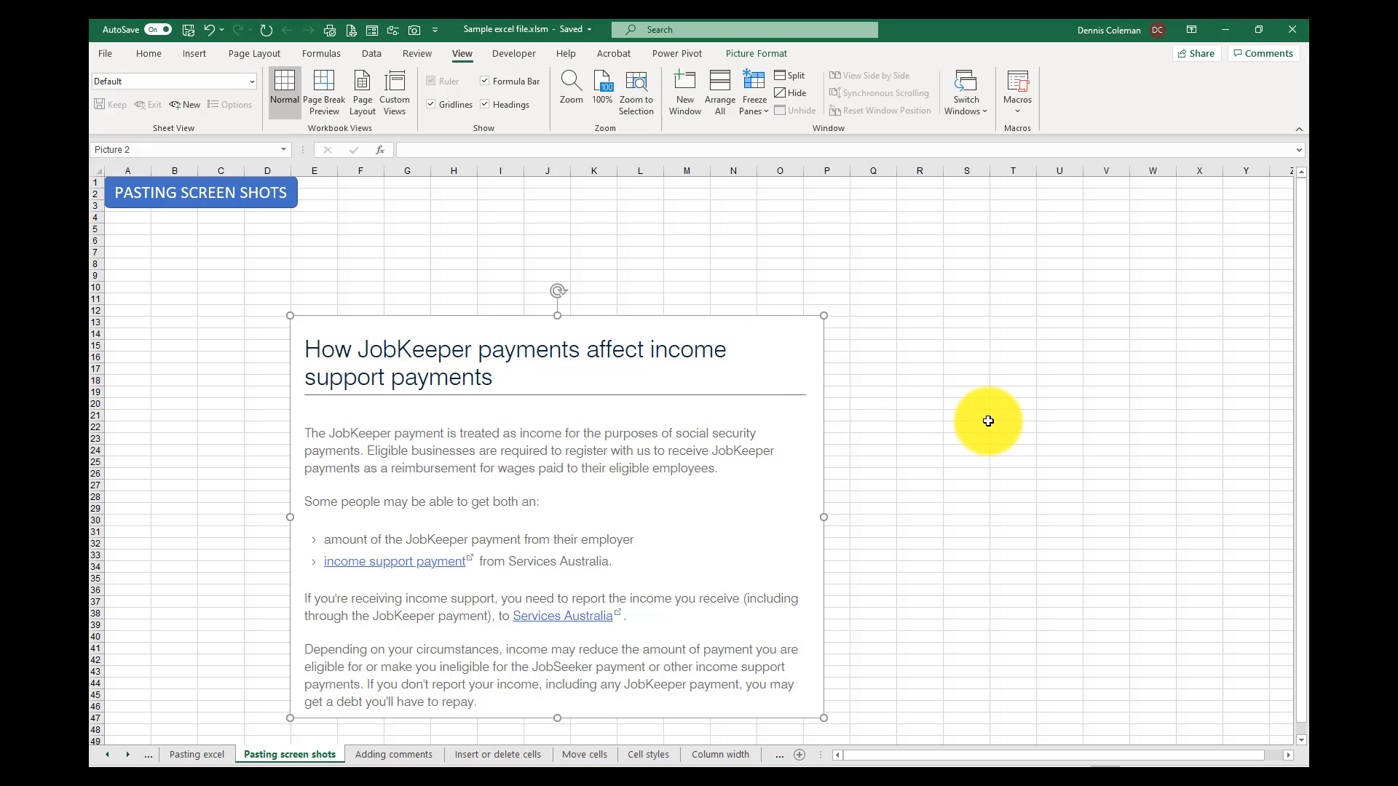
{"action": "left_click", "coordinate": [984, 422]}
{"action": "scroll", "coordinate": [985, 424], "scroll_direction": "down", "scroll_amount": 2}
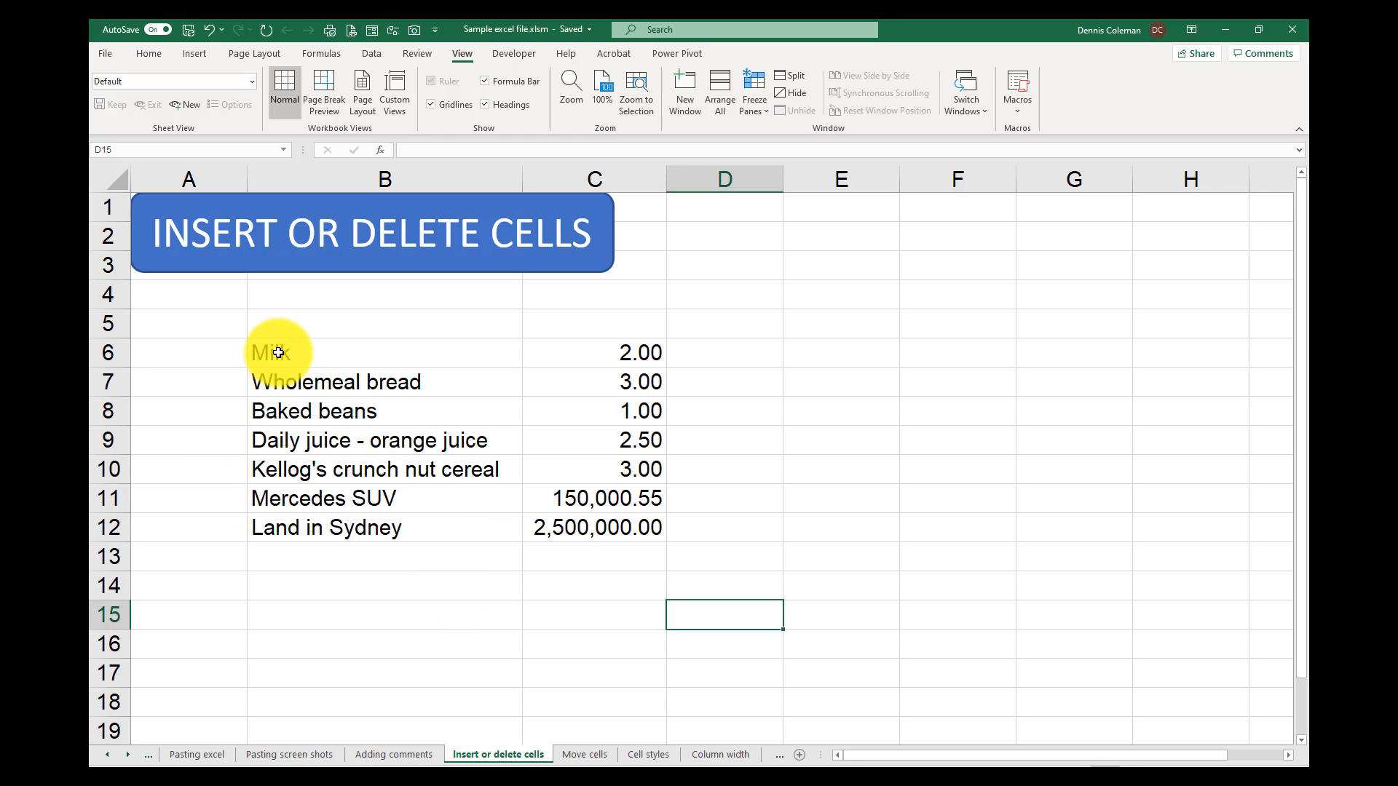
Insert blank cells at B6:B12 on the Insert or delete cells sheet, shifting the existing cells right
{"action": "left_click_drag", "start_coordinate": [277, 353], "coordinate": [379, 524]}
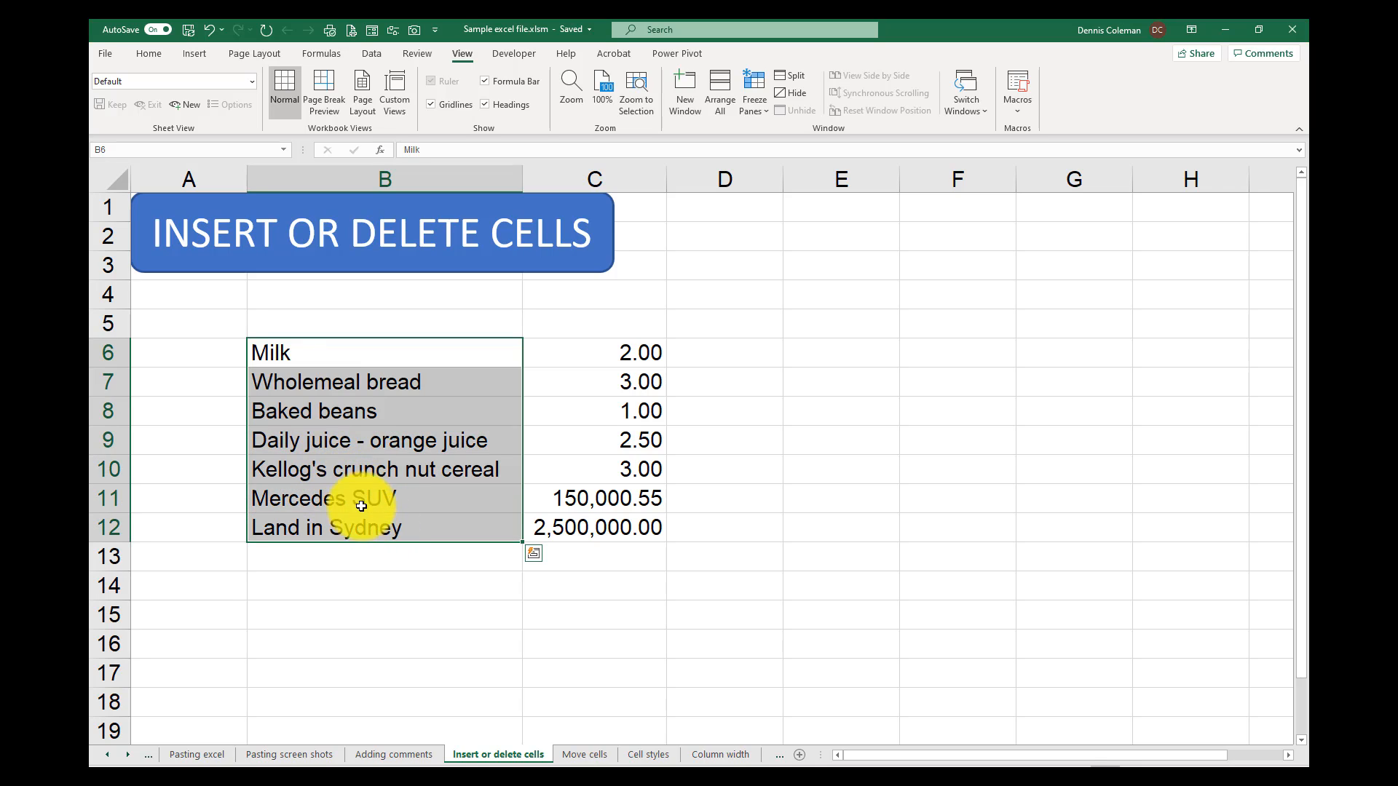
{"action": "right_click", "coordinate": [307, 352]}
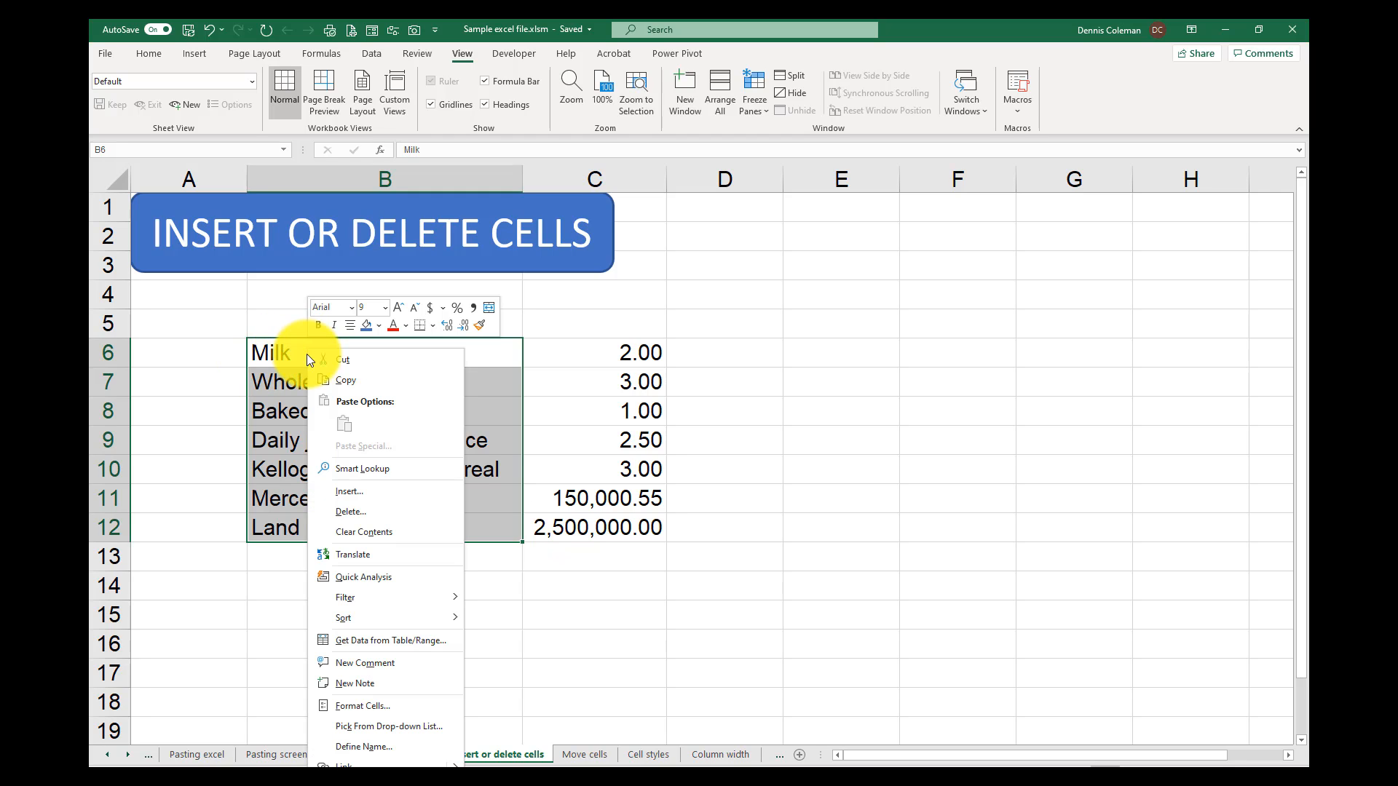
{"action": "left_click", "coordinate": [351, 494]}
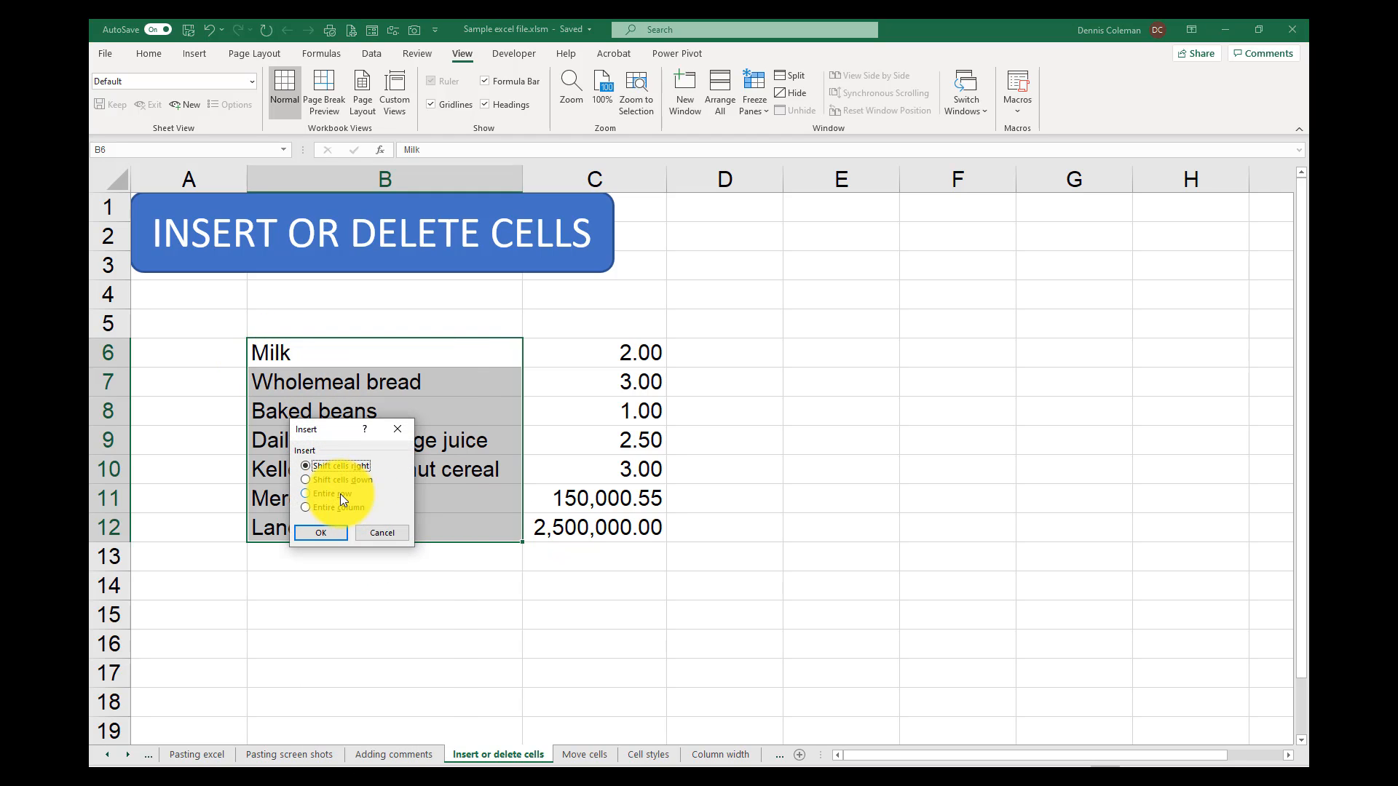
{"action": "left_click", "coordinate": [316, 533]}
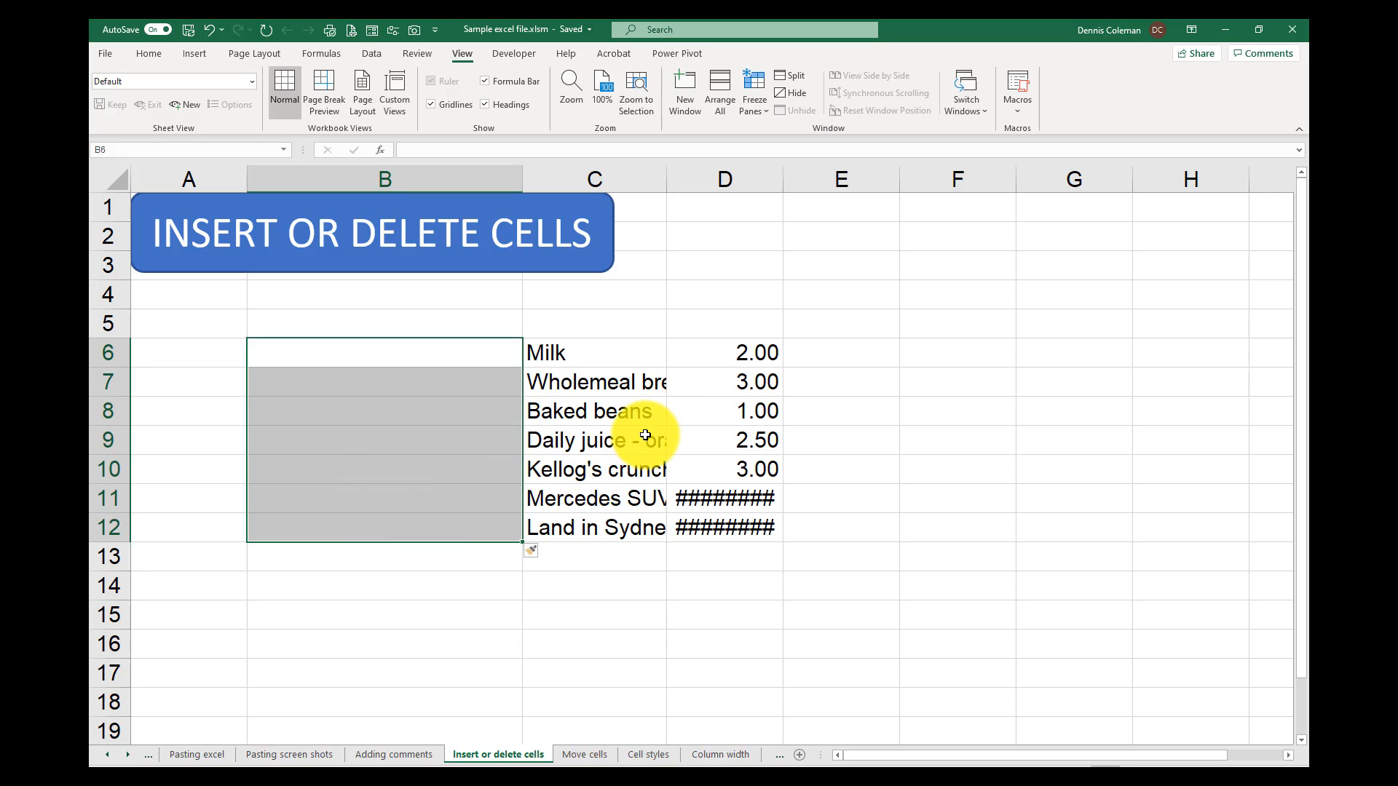
Autofit the widths of columns C and D to the shifted items and costs
{"action": "left_click", "coordinate": [599, 358]}
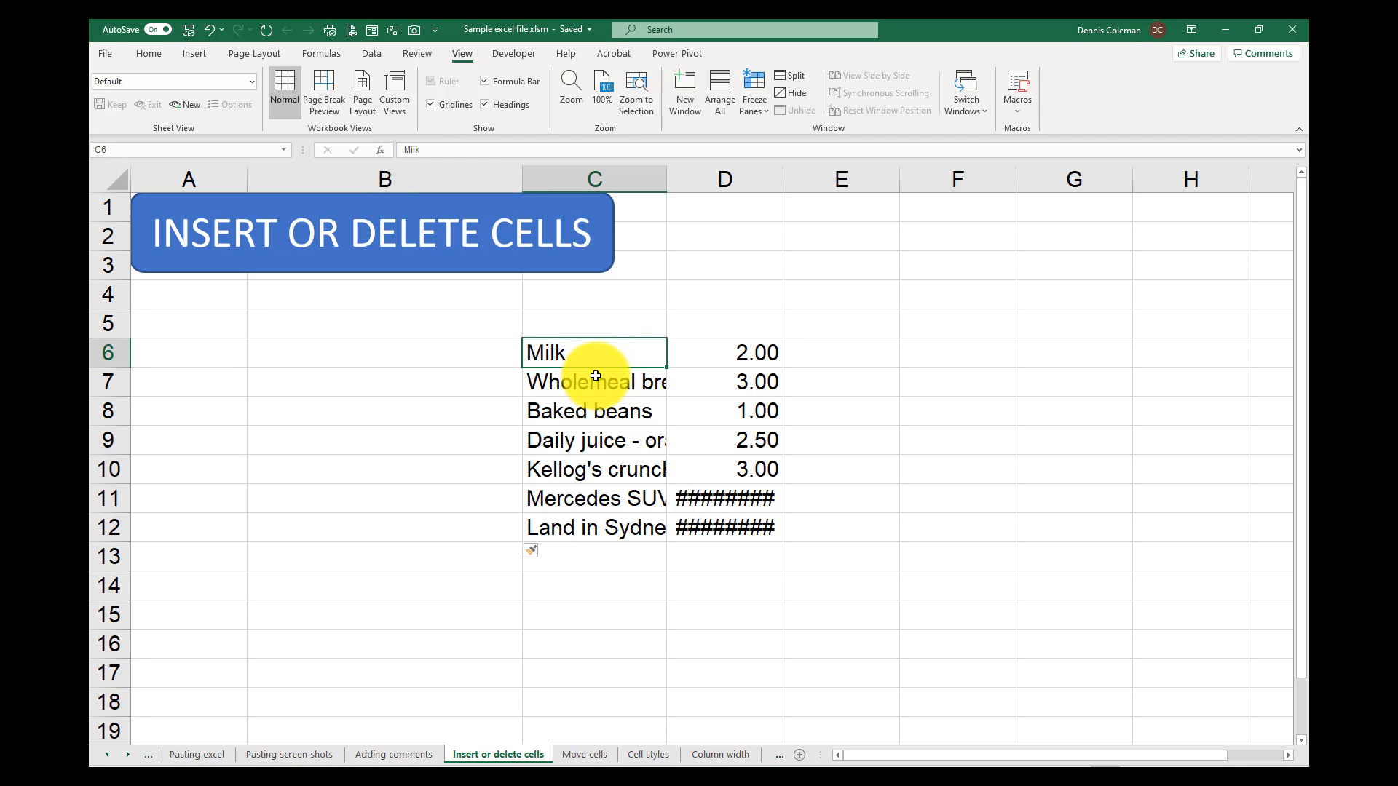
{"action": "double_click", "coordinate": [667, 177]}
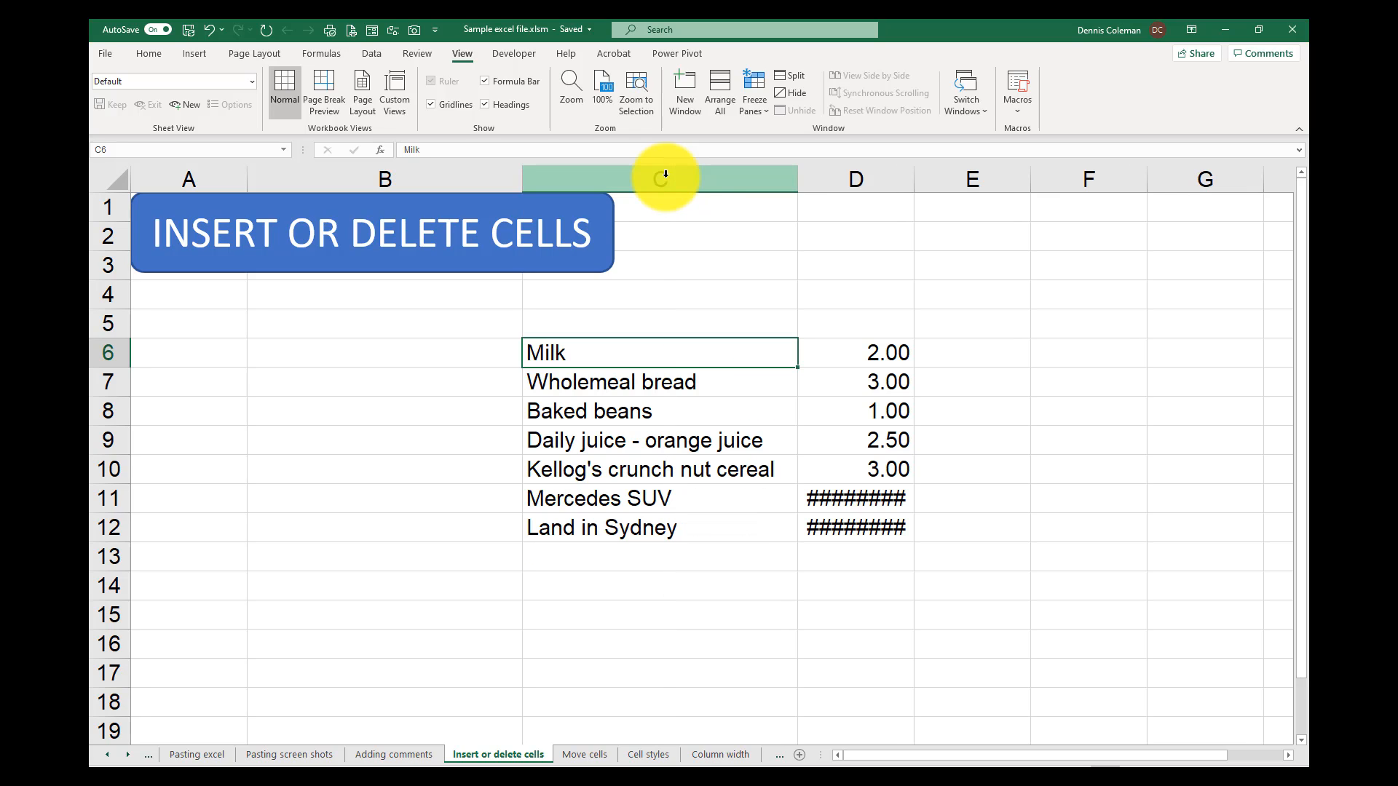
{"action": "double_click", "coordinate": [916, 179]}
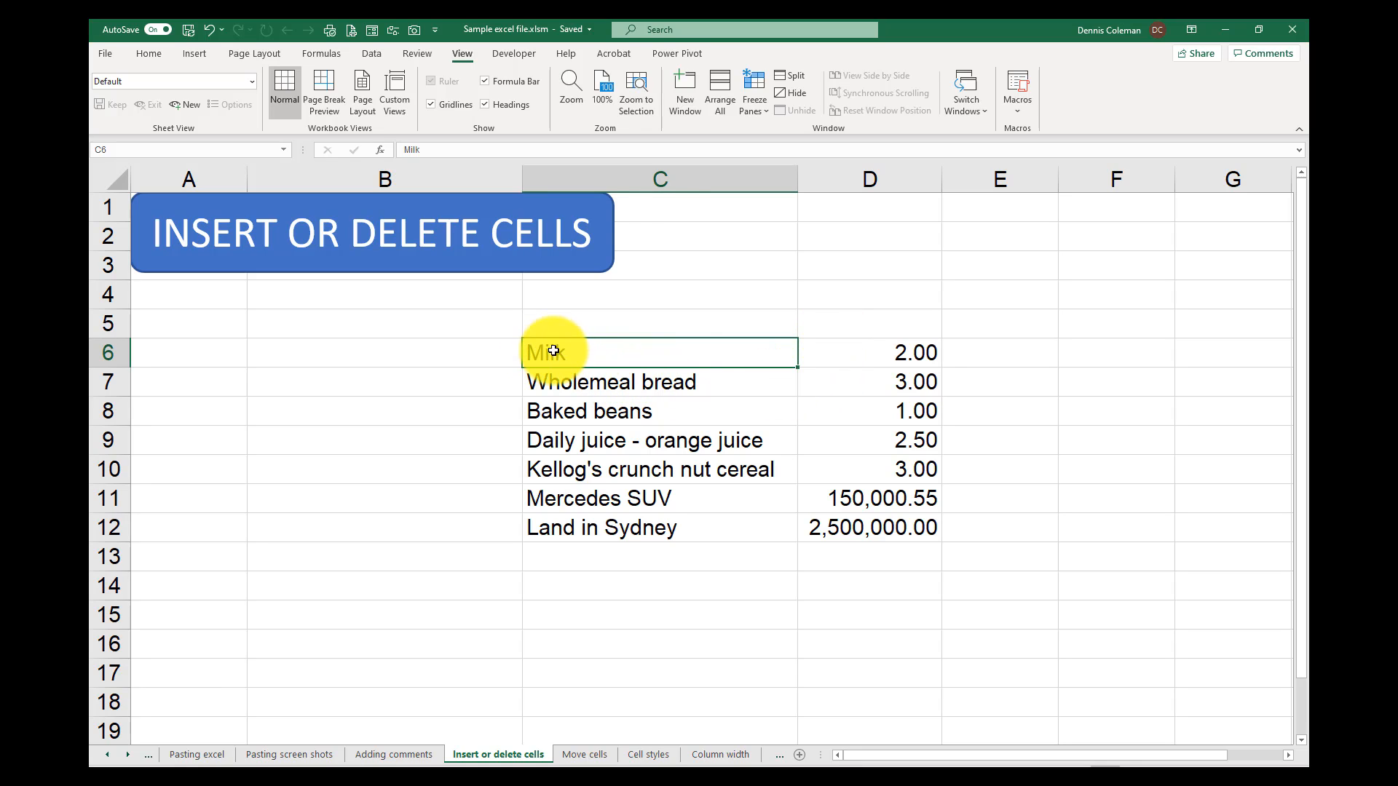
Insert blank cells at C9:D12, from the Daily juice row to the Land in Sydney row, shifting the existing cells down
{"action": "left_click", "coordinate": [543, 440]}
{"action": "left_click_drag", "start_coordinate": [800, 437], "coordinate": [887, 528]}
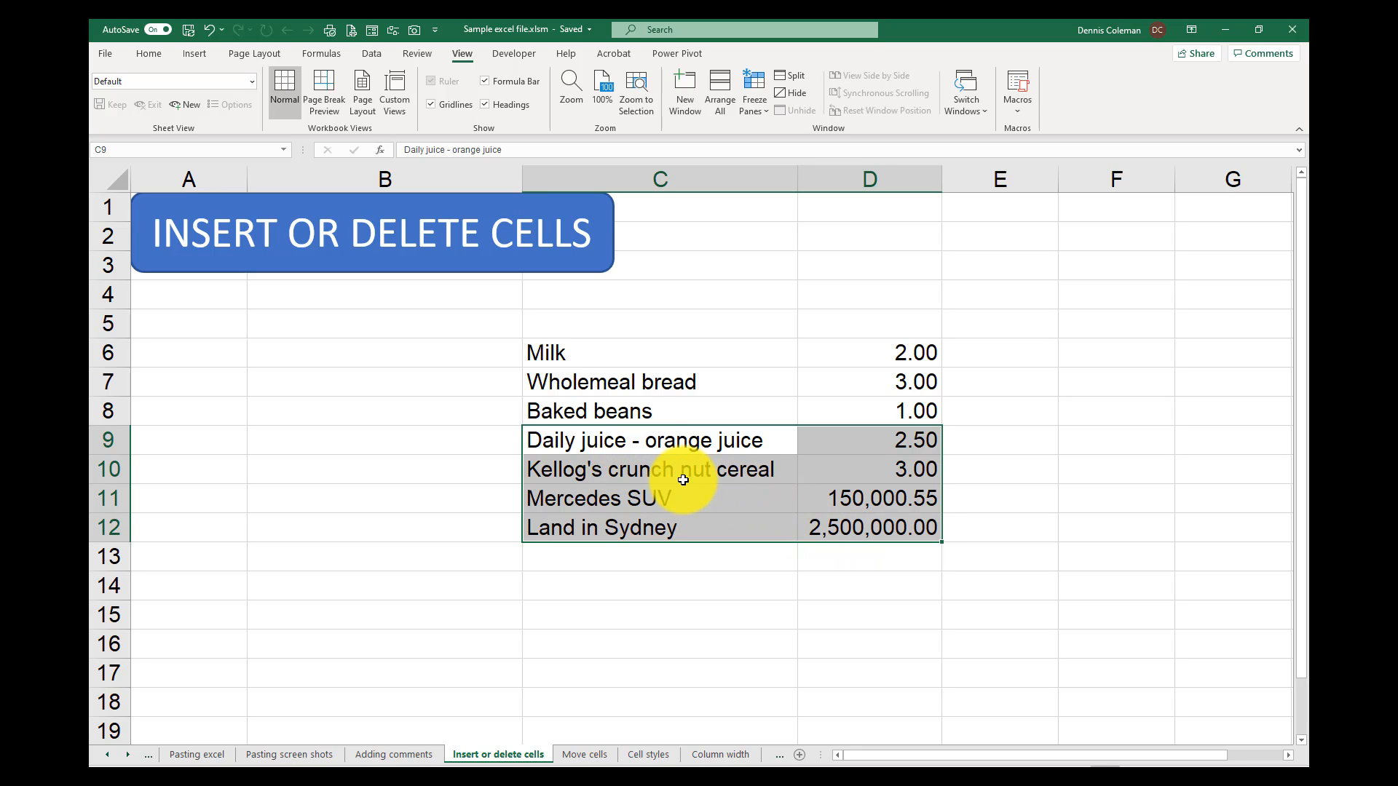
{"action": "right_click", "coordinate": [631, 442]}
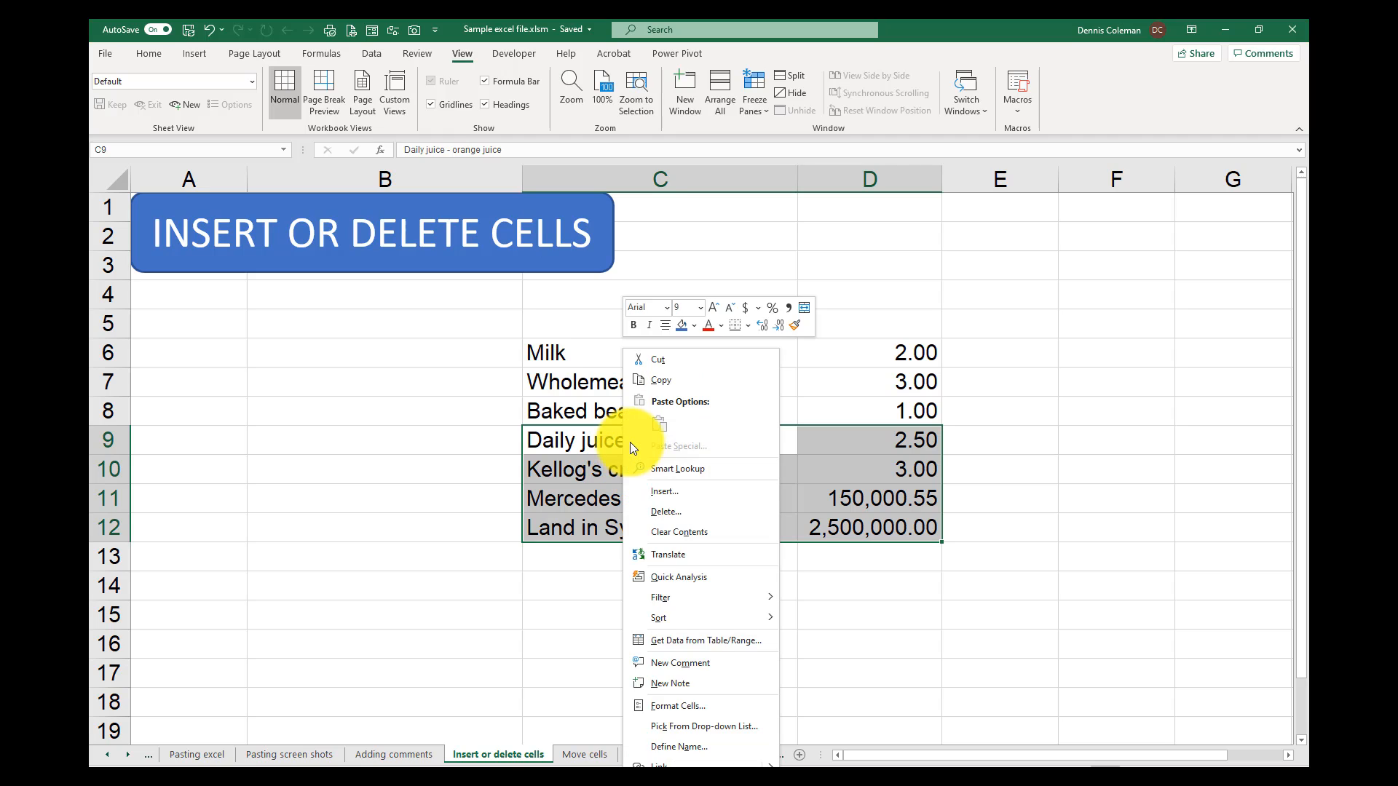
{"action": "left_click", "coordinate": [655, 492]}
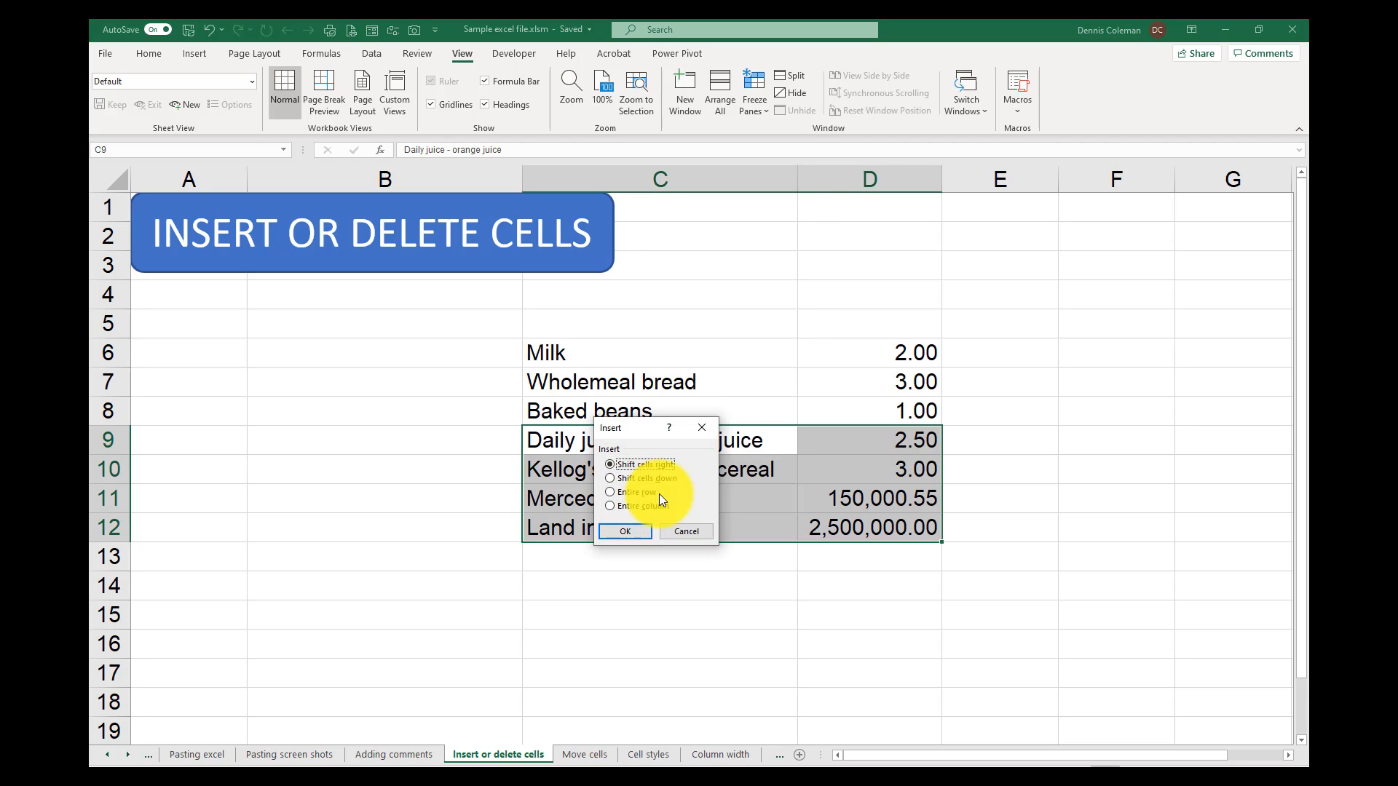
{"action": "left_click", "coordinate": [611, 478]}
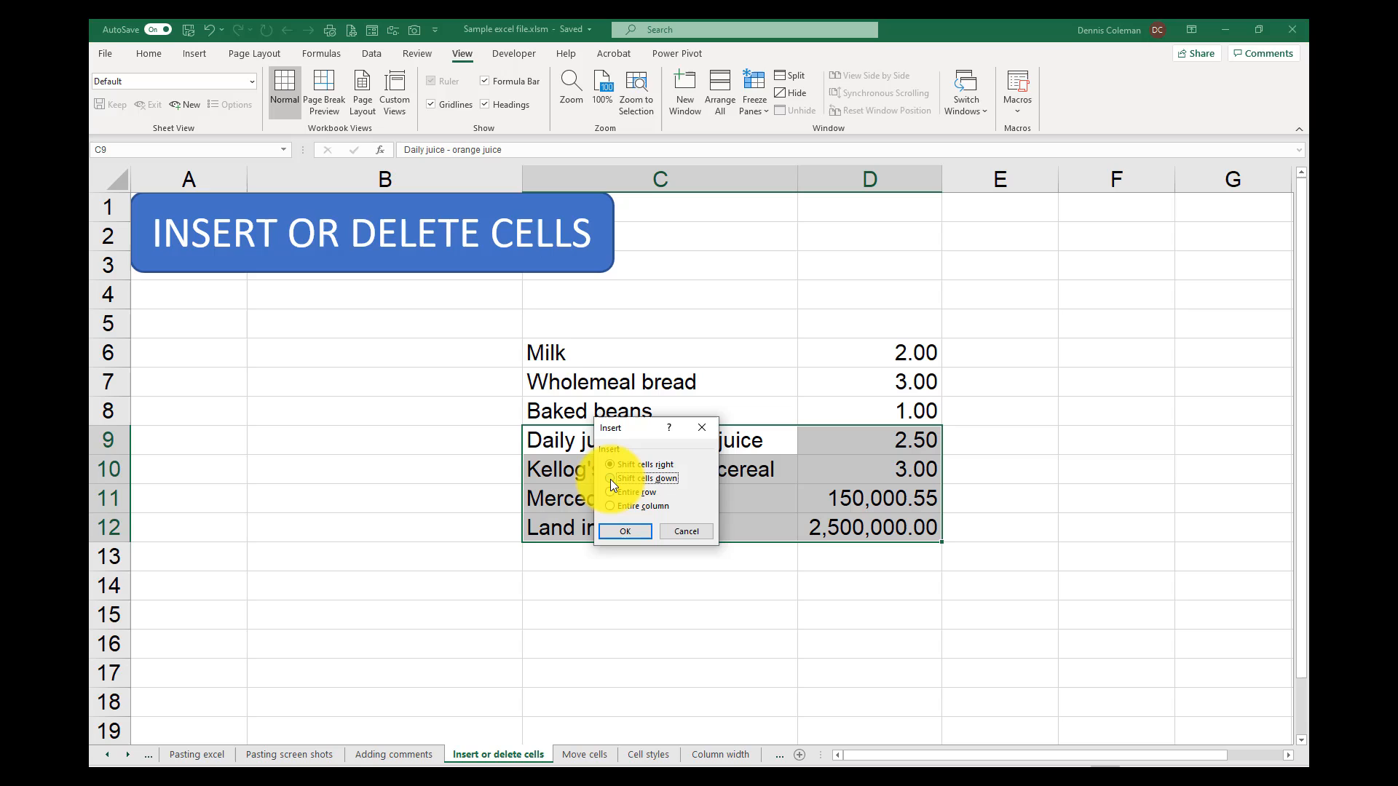
{"action": "left_click", "coordinate": [627, 530]}
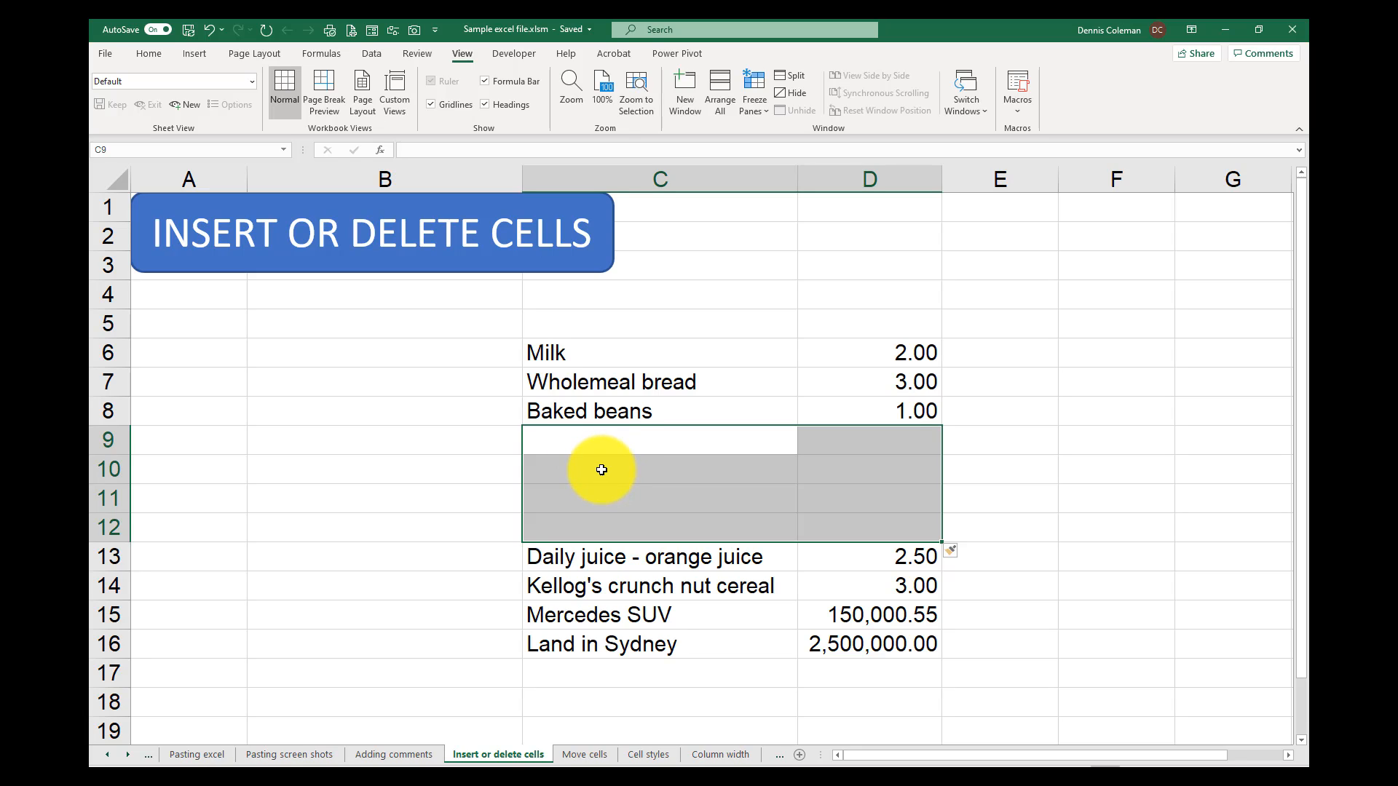
{"action": "left_click", "coordinate": [645, 451]}
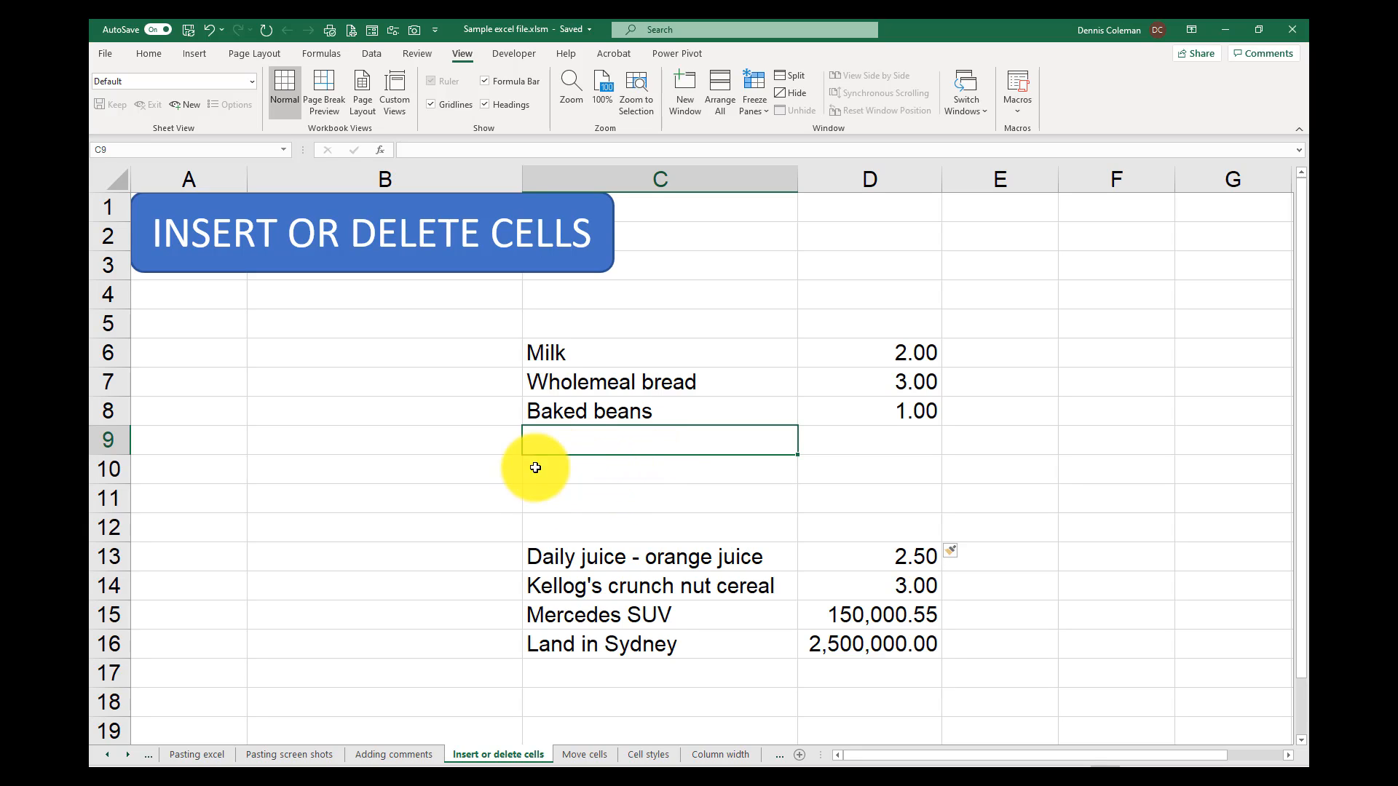
Delete the blank cells C9:D12, shifting the cells below up
{"action": "left_click_drag", "start_coordinate": [552, 440], "coordinate": [852, 526]}
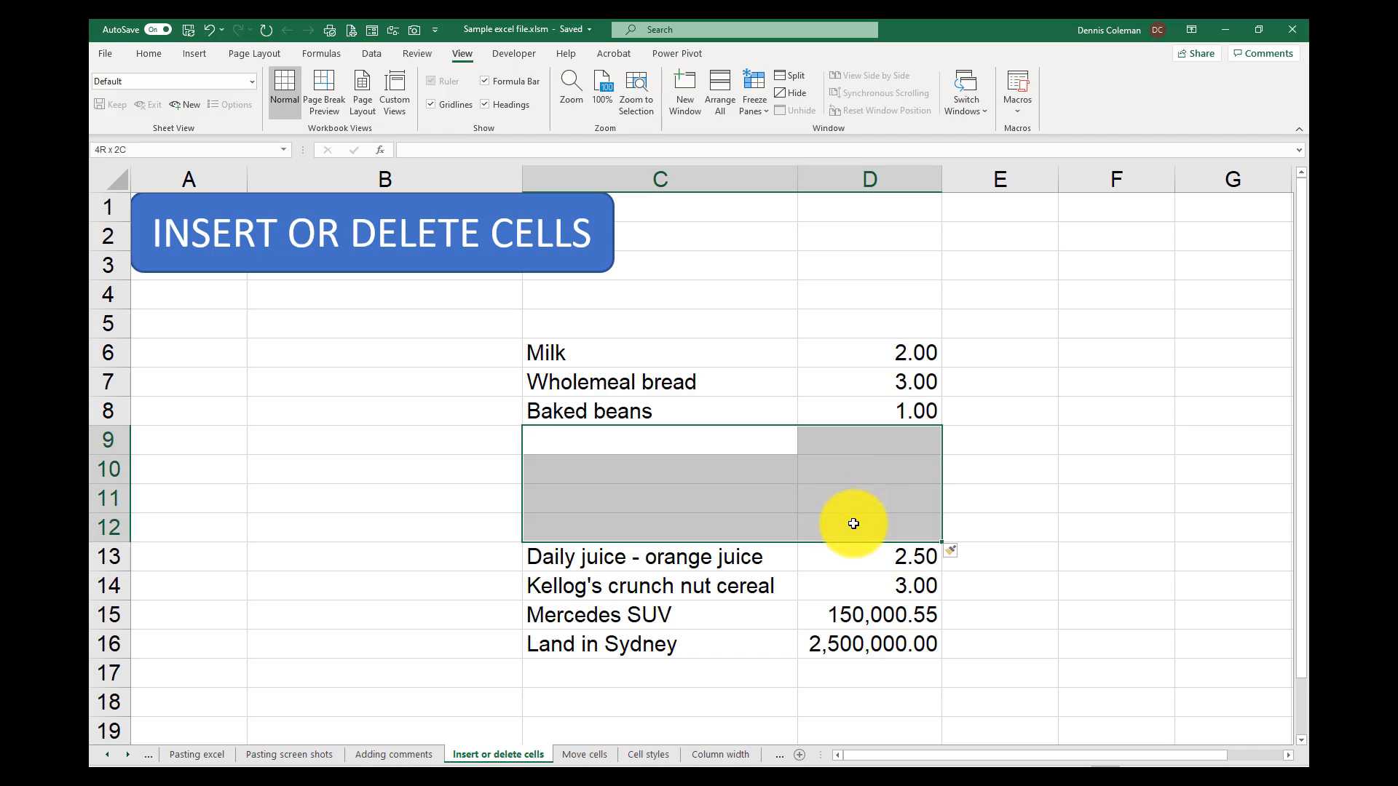
{"action": "right_click", "coordinate": [731, 446]}
{"action": "left_click", "coordinate": [784, 200]}
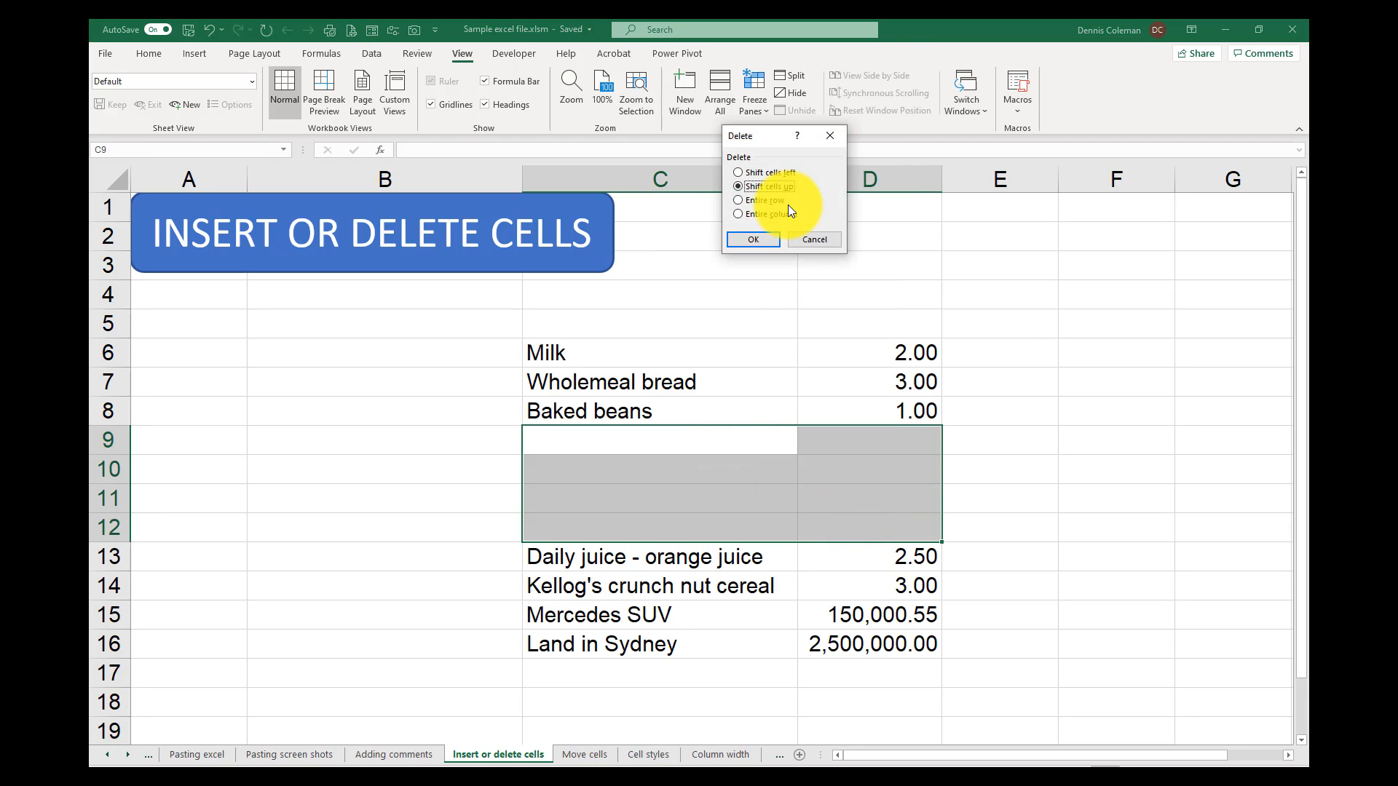
{"action": "left_click", "coordinate": [762, 239]}
{"action": "left_click", "coordinate": [1099, 441]}
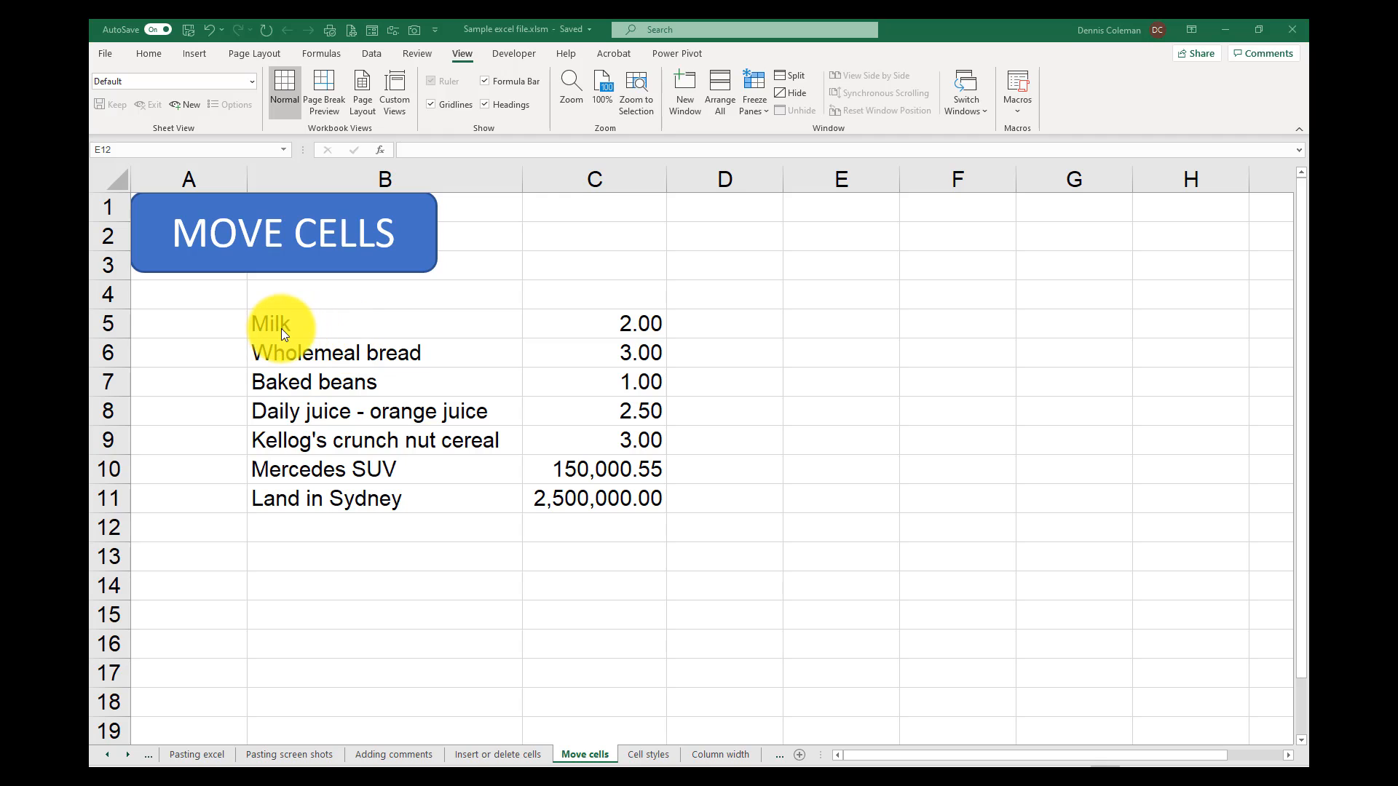
Move the item list with its costs, B5:C11, to F5:G11 on the Move cells sheet
{"action": "left_click_drag", "start_coordinate": [284, 324], "coordinate": [565, 500]}
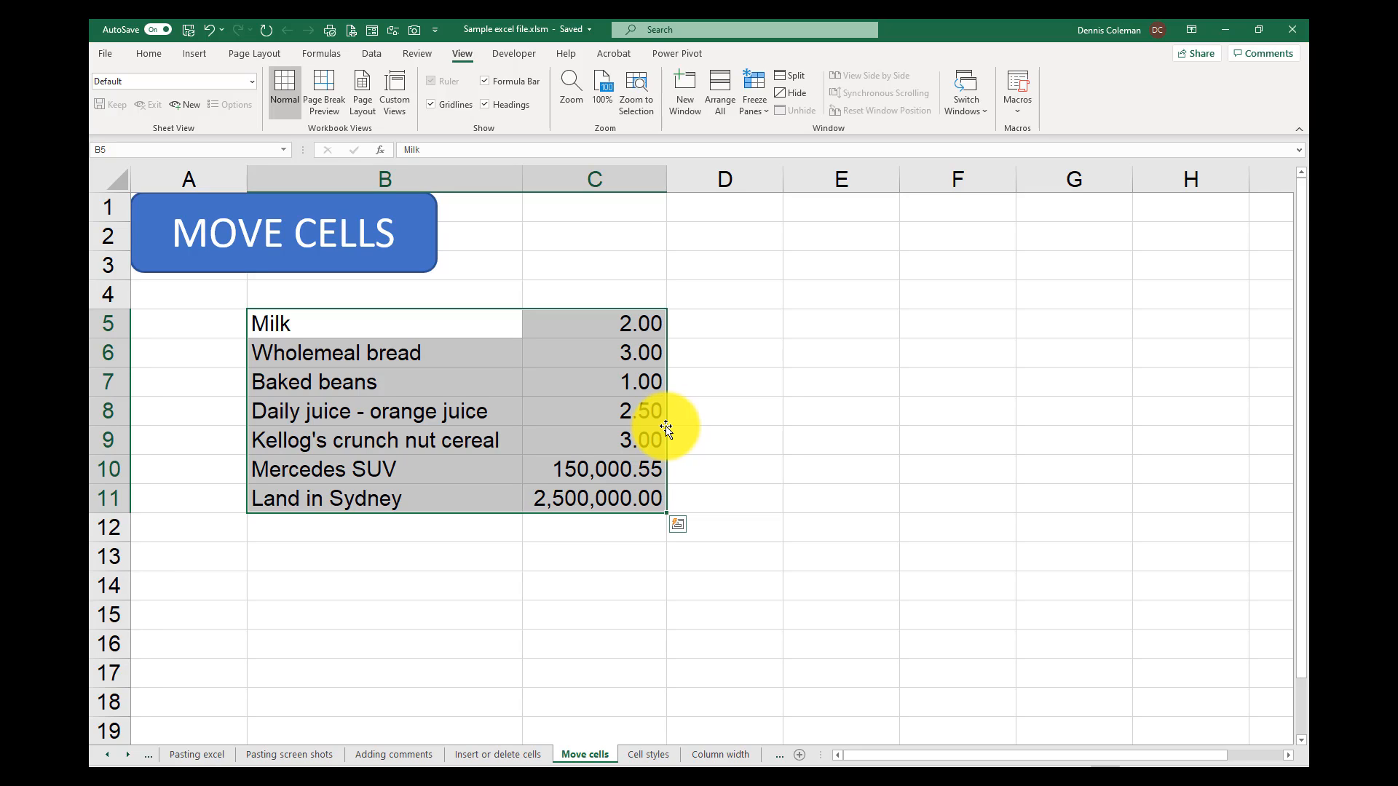
{"action": "left_click_drag", "start_coordinate": [666, 428], "coordinate": [687, 432]}
{"action": "left_click_drag", "start_coordinate": [777, 436], "coordinate": [1028, 430]}
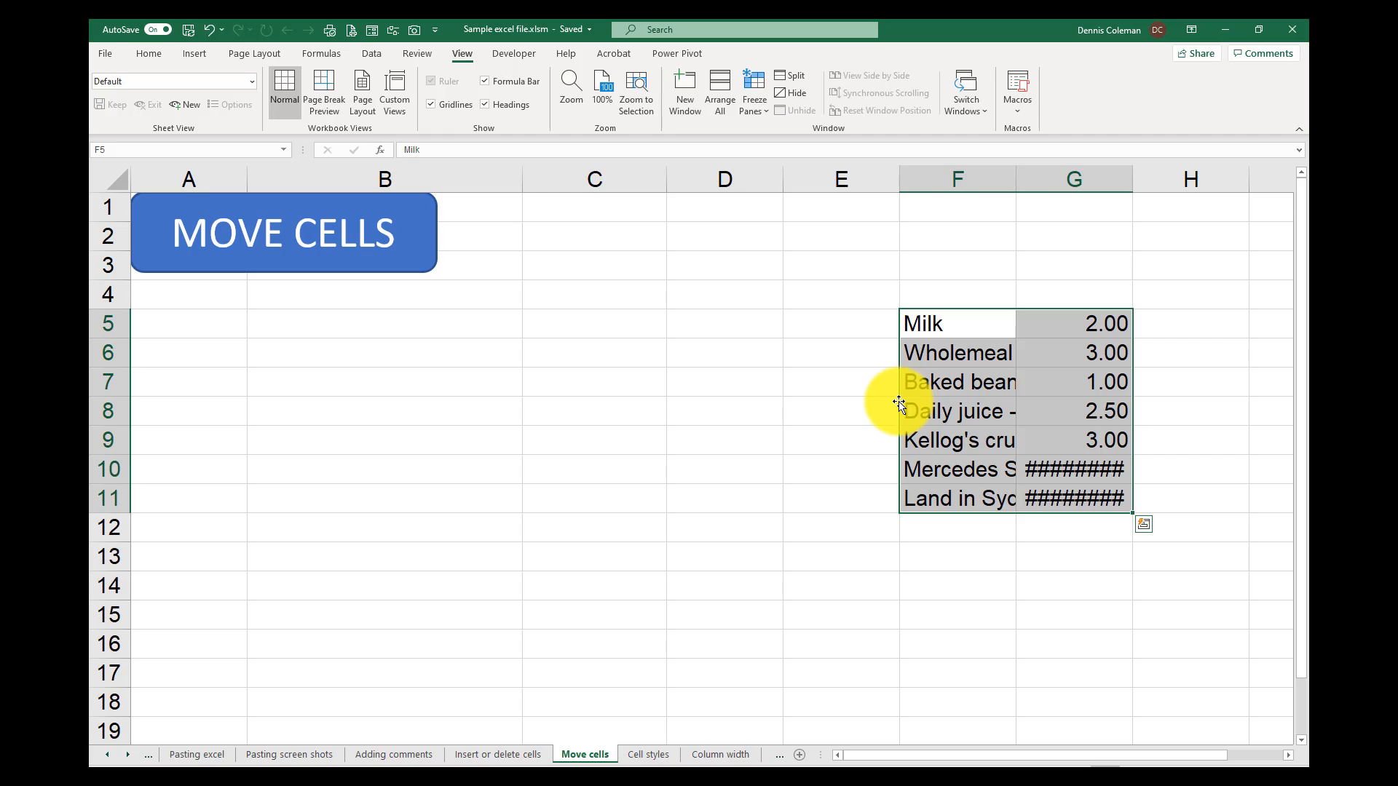
Move the item list back to B5 and shift its last four rows, B8:C11, down to B11:C14
{"action": "left_click_drag", "start_coordinate": [900, 400], "coordinate": [484, 415]}
{"action": "left_click_drag", "start_coordinate": [312, 412], "coordinate": [614, 578]}
Select the Milk, Wholemeal bread and Baked beans rows with their costs and try to move them down
{"action": "left_click_drag", "start_coordinate": [275, 320], "coordinate": [601, 393]}
{"action": "left_click", "coordinate": [601, 393]}
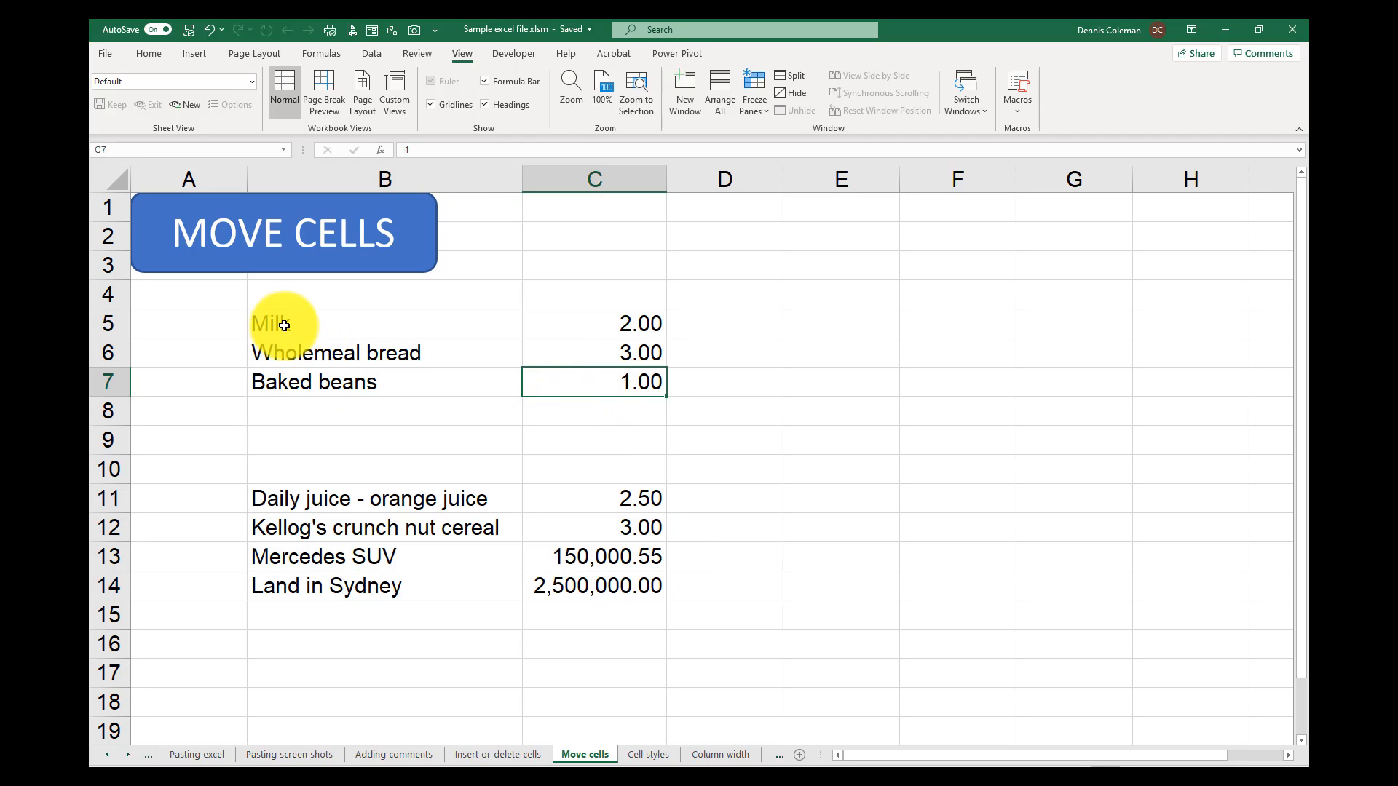
{"action": "left_click_drag", "start_coordinate": [265, 321], "coordinate": [563, 435]}
{"action": "left_click_drag", "start_coordinate": [362, 318], "coordinate": [590, 468]}
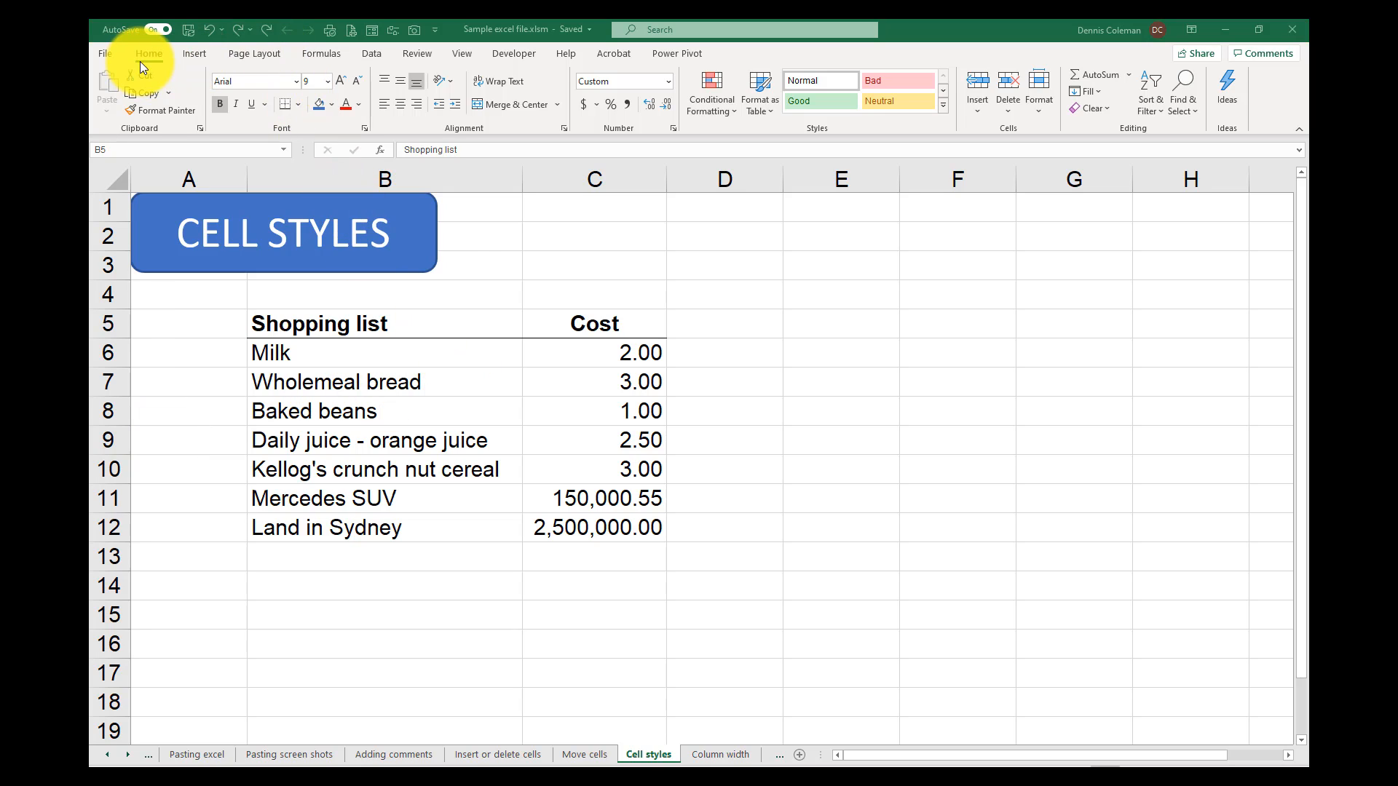
Apply the Heading 2 cell style to the Shopping list and Cost headings, B5:C5, on the Cell styles sheet
{"action": "left_click", "coordinate": [944, 108]}
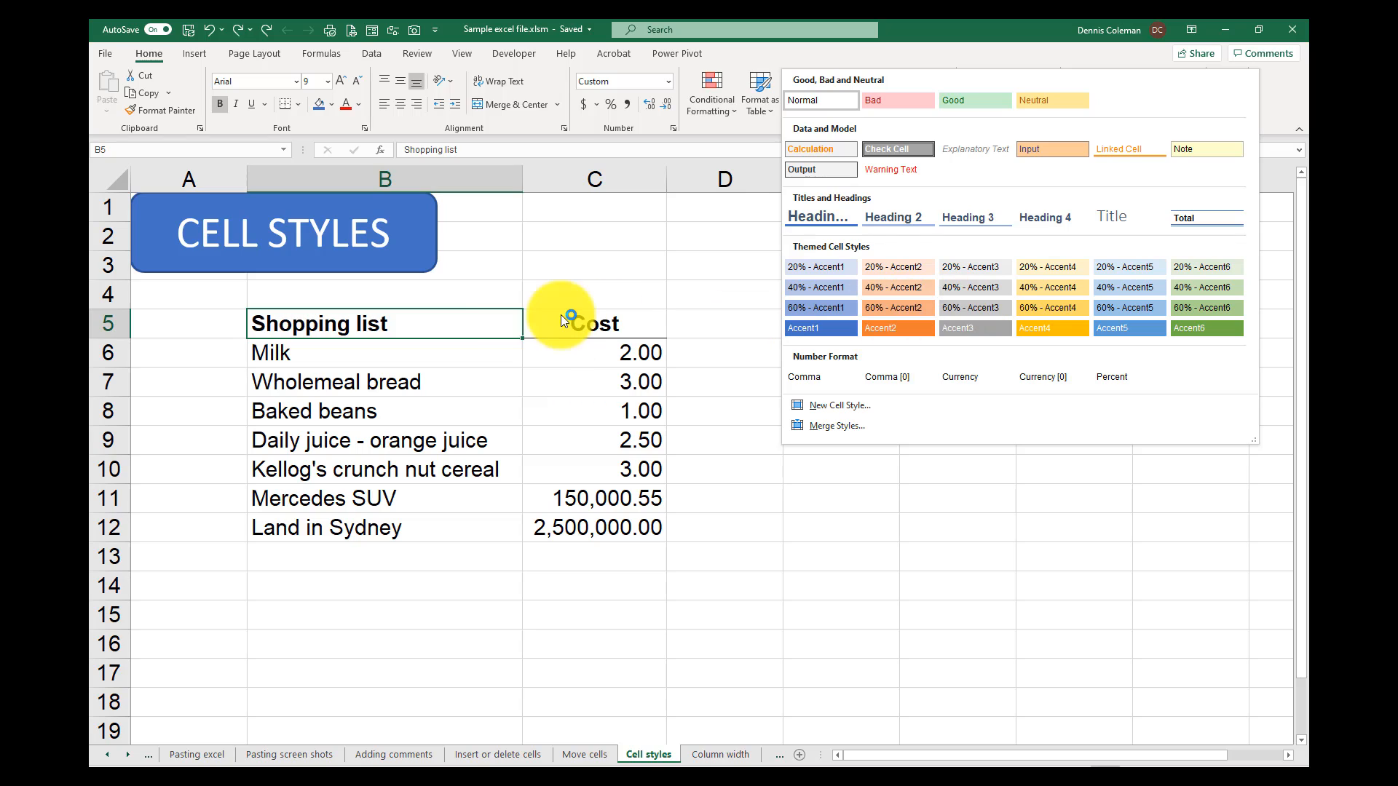
{"action": "left_click", "coordinate": [406, 327]}
{"action": "left_click_drag", "start_coordinate": [428, 321], "coordinate": [564, 325]}
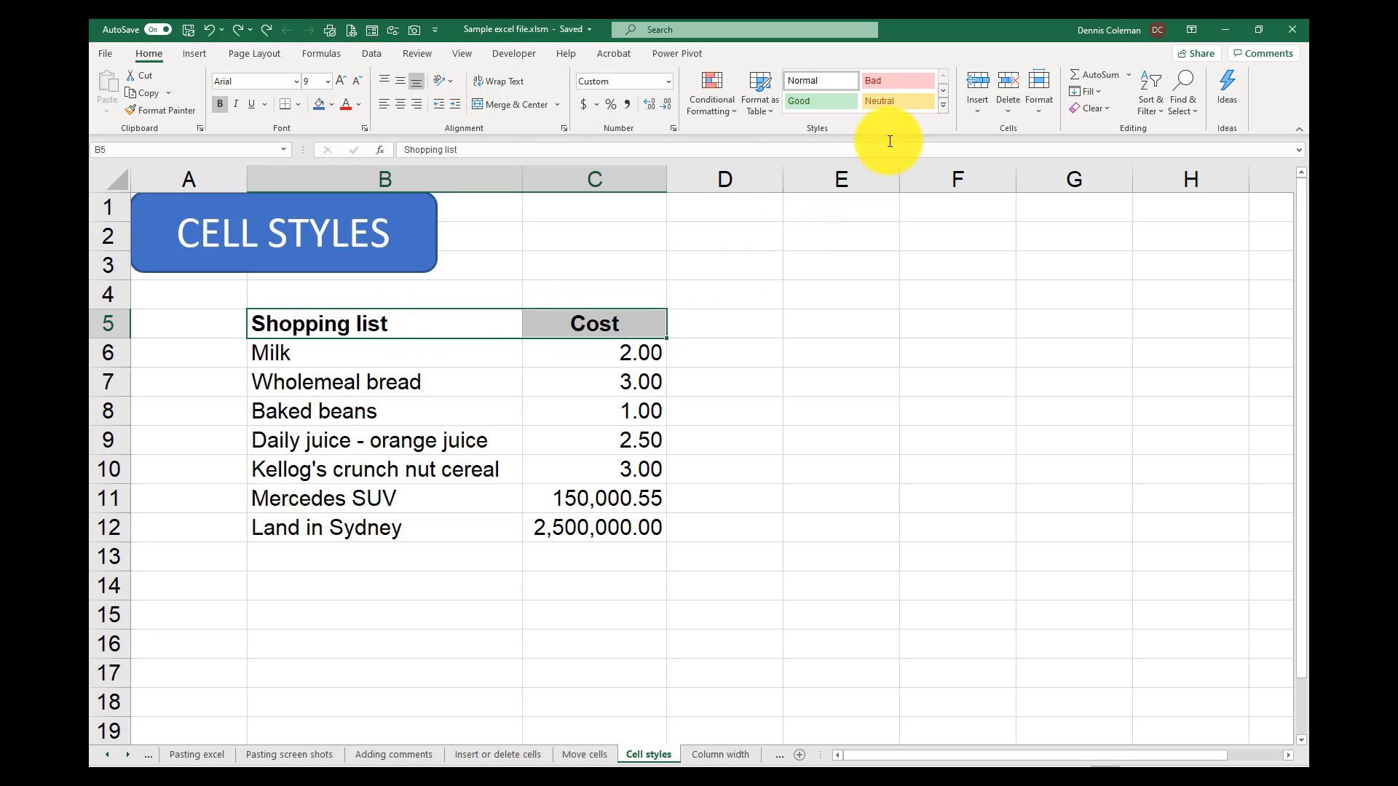
{"action": "left_click", "coordinate": [942, 104]}
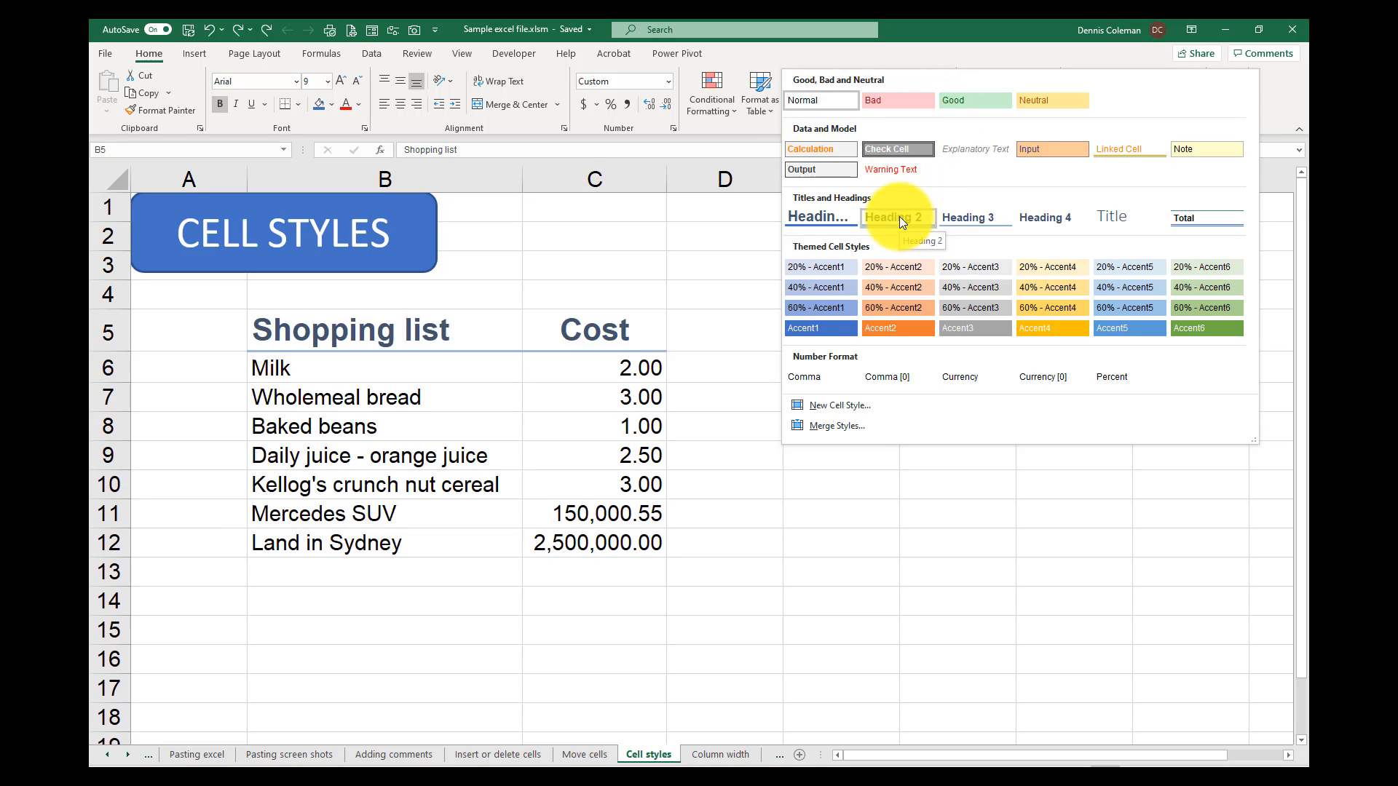
{"action": "left_click", "coordinate": [898, 217]}
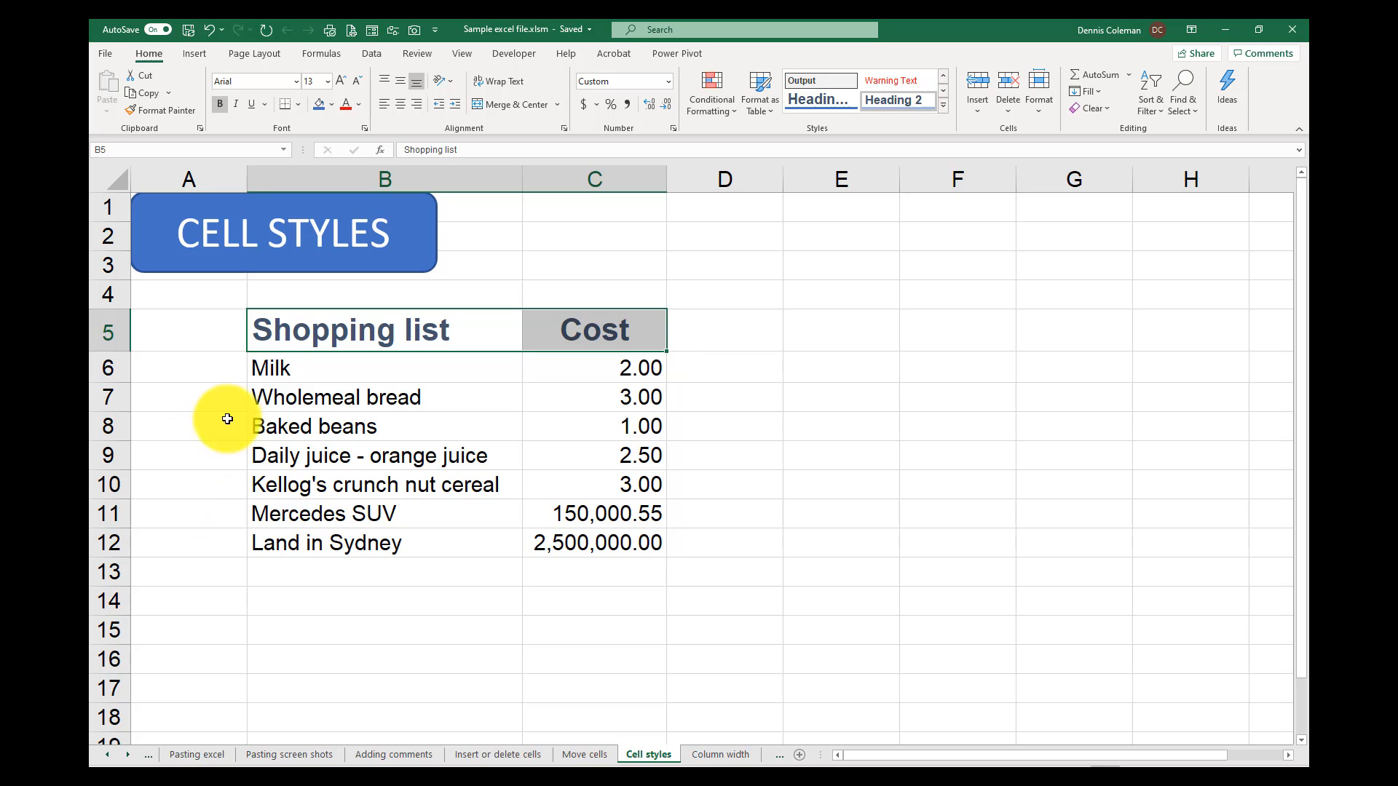
Apply the Explanatory Text cell style to the item names in B6:B12
{"action": "left_click_drag", "start_coordinate": [276, 368], "coordinate": [284, 539]}
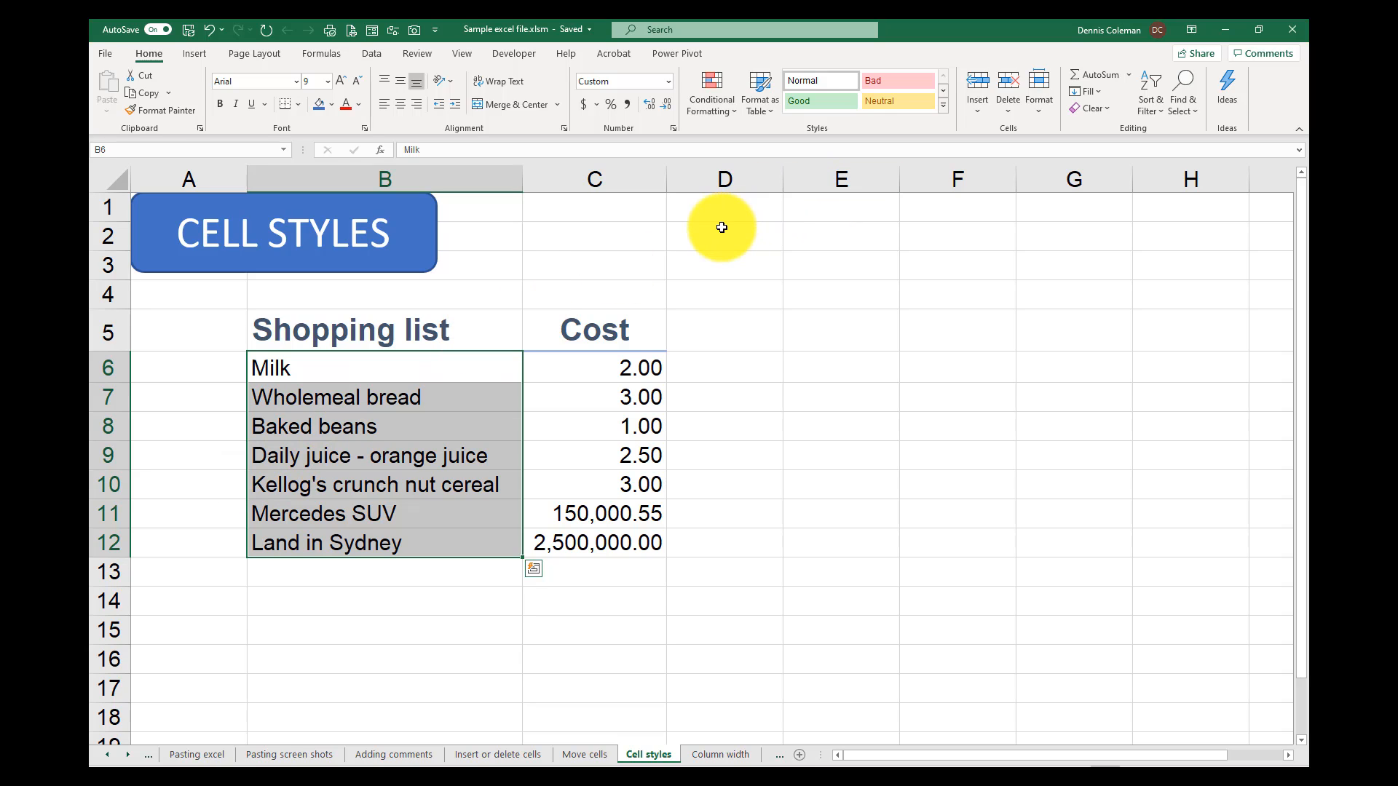
{"action": "left_click", "coordinate": [945, 107]}
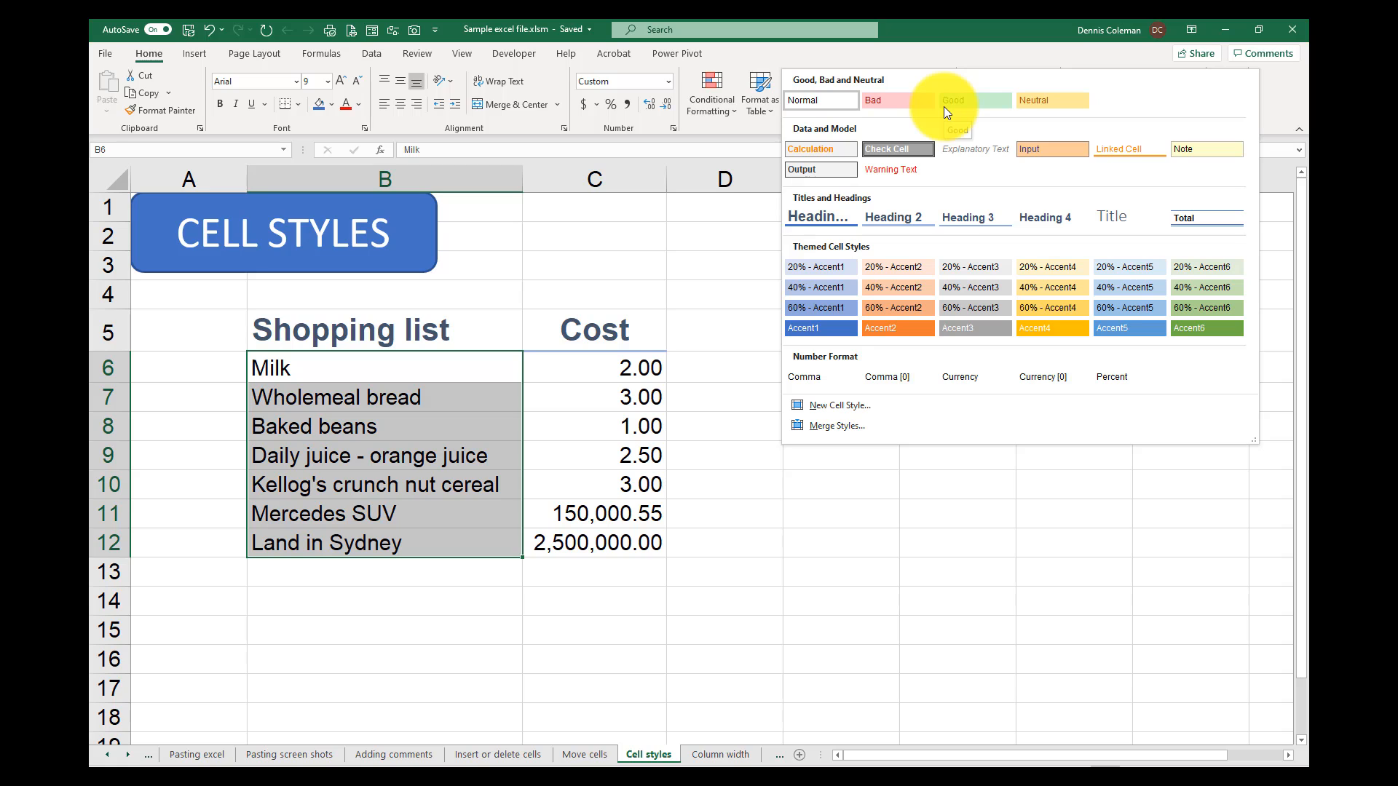
{"action": "left_click", "coordinate": [964, 147]}
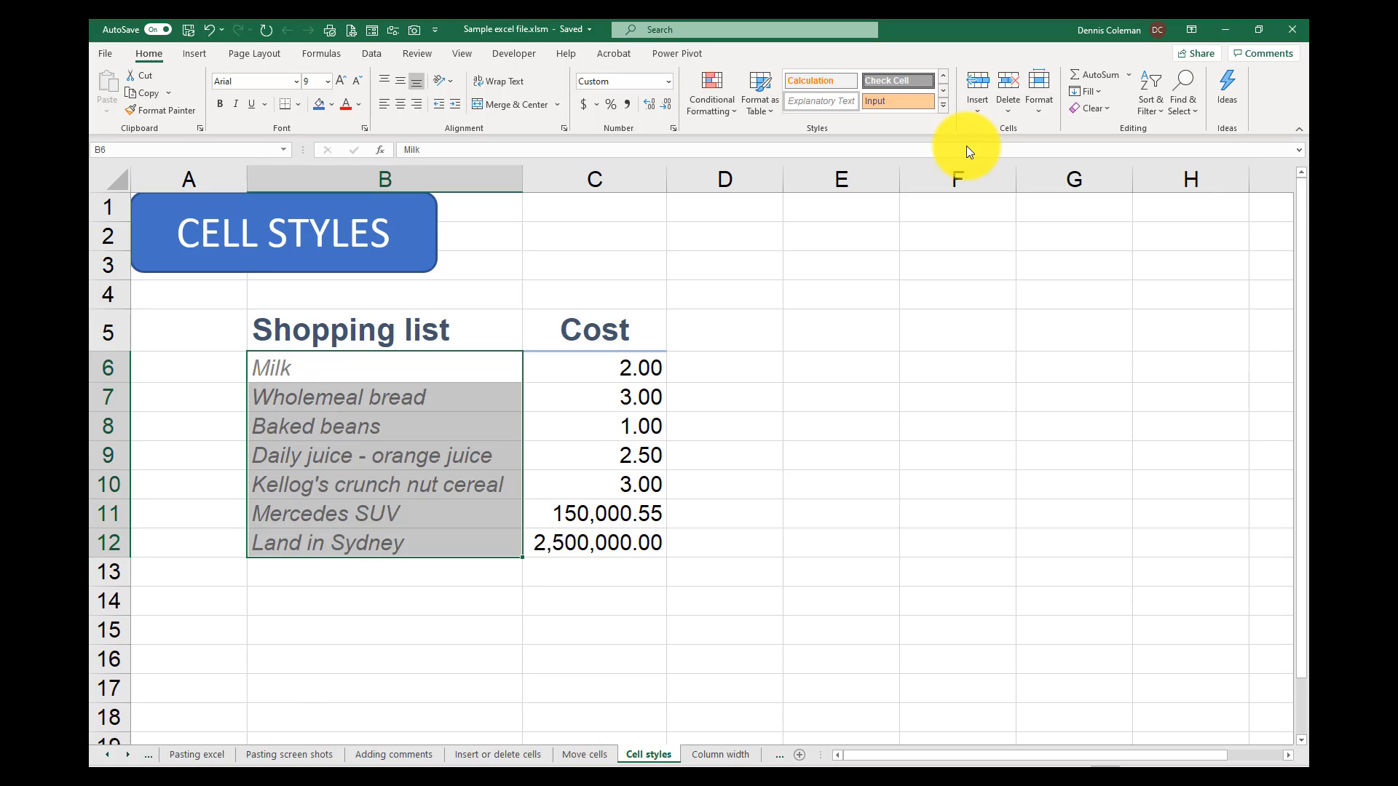
Apply the Currency cell style to the costs in C6:C12
{"action": "left_click_drag", "start_coordinate": [614, 367], "coordinate": [599, 538]}
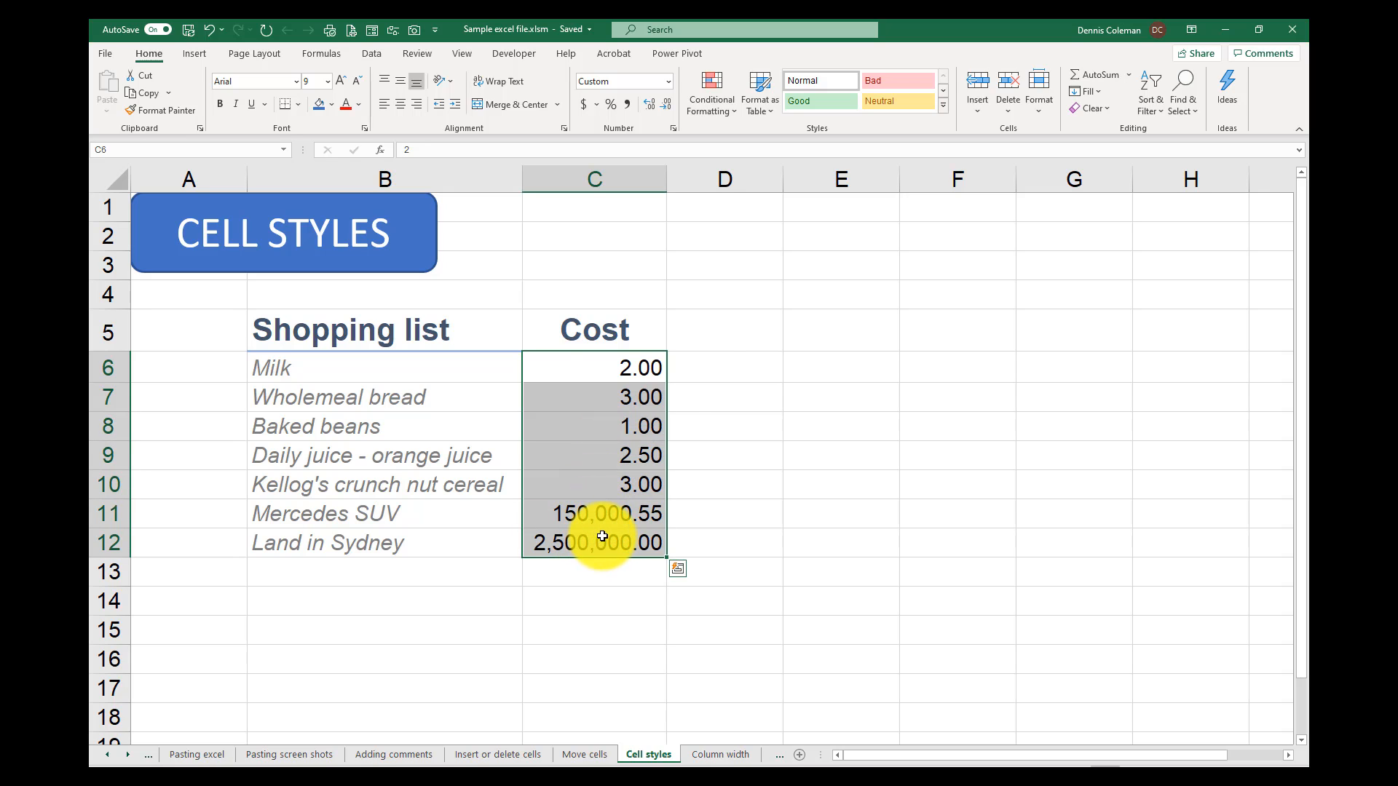
{"action": "left_click", "coordinate": [942, 105]}
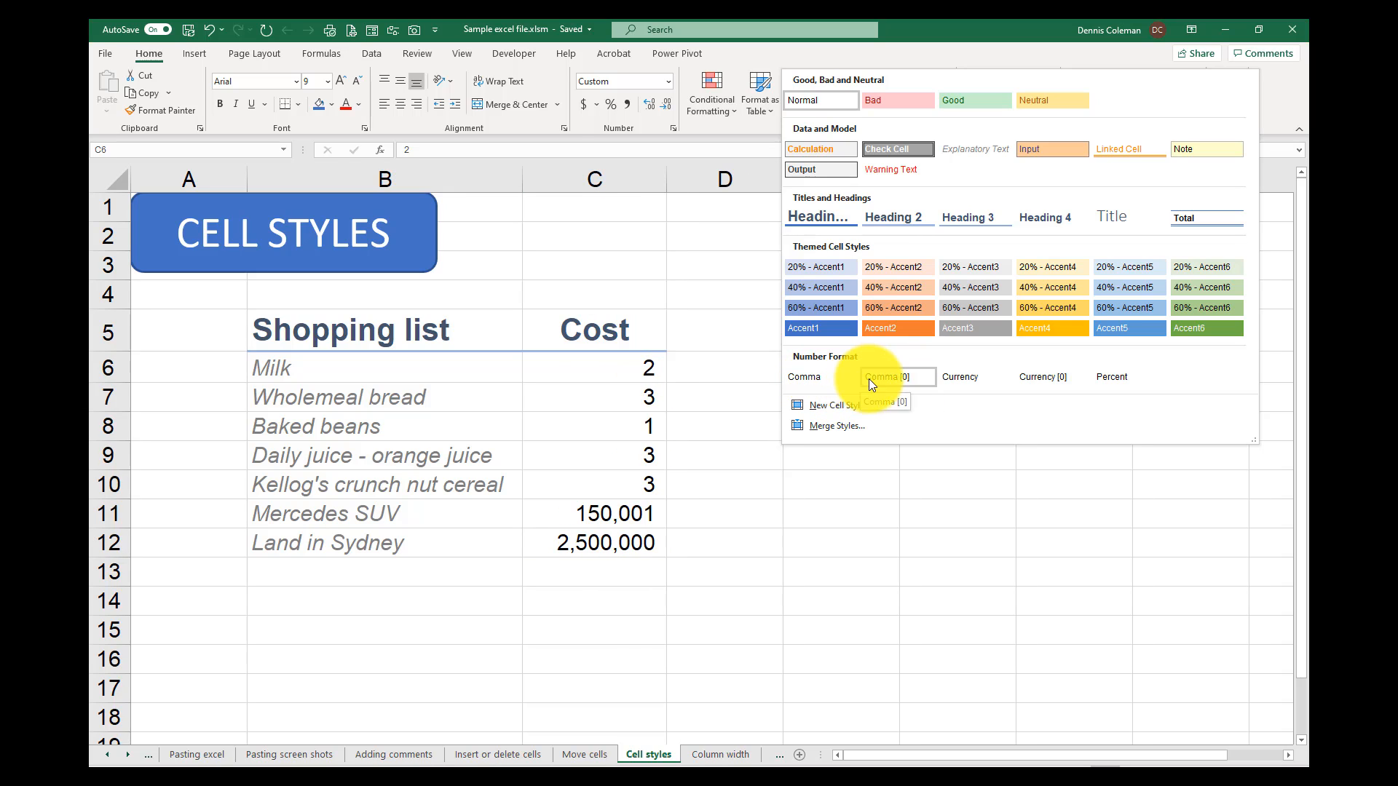
{"action": "left_click", "coordinate": [963, 378]}
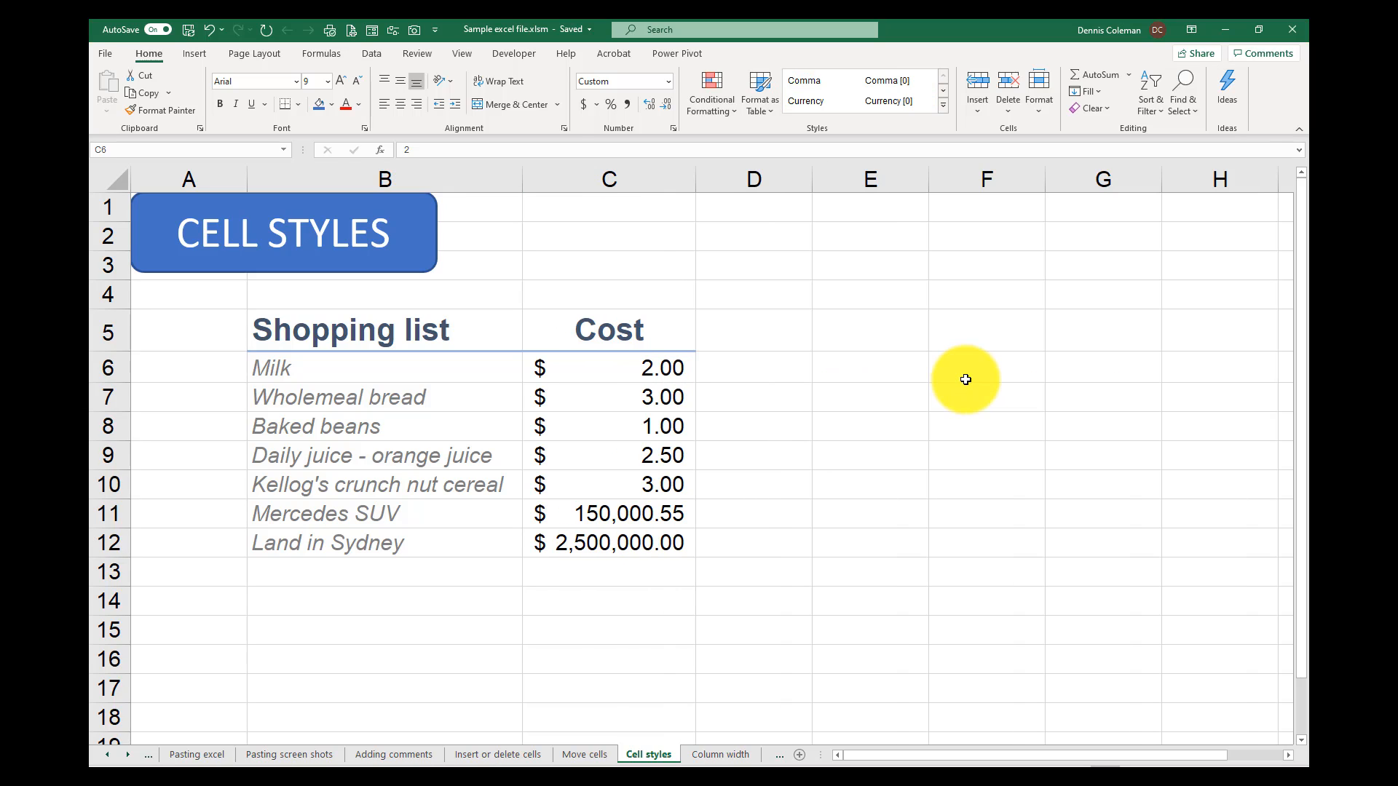
{"action": "left_click", "coordinate": [650, 332]}
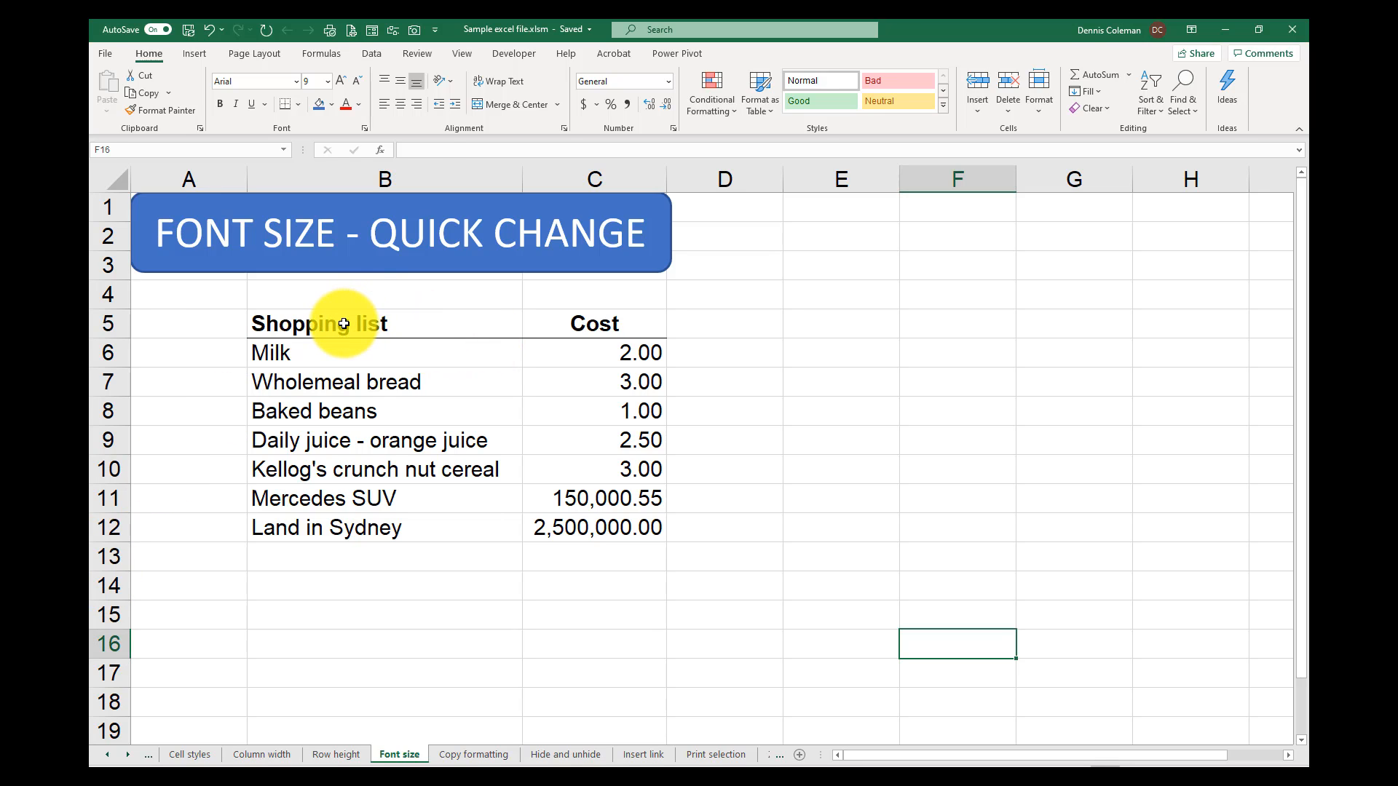
Increase the font size of the headings in B5:C5 on the Font size sheet step by step to 22
{"action": "left_click_drag", "start_coordinate": [370, 322], "coordinate": [554, 321]}
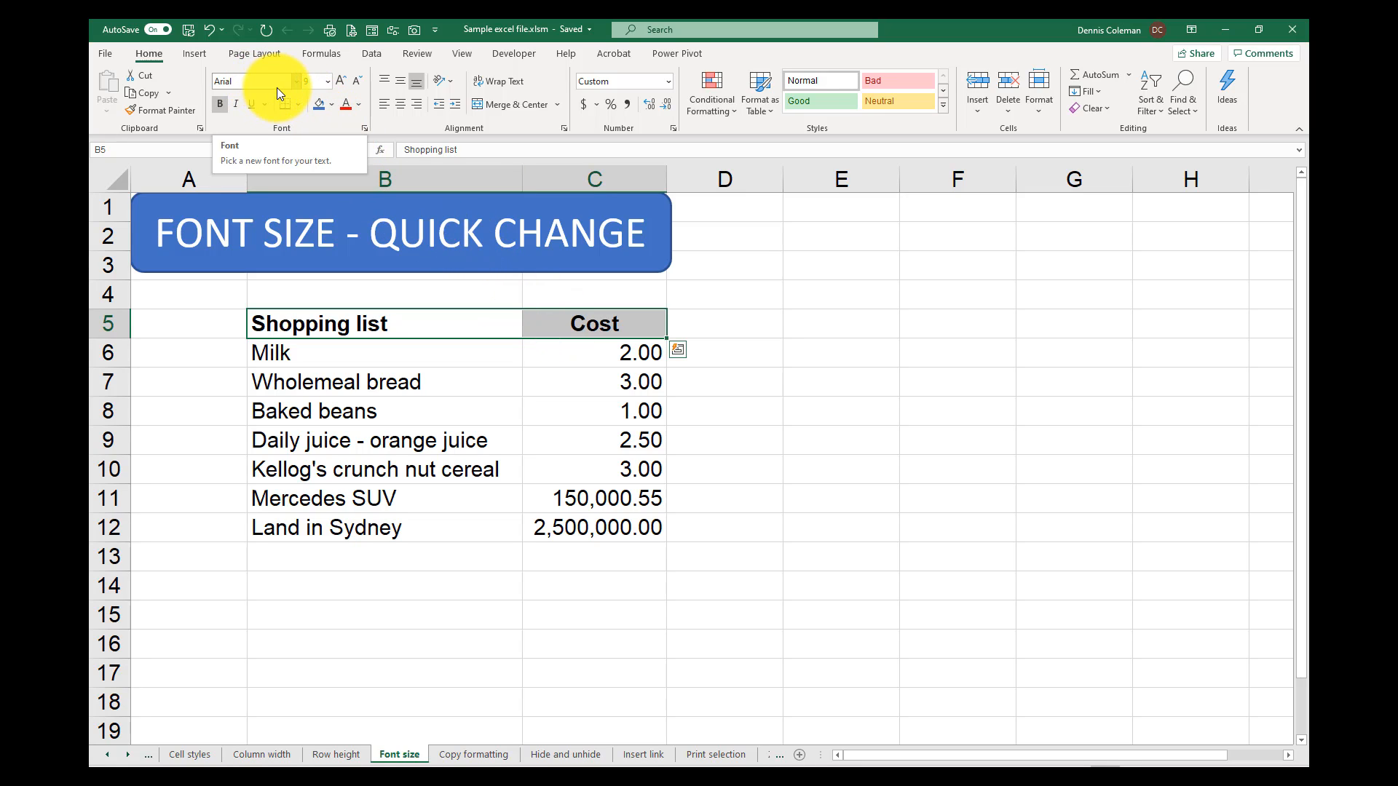
{"action": "left_click", "coordinate": [340, 81]}
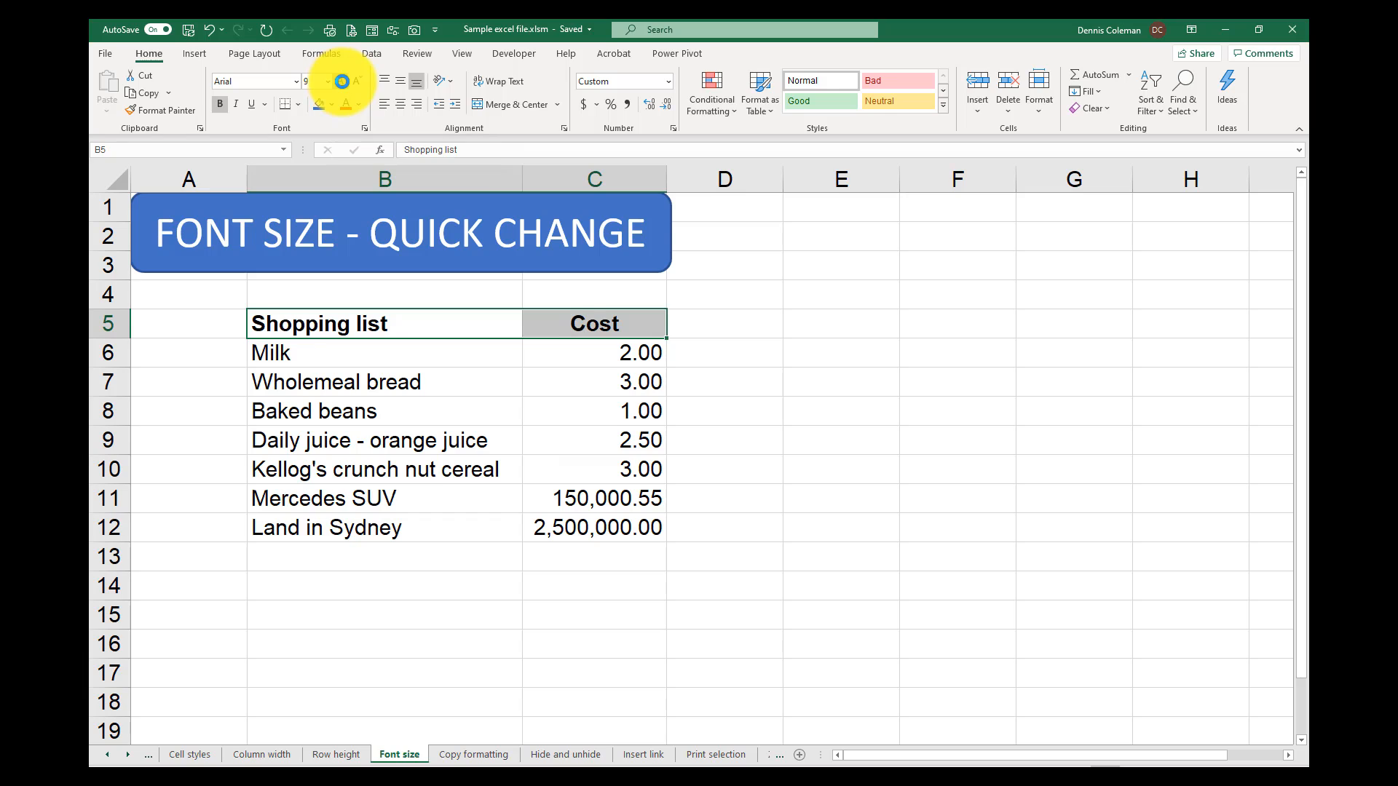
{"action": "left_click", "coordinate": [342, 85]}
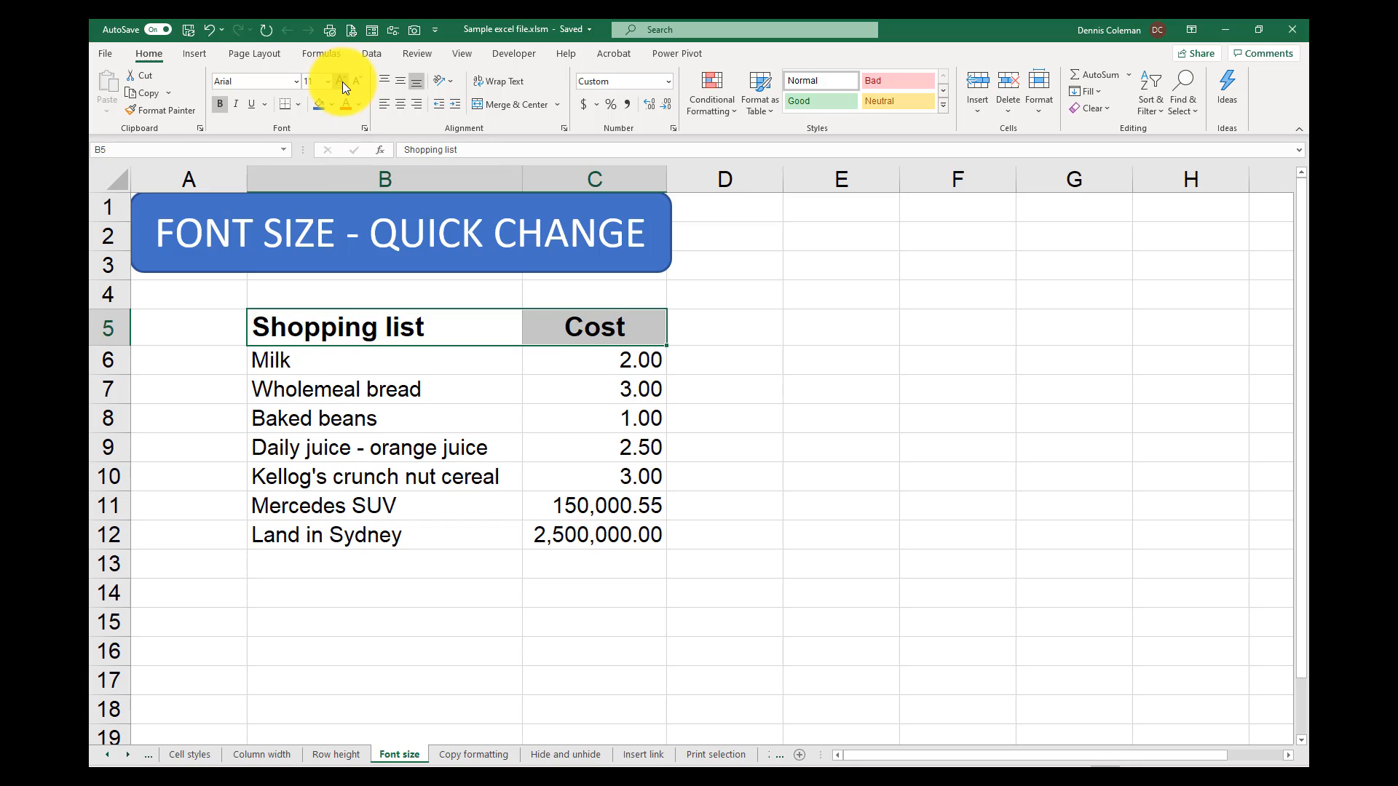
{"action": "left_click", "coordinate": [342, 81]}
{"action": "left_click", "coordinate": [342, 81]}
{"action": "left_click", "coordinate": [342, 81]}
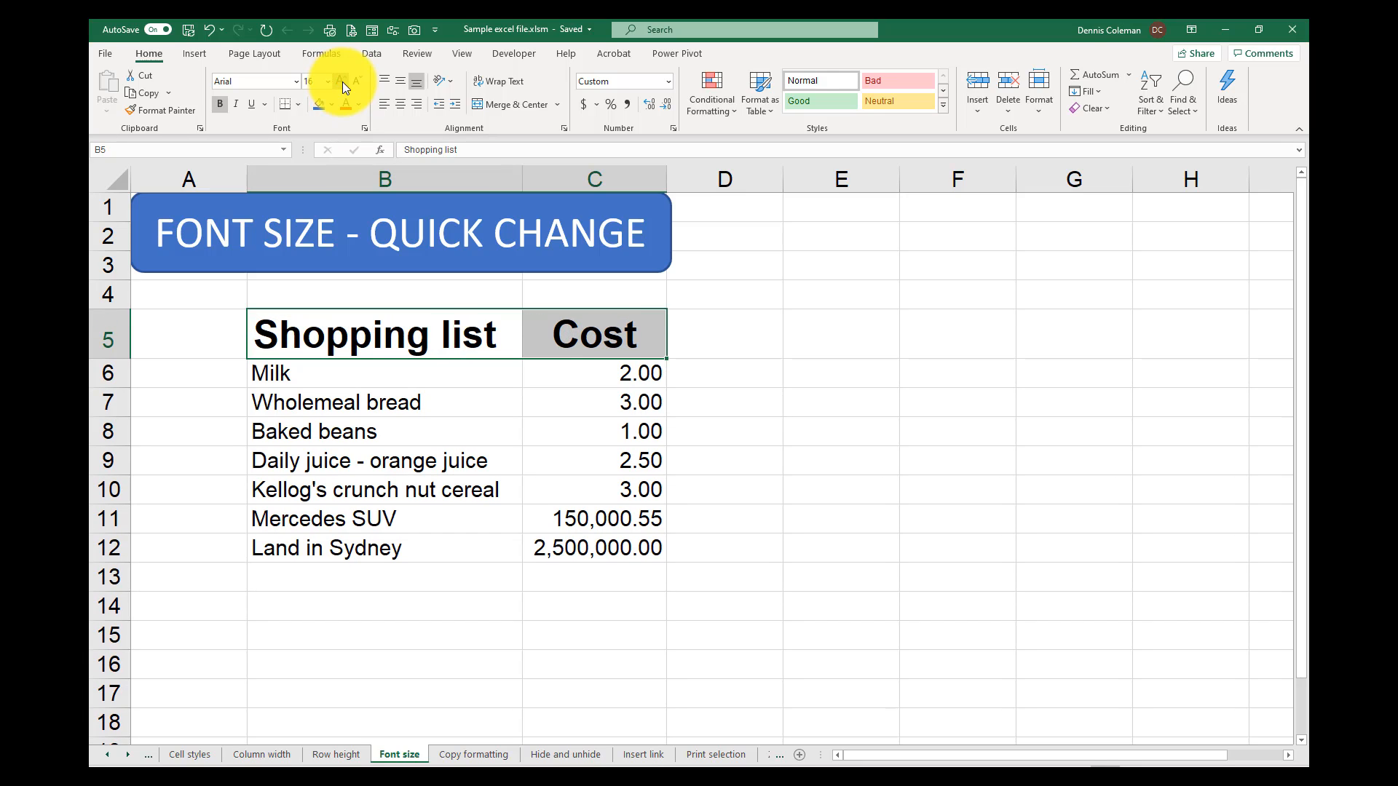
{"action": "left_click", "coordinate": [342, 82]}
{"action": "left_click", "coordinate": [342, 82]}
{"action": "left_click", "coordinate": [342, 82]}
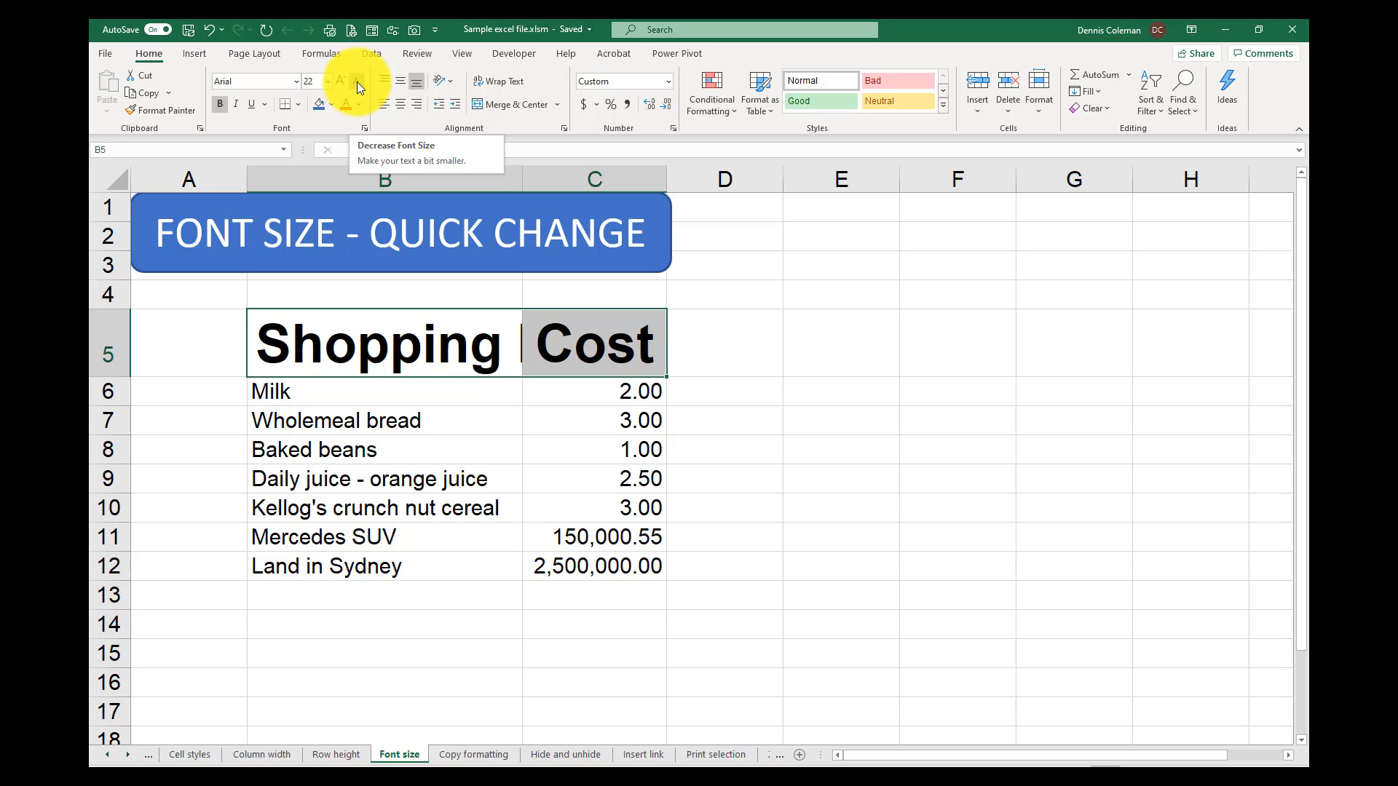
Decrease the font size of the Shopping list and Cost headings step by step to 8
{"action": "left_click", "coordinate": [357, 82]}
{"action": "left_click", "coordinate": [357, 81]}
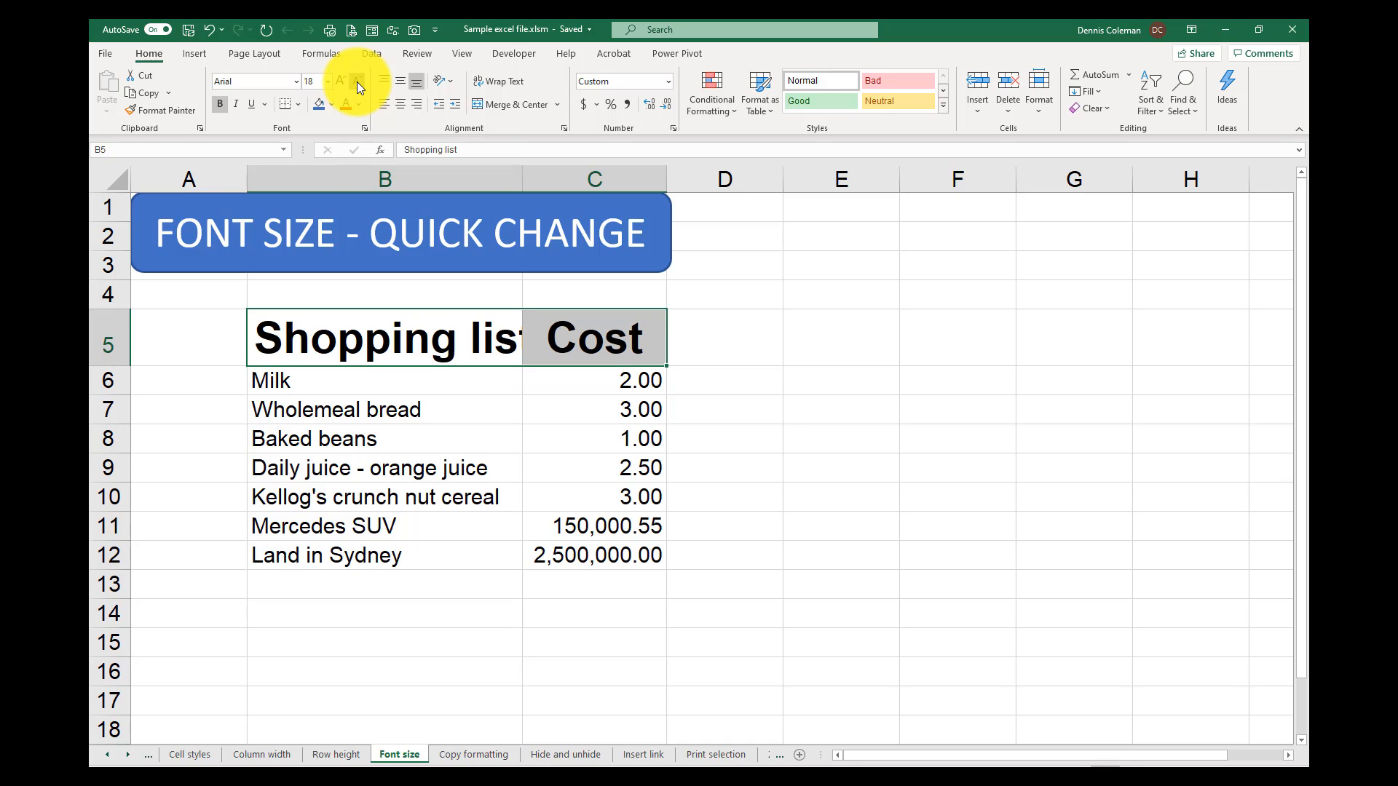
{"action": "left_click", "coordinate": [357, 81]}
{"action": "left_click", "coordinate": [357, 82]}
{"action": "left_click", "coordinate": [357, 82]}
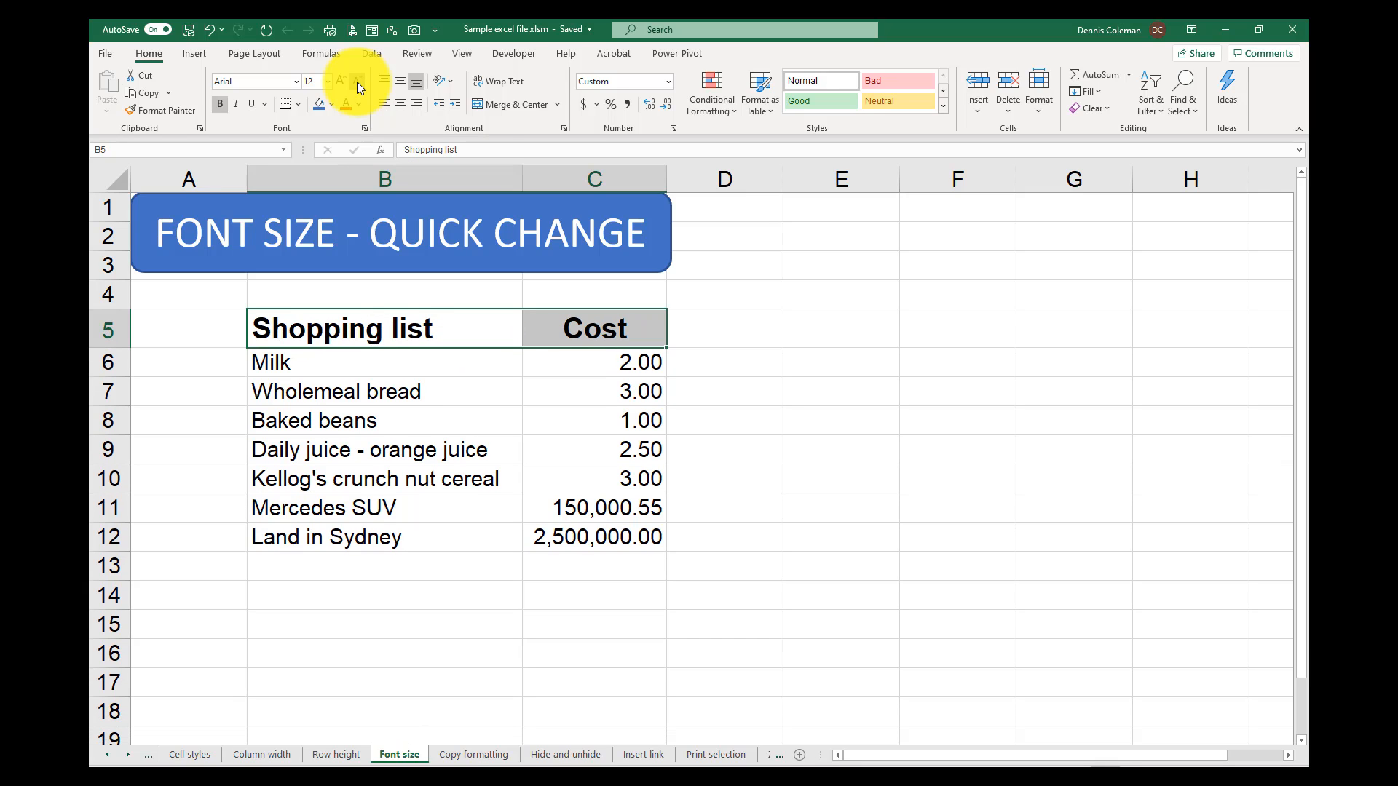
{"action": "left_click", "coordinate": [356, 82]}
{"action": "left_click", "coordinate": [356, 82]}
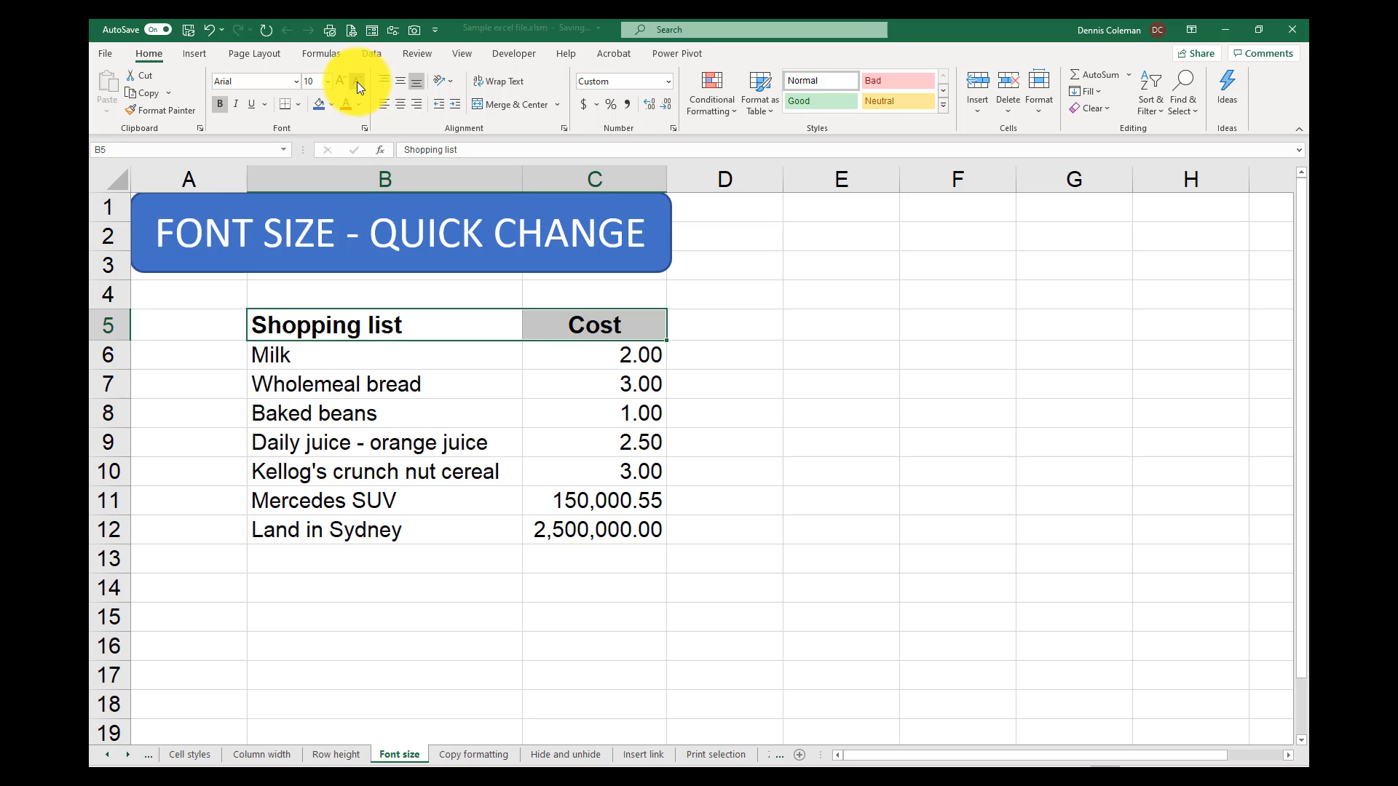
{"action": "left_click", "coordinate": [356, 82]}
{"action": "left_click", "coordinate": [357, 82]}
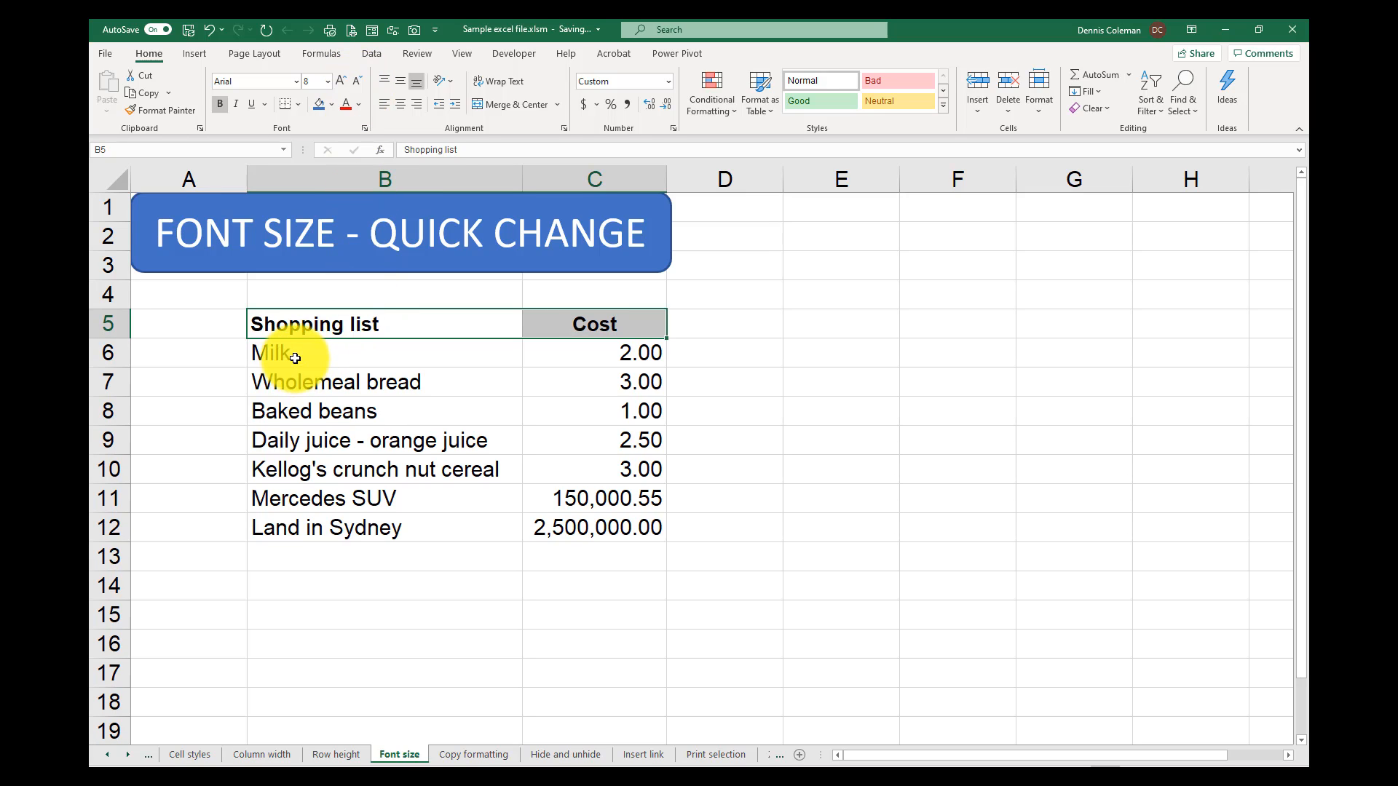
Shrink the item names in B6:B12 to font size 8 and enlarge them again to size 10
{"action": "left_click_drag", "start_coordinate": [368, 357], "coordinate": [313, 526]}
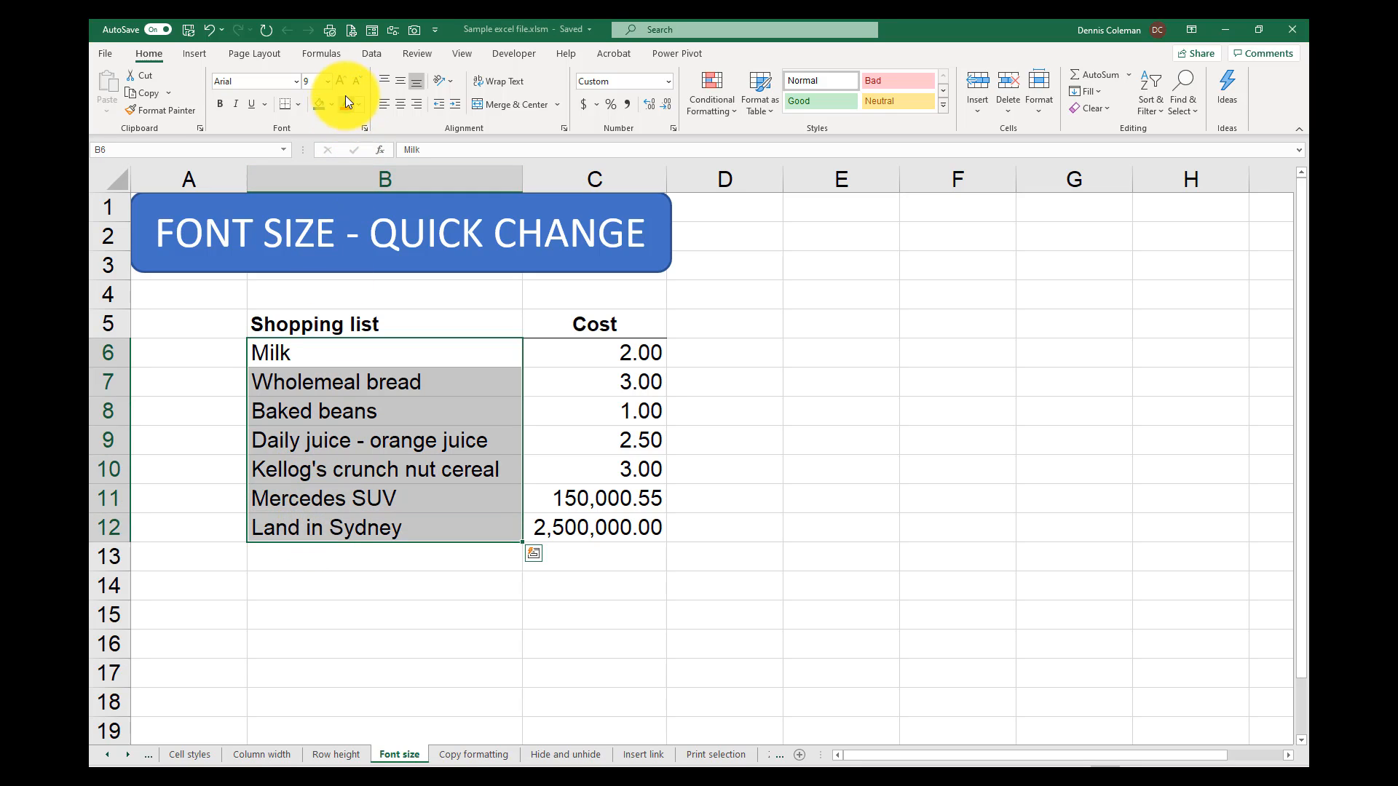
{"action": "left_click", "coordinate": [358, 82]}
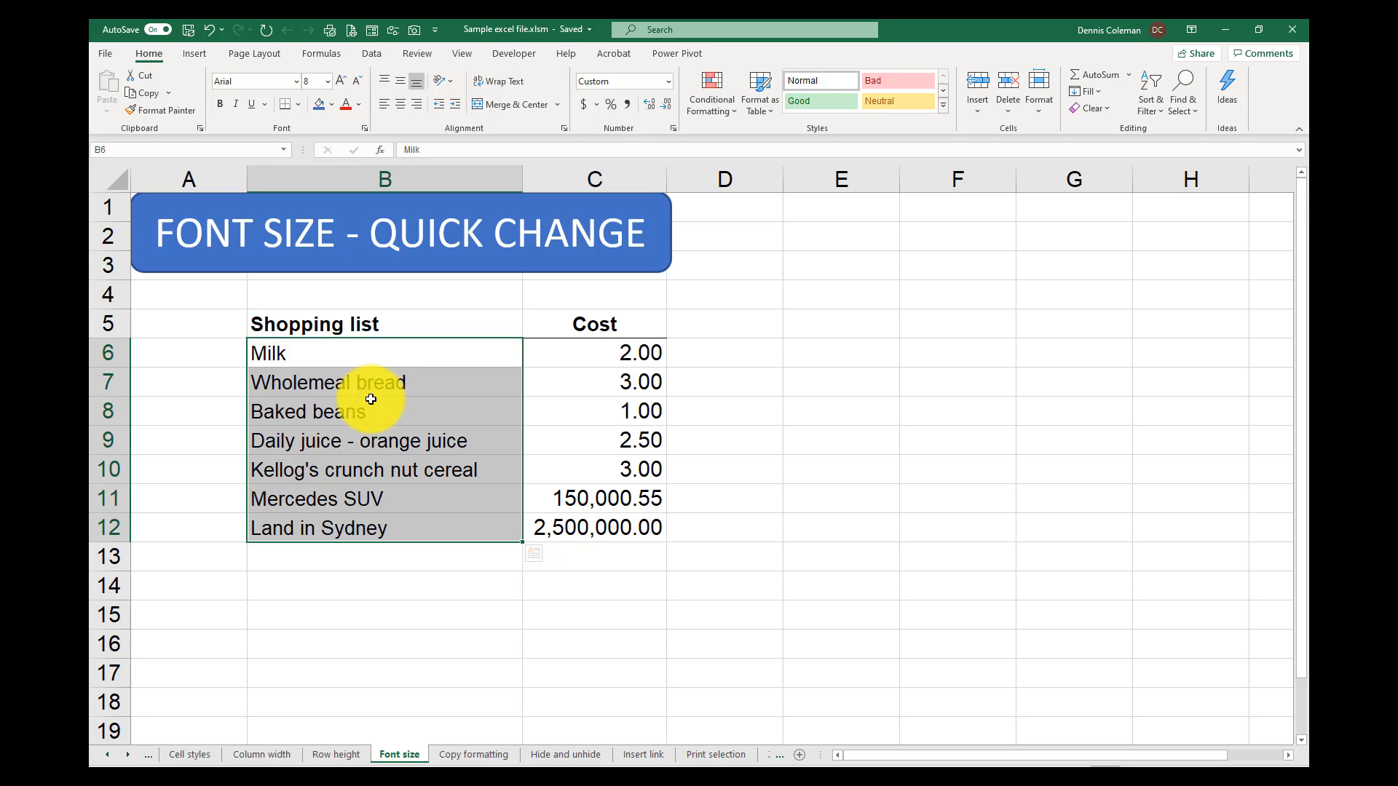
{"action": "left_click", "coordinate": [339, 81]}
{"action": "left_click", "coordinate": [340, 80]}
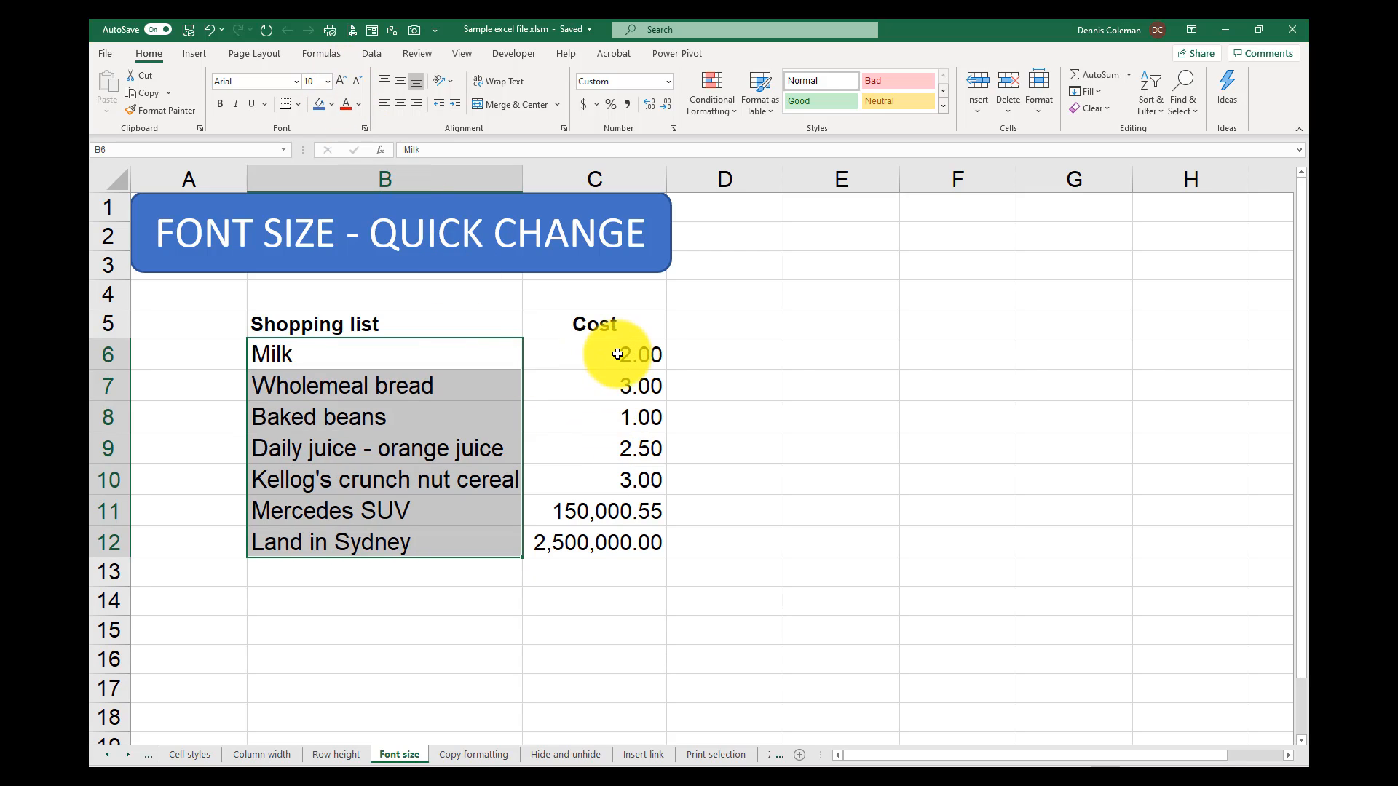
Increase the font size of the costs in C6:C12 step by step, through 12 and 14 to the next size up
{"action": "left_click_drag", "start_coordinate": [618, 354], "coordinate": [587, 542]}
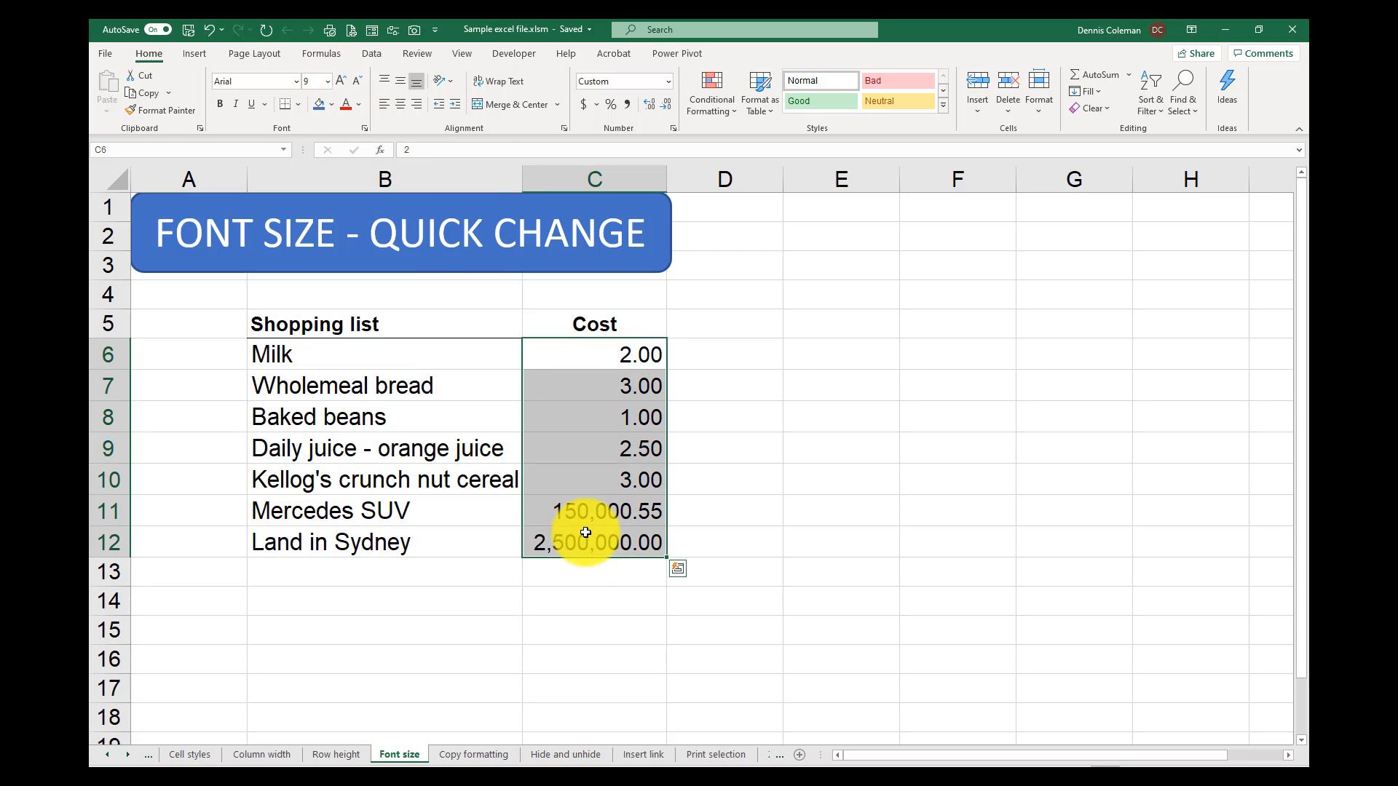
{"action": "left_click", "coordinate": [339, 81]}
{"action": "left_click", "coordinate": [340, 80]}
{"action": "left_click", "coordinate": [342, 81]}
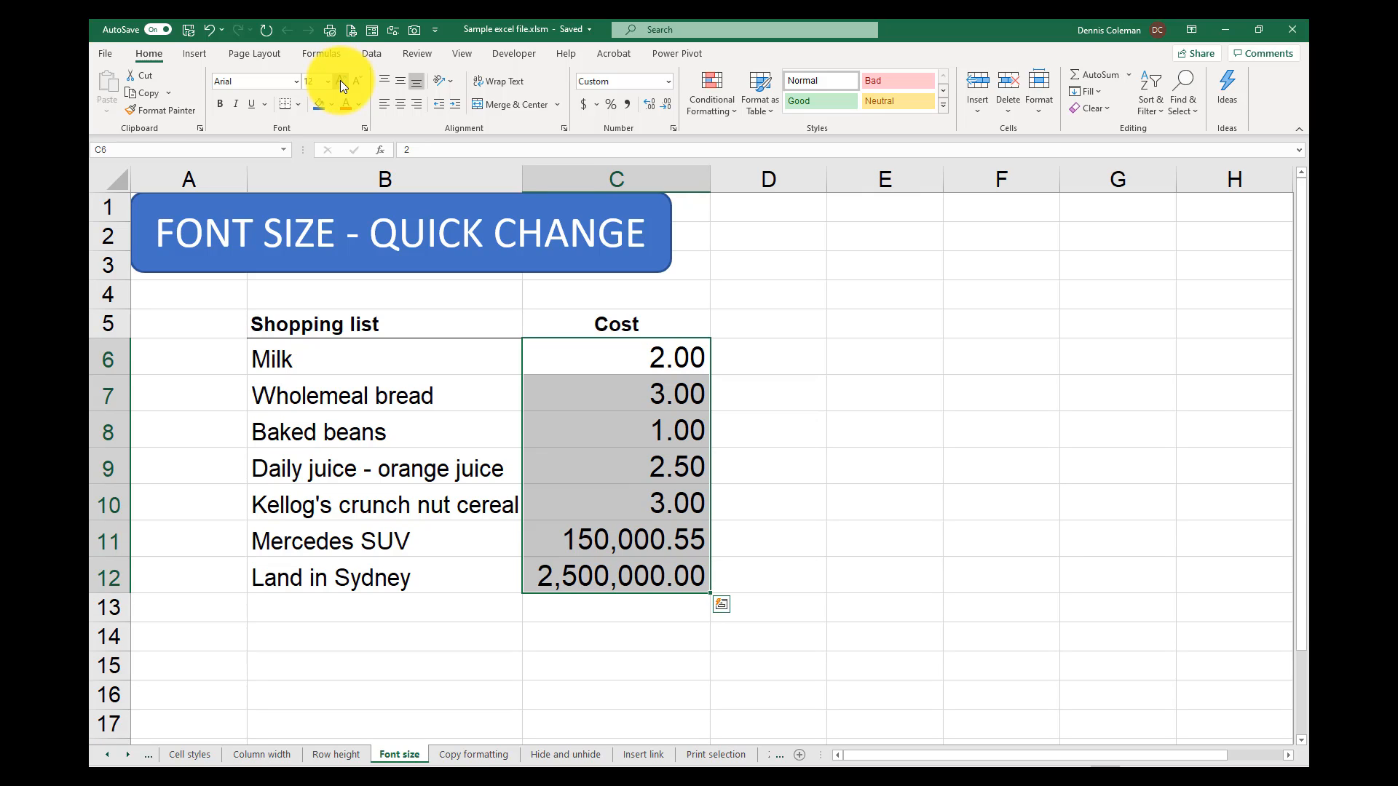
{"action": "left_click", "coordinate": [341, 81]}
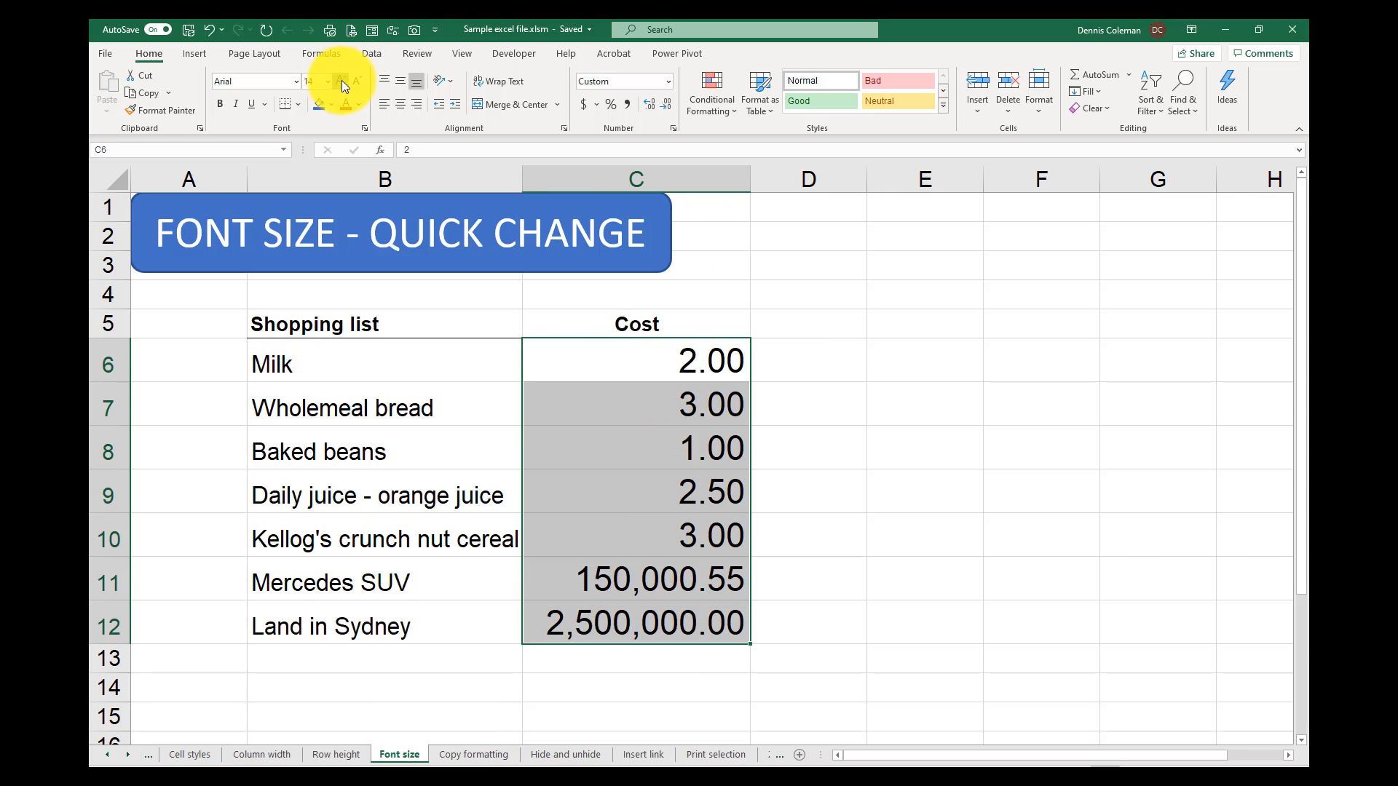
{"action": "left_click", "coordinate": [342, 80]}
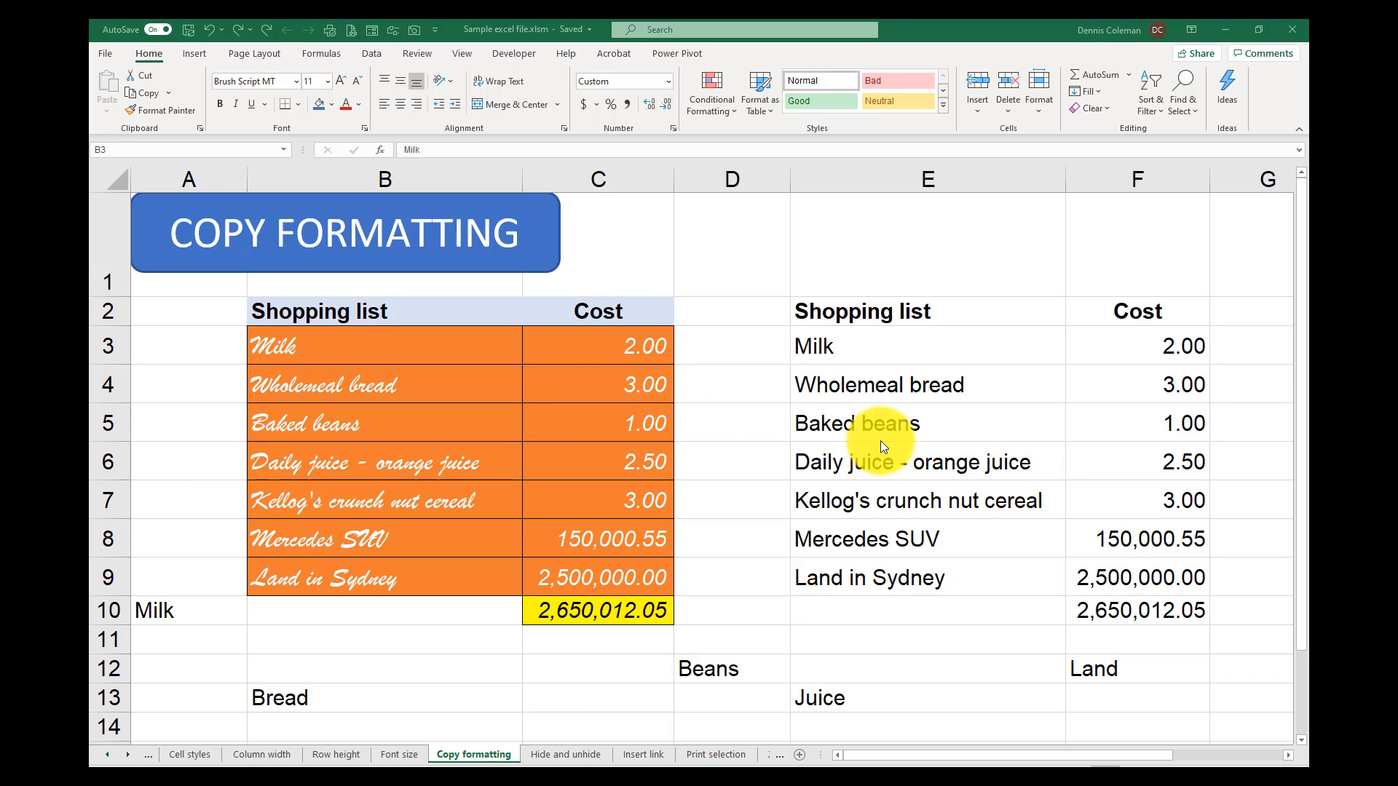
Copy the heading formatting of B2:C2 to E2:F2 on the Copy formatting sheet with Format Painter
{"action": "left_click", "coordinate": [385, 307]}
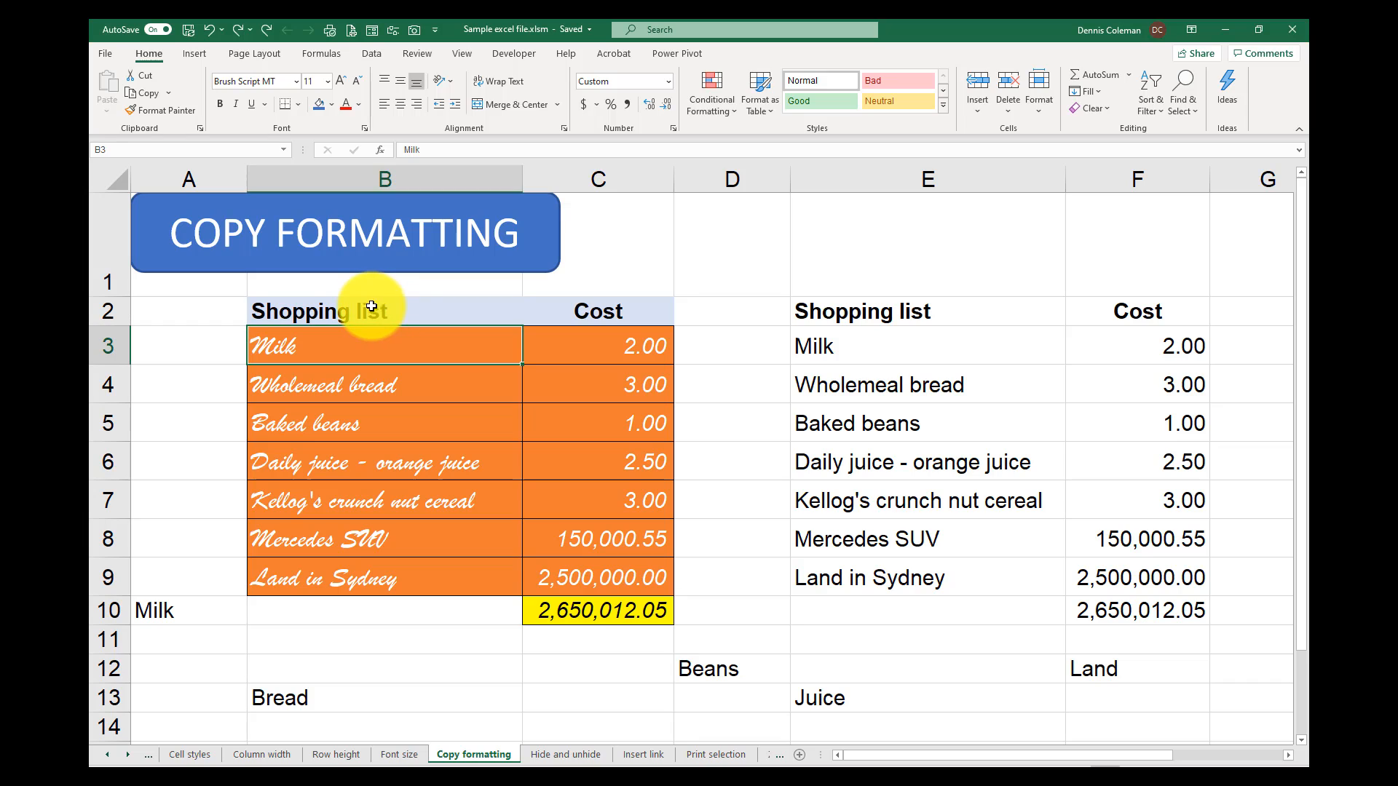
{"action": "left_click_drag", "start_coordinate": [380, 308], "coordinate": [577, 308]}
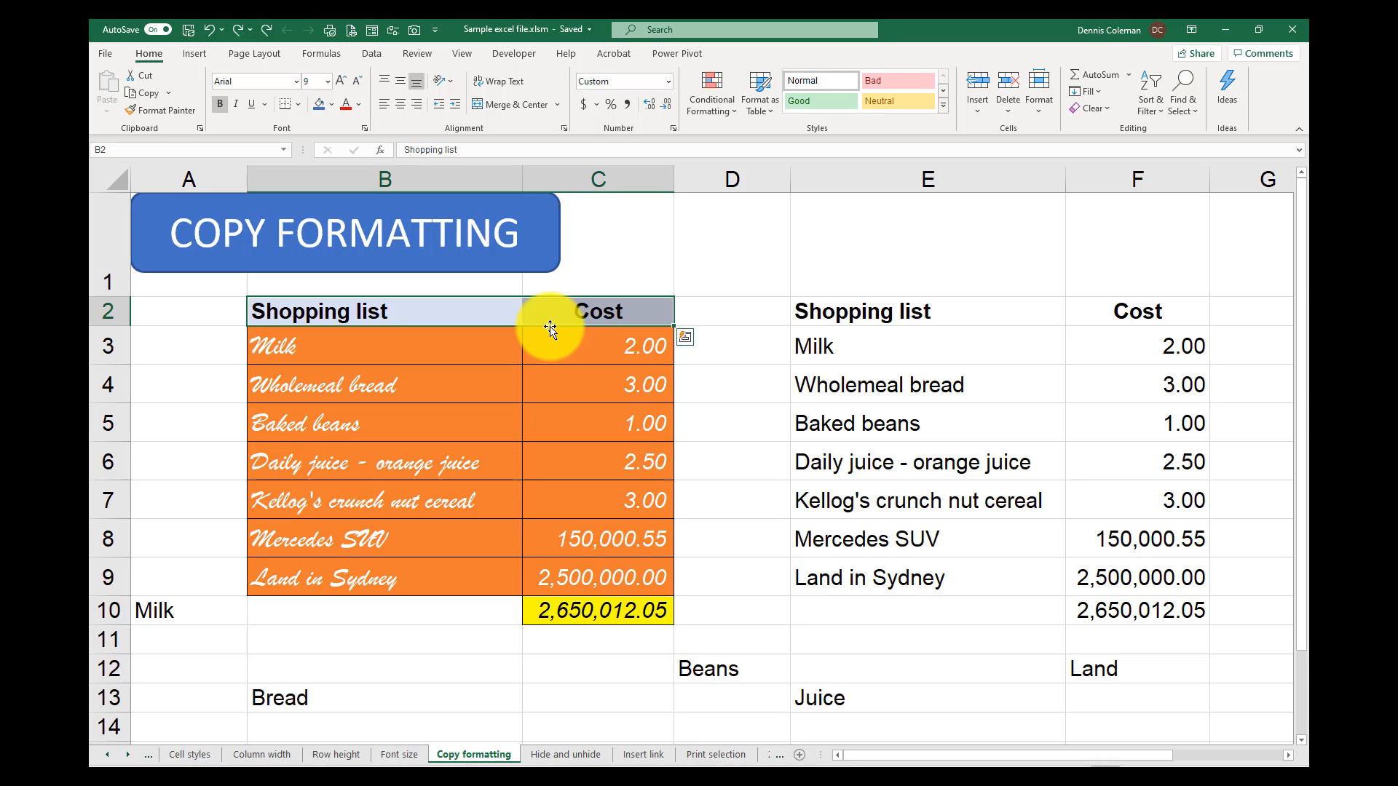
{"action": "left_click", "coordinate": [154, 109]}
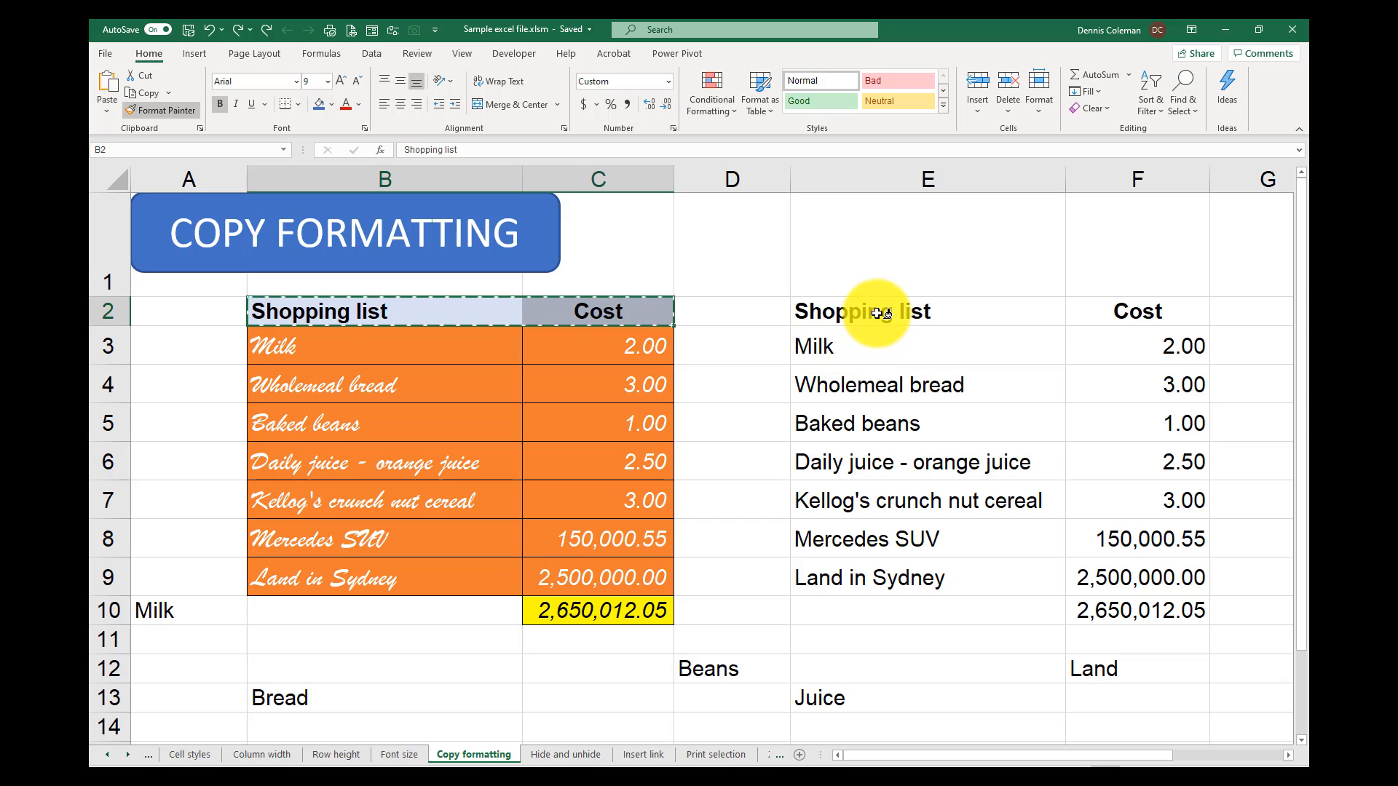
{"action": "left_click_drag", "start_coordinate": [877, 313], "coordinate": [1096, 313]}
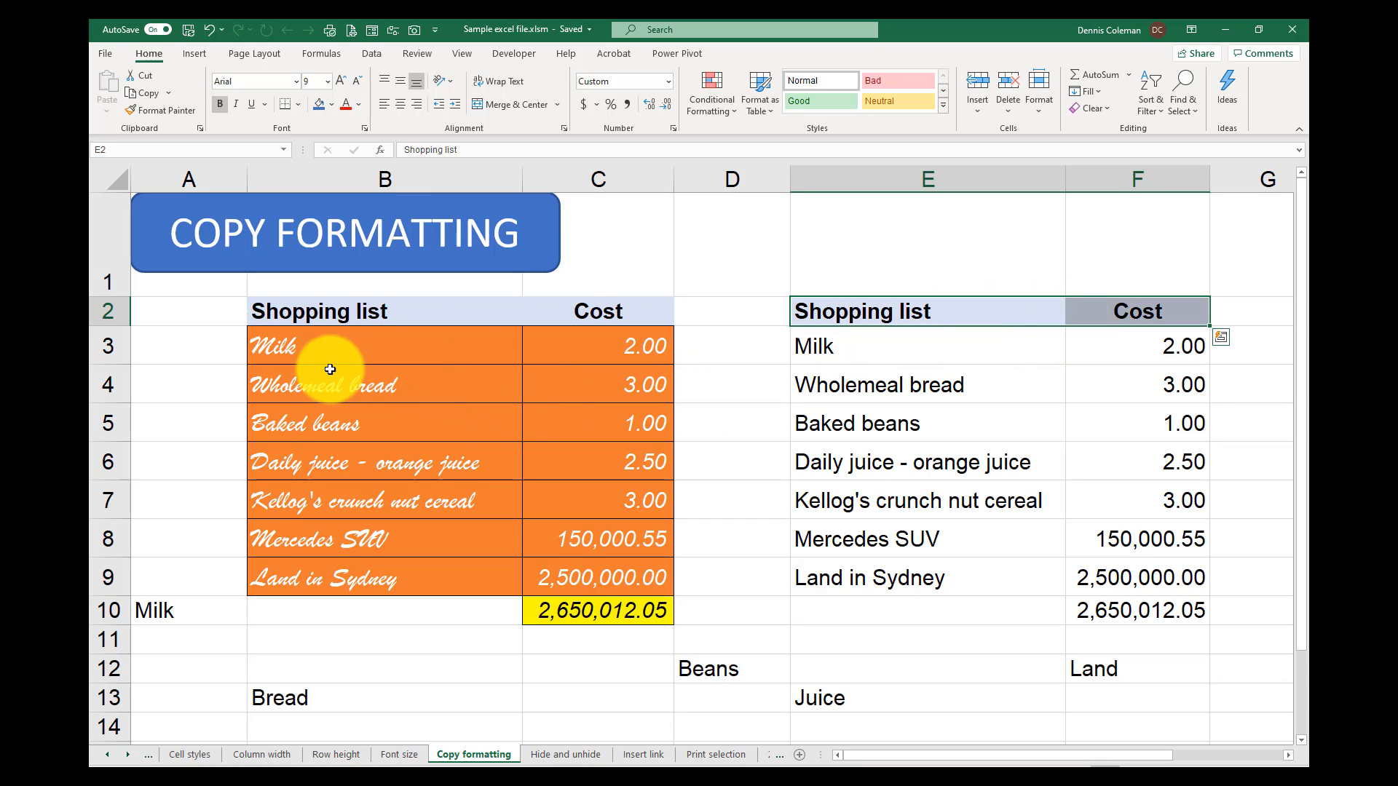
Copy the formatting of the items, costs and total in B3:C10 to E3:F10 with Format Painter
{"action": "left_click", "coordinate": [292, 346]}
{"action": "mouse_move", "coordinate": [292, 346]}
{"action": "left_mouse_down"}
{"action": "mouse_move", "coordinate": [568, 350]}
{"action": "mouse_move", "coordinate": [602, 368]}
{"action": "mouse_move", "coordinate": [600, 608]}
{"action": "left_mouse_up"}
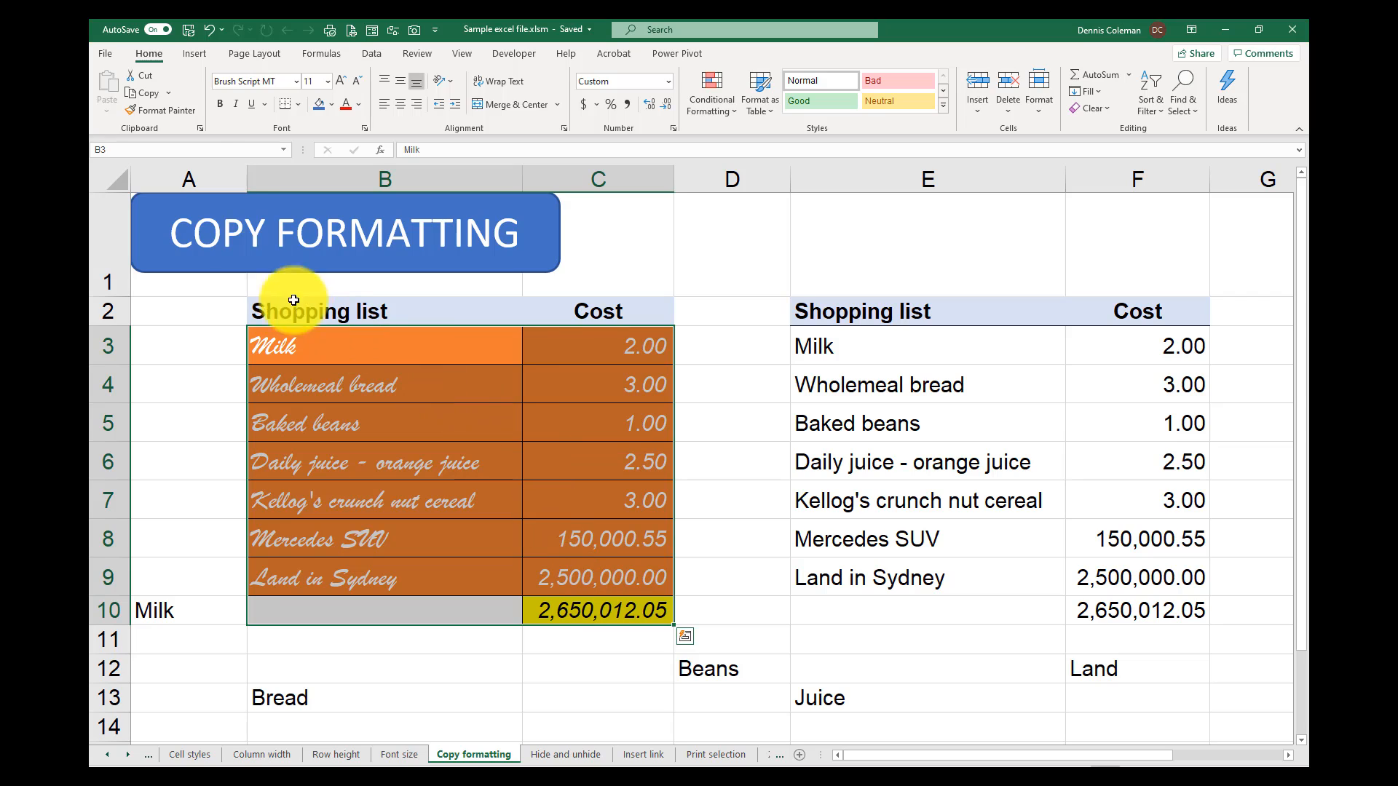
{"action": "left_click", "coordinate": [163, 111]}
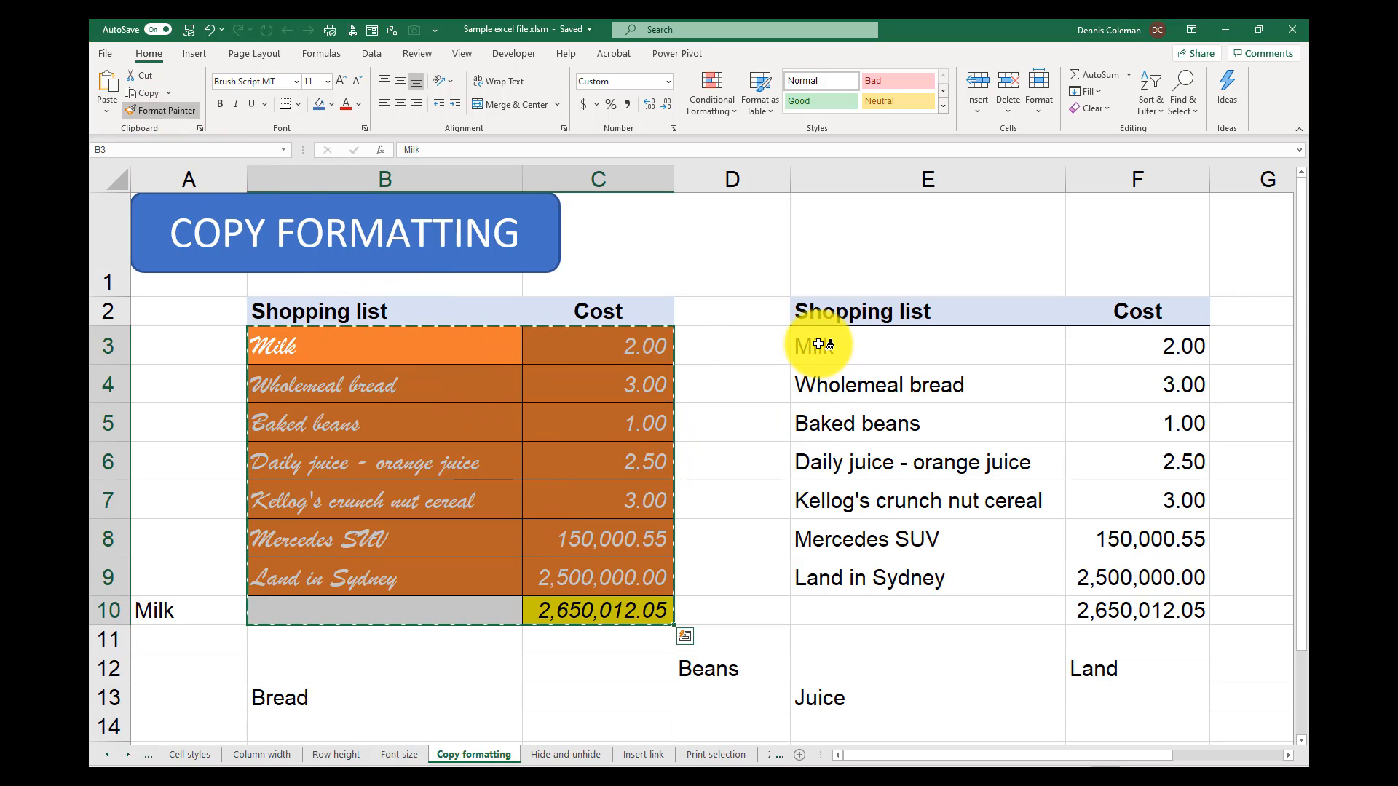
{"action": "mouse_move", "coordinate": [818, 344]}
{"action": "left_mouse_down"}
{"action": "mouse_move", "coordinate": [986, 362]}
{"action": "mouse_move", "coordinate": [1104, 456]}
{"action": "mouse_move", "coordinate": [1114, 548]}
{"action": "mouse_move", "coordinate": [1135, 575]}
{"action": "mouse_move", "coordinate": [1106, 615]}
{"action": "left_mouse_up"}
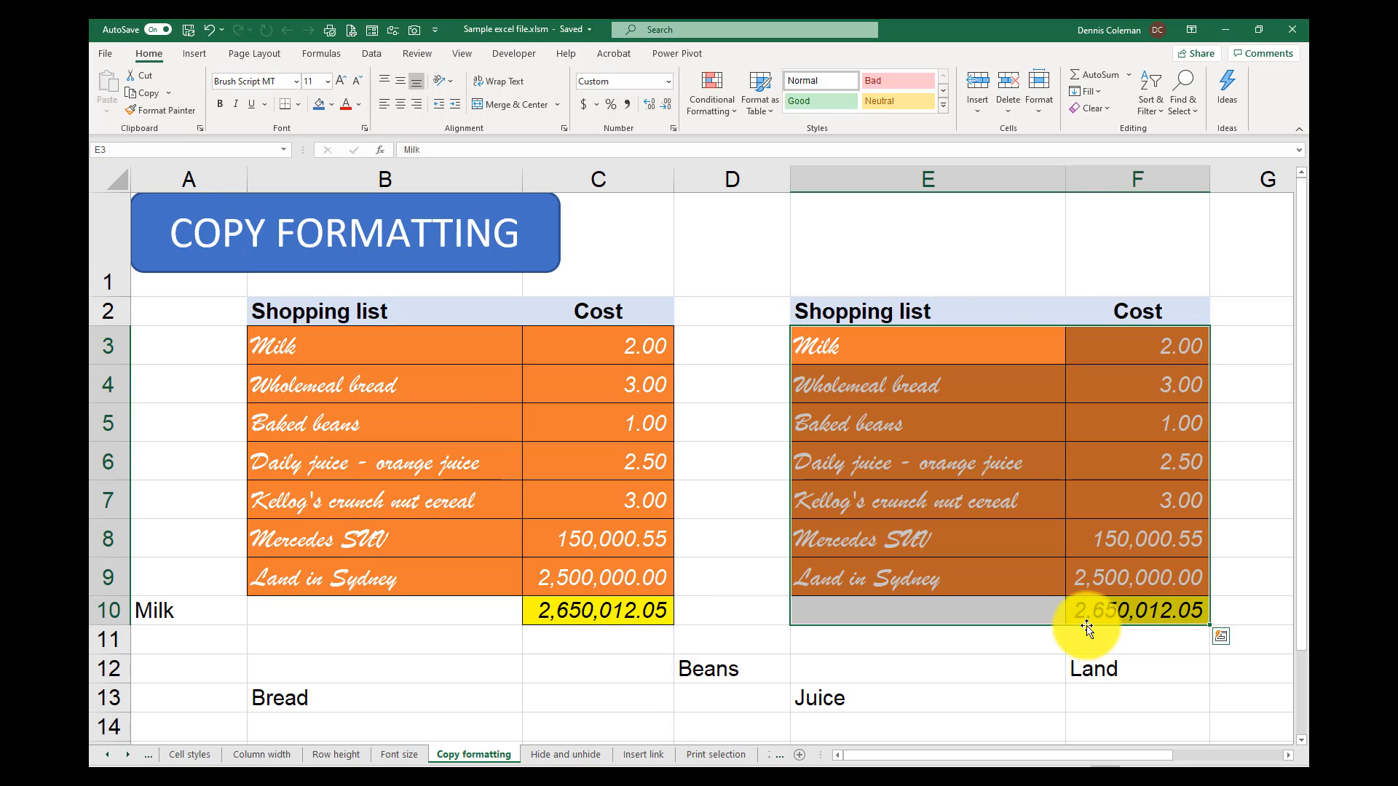
Copy the formatting of Wholemeal bread in B4 to the loose cells A10, B13, D12, E13 and F12 with Format Painter
{"action": "left_click", "coordinate": [311, 380]}
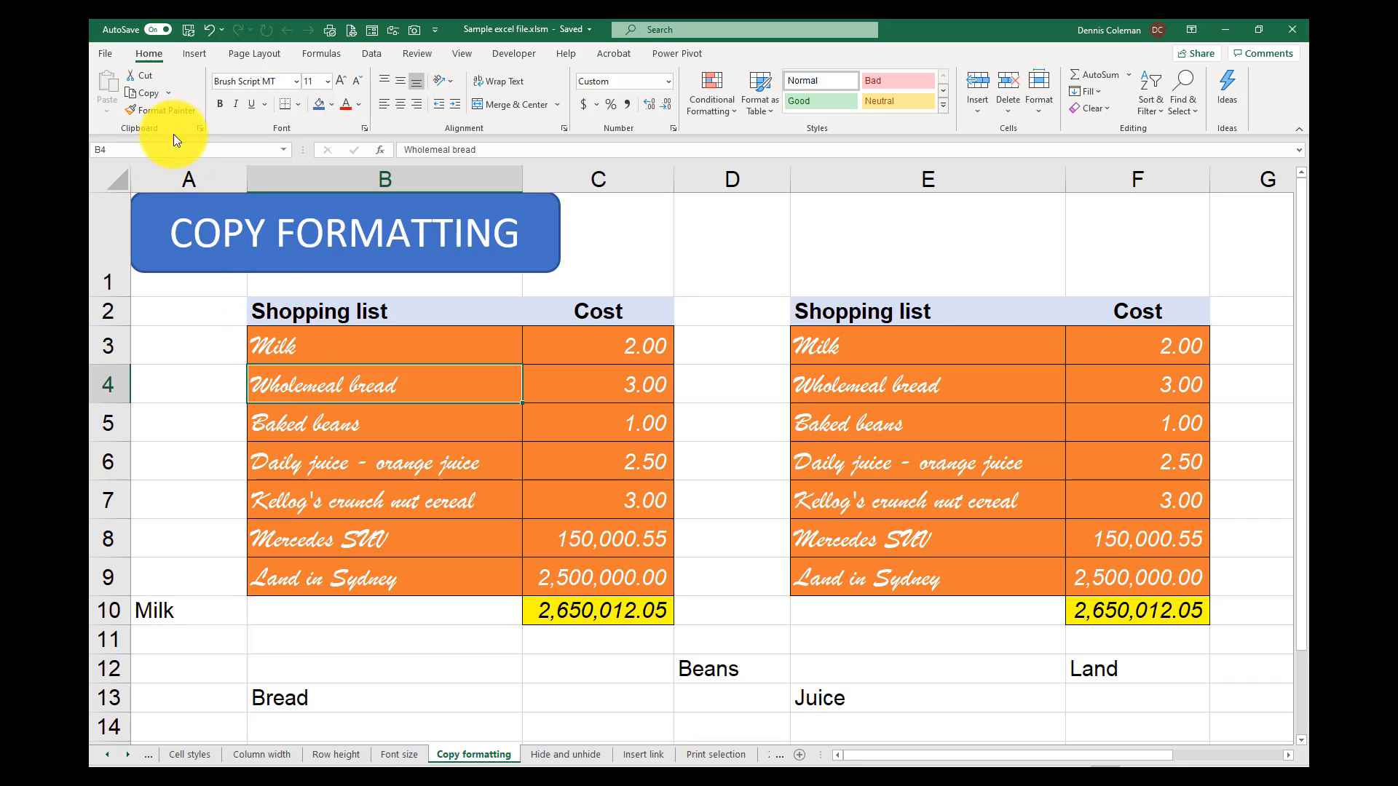
{"action": "left_click", "coordinate": [171, 107]}
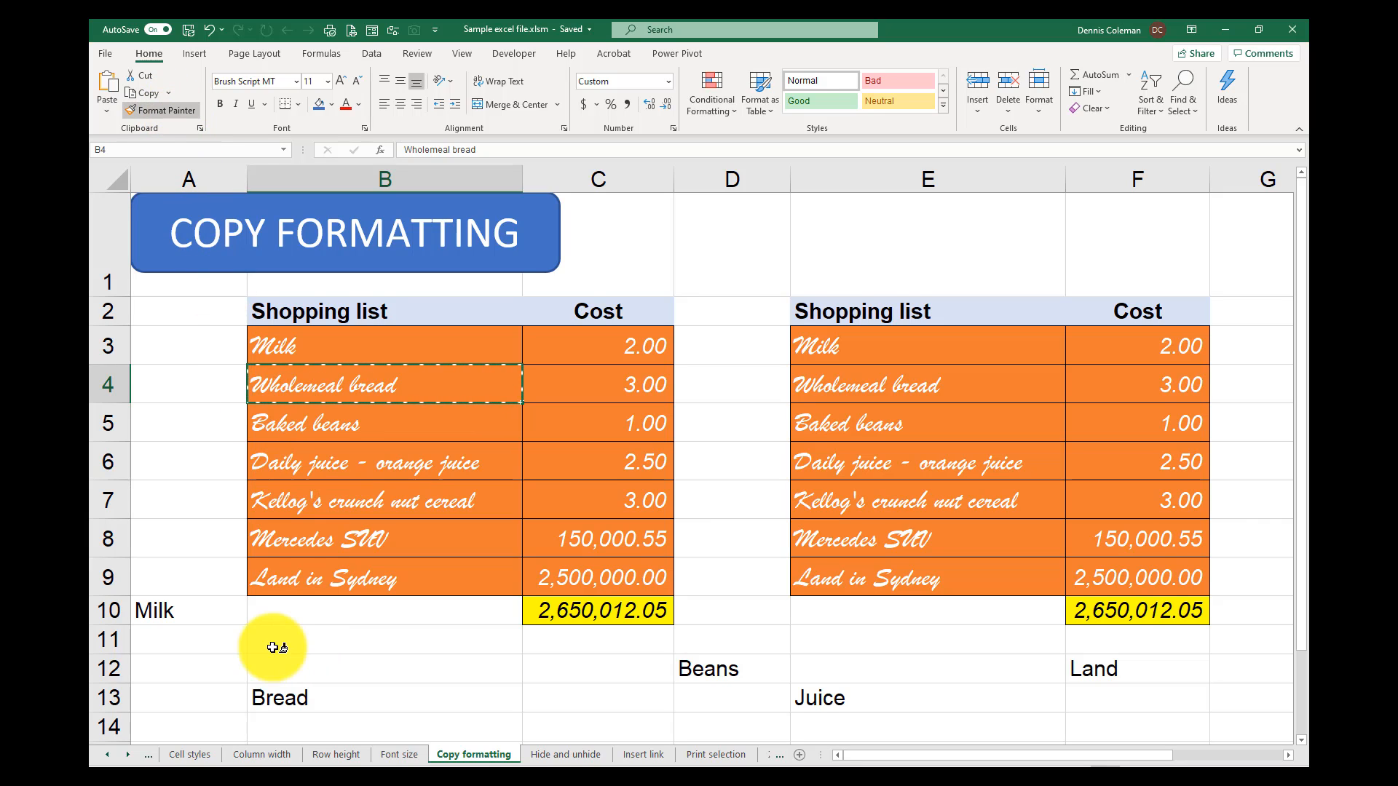
{"action": "left_click", "coordinate": [172, 612]}
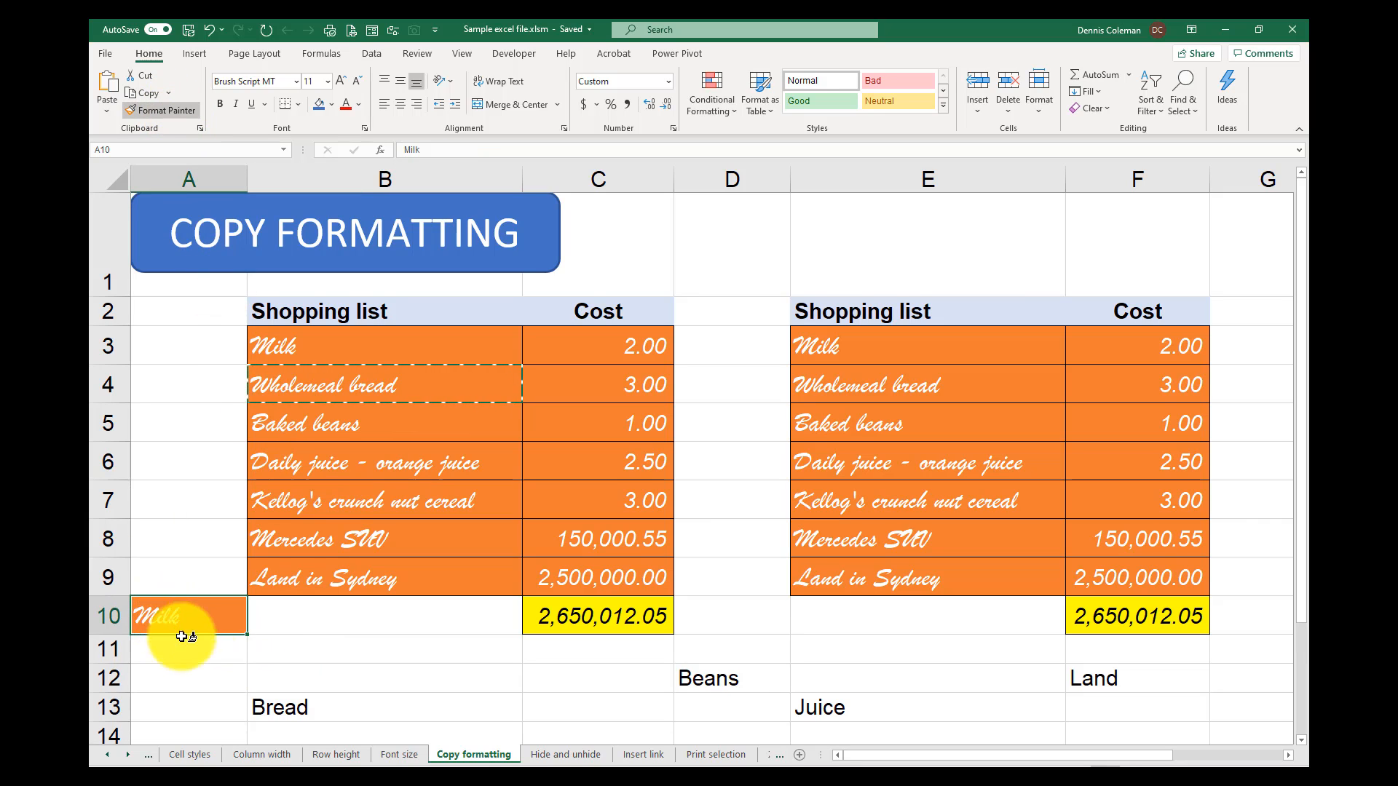
{"action": "left_click", "coordinate": [276, 706]}
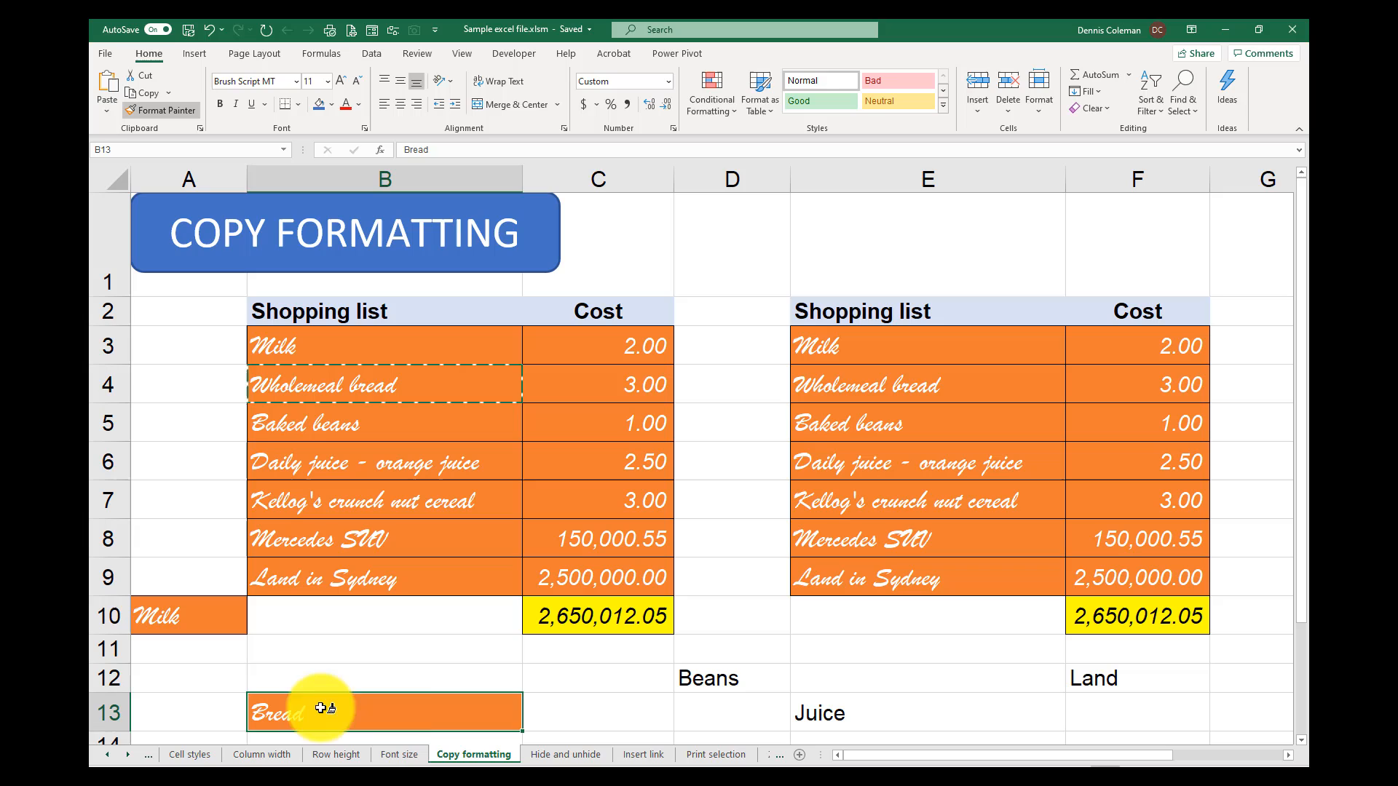
{"action": "left_click", "coordinate": [717, 677]}
{"action": "left_click", "coordinate": [808, 717]}
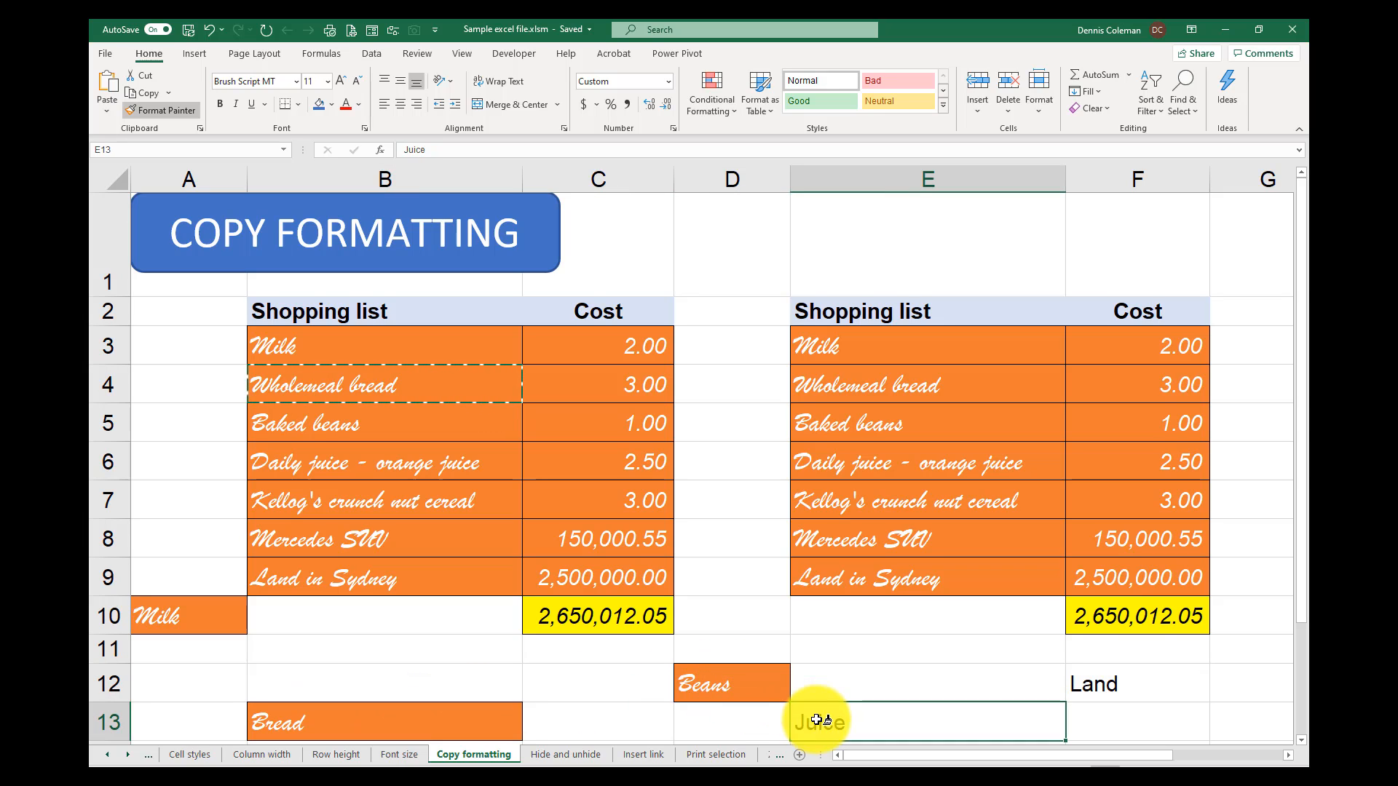
{"action": "left_click", "coordinate": [1092, 684]}
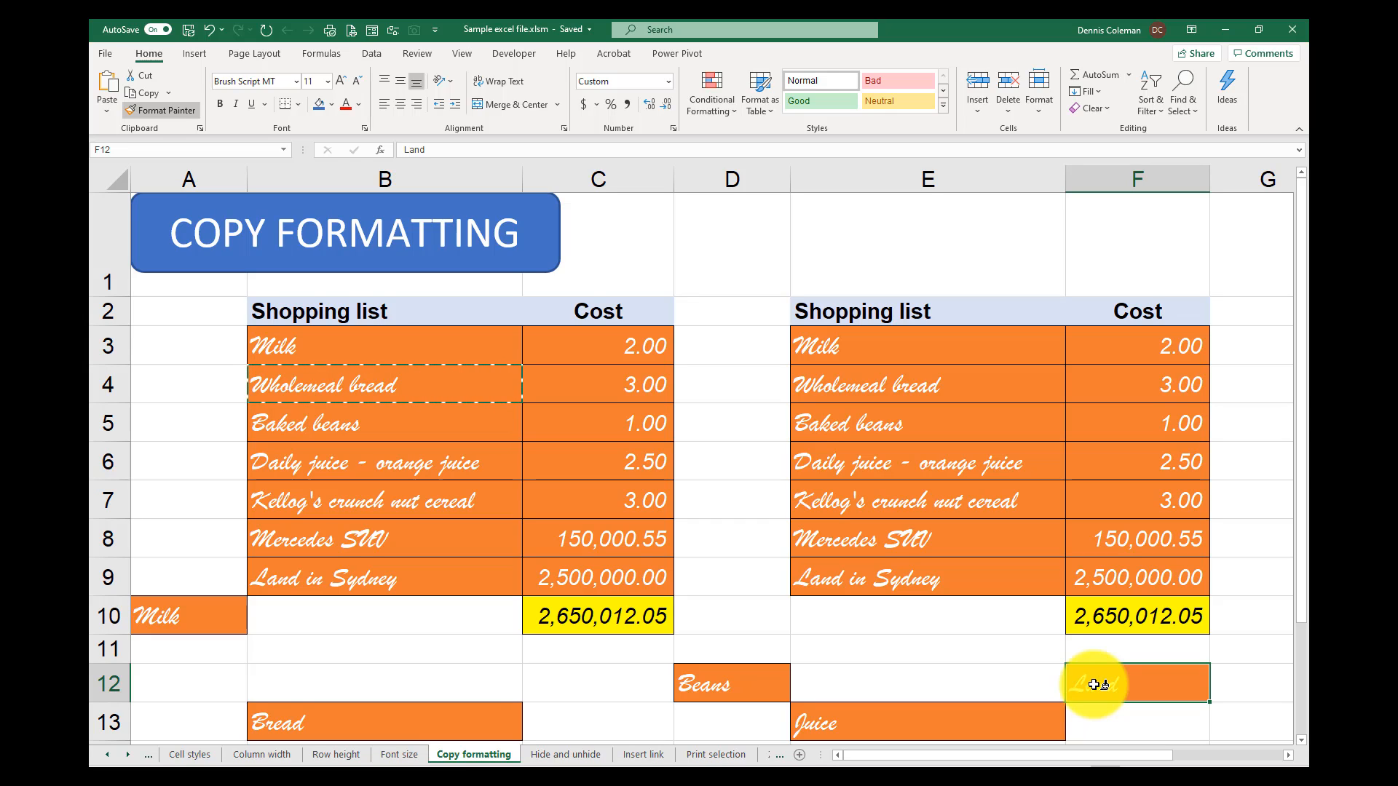
{"action": "key", "text": "Escape"}
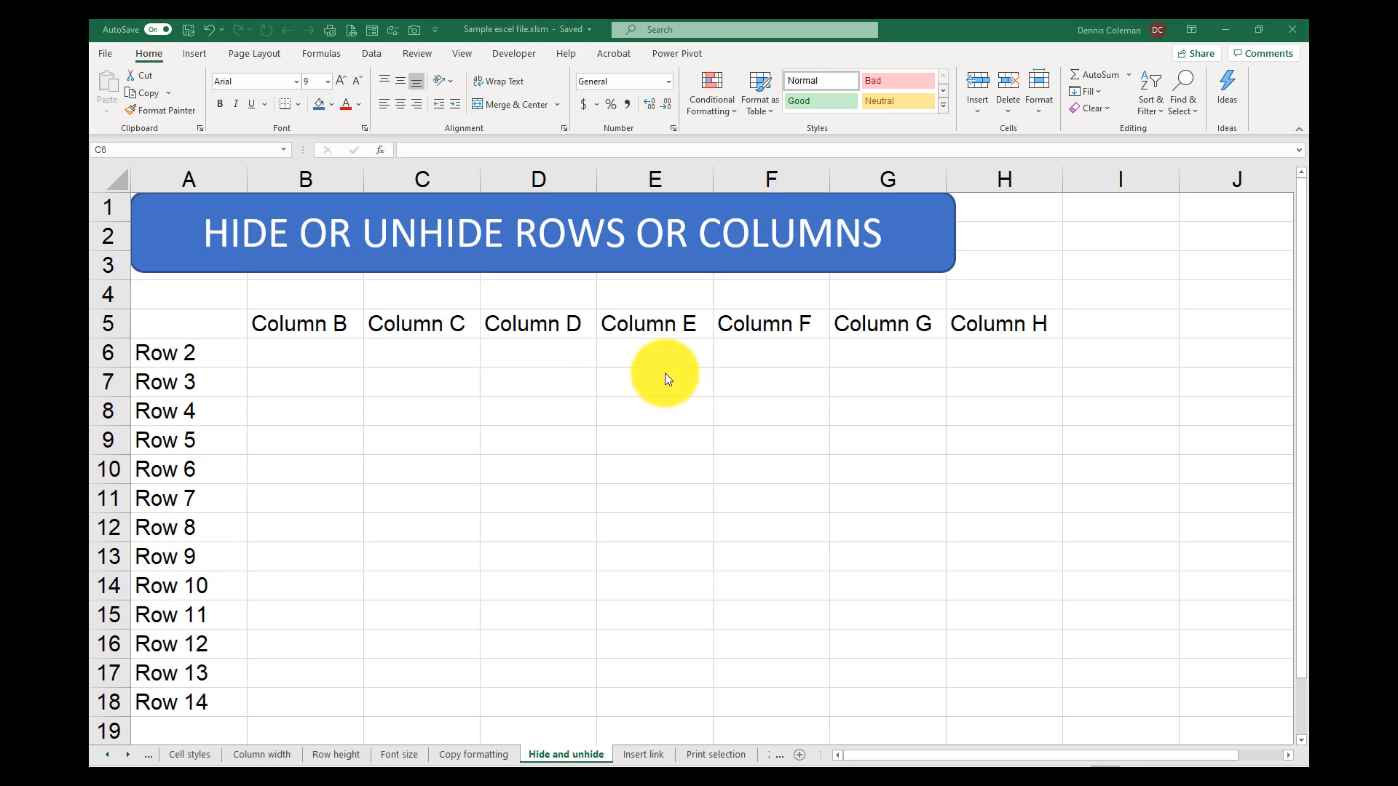
Hide column D and row 11 on the Hide and unhide sheet
{"action": "left_click", "coordinate": [541, 174]}
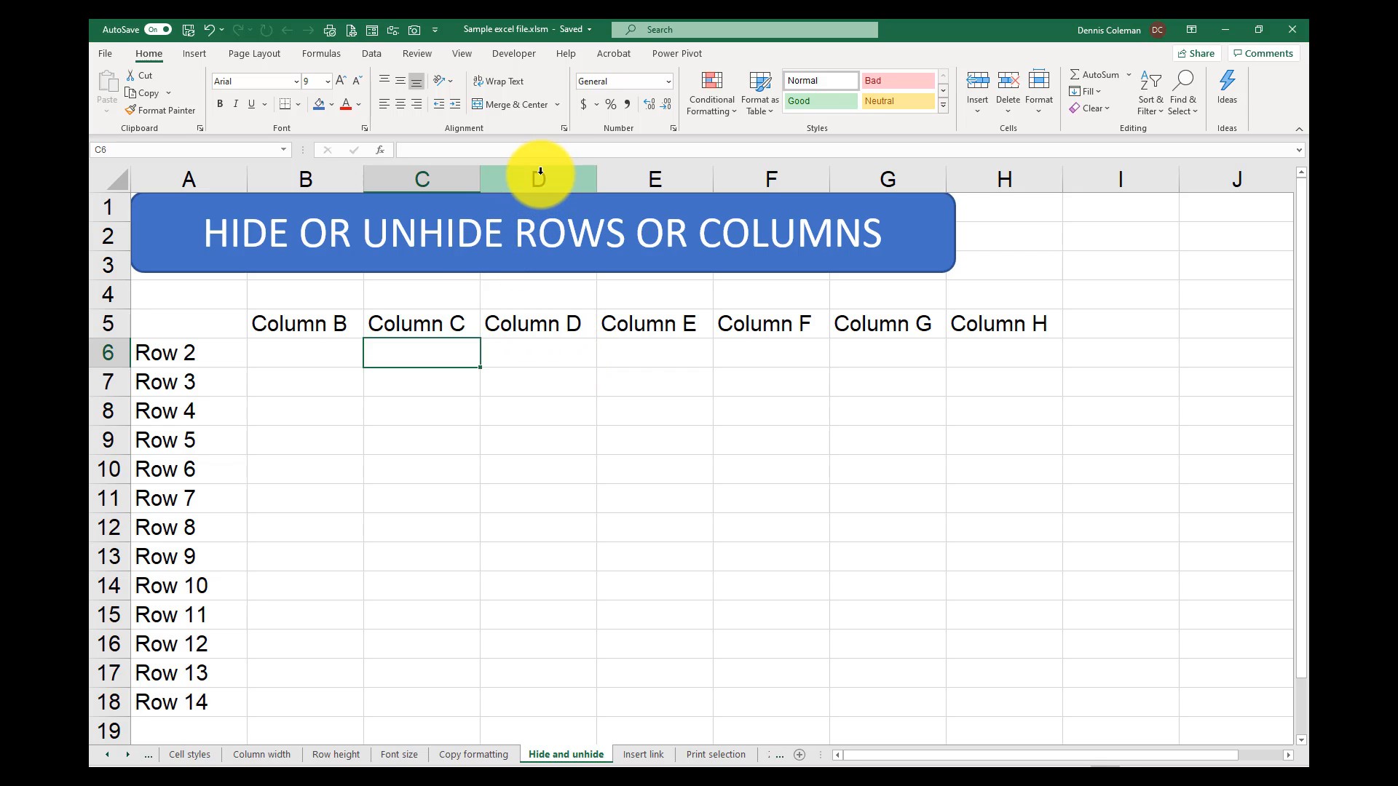
{"action": "left_click", "coordinate": [540, 173]}
{"action": "right_click", "coordinate": [540, 173]}
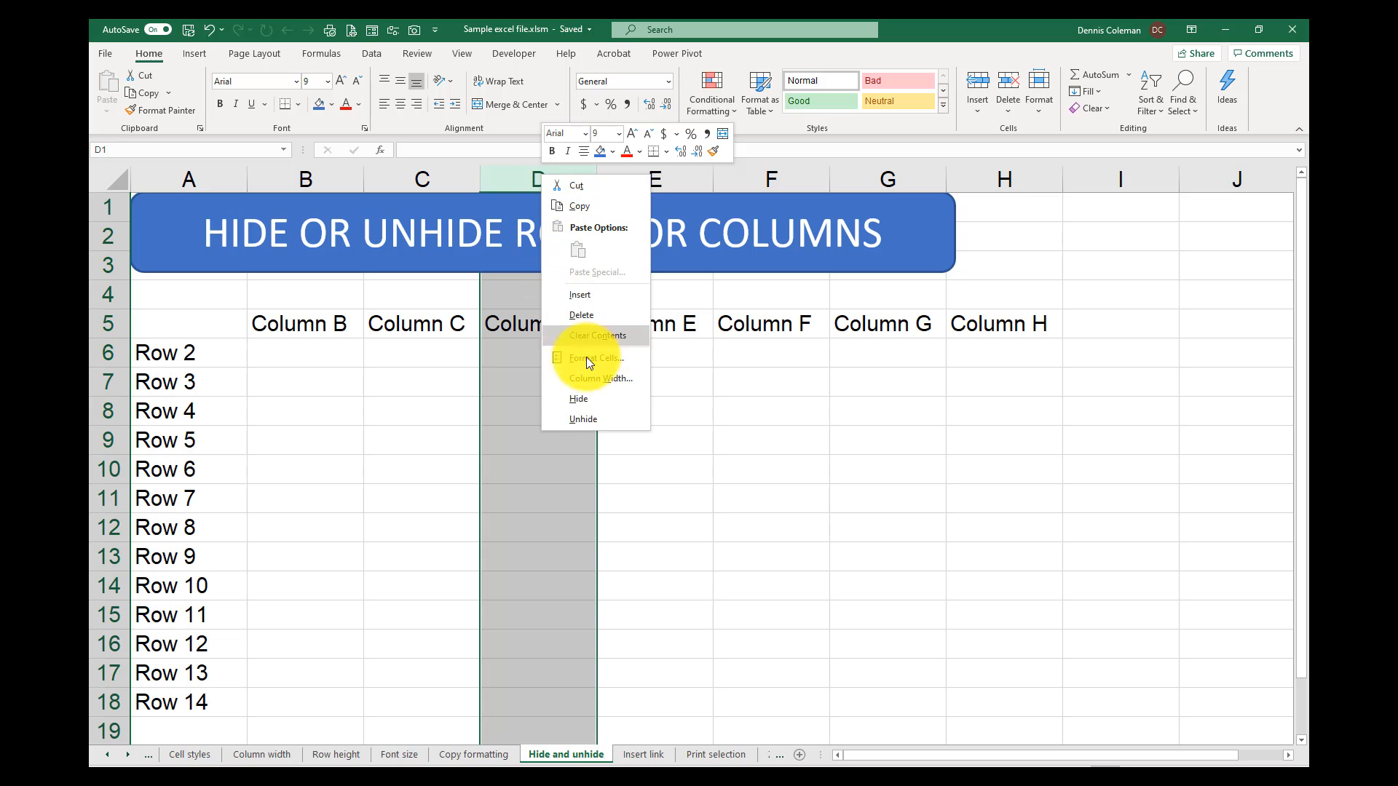
{"action": "left_click", "coordinate": [583, 398]}
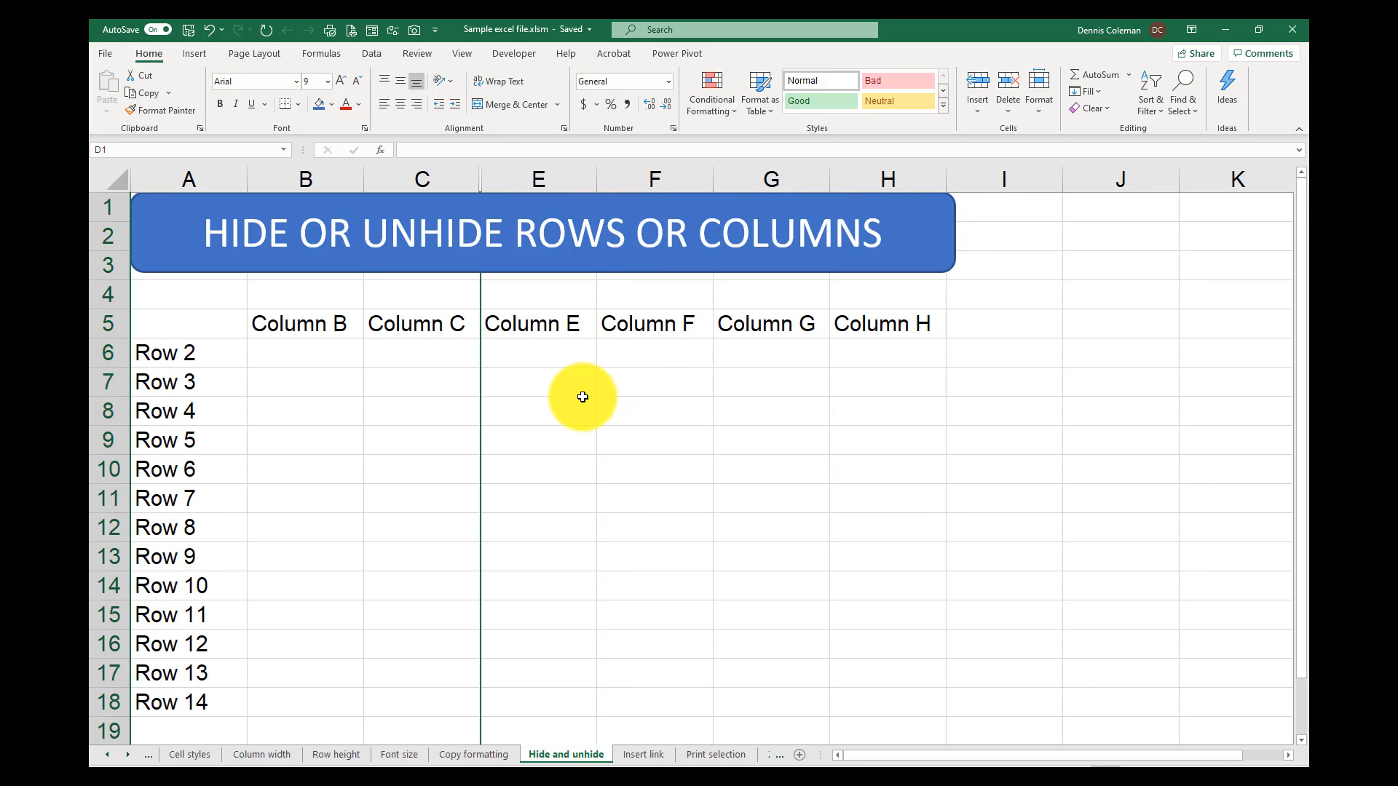
{"action": "left_click", "coordinate": [101, 497]}
{"action": "right_click", "coordinate": [102, 498]}
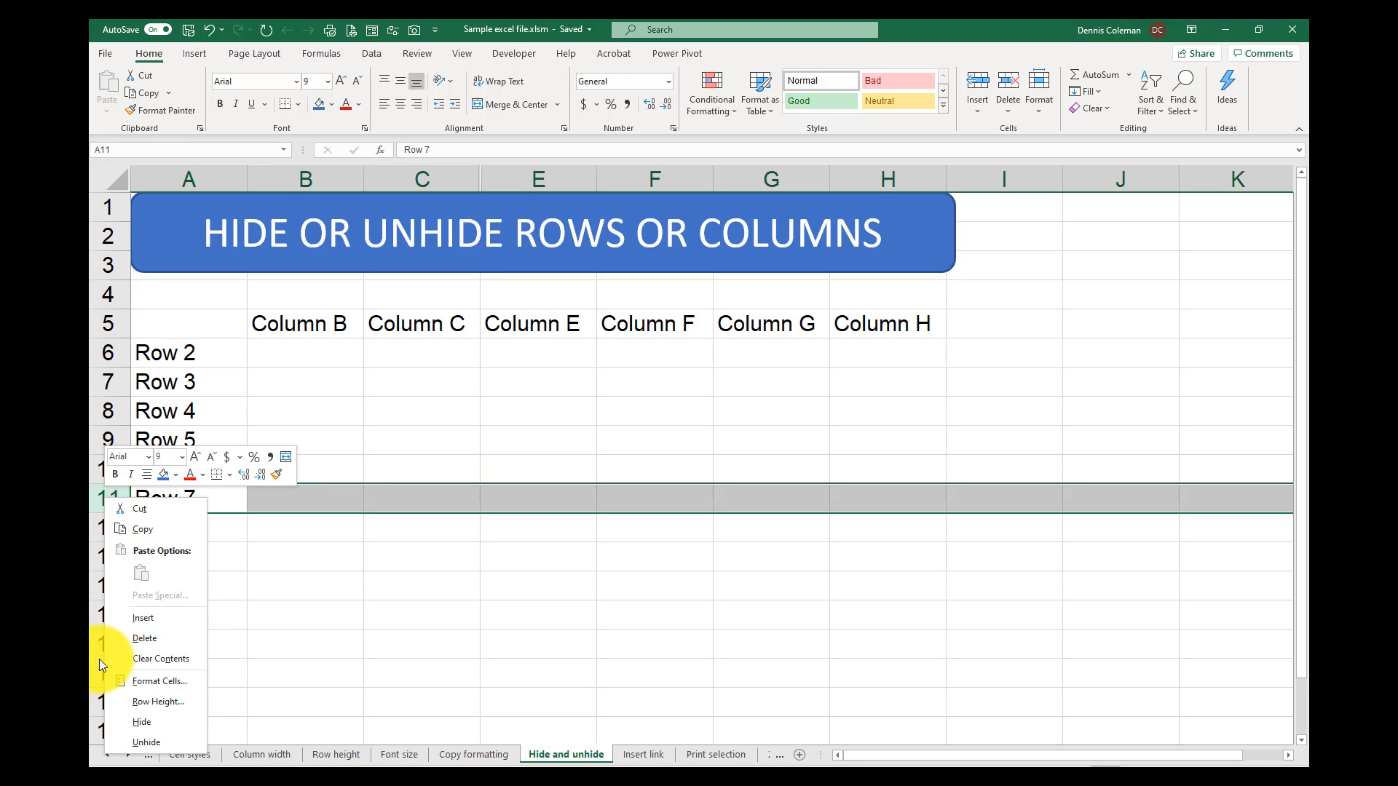
{"action": "left_click", "coordinate": [141, 723]}
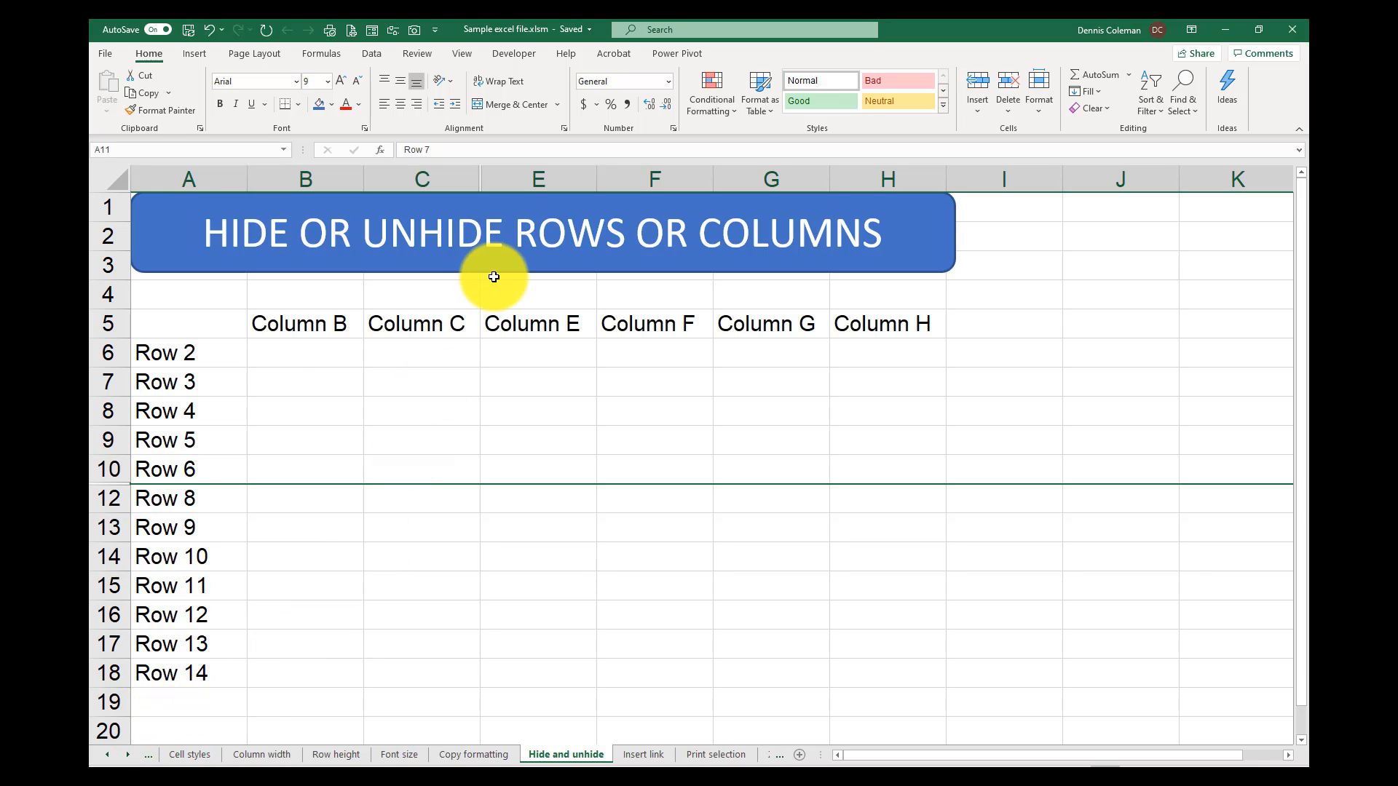
Unhide the column between C and E and the row between 10 and 12
{"action": "left_click", "coordinate": [473, 177]}
{"action": "left_click_drag", "start_coordinate": [473, 176], "coordinate": [522, 176]}
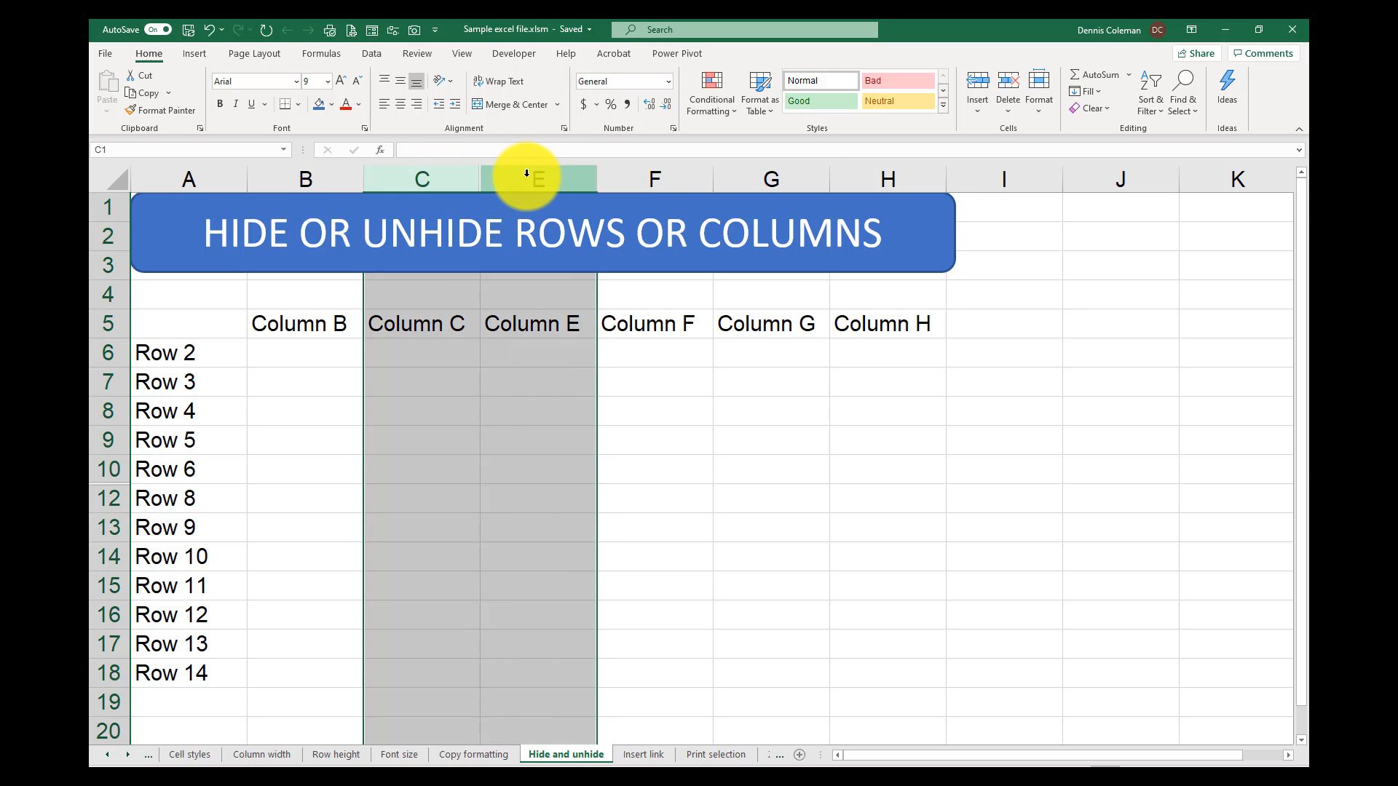
{"action": "right_click", "coordinate": [526, 175]}
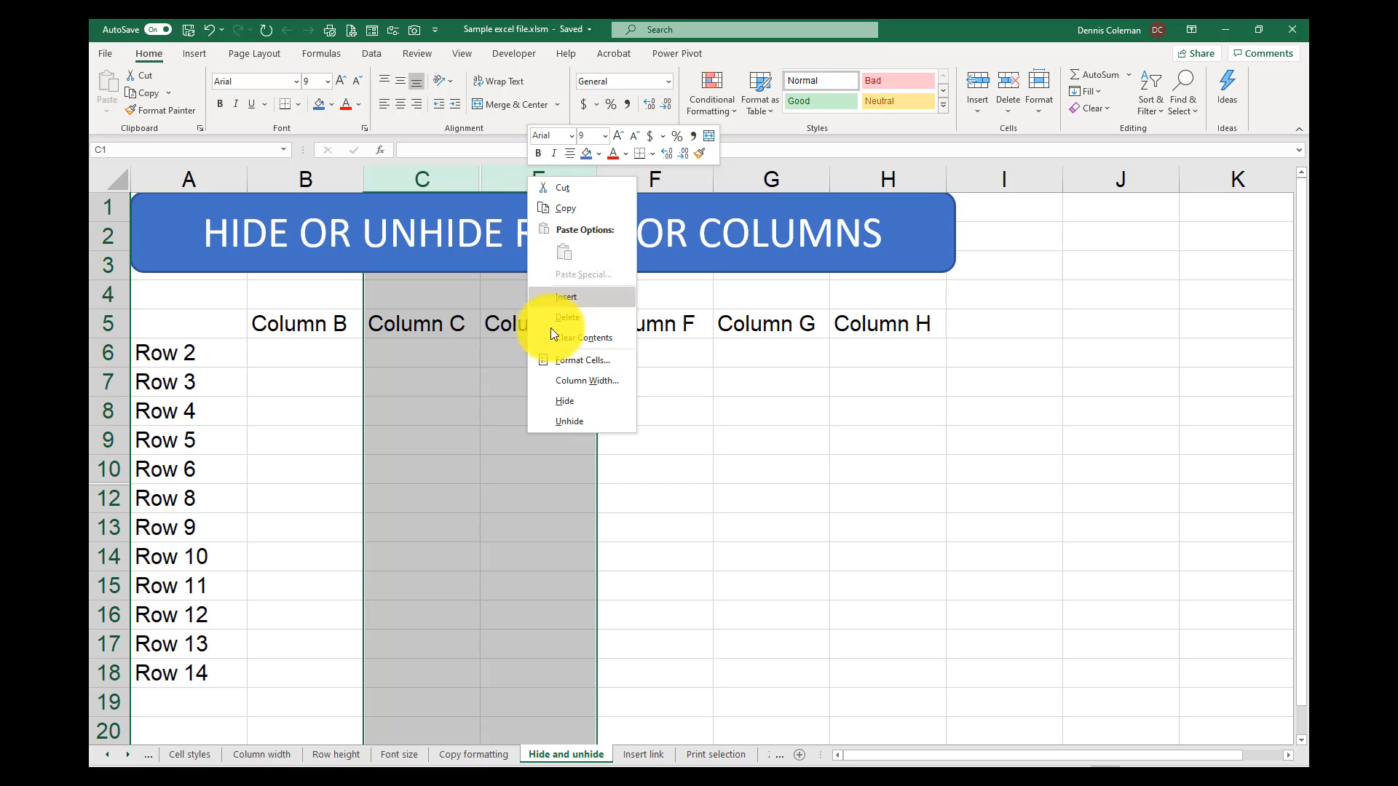
{"action": "left_click", "coordinate": [574, 418]}
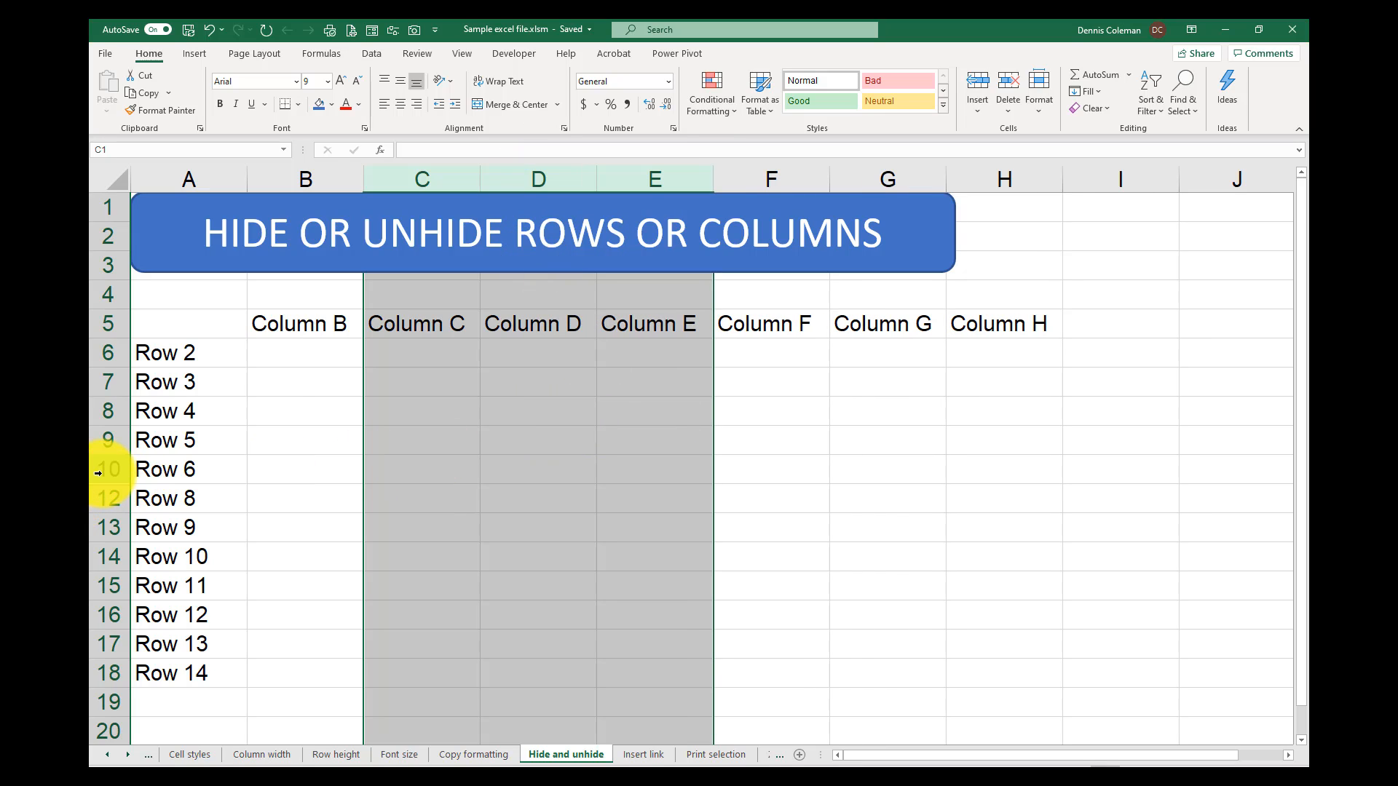
{"action": "left_click_drag", "start_coordinate": [98, 473], "coordinate": [103, 495]}
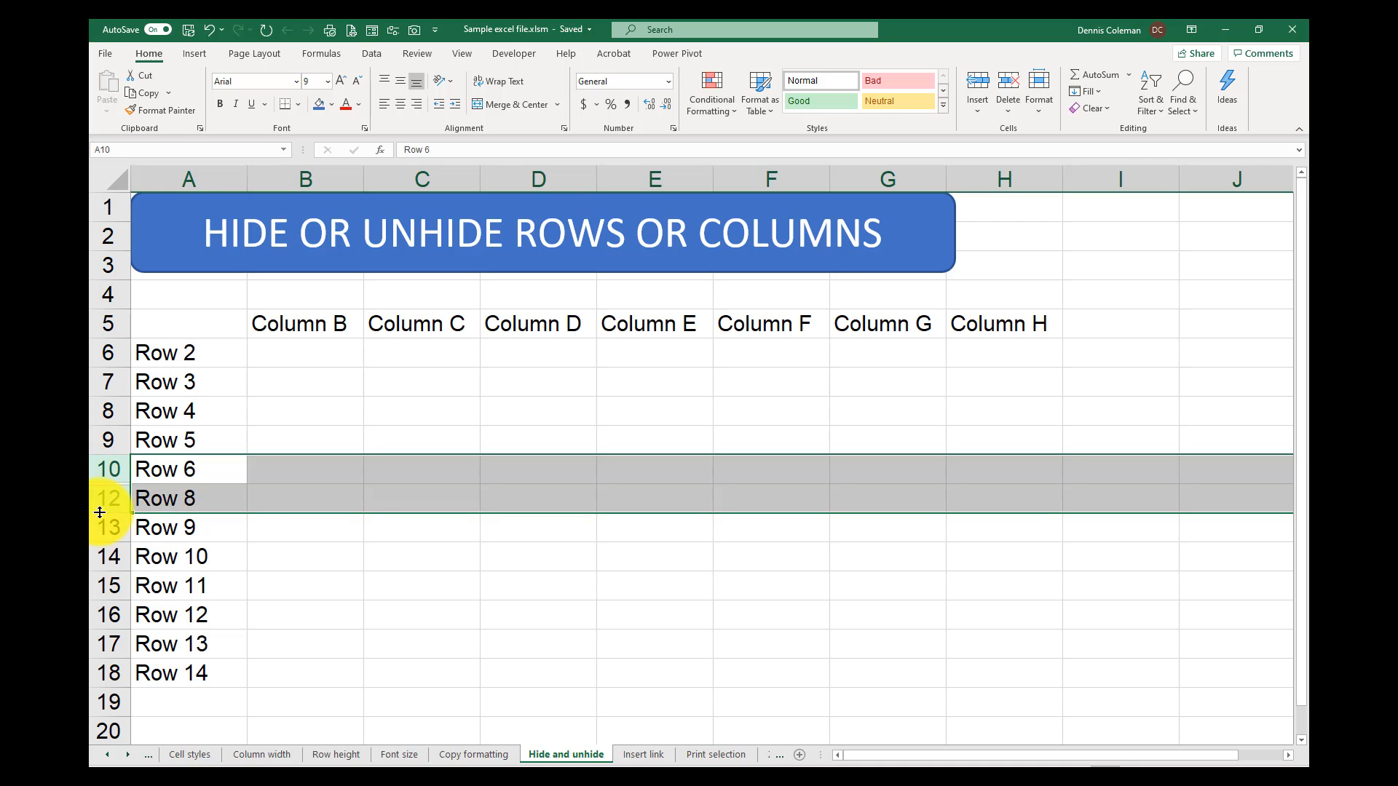
{"action": "right_click", "coordinate": [112, 469]}
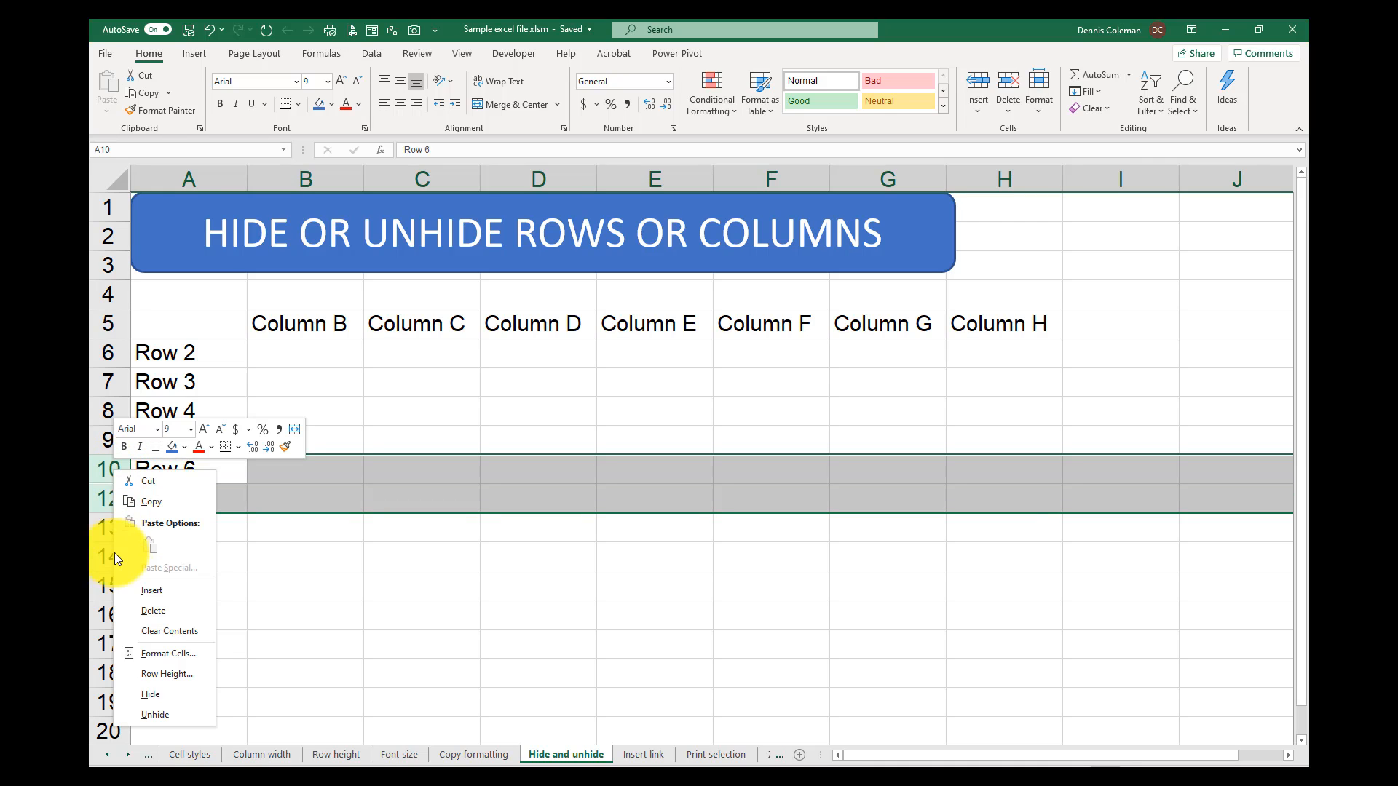
{"action": "left_click", "coordinate": [152, 714]}
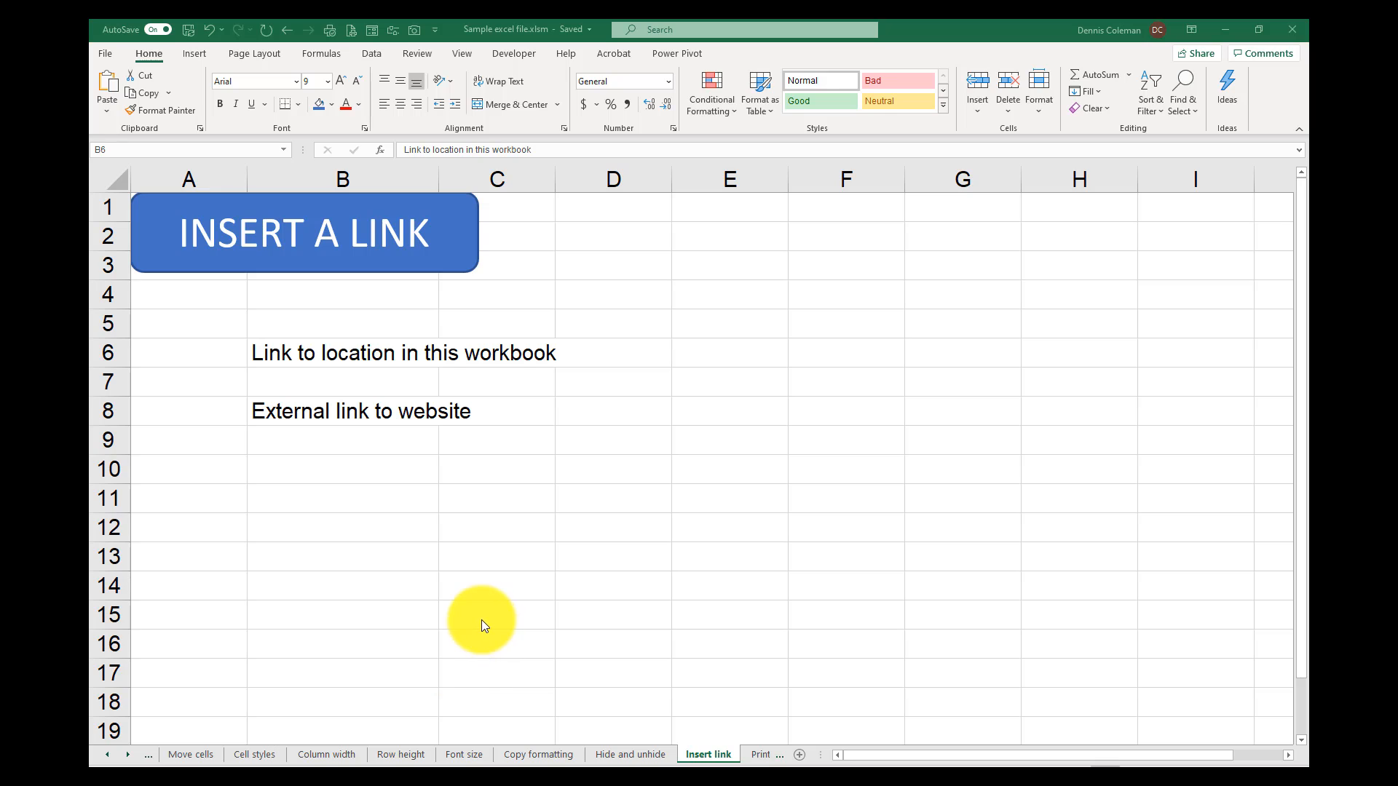
Add a hyperlink in B6 of the Insert link sheet that leads to cell A1 of the Move cells sheet in this workbook
{"action": "left_click", "coordinate": [277, 354]}
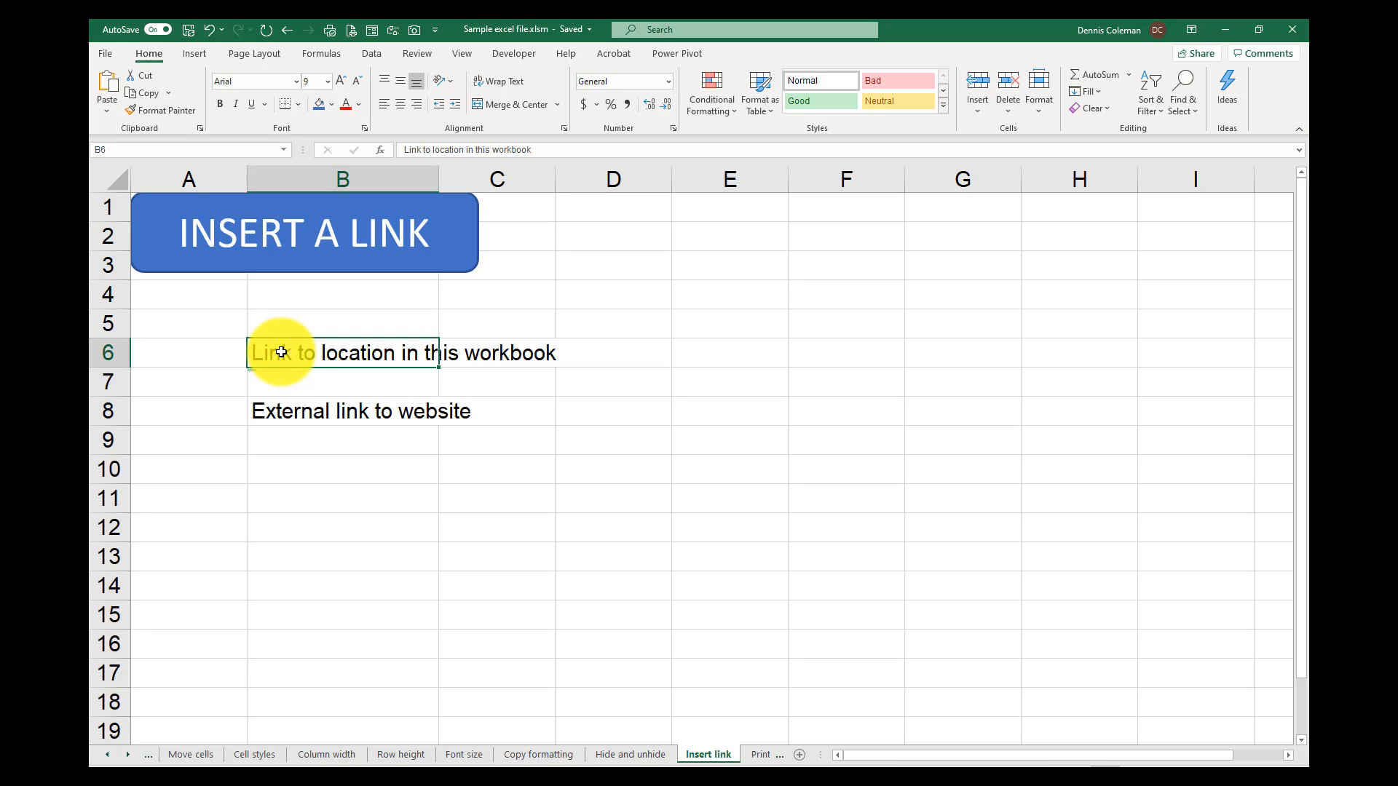
{"action": "right_click", "coordinate": [292, 351]}
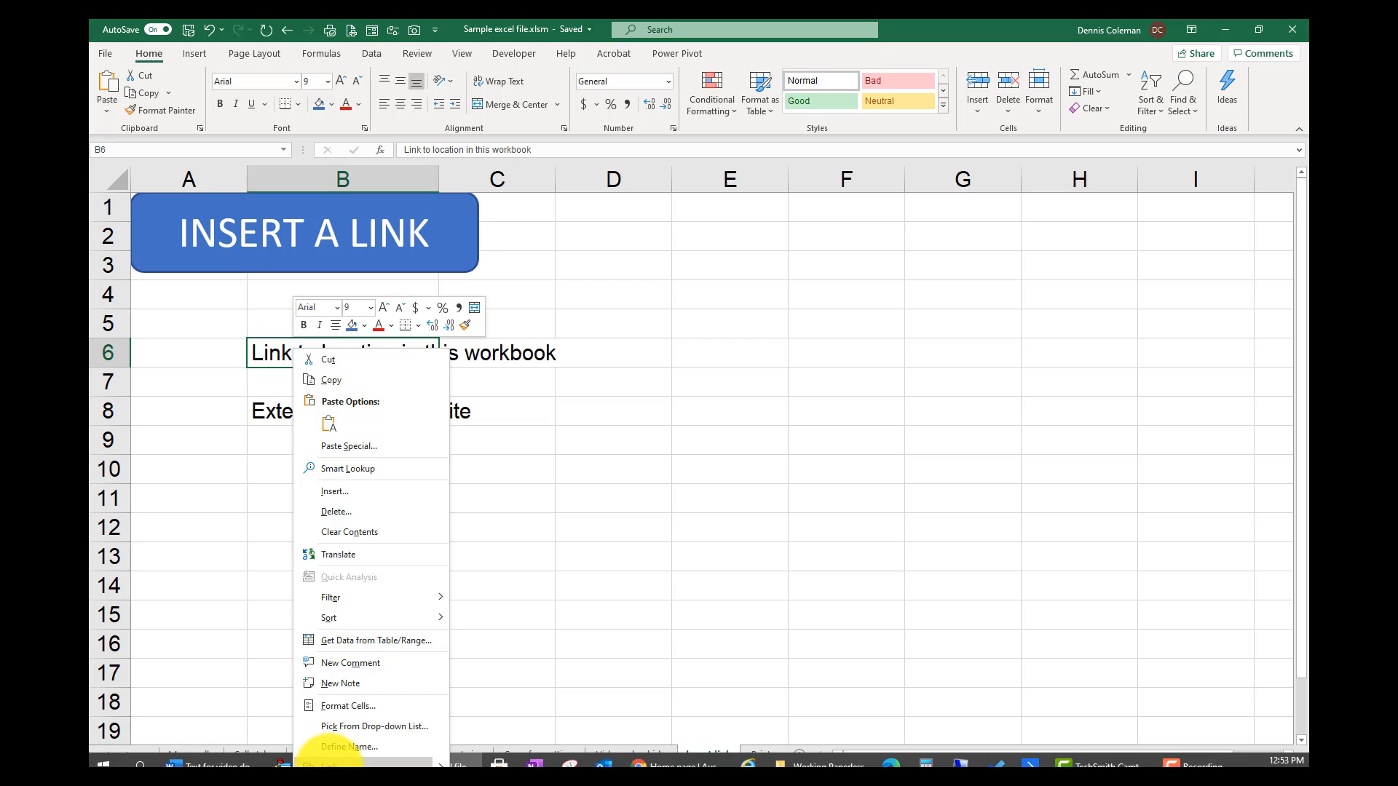
{"action": "left_click", "coordinate": [325, 766]}
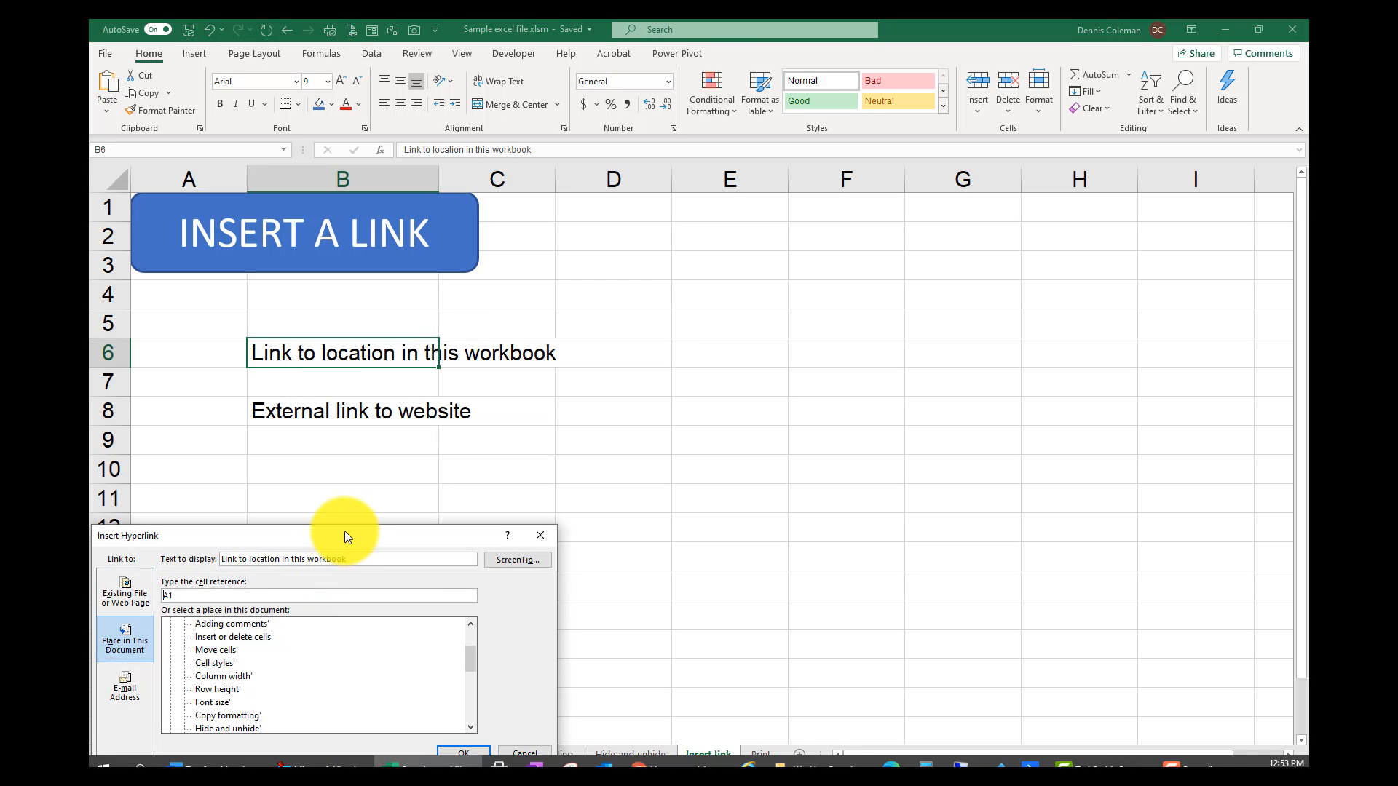
{"action": "left_click_drag", "start_coordinate": [347, 530], "coordinate": [419, 491]}
{"action": "left_click_drag", "start_coordinate": [488, 455], "coordinate": [517, 437]}
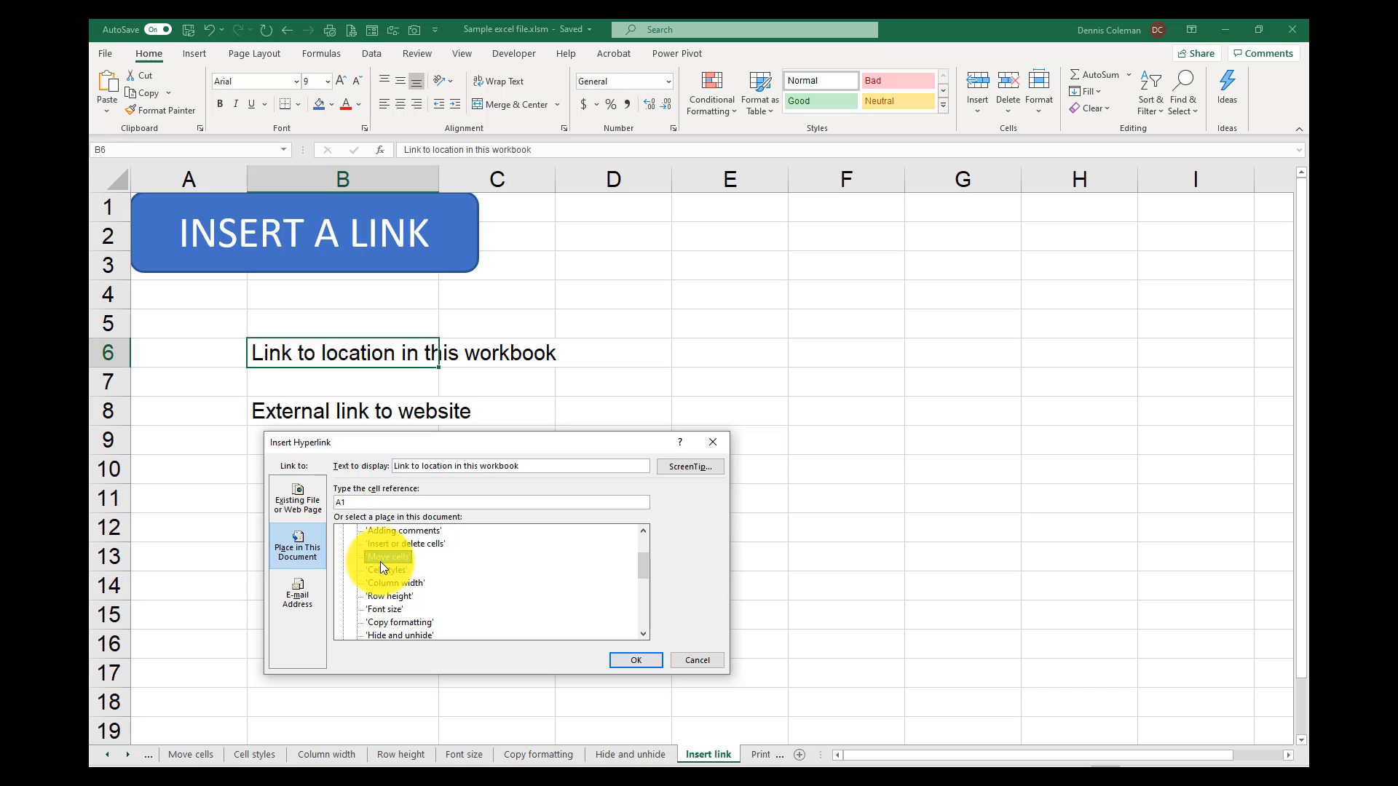
{"action": "left_click", "coordinate": [345, 506]}
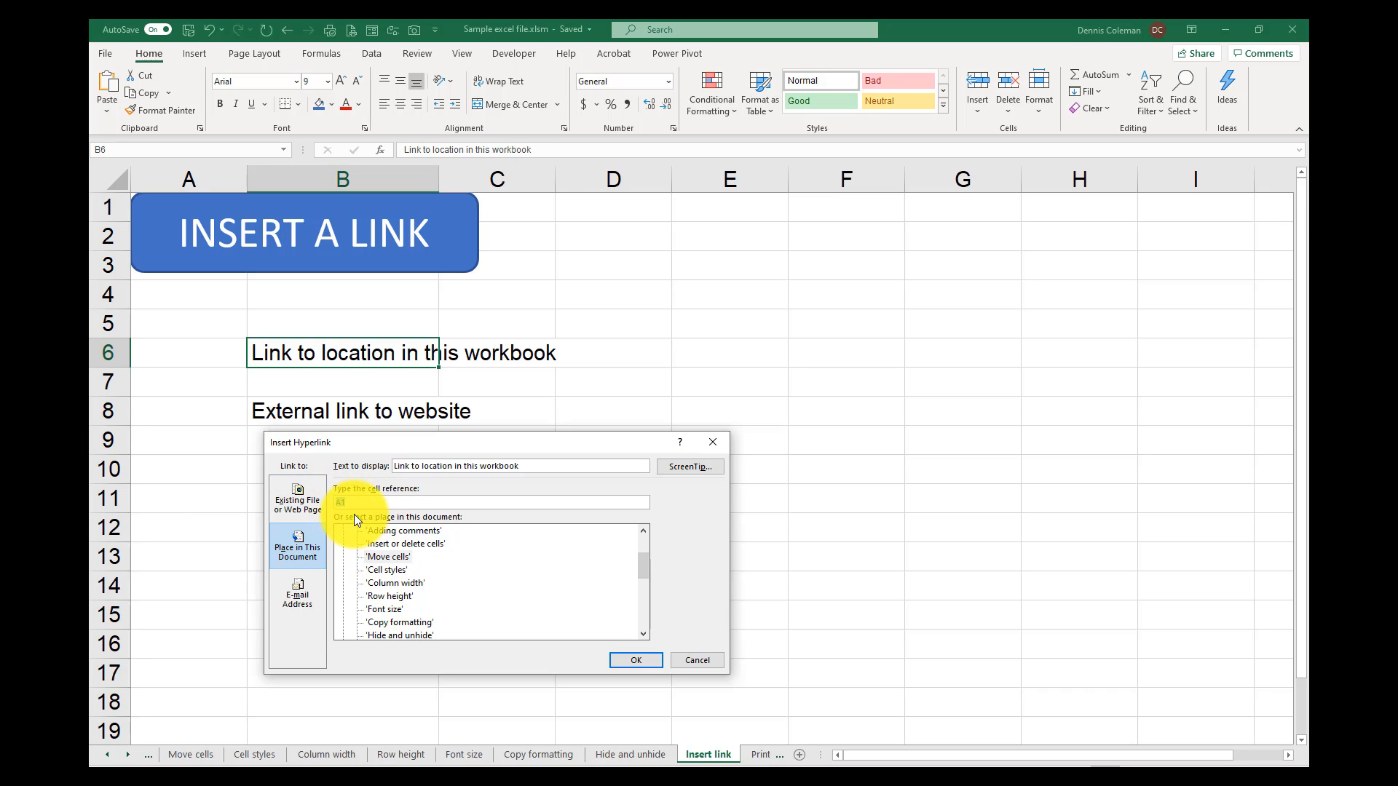
{"action": "double_click", "coordinate": [341, 502]}
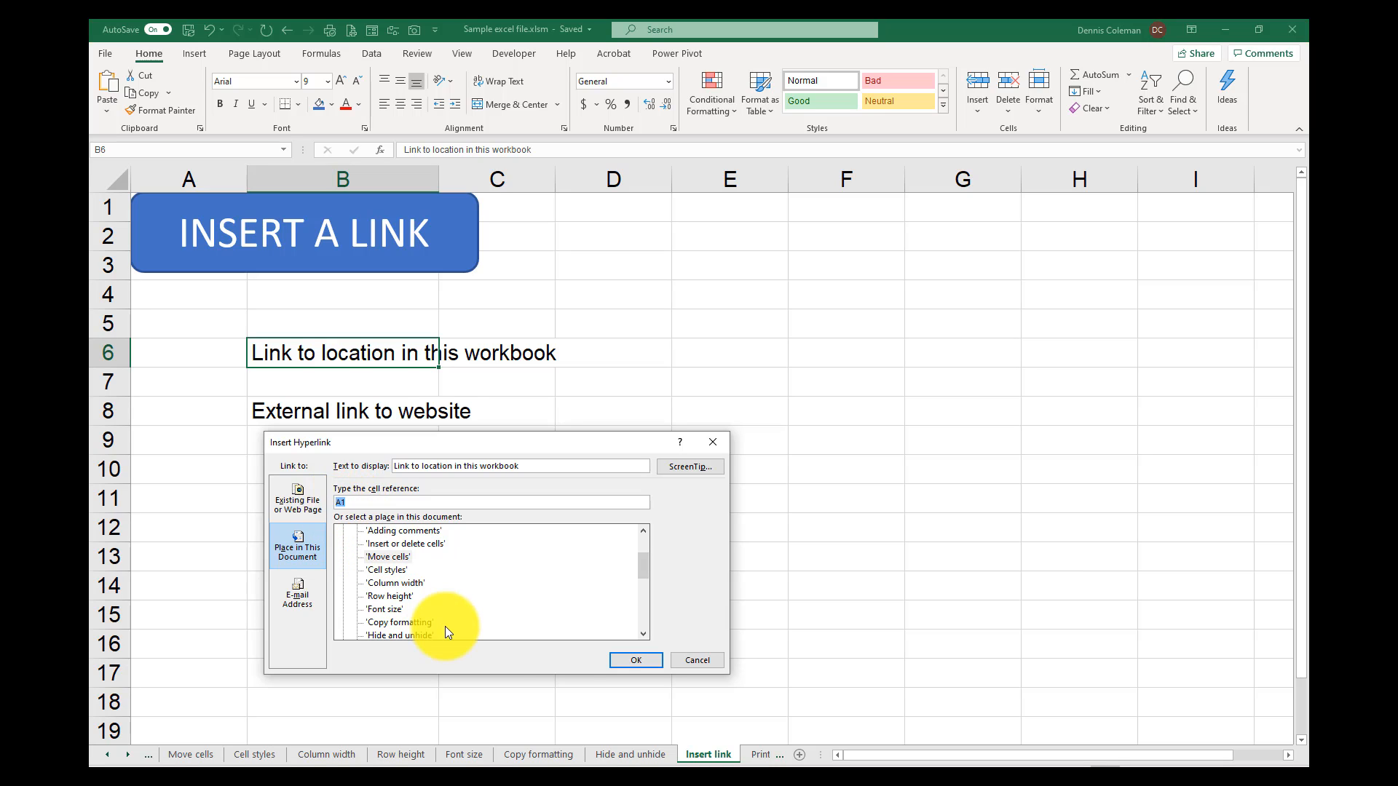
{"action": "left_click", "coordinate": [631, 658]}
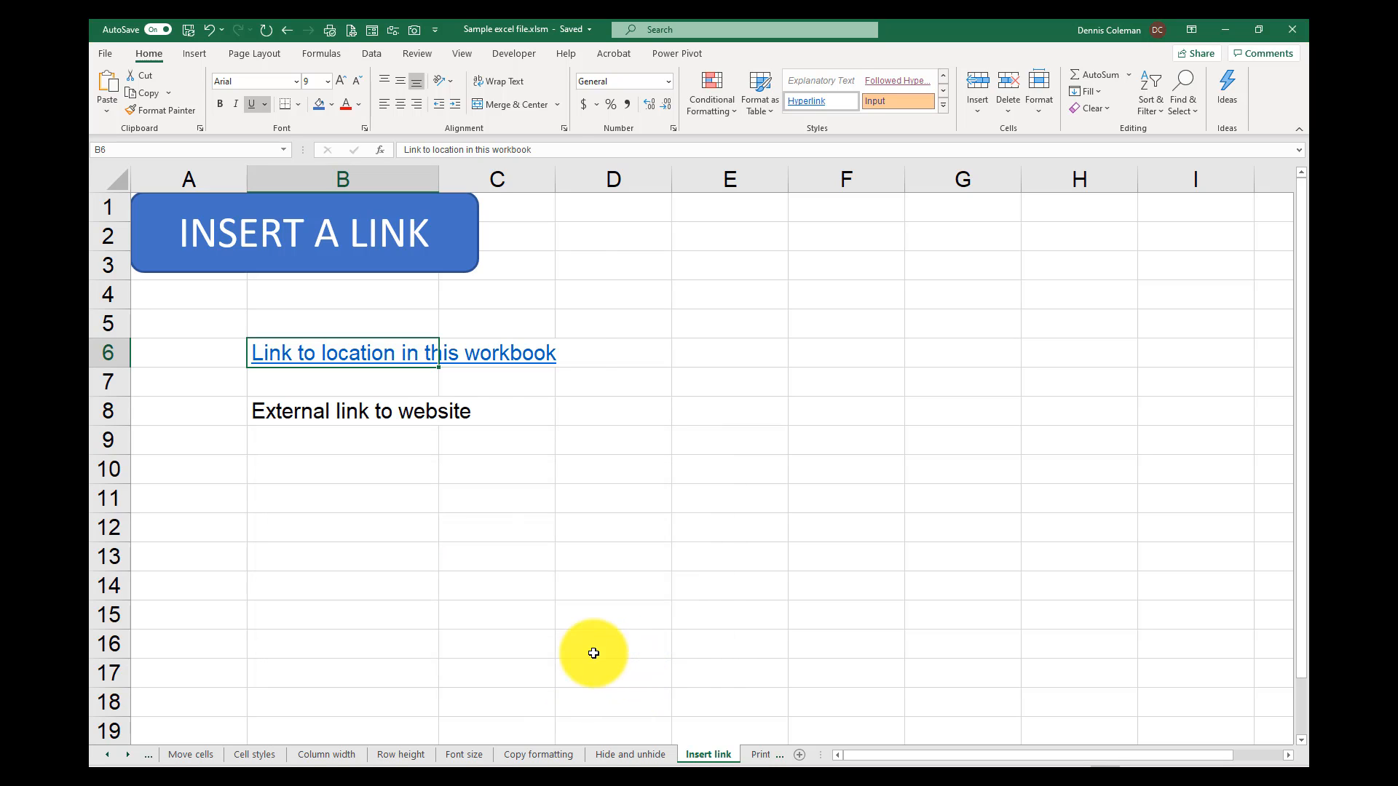
Follow the new link in B6 to test it and return to the Insert link sheet through the list of sheets
{"action": "left_click", "coordinate": [294, 355]}
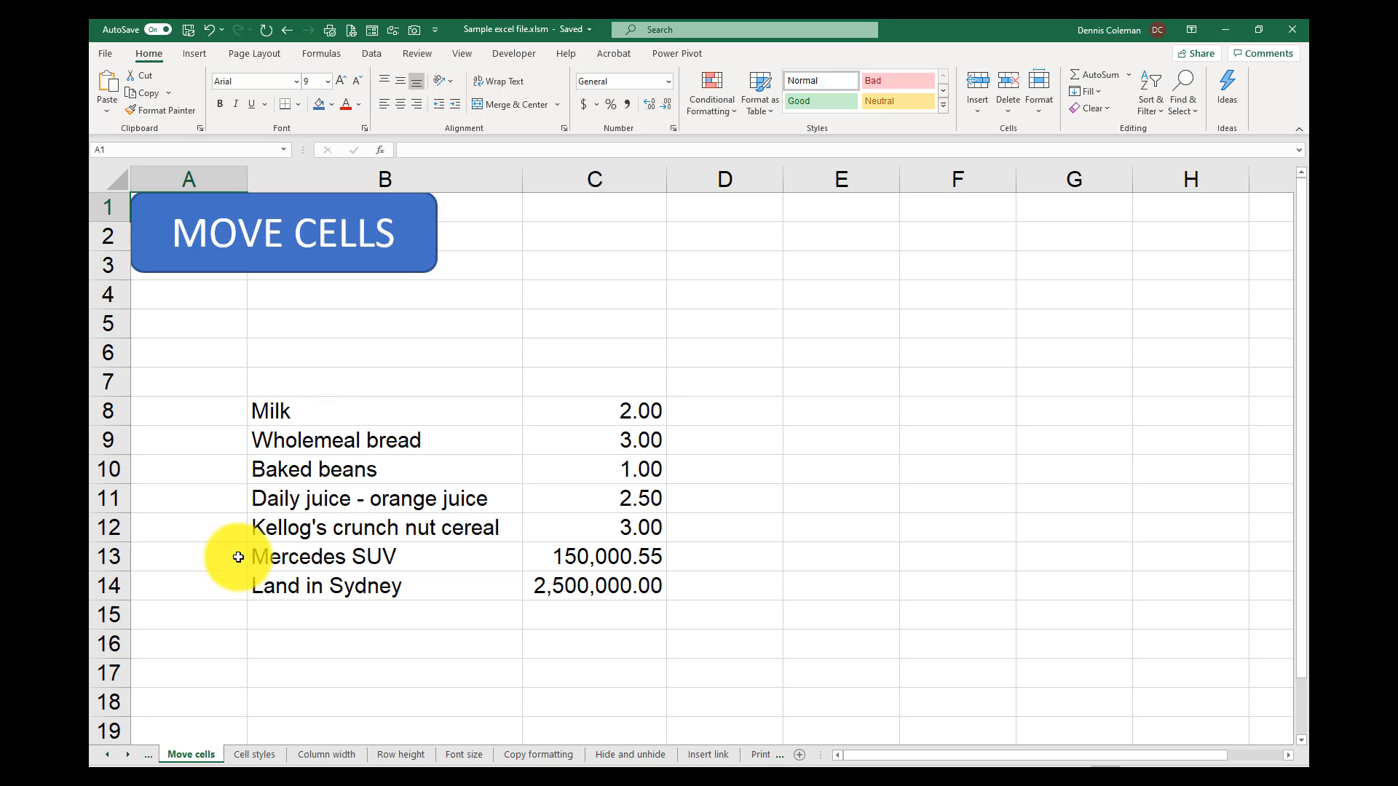
{"action": "right_click", "coordinate": [130, 755]}
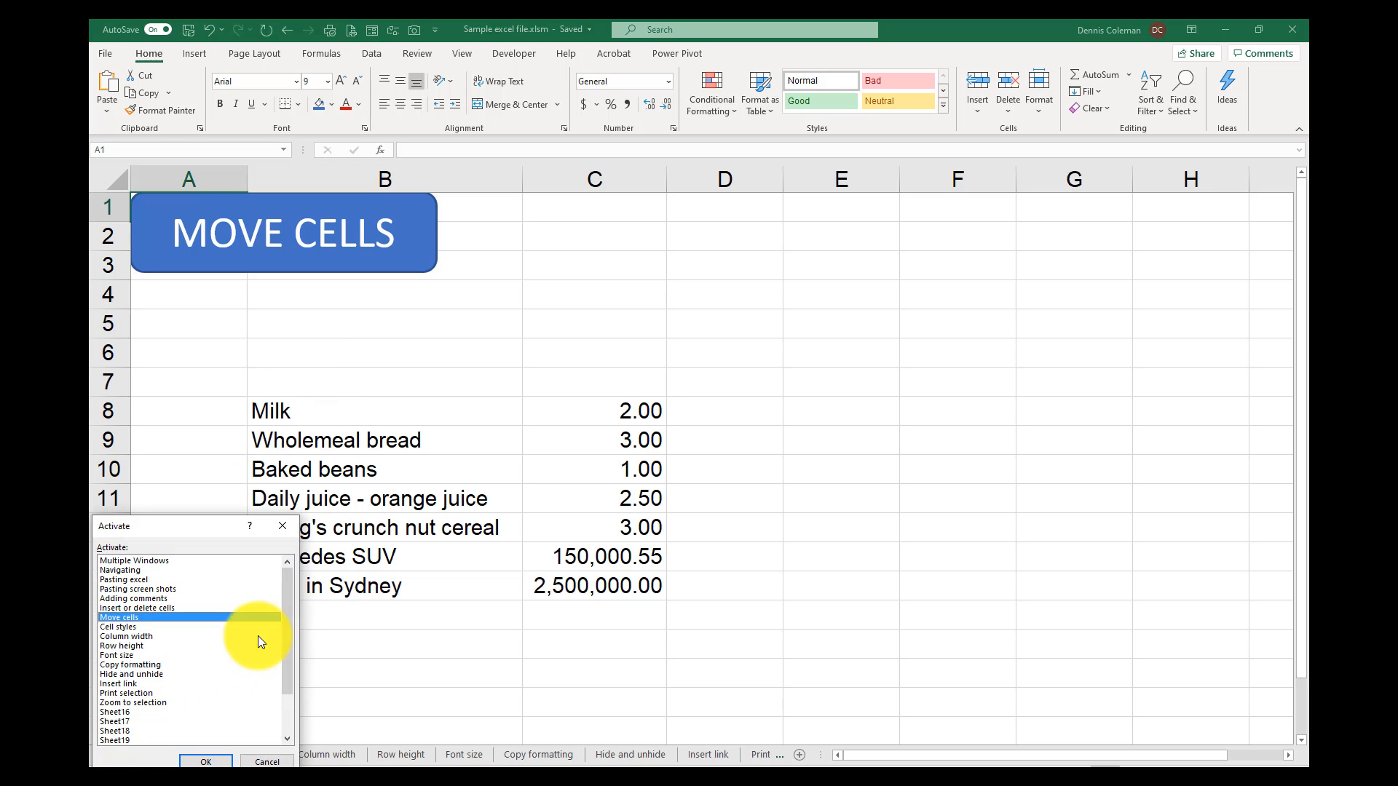
{"action": "double_click", "coordinate": [119, 683]}
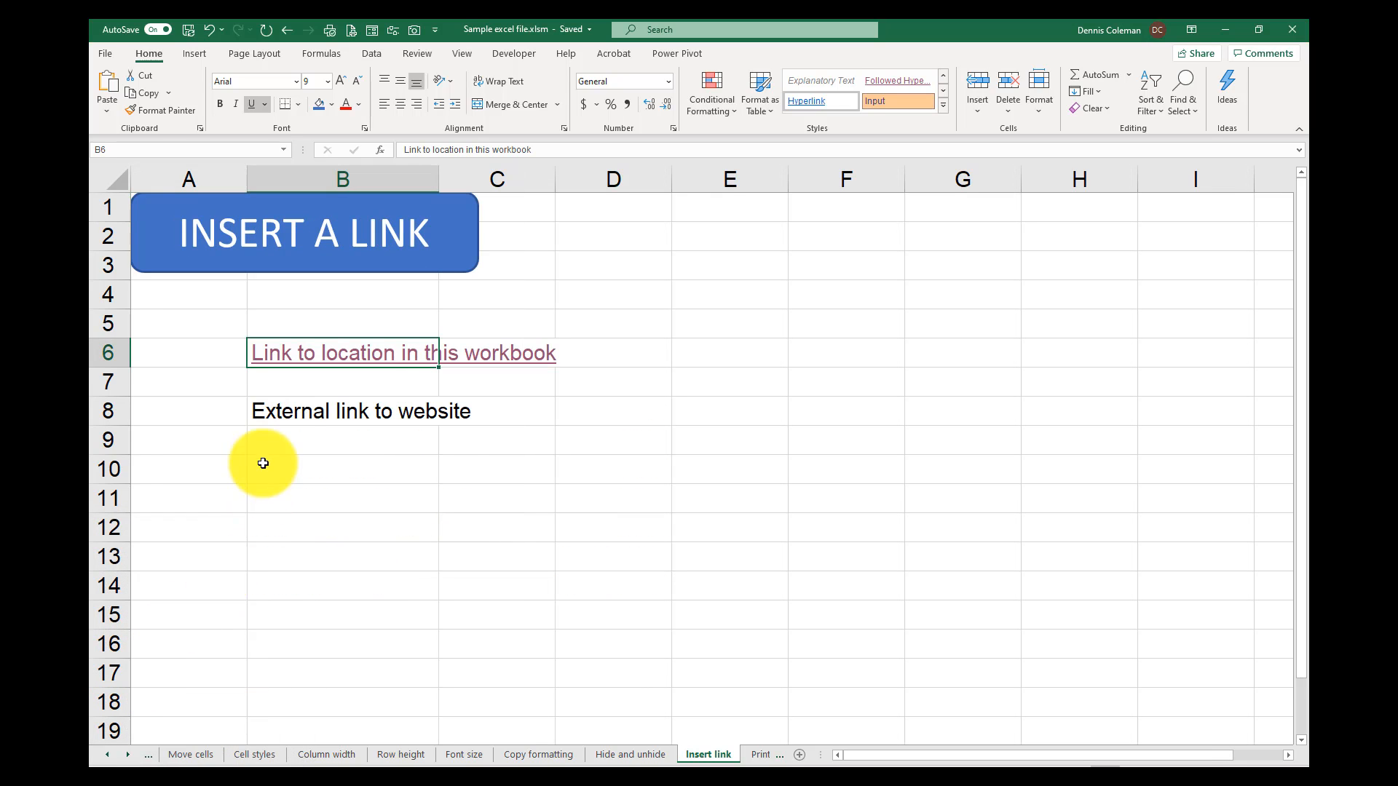
Start a hyperlink for "External link to website" in B8, with an existing file or web page as its target type
{"action": "left_click", "coordinate": [282, 412]}
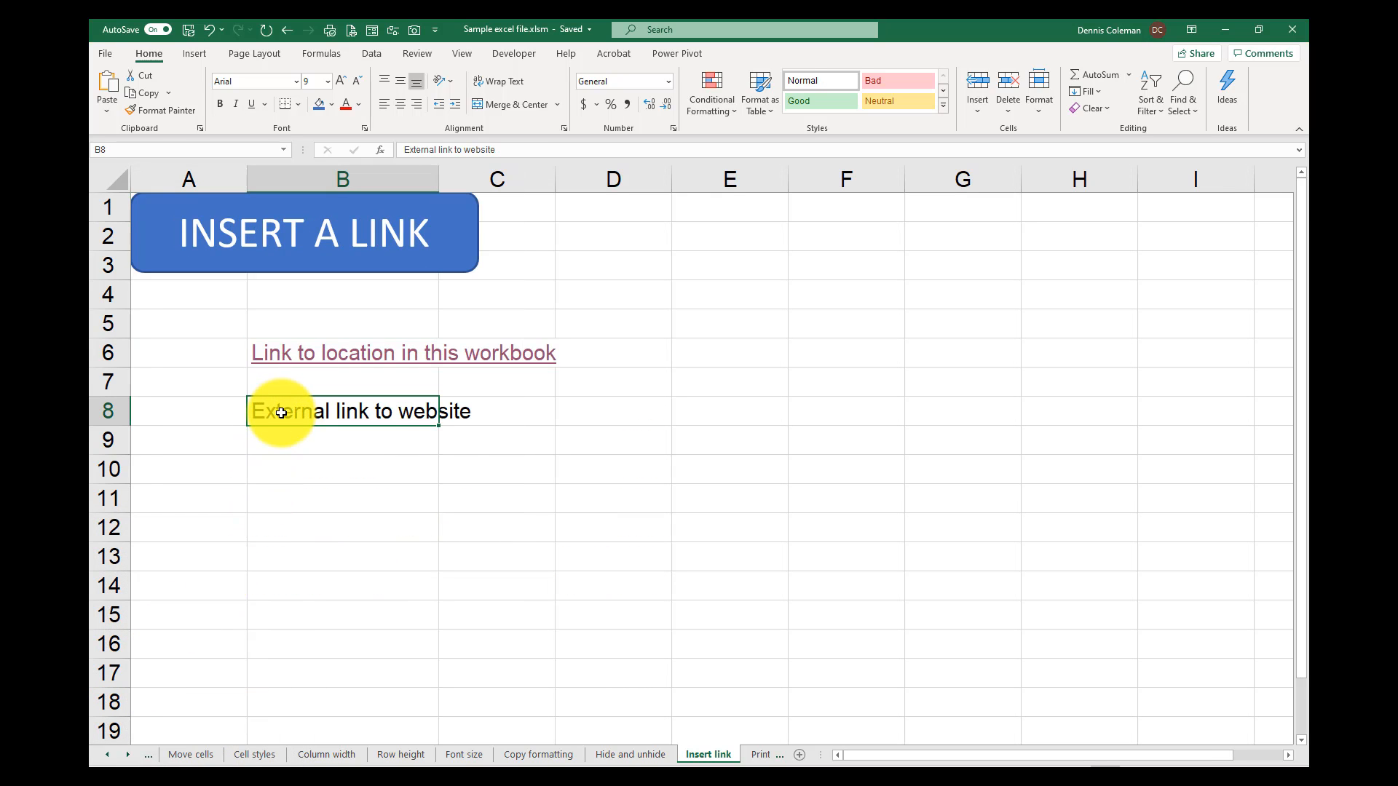
{"action": "right_click", "coordinate": [282, 413]}
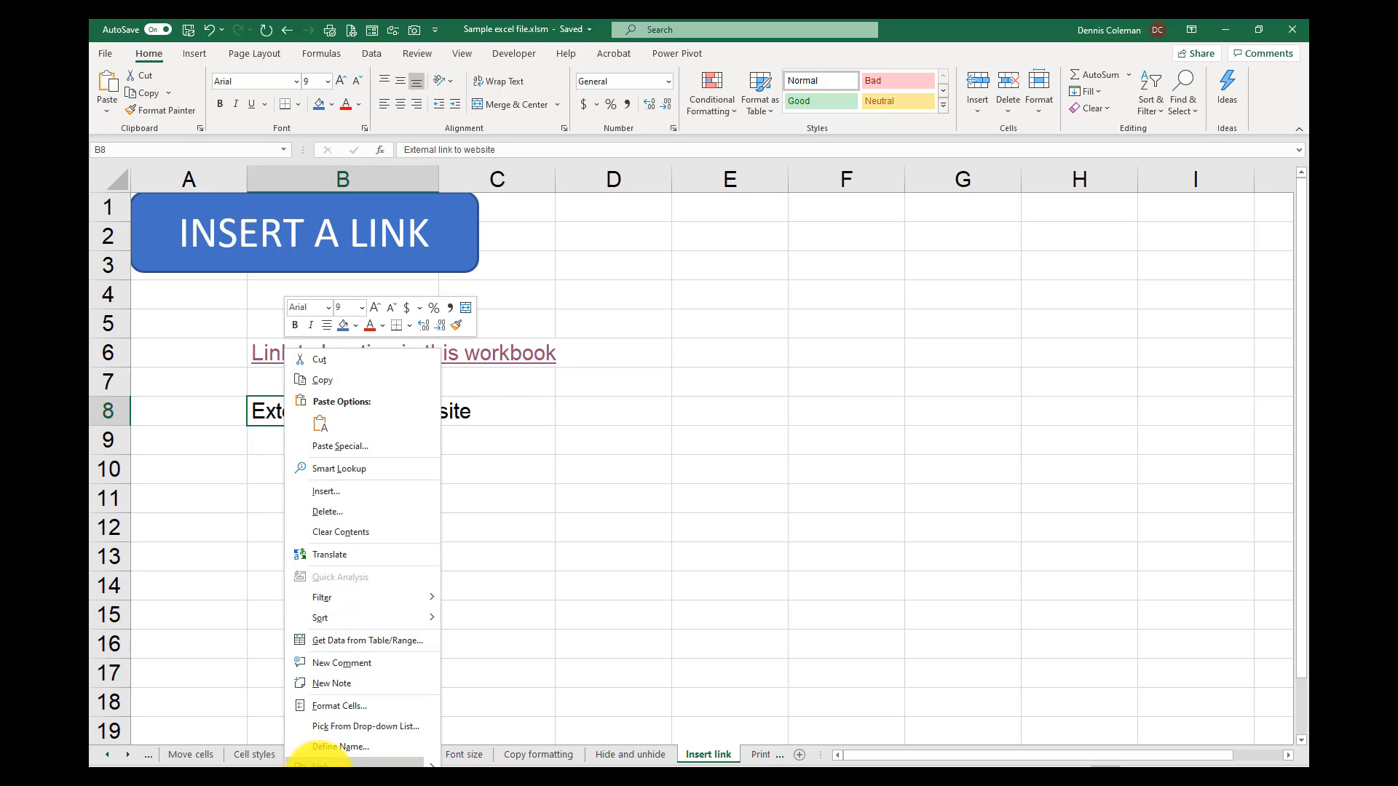
{"action": "left_click", "coordinate": [320, 764]}
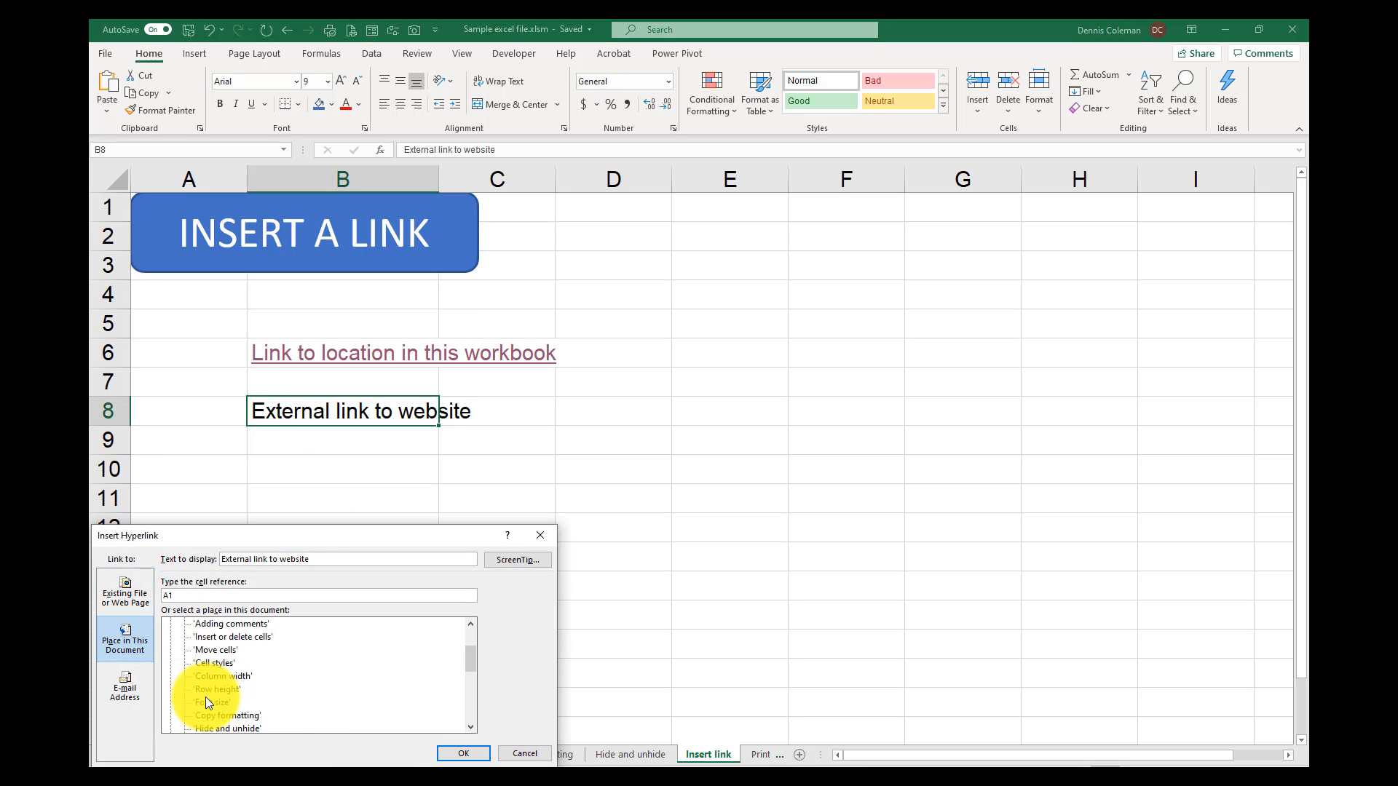
{"action": "left_click", "coordinate": [120, 591]}
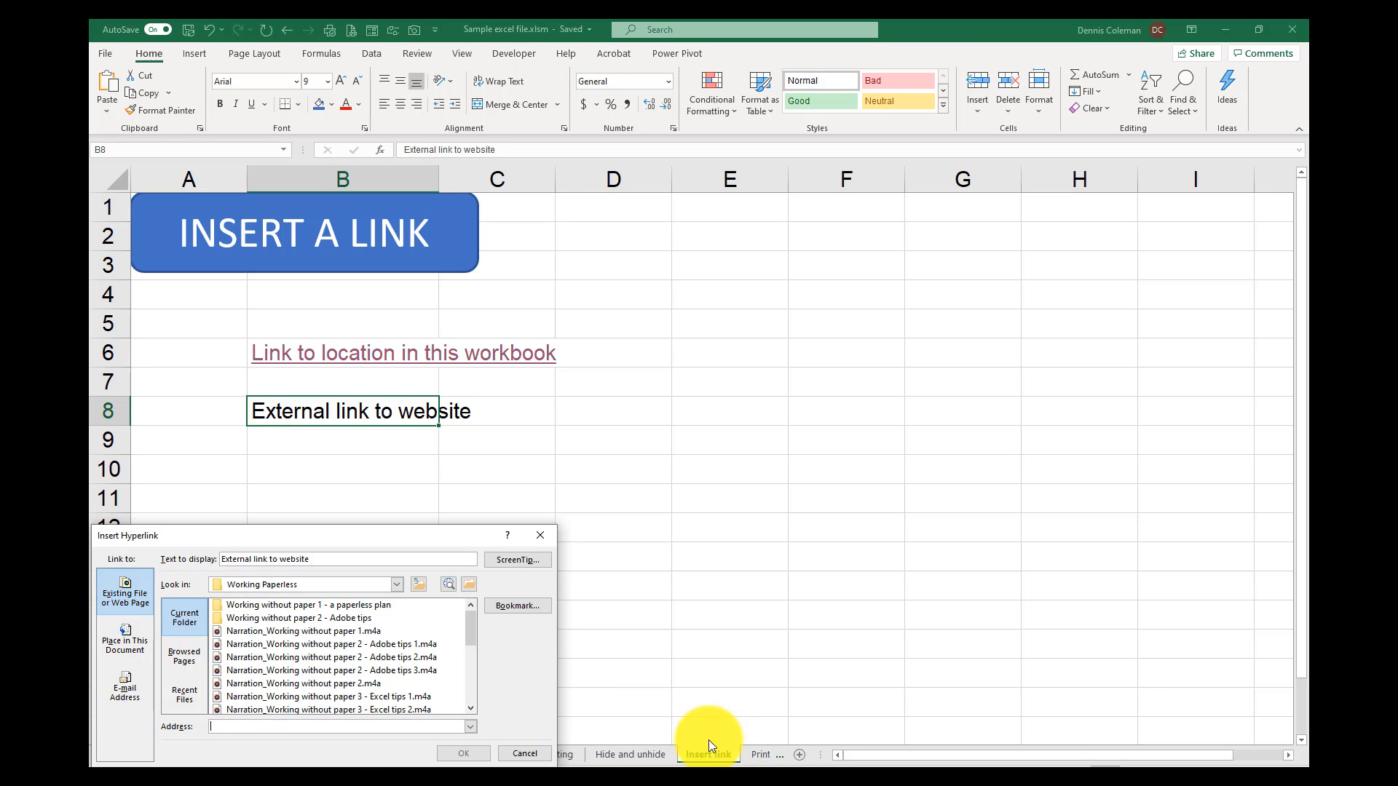
Switch to the Chrome browser showing the Australian Taxation Office home page and copy its address, ato.gov.au
{"action": "left_click", "coordinate": [687, 760]}
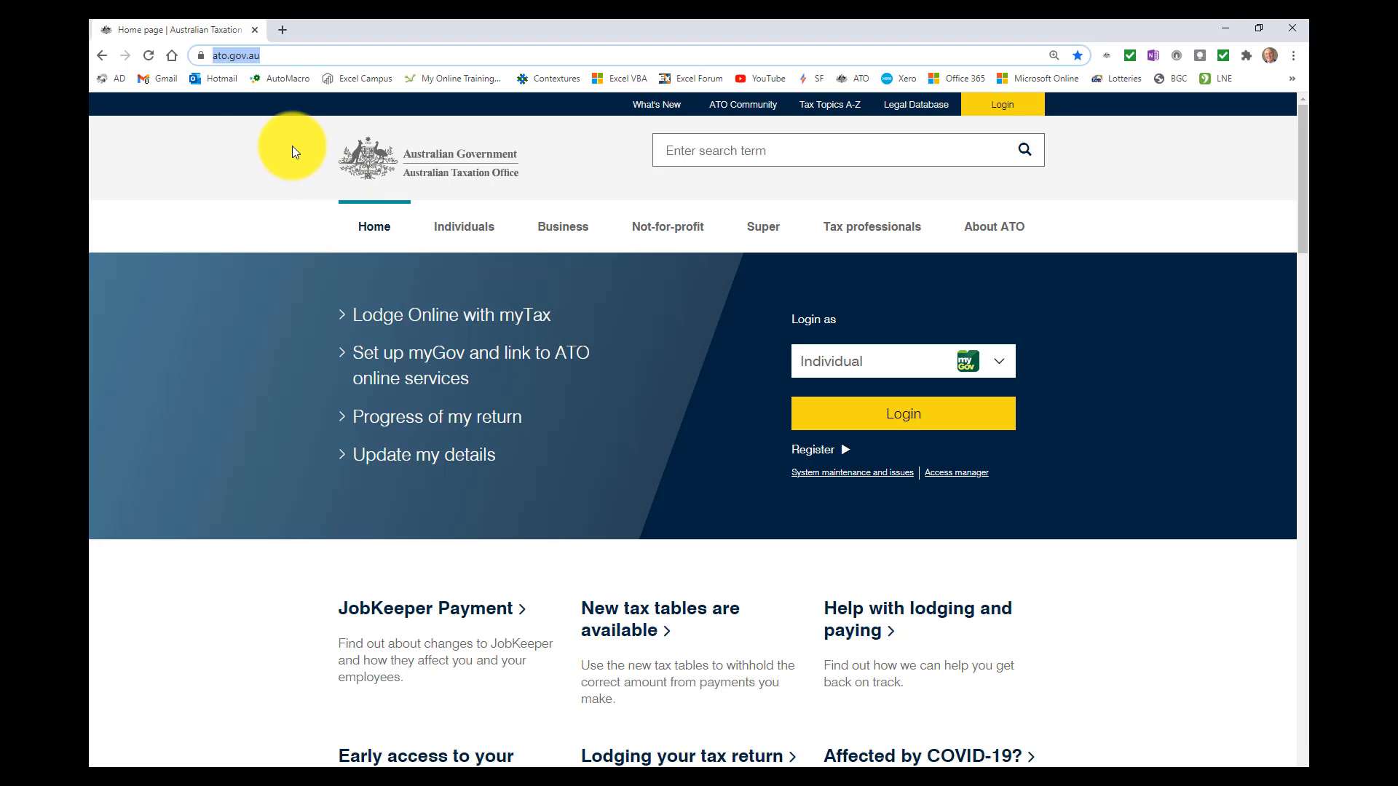
{"action": "right_click", "coordinate": [239, 57]}
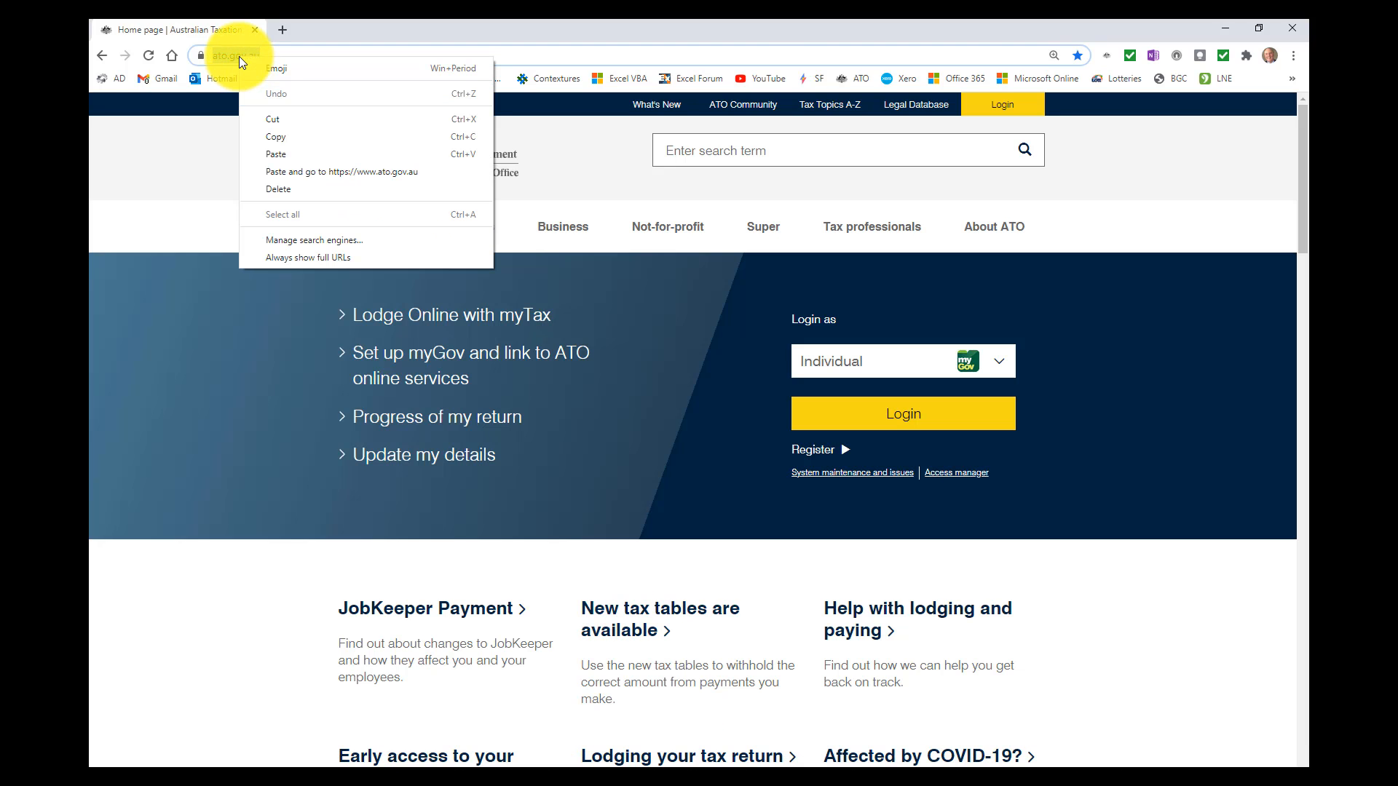
{"action": "left_click", "coordinate": [267, 136]}
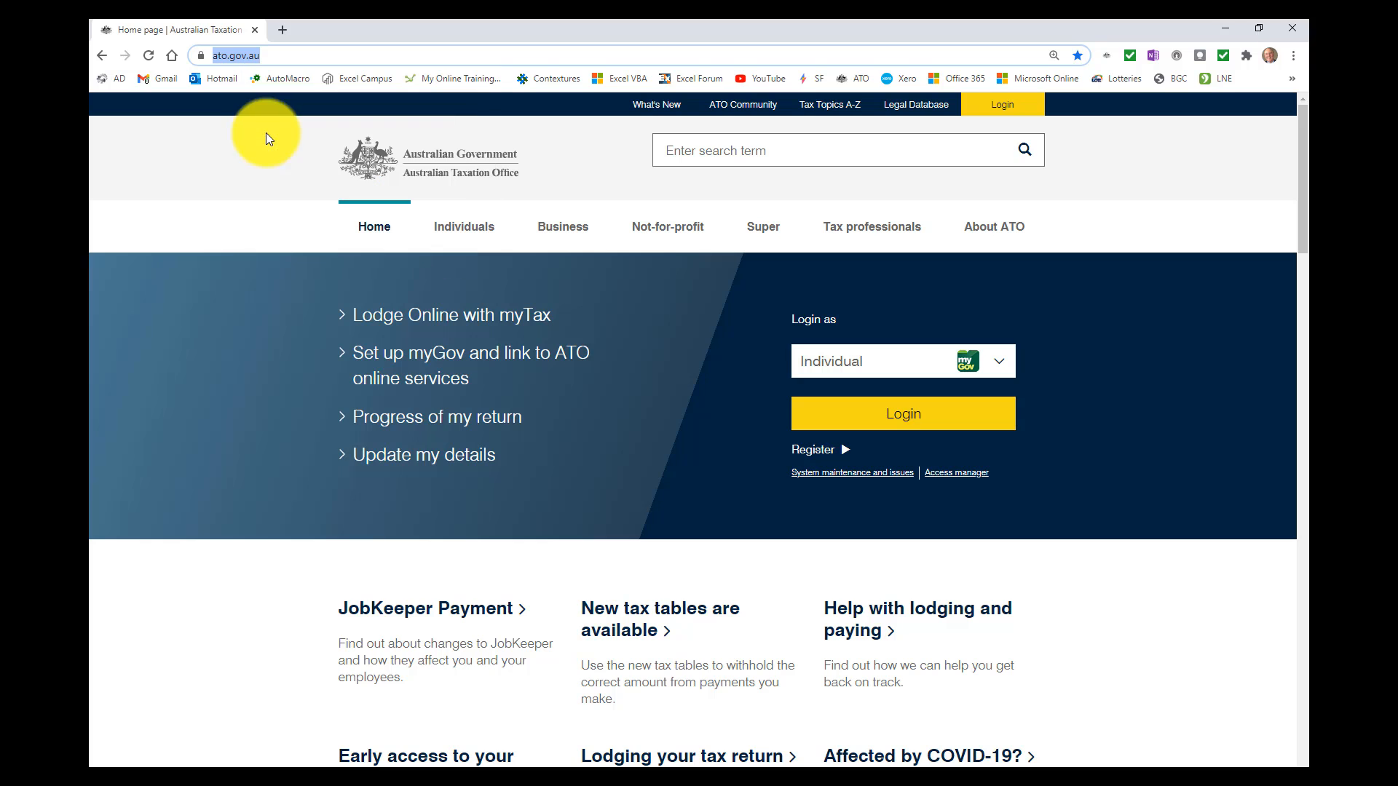
Return to Excel, finish the B8 hyperlink with the copied ato.gov.au address as its target, and follow the link to test it
{"action": "left_click", "coordinate": [455, 762]}
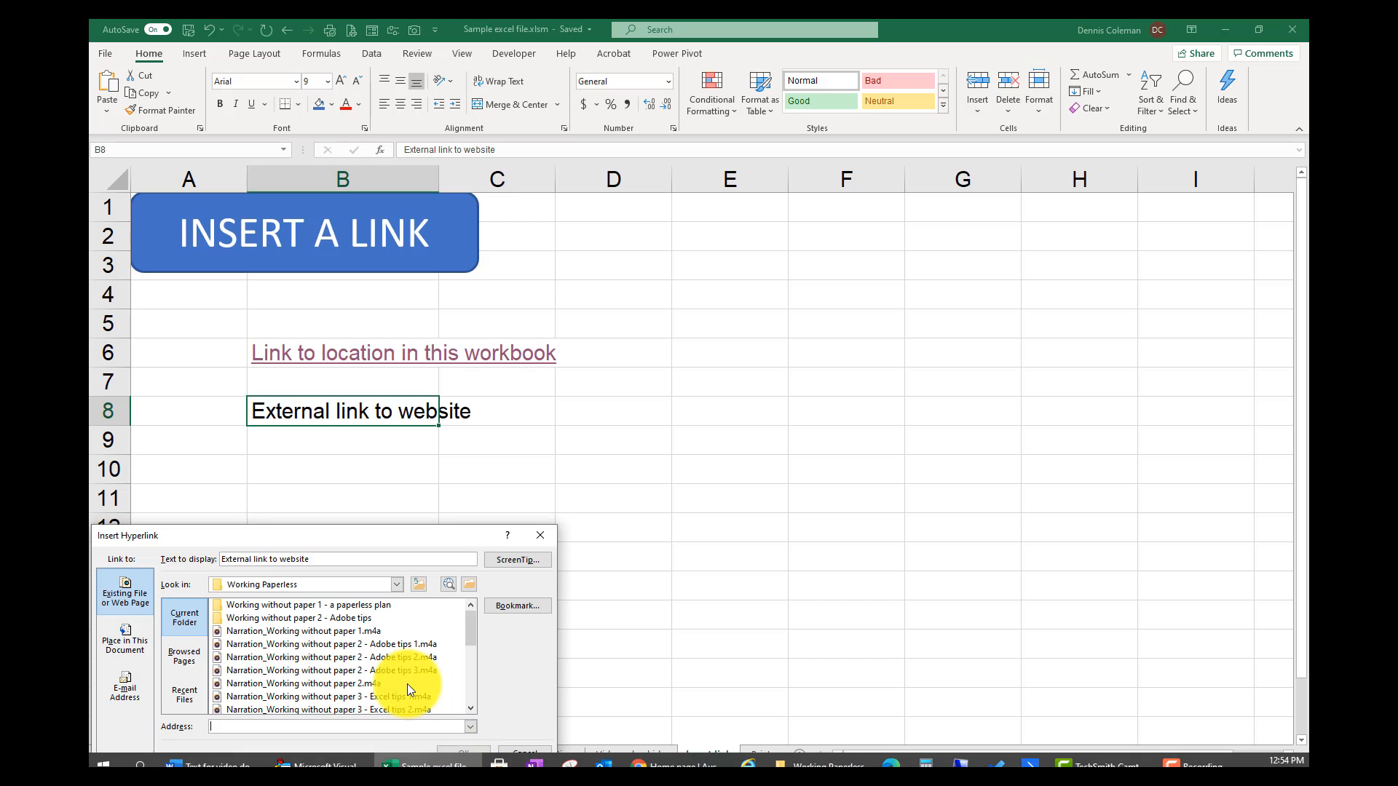
{"action": "right_click", "coordinate": [251, 726]}
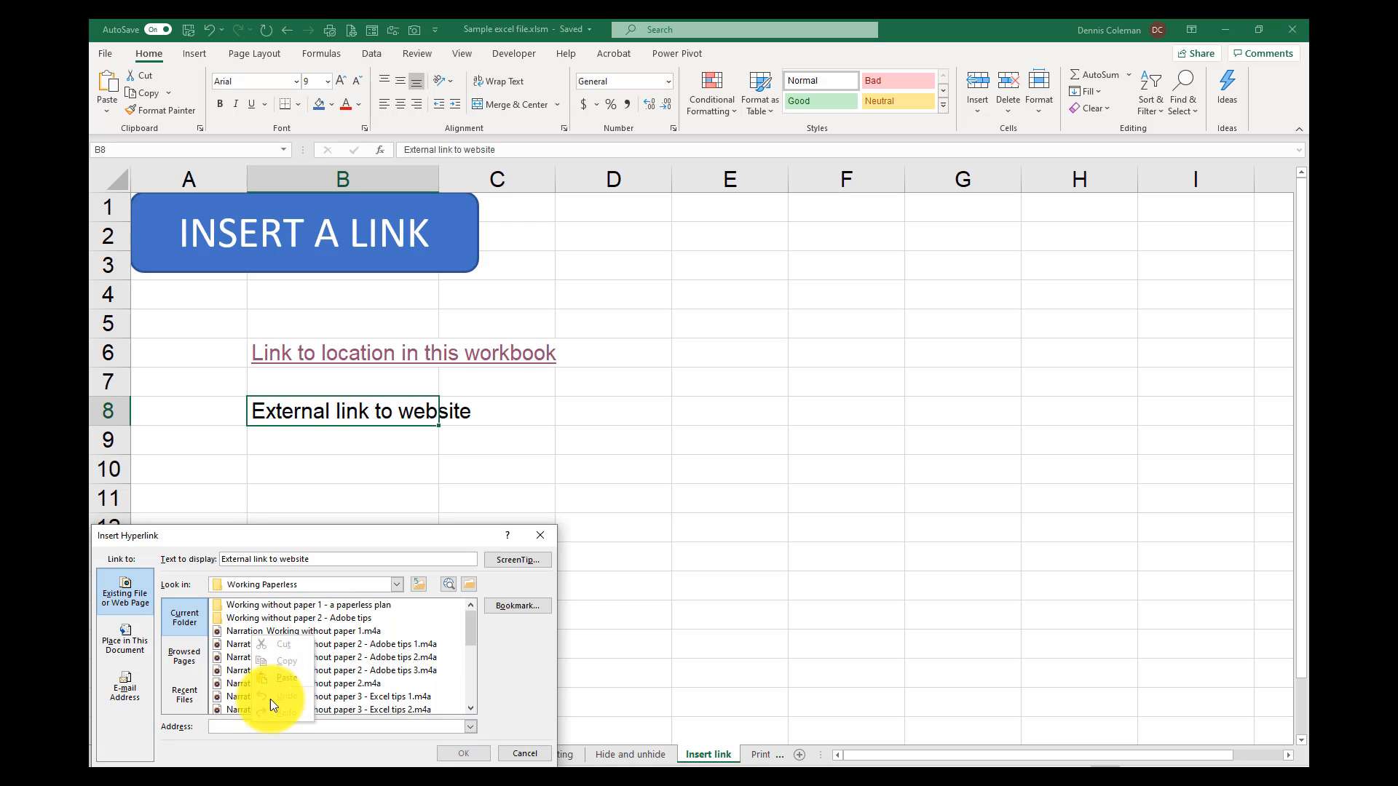
{"action": "left_click", "coordinate": [284, 678]}
{"action": "left_click", "coordinate": [463, 753]}
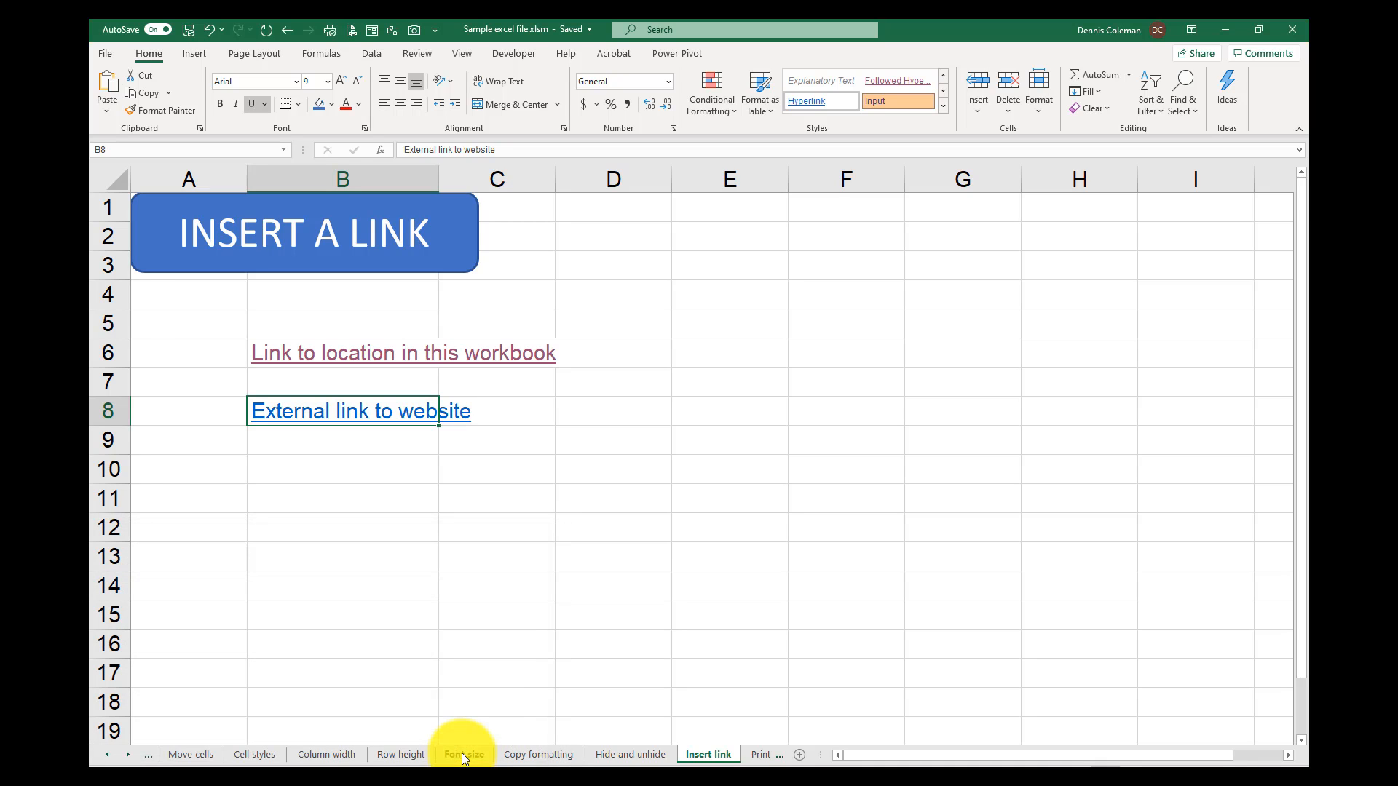
{"action": "left_click", "coordinate": [287, 417]}
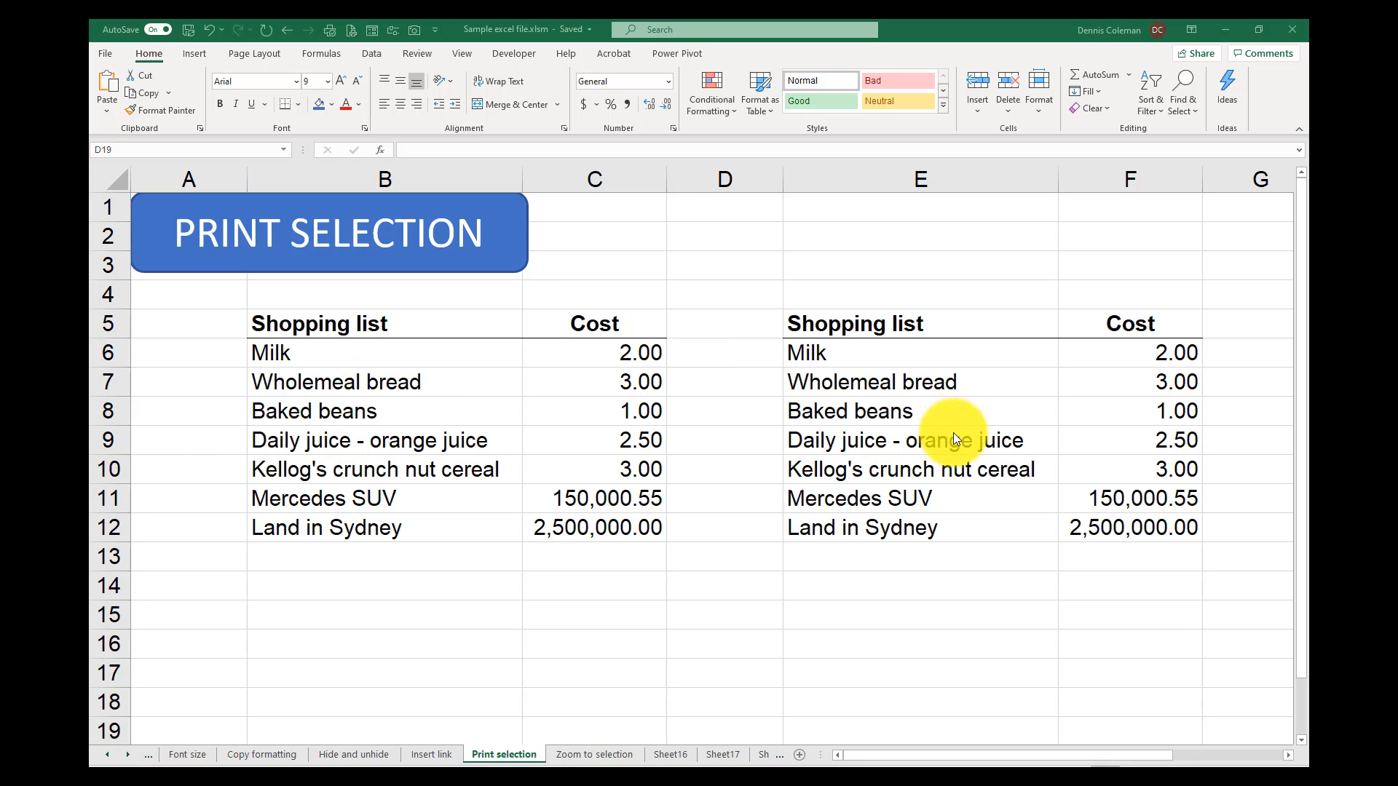
Set up printing of only the second shopping list, E5:F12 on the Print selection sheet, using the Print Selection setting
{"action": "left_click_drag", "start_coordinate": [854, 325], "coordinate": [1114, 520]}
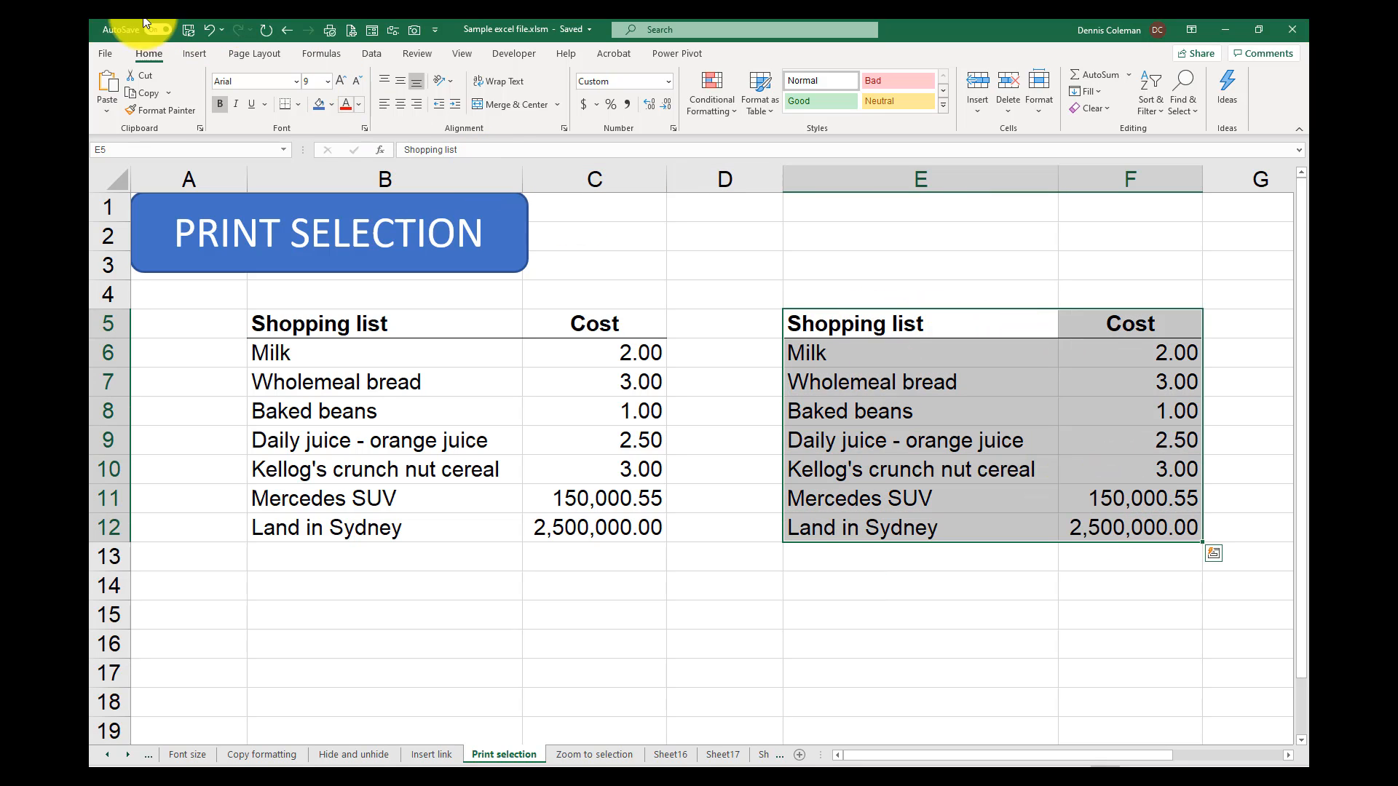
{"action": "left_click", "coordinate": [102, 56]}
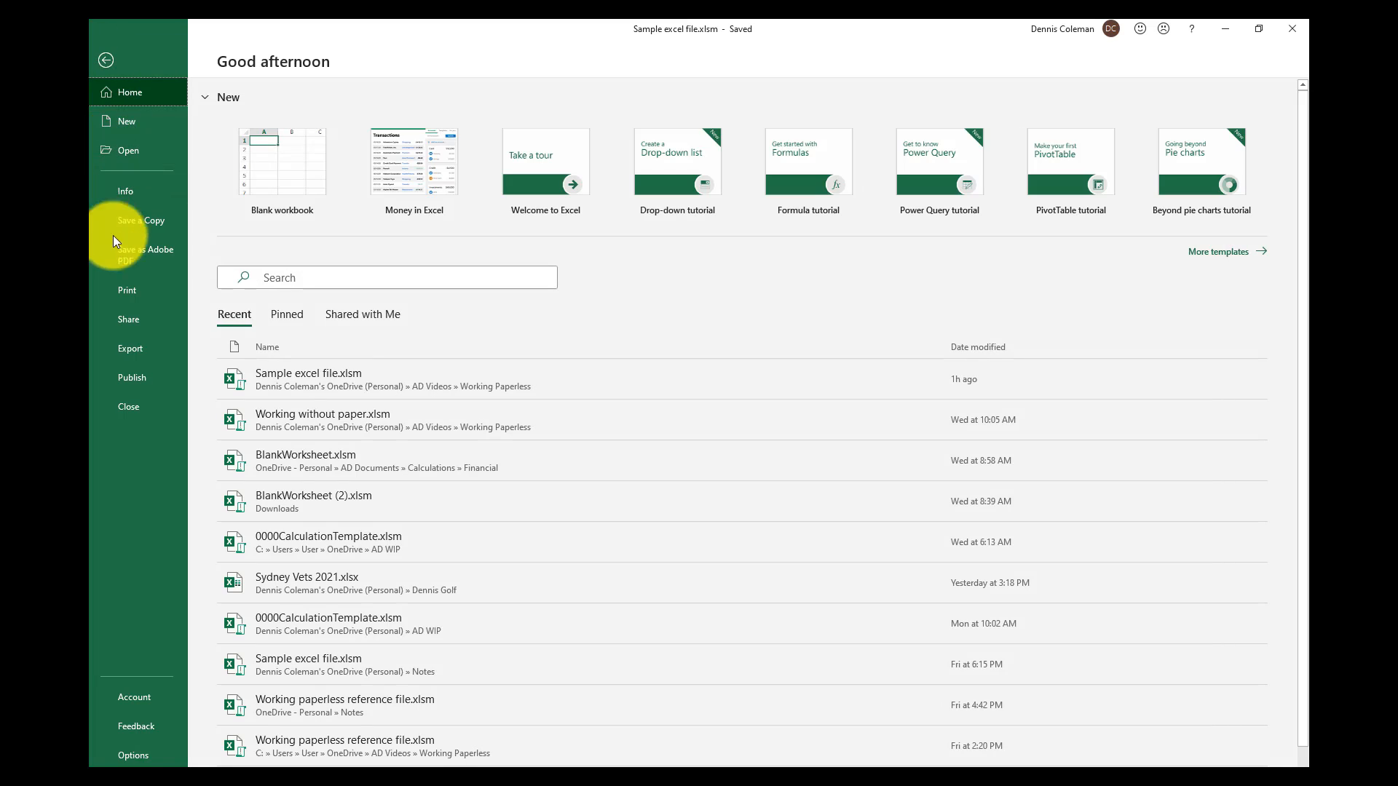
{"action": "left_click", "coordinate": [135, 290]}
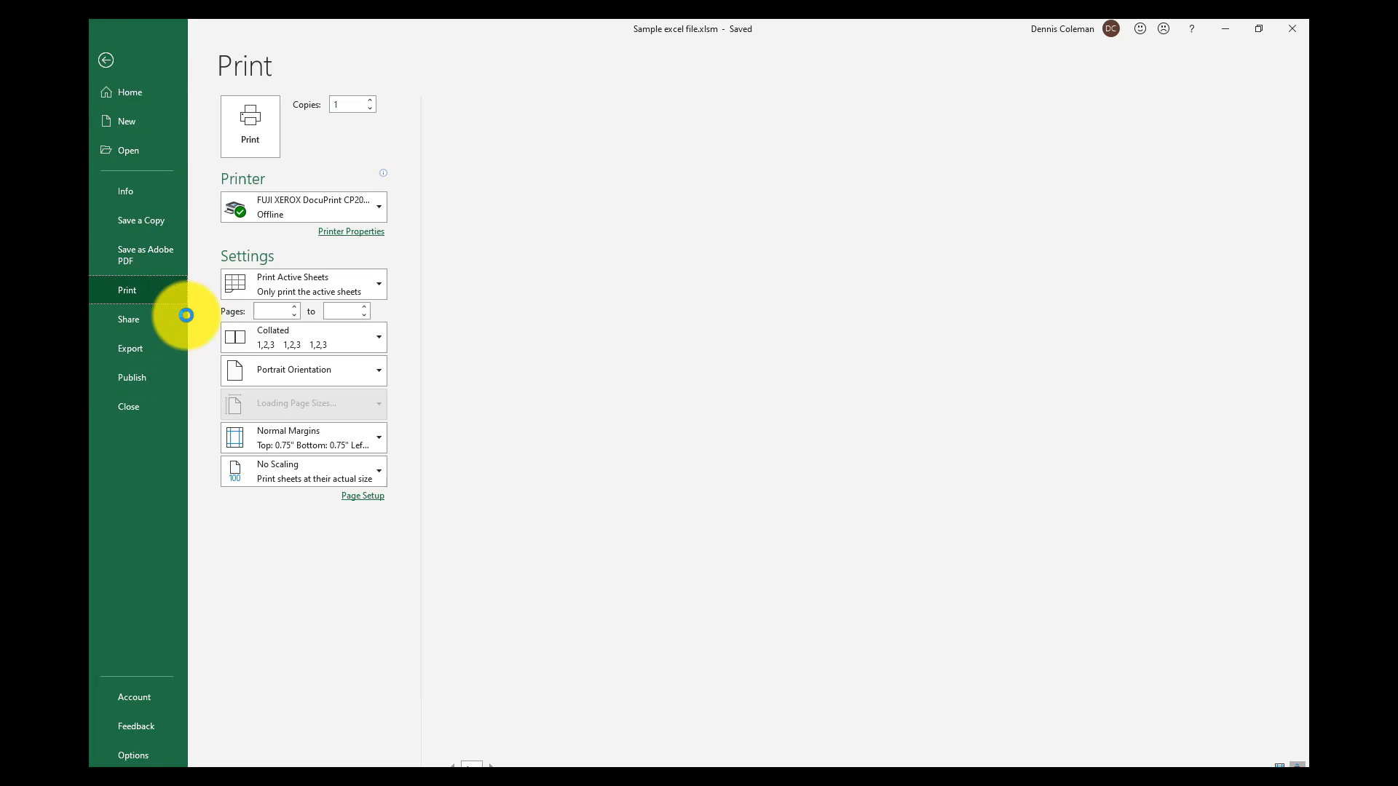
{"action": "left_click", "coordinate": [376, 281]}
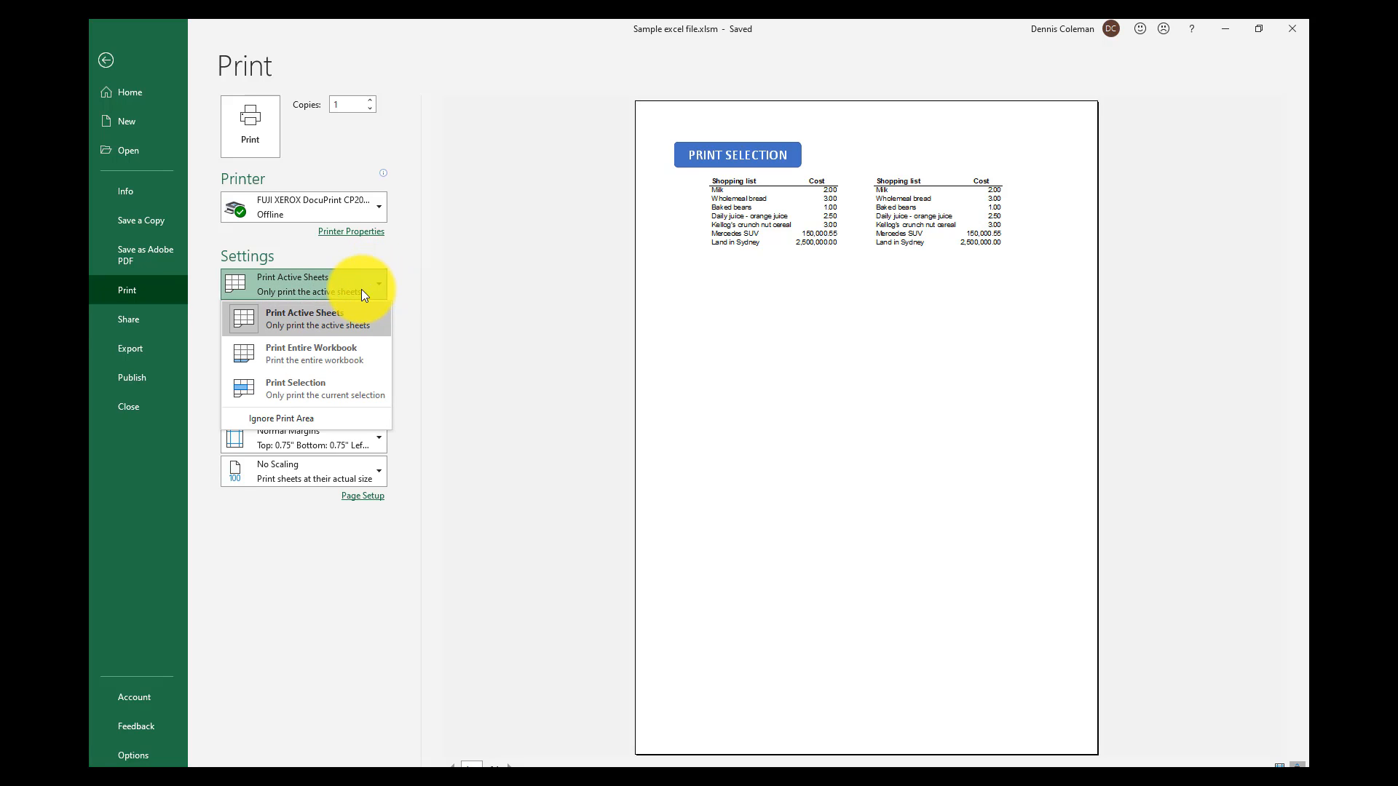
{"action": "left_click", "coordinate": [287, 387]}
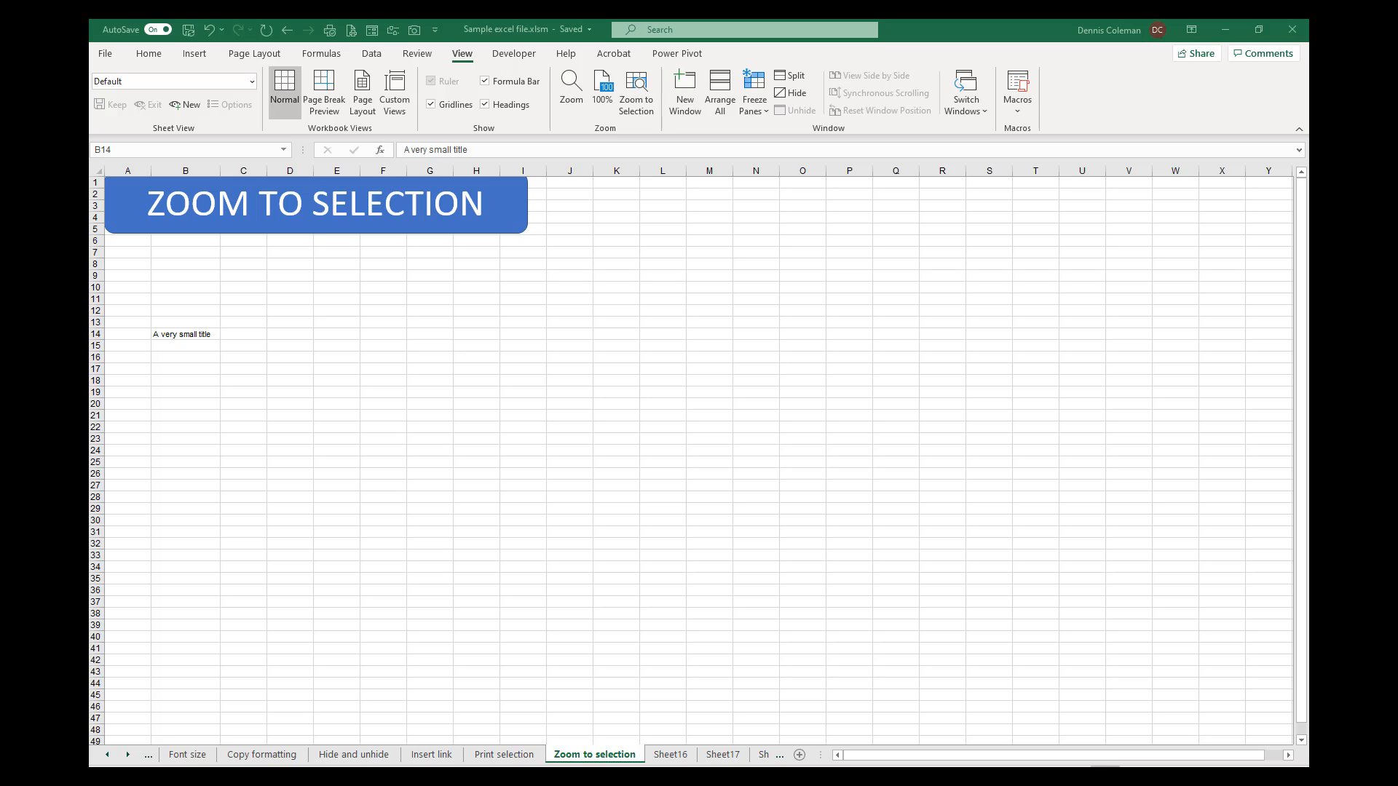
Zoom to the "A very small title" cell B14 on the Zoom to selection sheet and return the zoom to 100%
{"action": "left_click", "coordinate": [168, 331]}
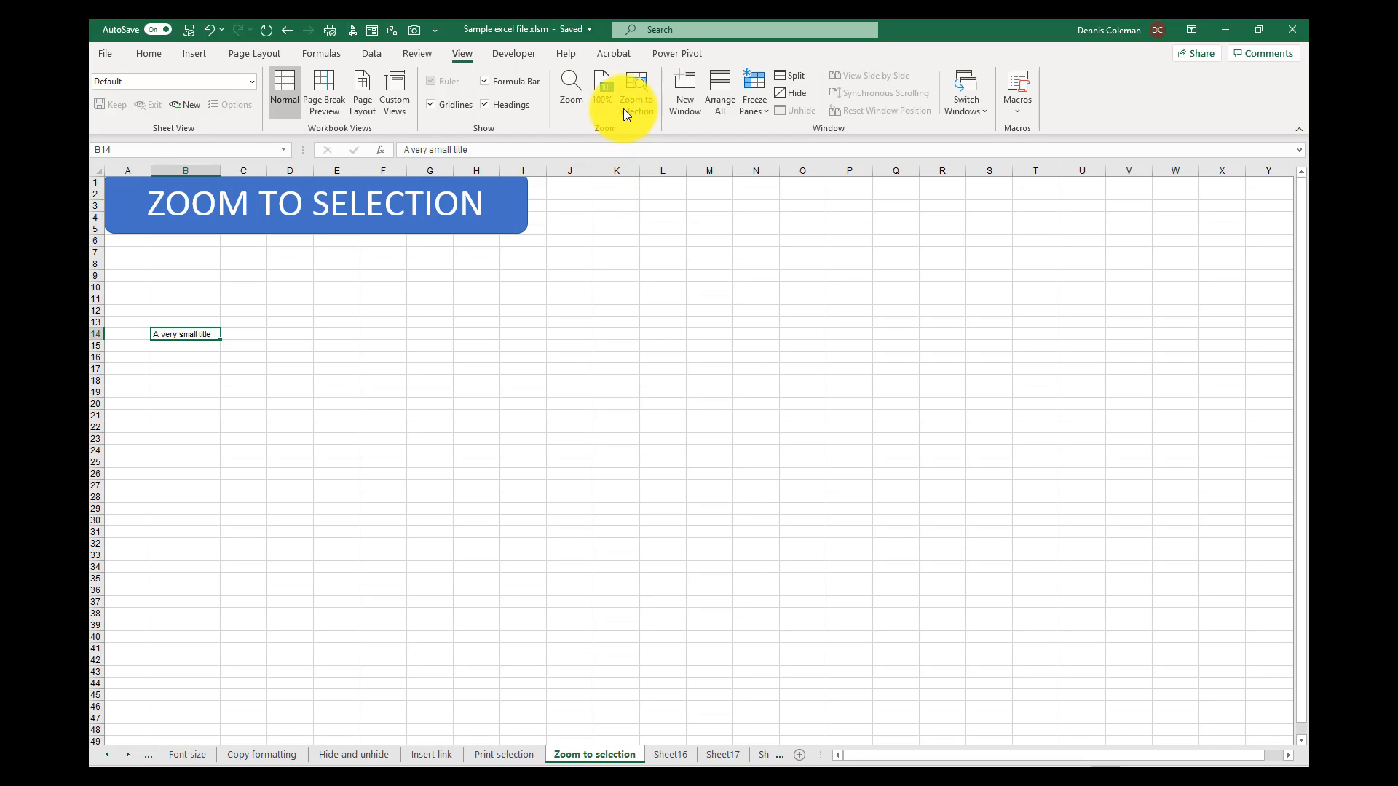
{"action": "left_click", "coordinate": [636, 88]}
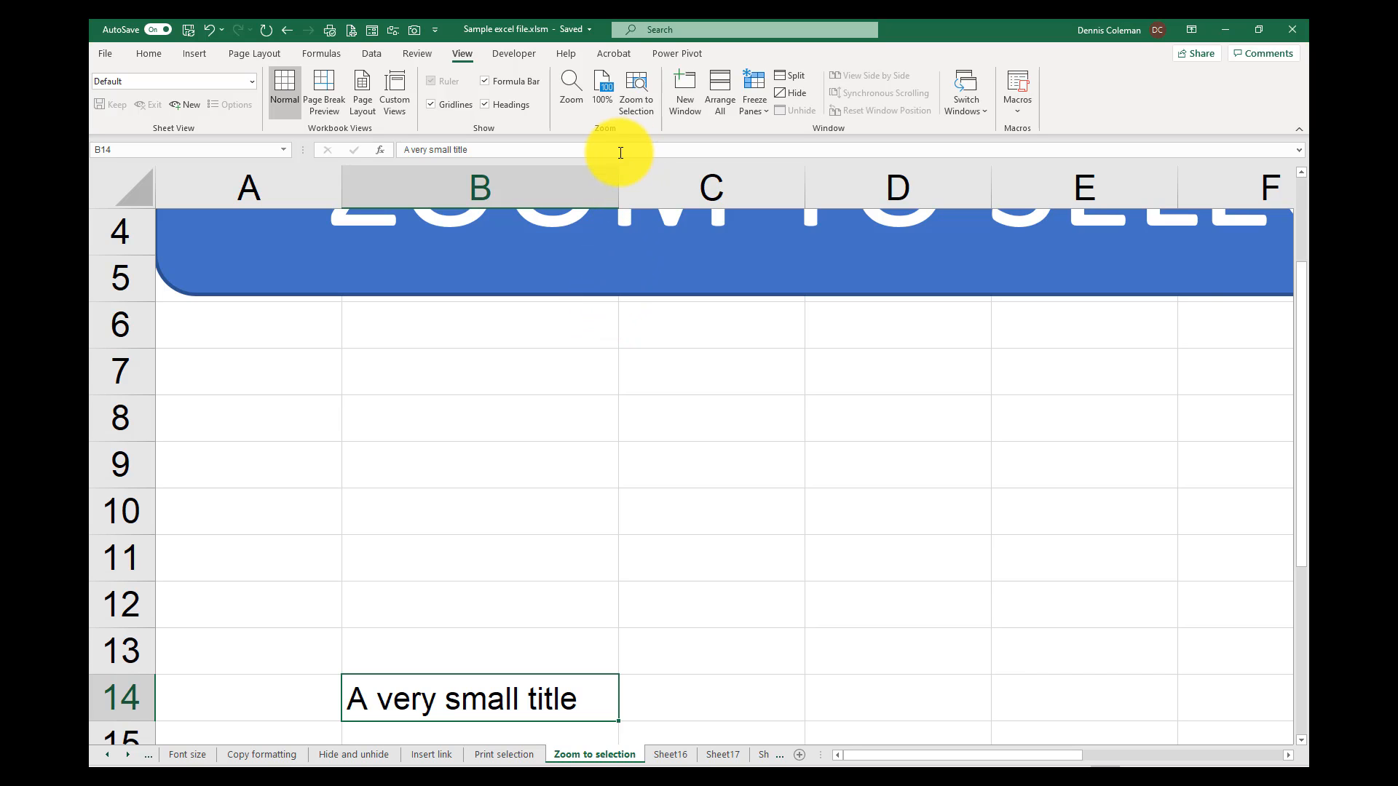
{"action": "left_click", "coordinate": [603, 88]}
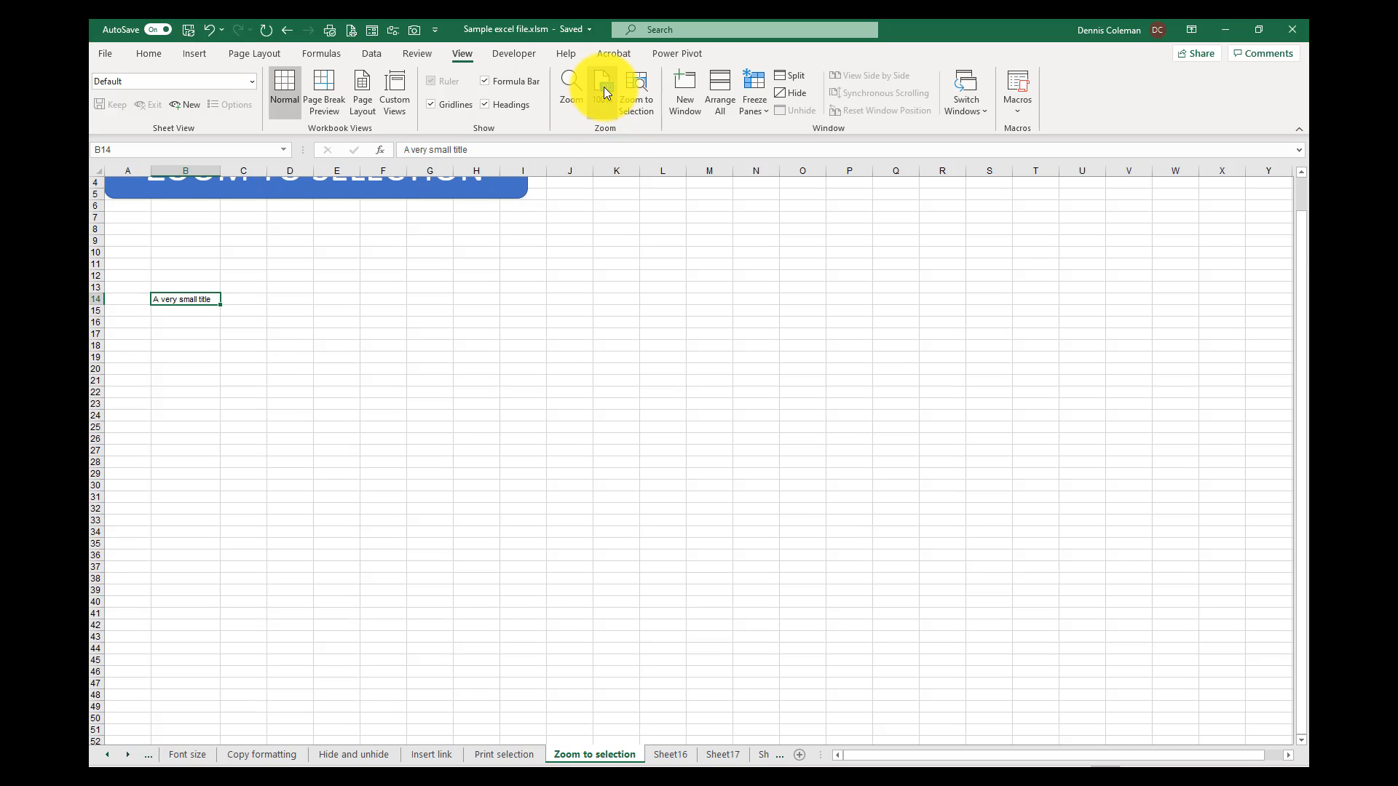